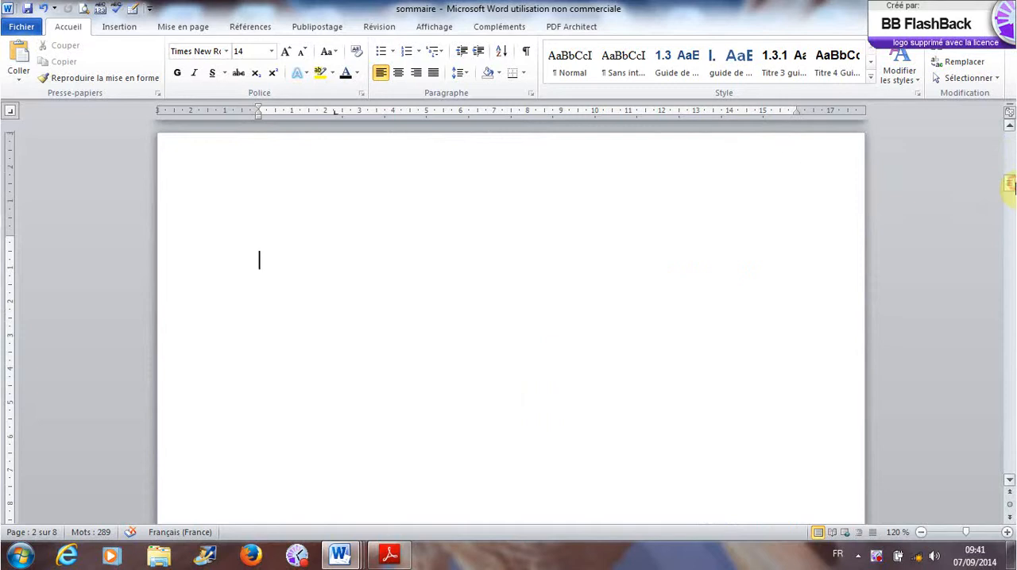
- Remove the extra blank lines above the SOMMAIRE heading so it starts at the beginning of page 2
click(424, 501)
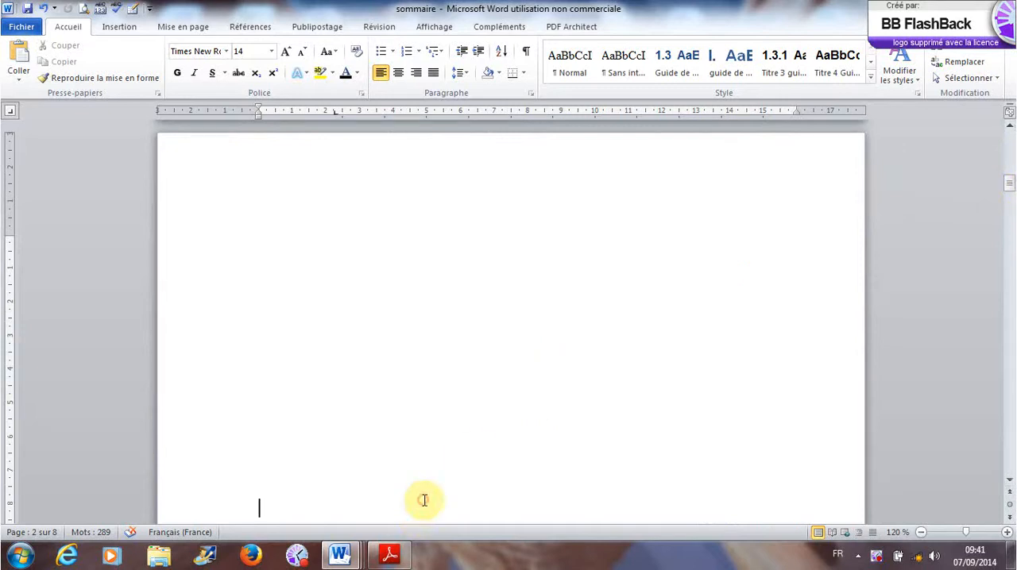
key(BackSpace)
key(BackSpace)
key(BackSpace)
key(BackSpace)
key(BackSpace)
key(BackSpace)
key(BackSpace)
key(BackSpace)
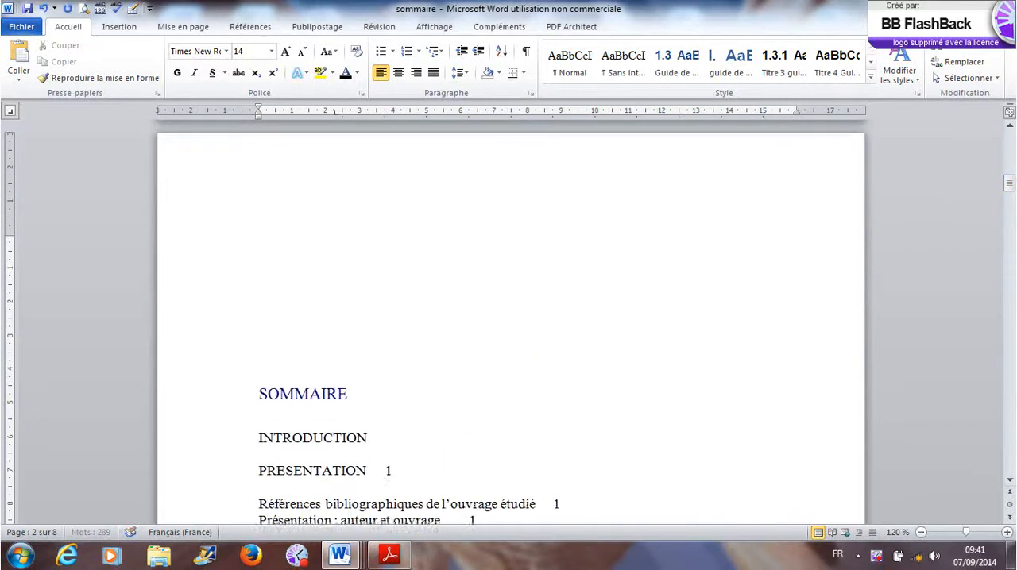
key(BackSpace)
key(BackSpace)
key(BackSpace)
key(BackSpace)
key(BackSpace)
key(BackSpace)
key(BackSpace)
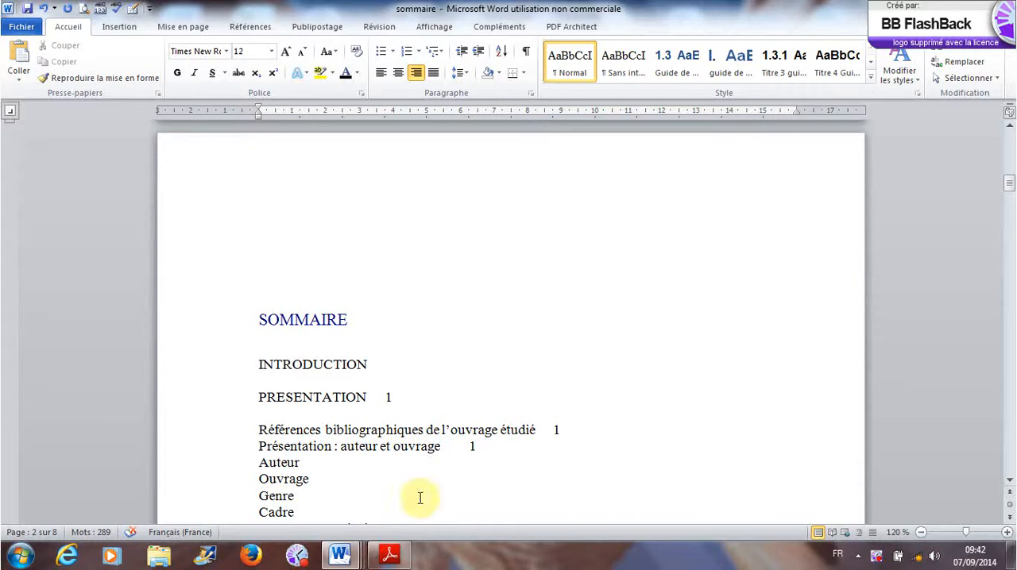
click(300, 308)
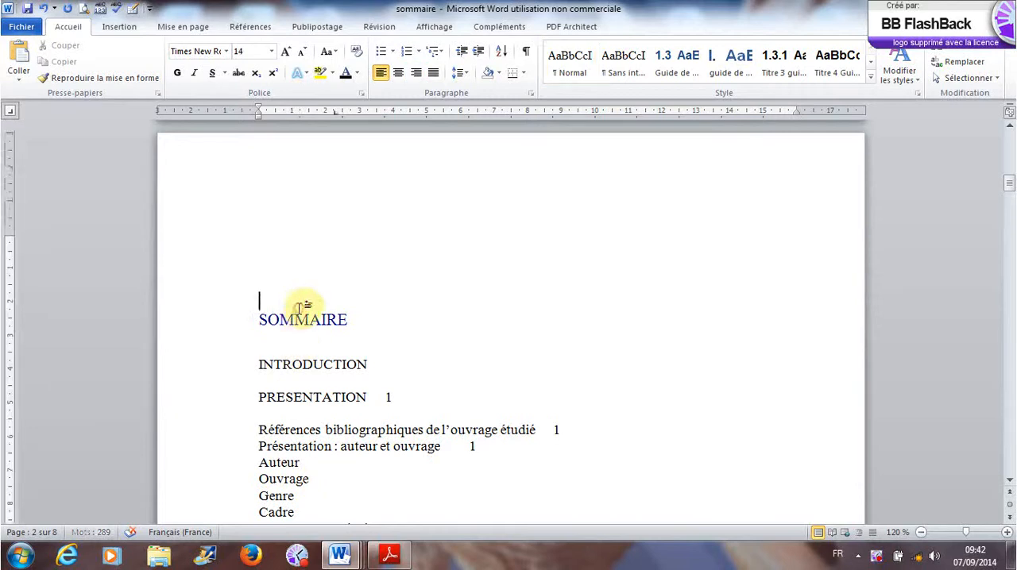
key(BackSpace)
key(BackSpace)
key(BackSpace)
key(BackSpace)
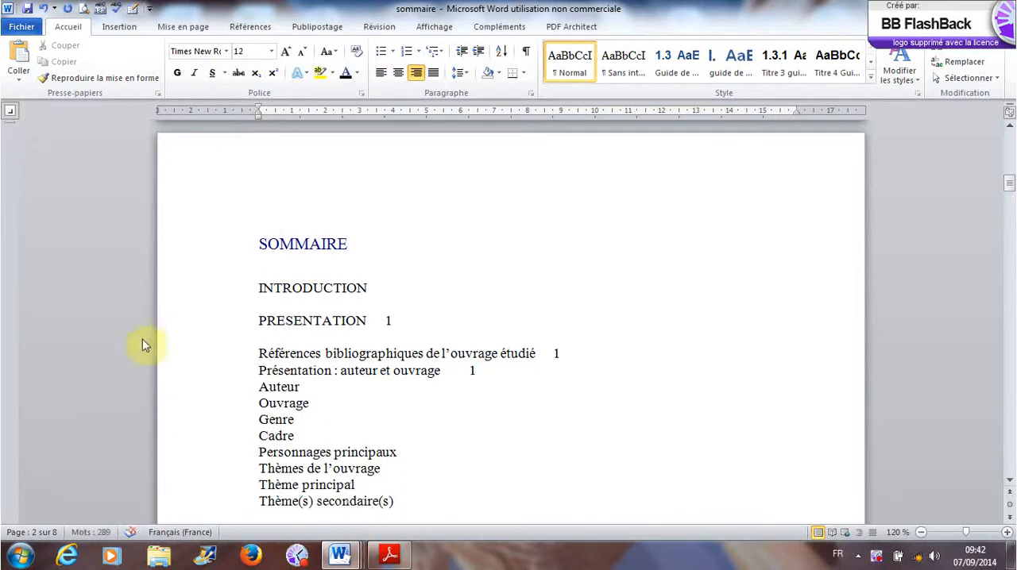
- Delete the page number 1 after the PRESENTATION, Références bibliographiques and Présentation : auteur et ouvrage entries
click(390, 322)
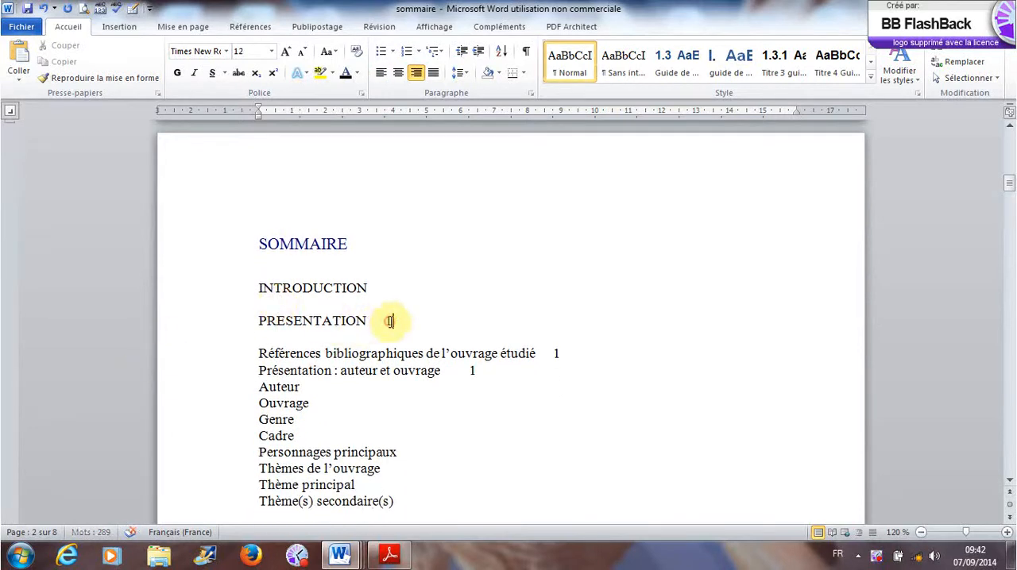
key(BackSpace)
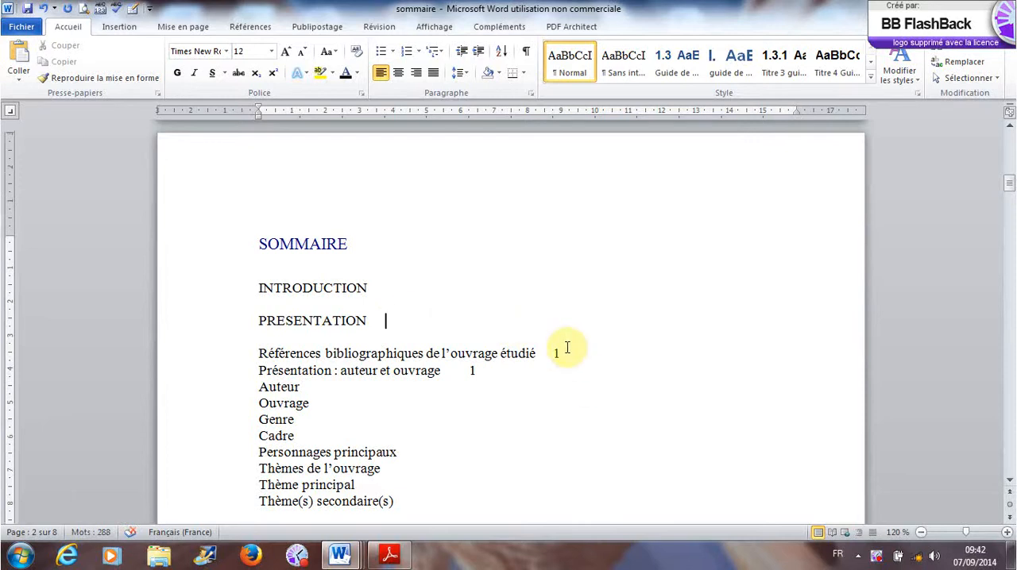
click(560, 354)
key(BackSpace)
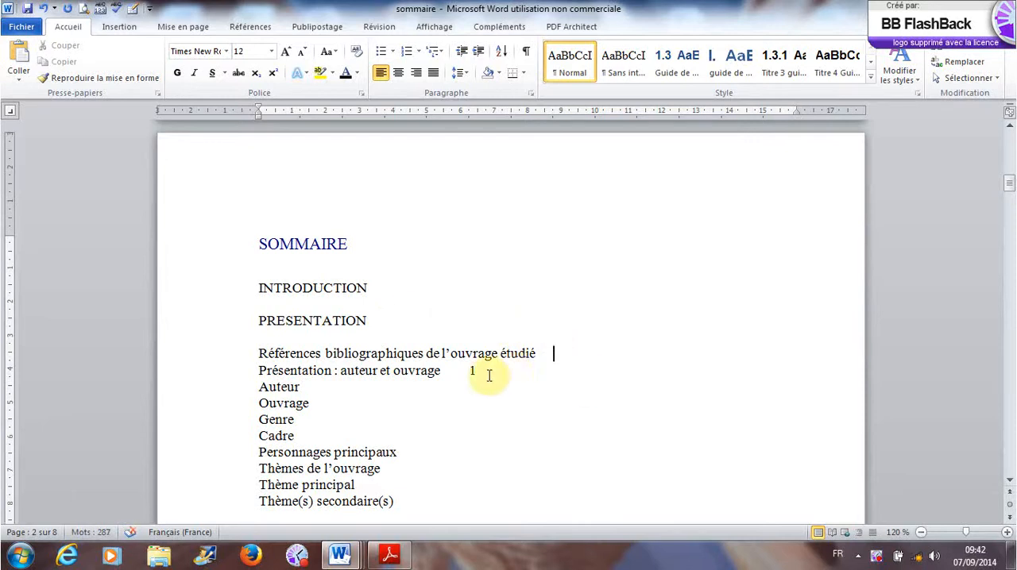
click(481, 371)
key(BackSpace)
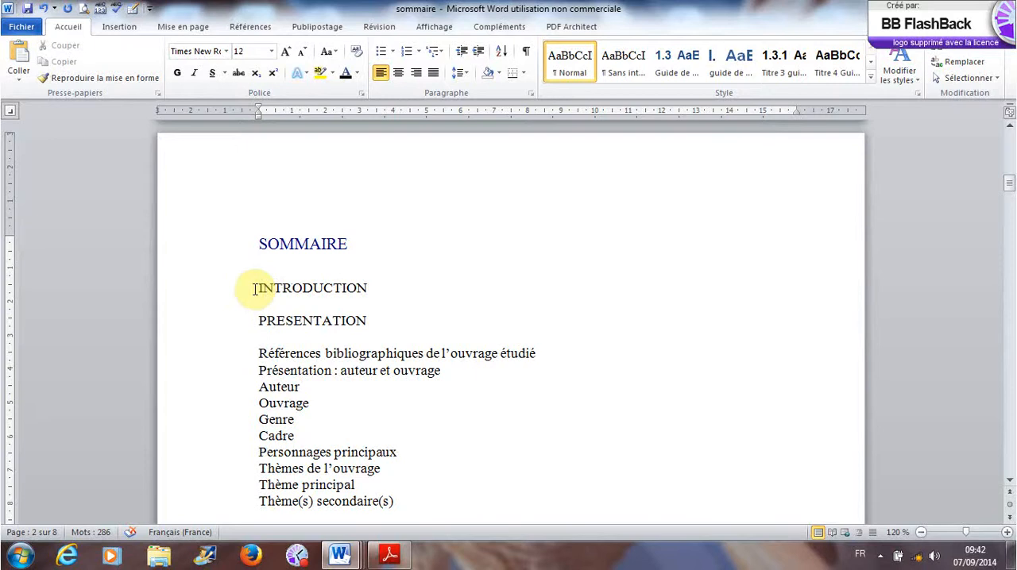
- Set a right-aligned tab stop at 15 cm on the INTRODUCTION line
click(369, 285)
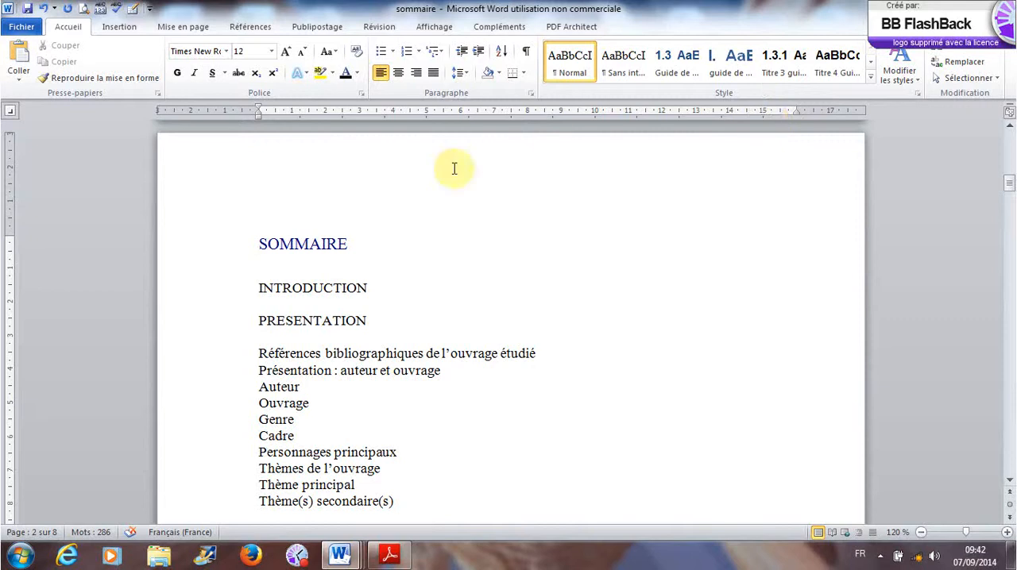
click(13, 118)
click(12, 119)
click(13, 118)
click(13, 118)
click(13, 119)
click(13, 118)
click(13, 119)
click(12, 113)
click(12, 113)
click(12, 113)
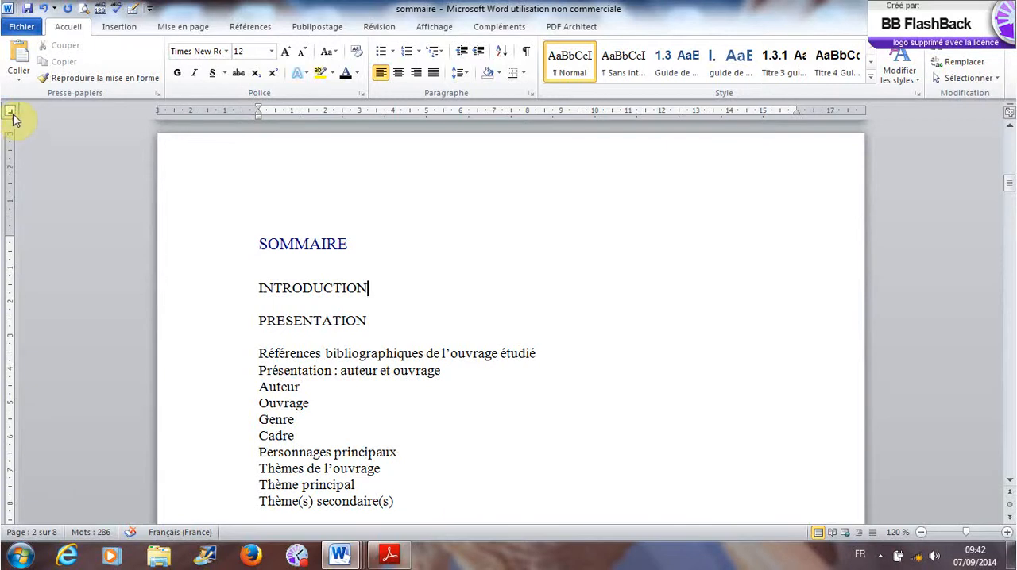
click(764, 113)
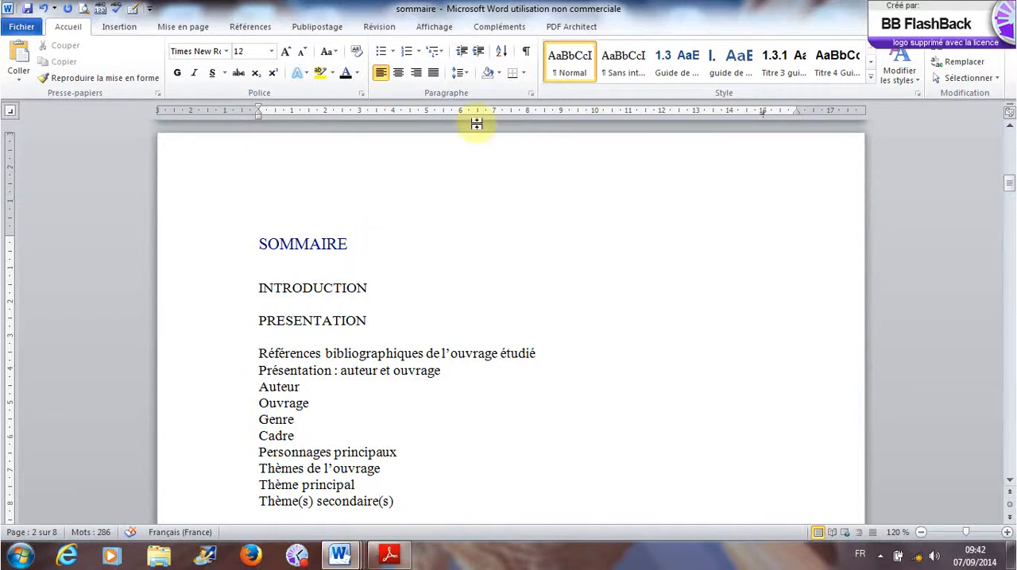
- Give the 15 cm tab stop the dotted leader style 2 and insert a tab after INTRODUCTION
click(530, 93)
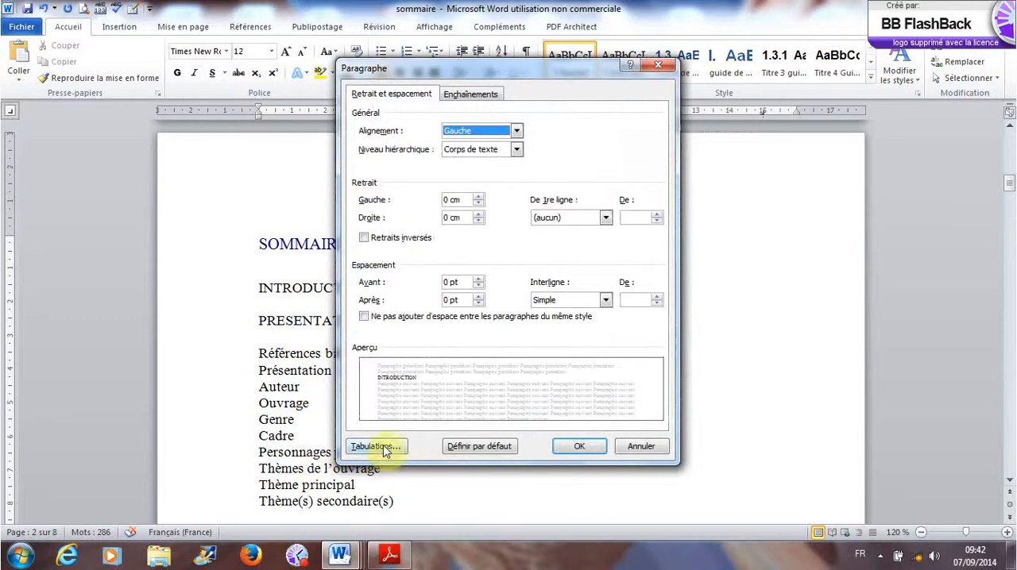
click(380, 446)
click(489, 317)
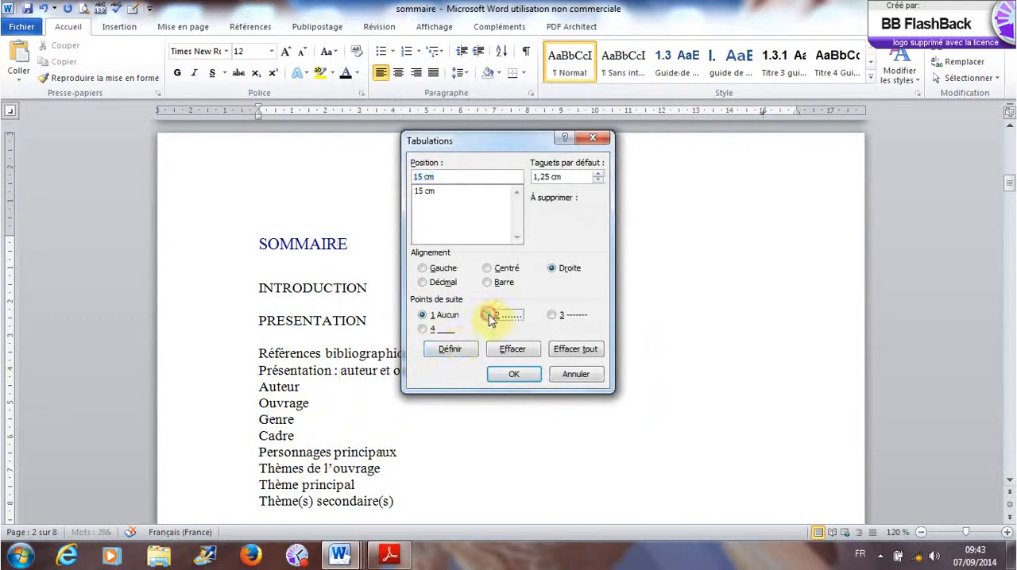
click(441, 191)
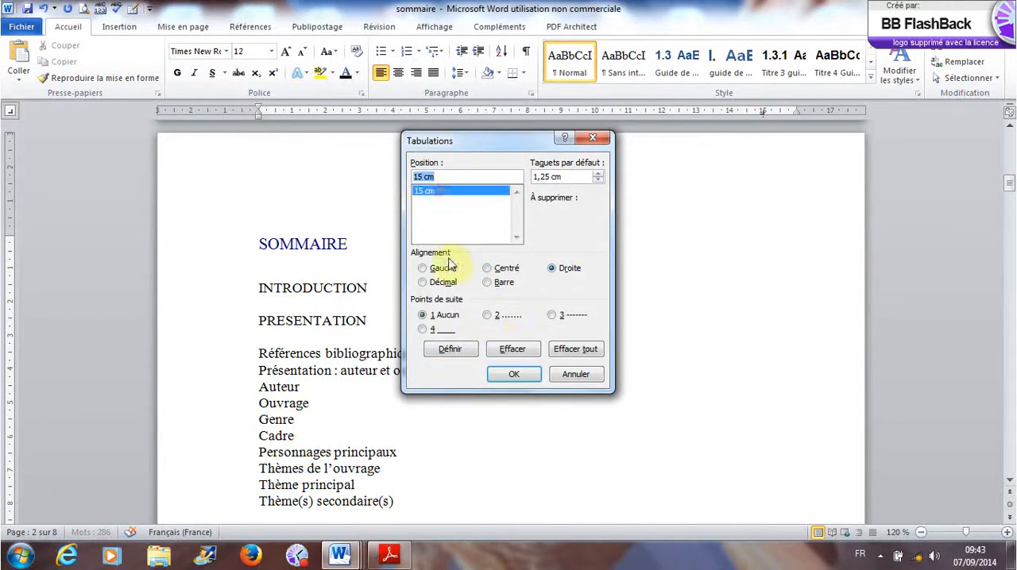
click(491, 321)
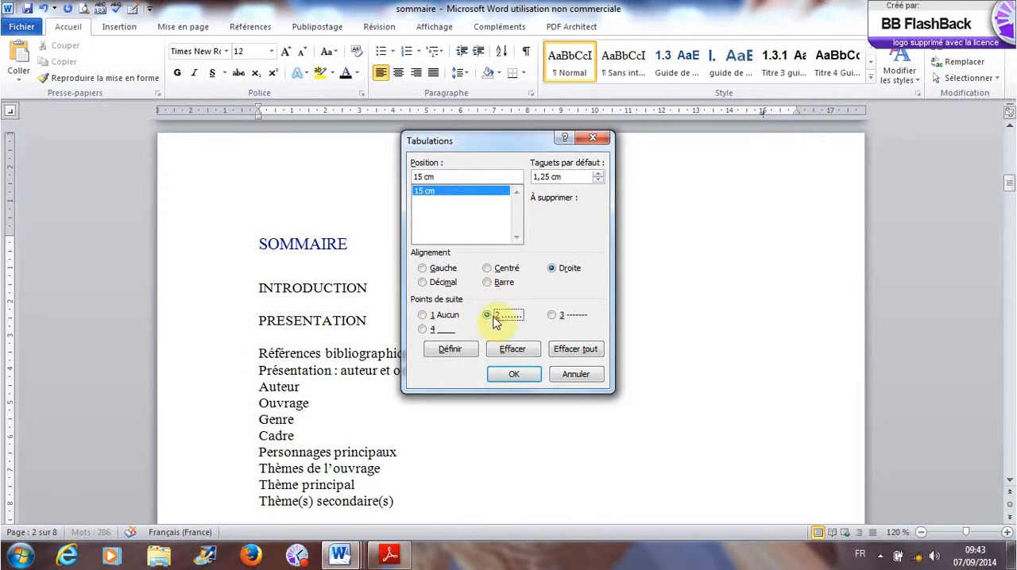
click(515, 375)
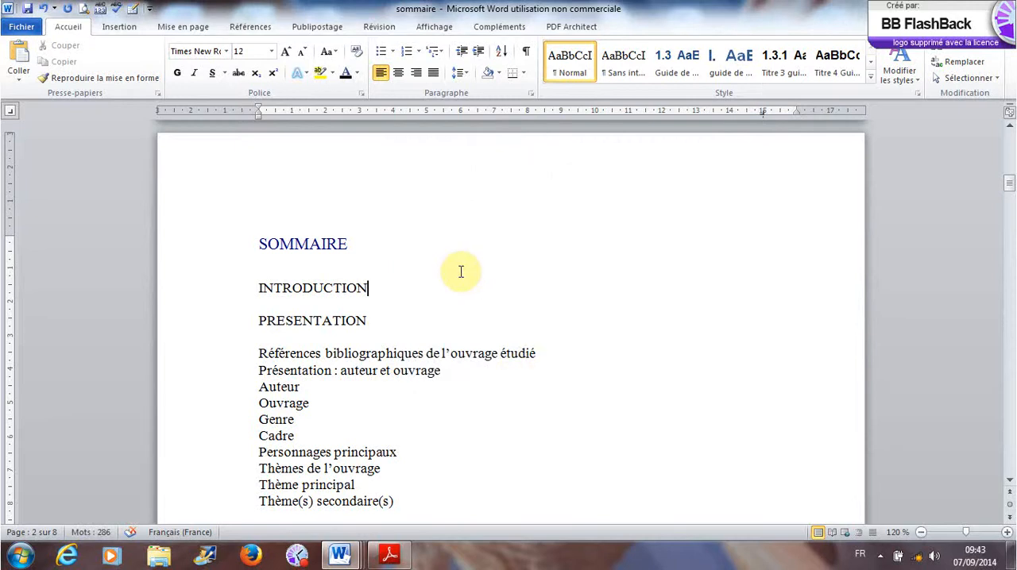
key(Tab)
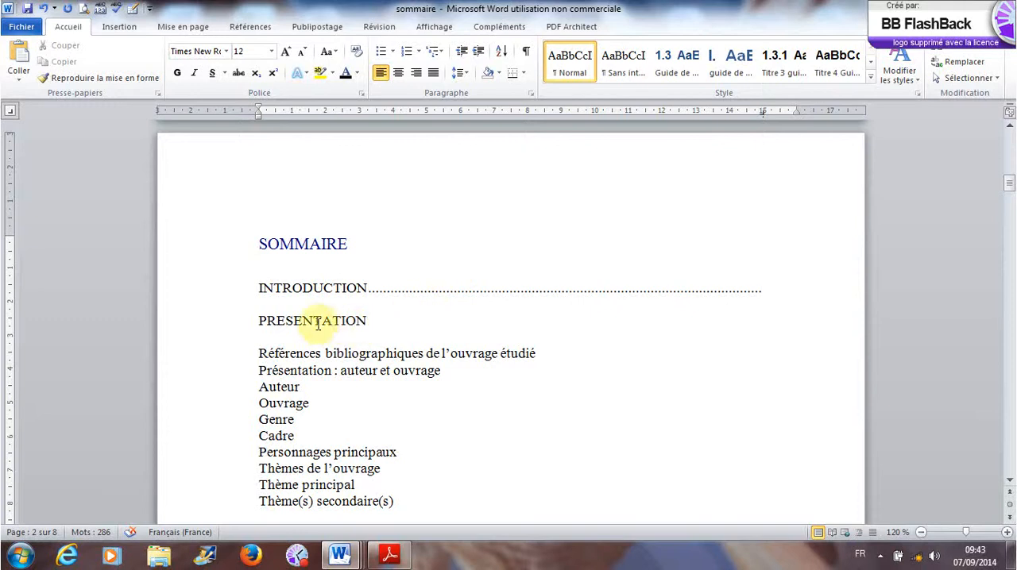
- Merge PRESENTATION into the INTRODUCTION line and split it off again to inherit the tab stop, then add its dotted leader and the number I
click(255, 321)
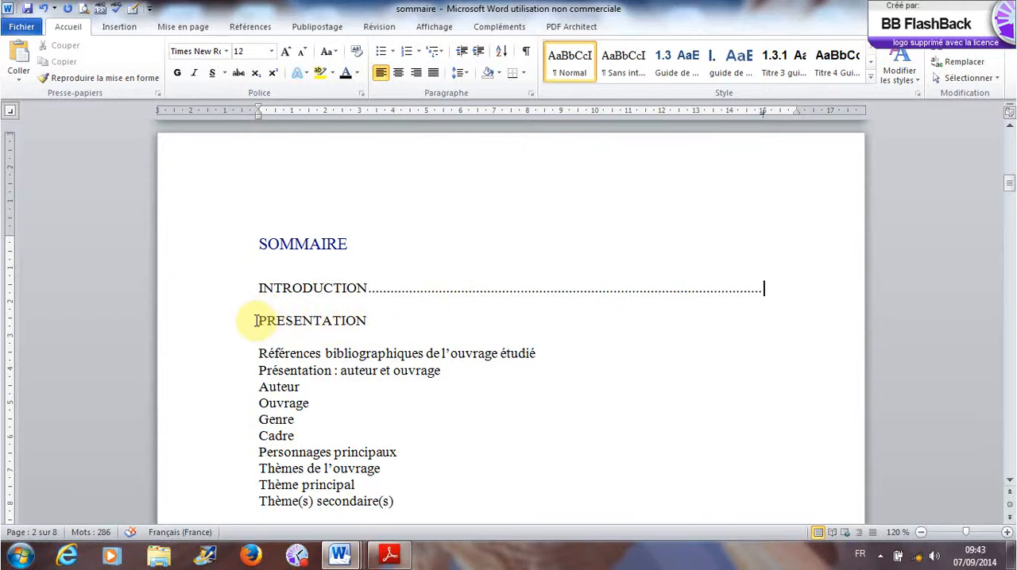
click(256, 321)
key(BackSpace)
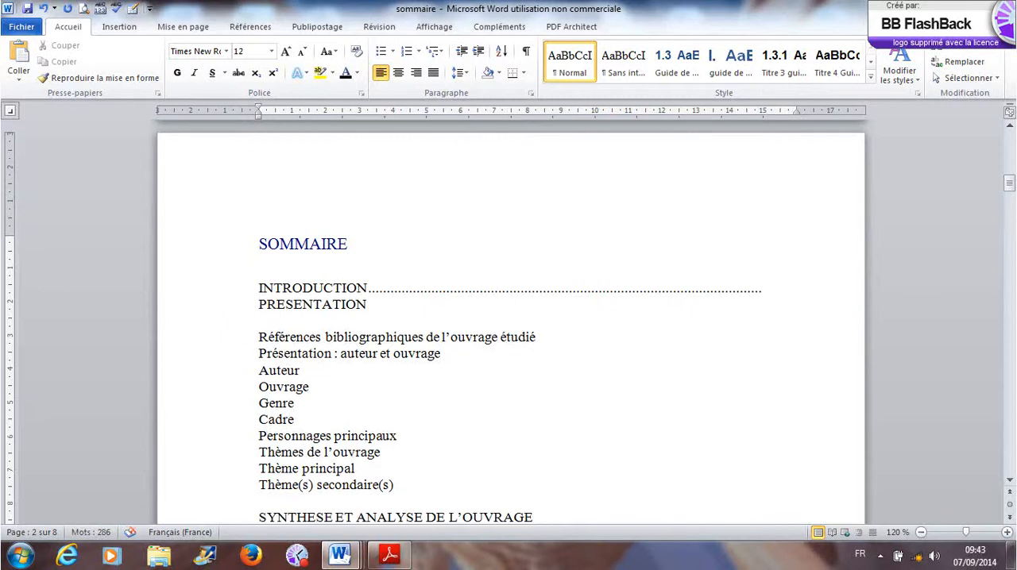
key(BackSpace)
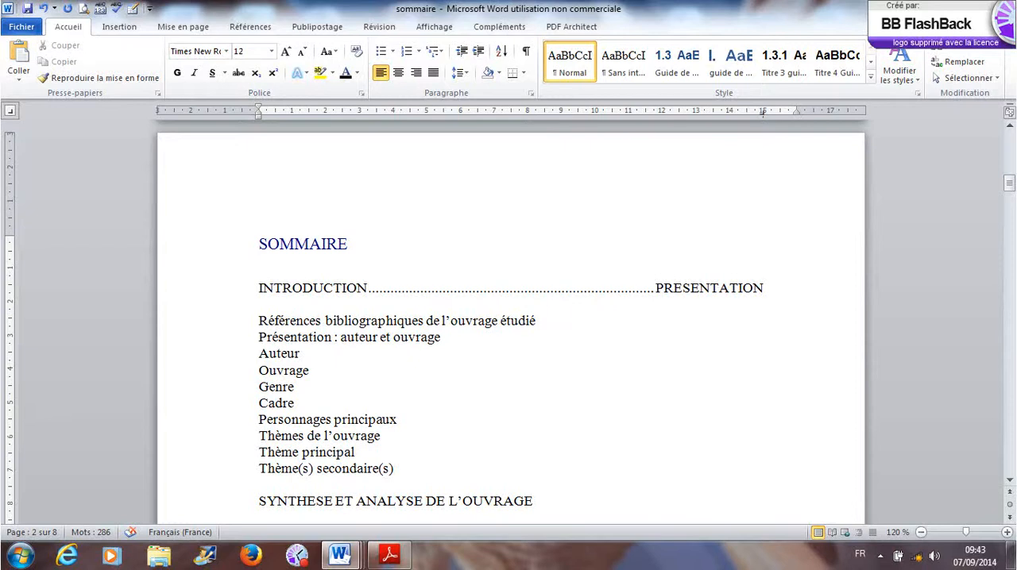
key(Return)
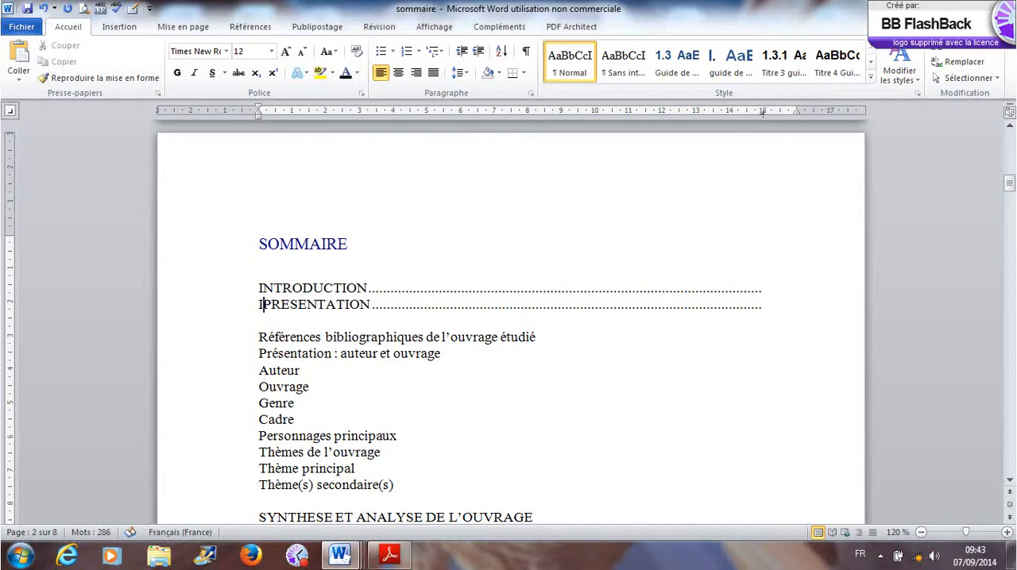
text(I.)
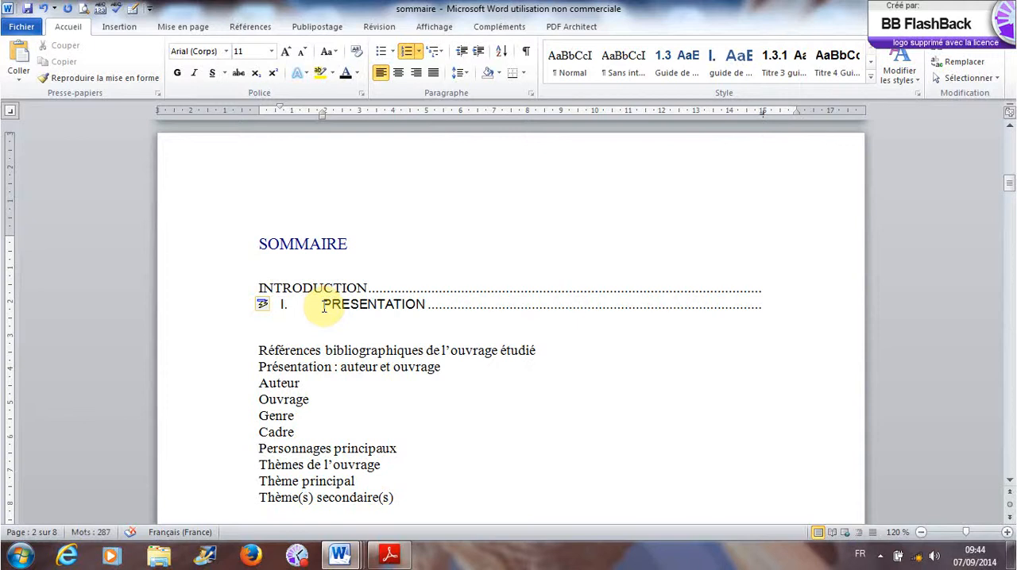
click(769, 304)
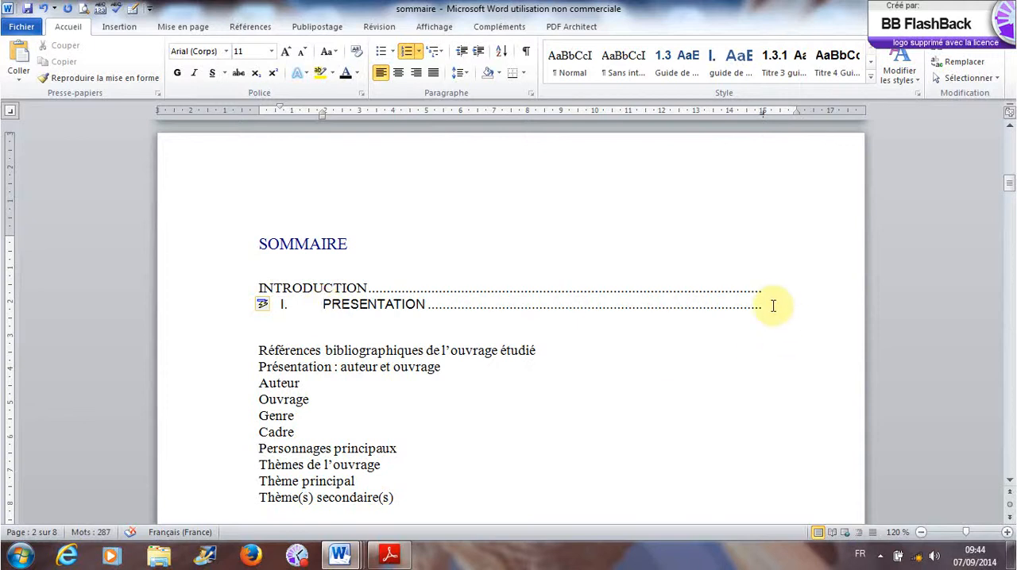
- Join the Références bibliographiques de l'ouvrage étudié entry to the end of the PRESENTATION line
click(258, 351)
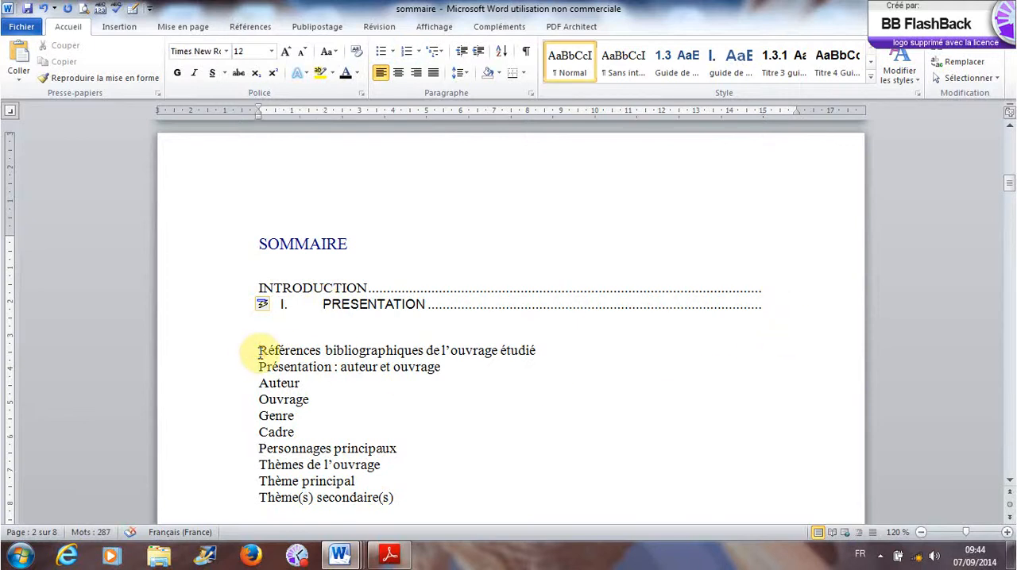
key(BackSpace)
key(BackSpace)
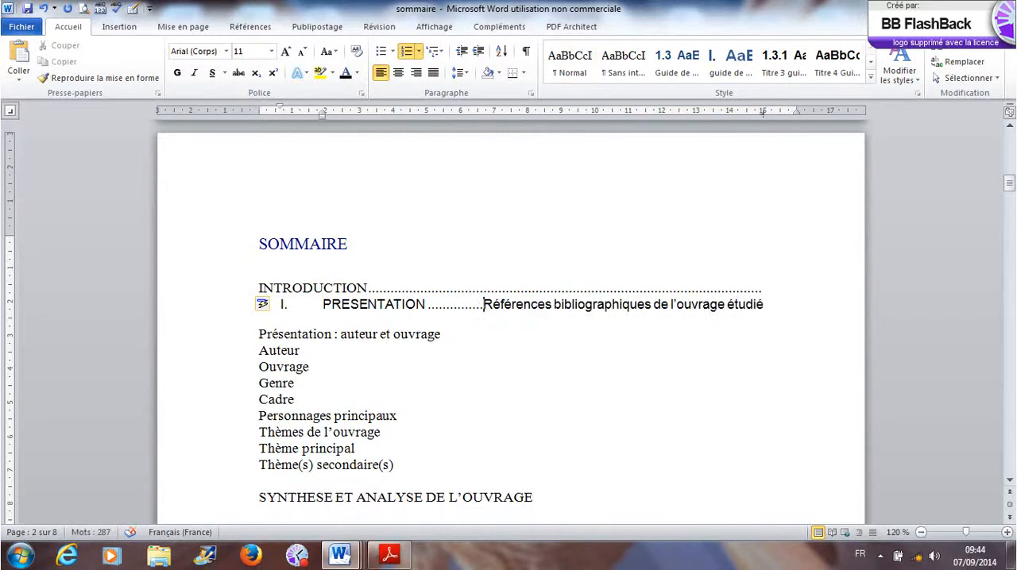
- Try splitting the Références bibliographiques entry onto its own dotted-leader line numbered 1.1, and merge it back into the PRESENTATION line
key(Return)
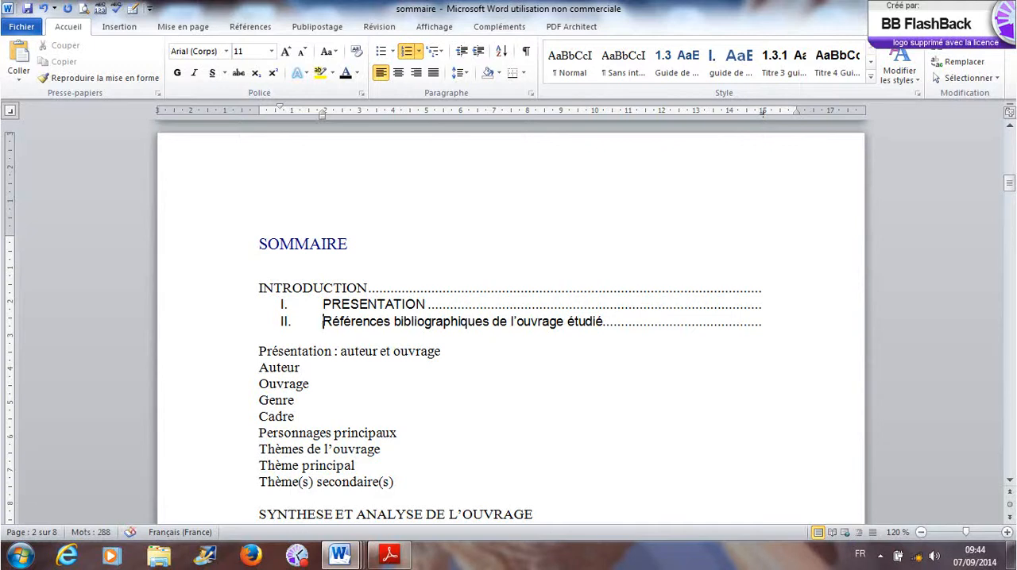
key(BackSpace)
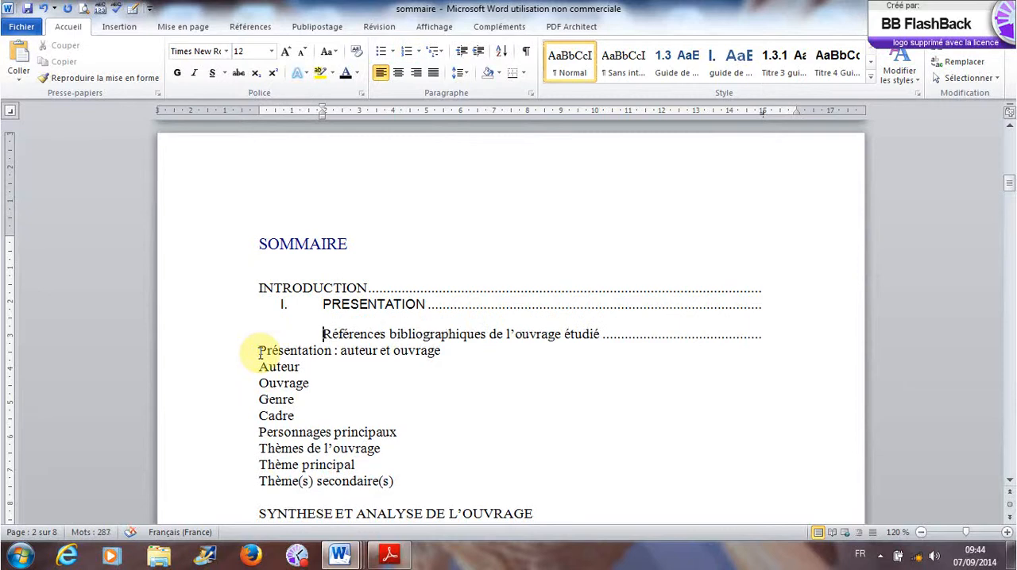
text(1.1)
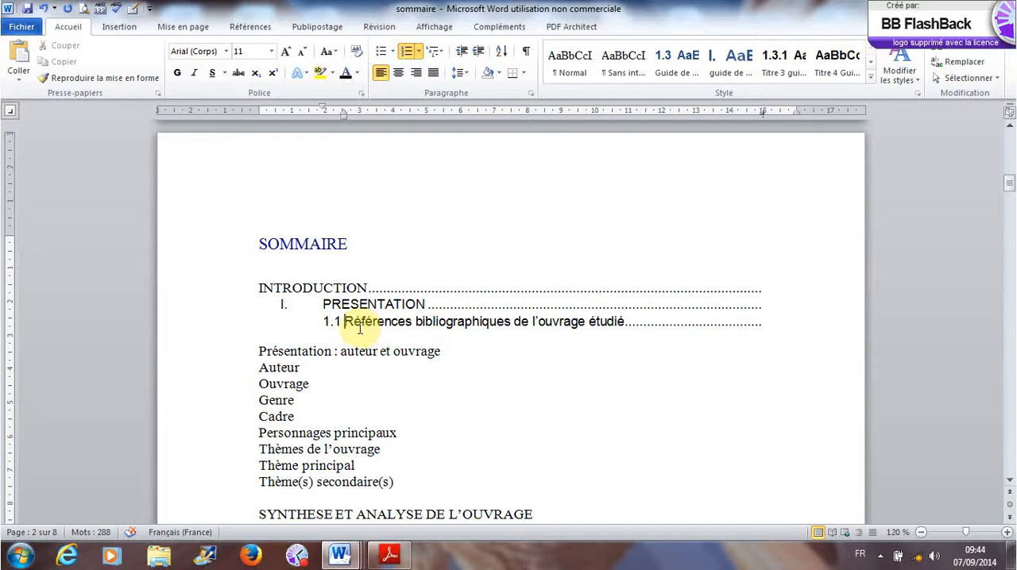
key(BackSpace)
key(BackSpace)
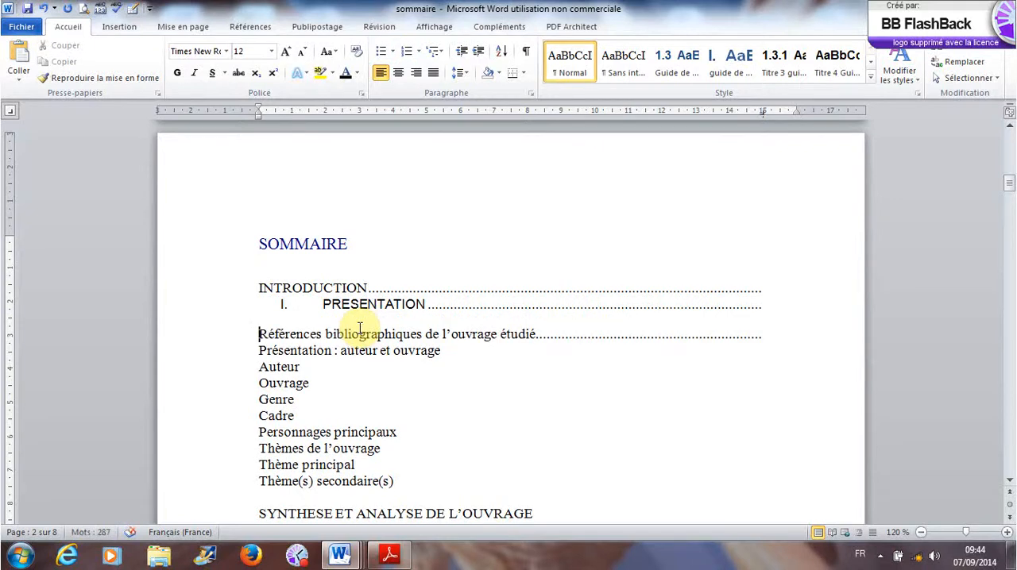
key(BackSpace)
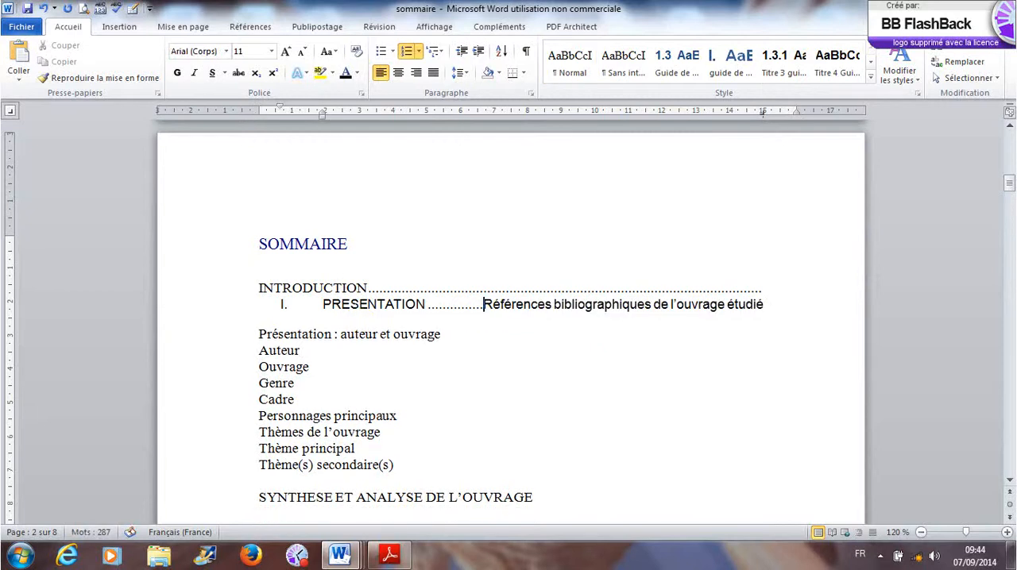
- Split the Références bibliographiques entry onto its own dotted-leader line, replacing its automatic Roman numeral with 1.1
key(Return)
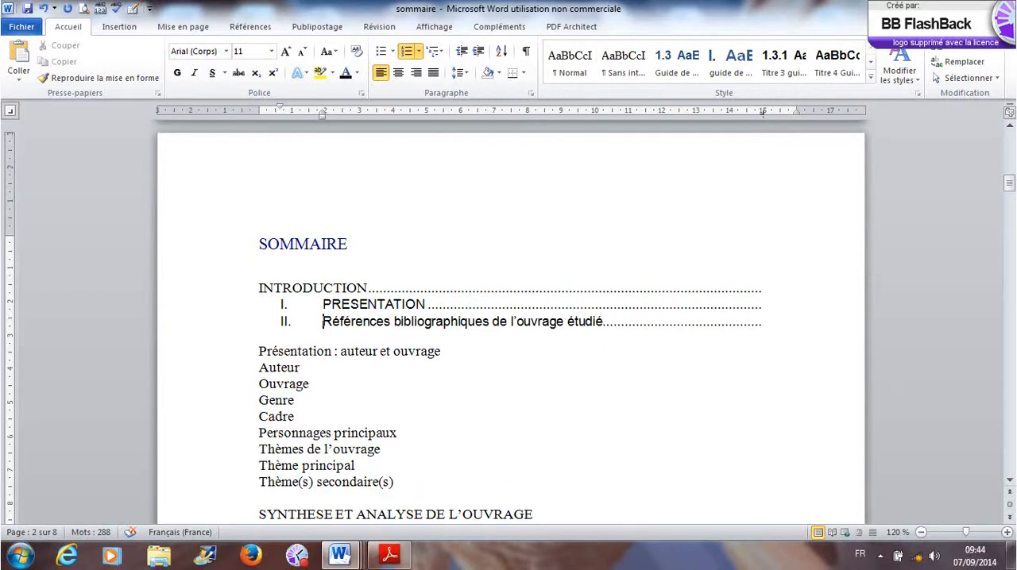
key(BackSpace)
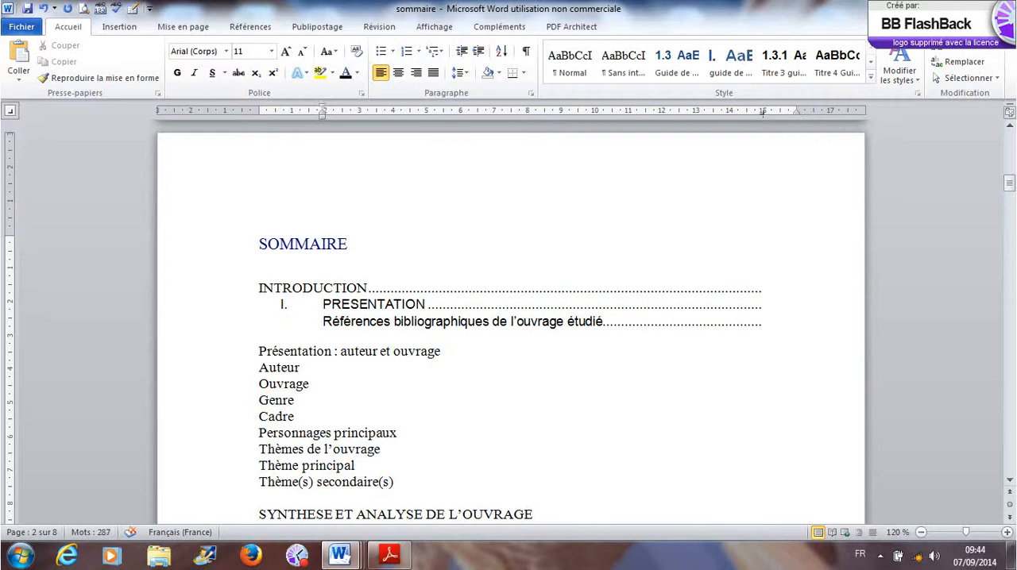
text(1.)
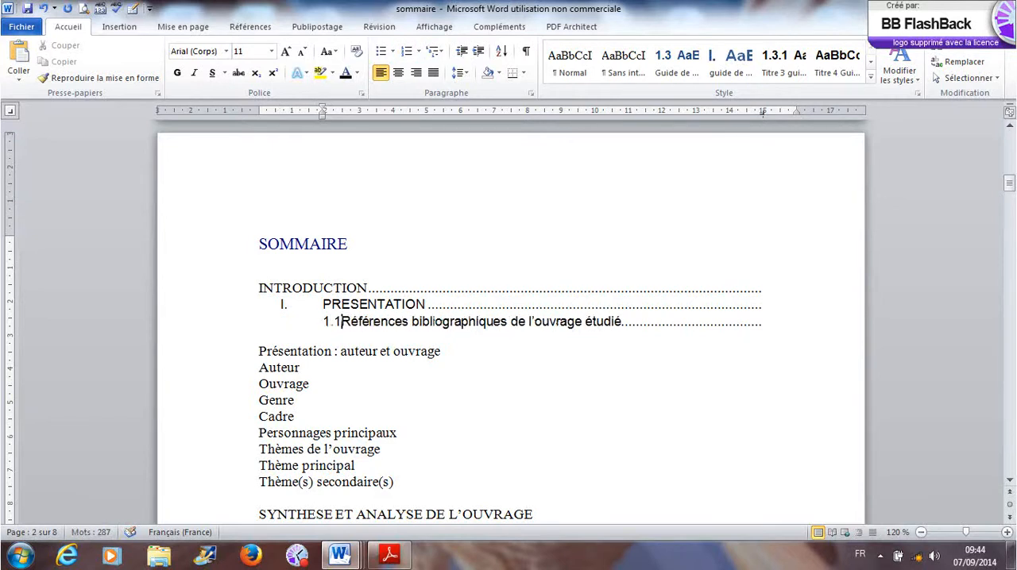
text(1)
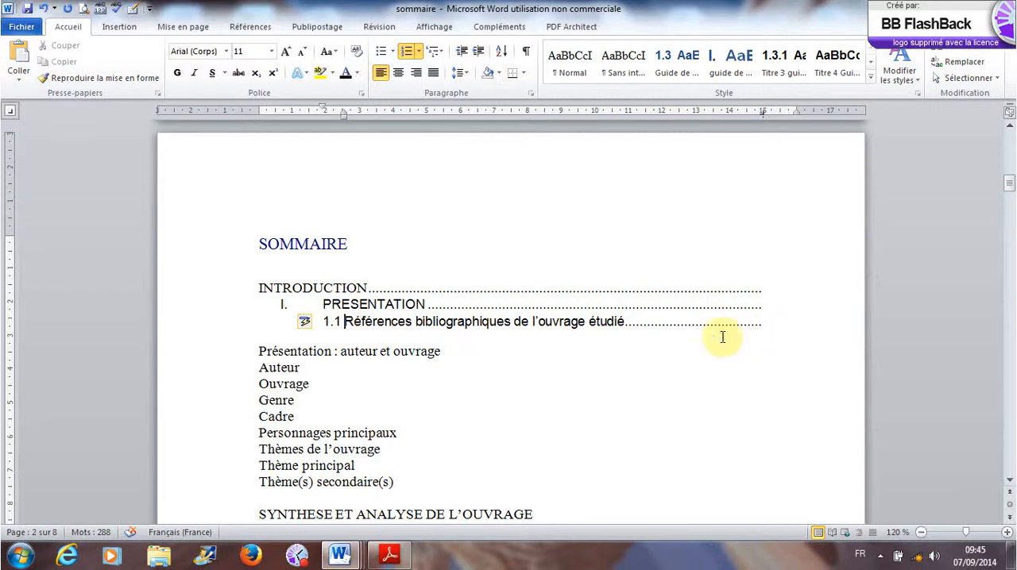
- Join Présentation : auteur et ouvrage to the 1.1 line and split it off again as dotted-leader entry 1.2
click(256, 350)
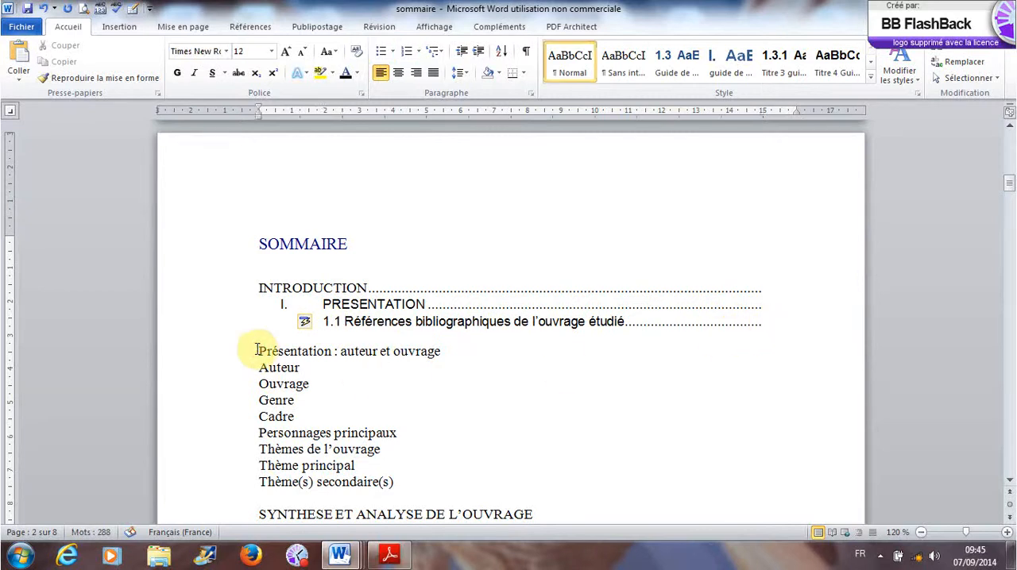
key(BackSpace)
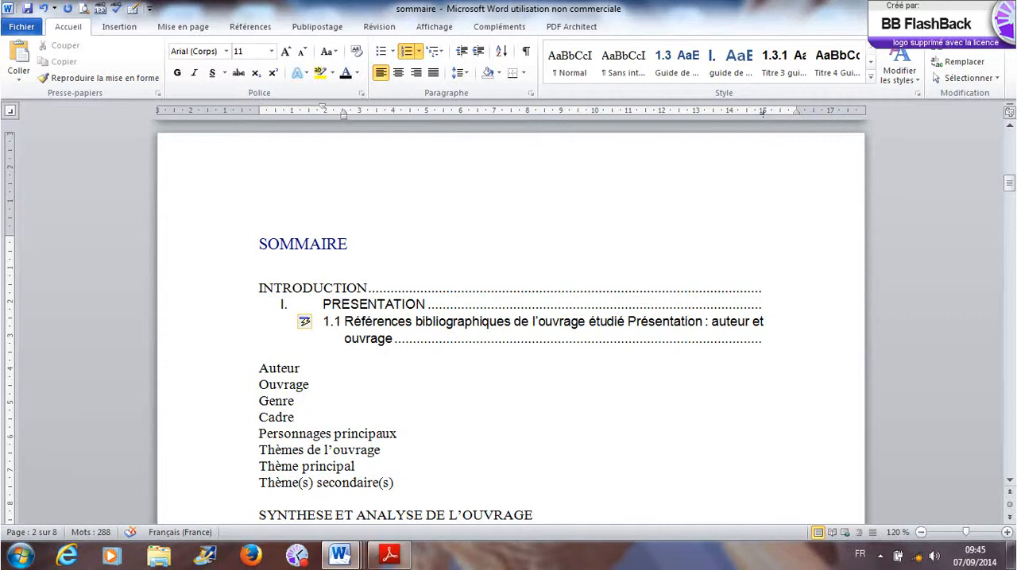
key(Return)
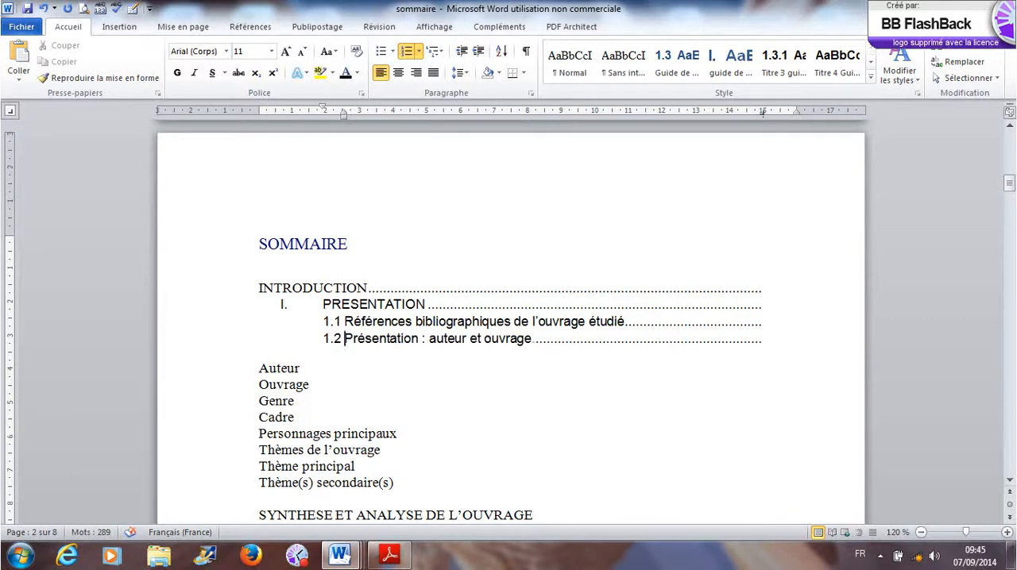
- Join Auteur to the 1.2 line, split it off with its dotted leader, and demote it to sub-entry 1.2.1
click(254, 369)
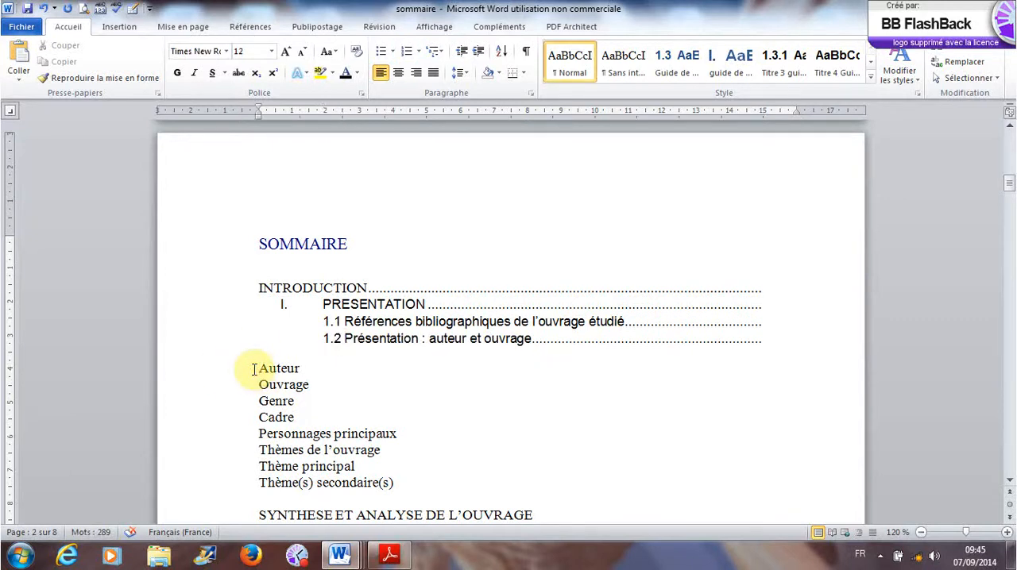
key(BackSpace)
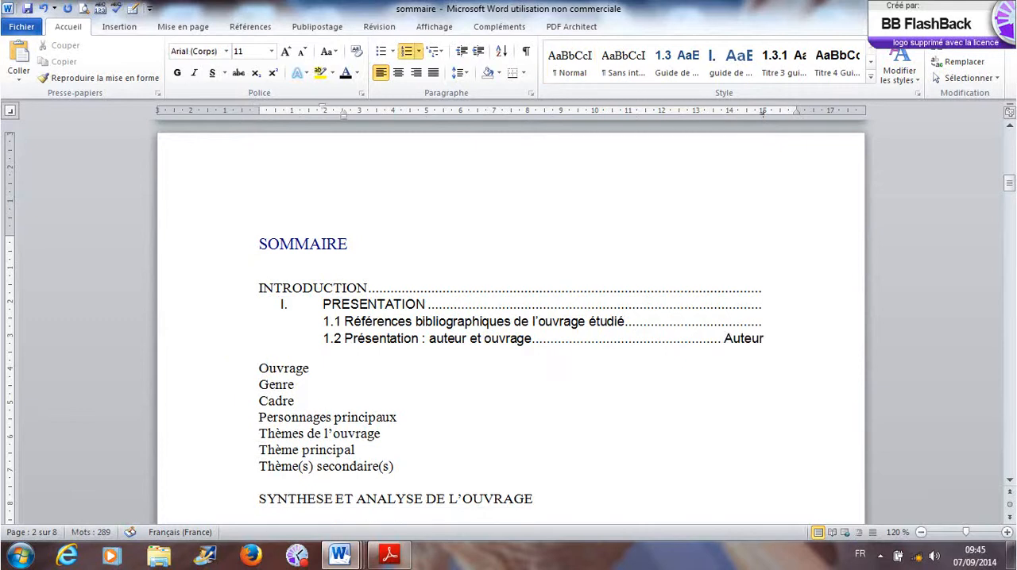
key(Return)
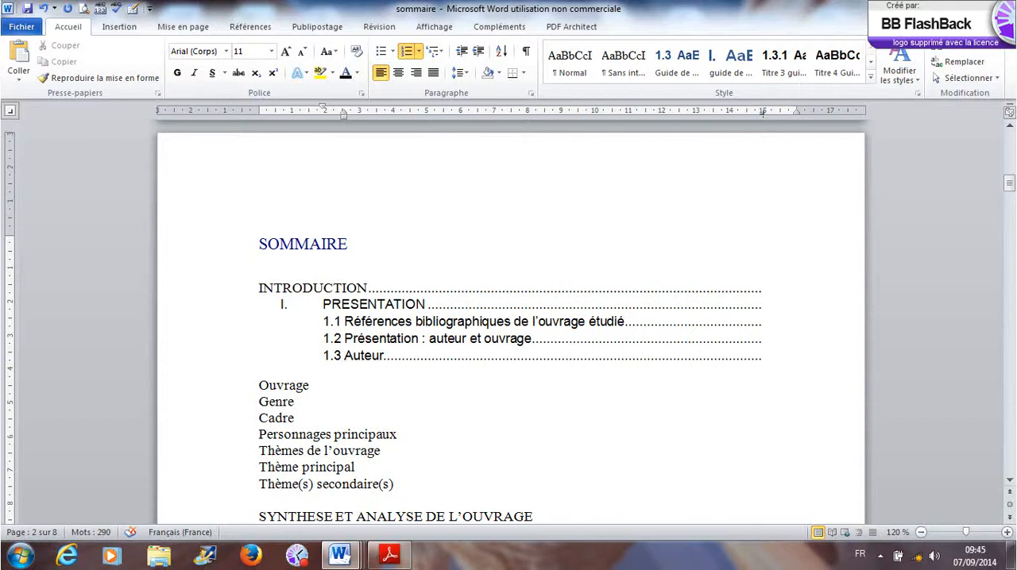
key(Tab)
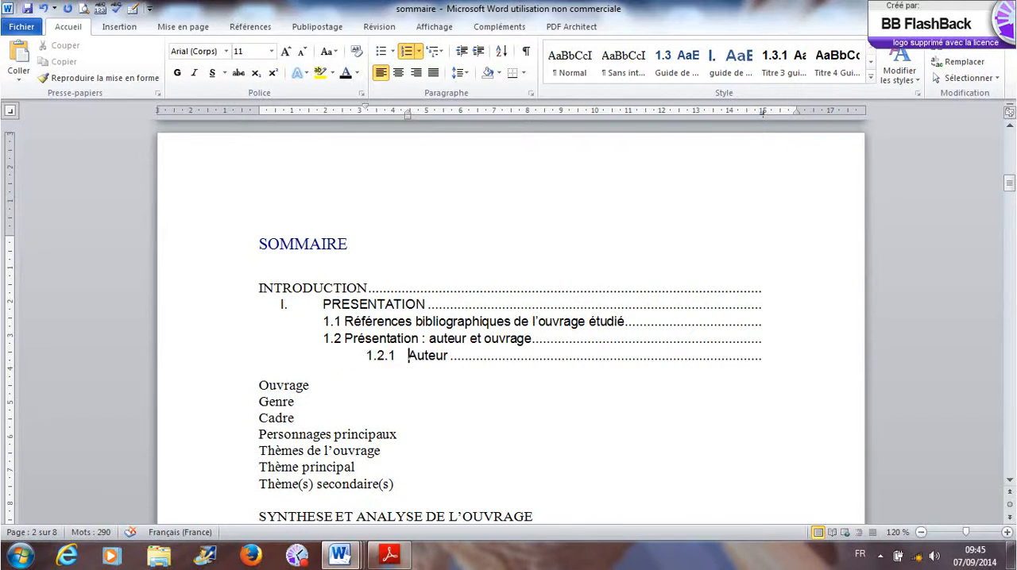
- Merge Ouvrage and Genre each into the preceding line and split them off again as dotted-leader entries 1.2.2 and 1.2.3
click(257, 385)
key(BackSpace)
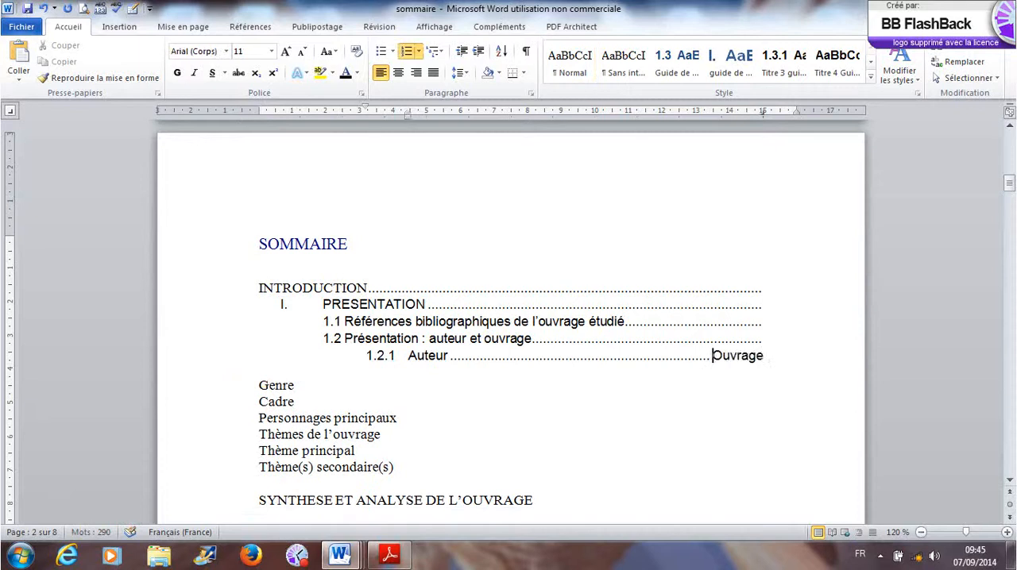
key(Return)
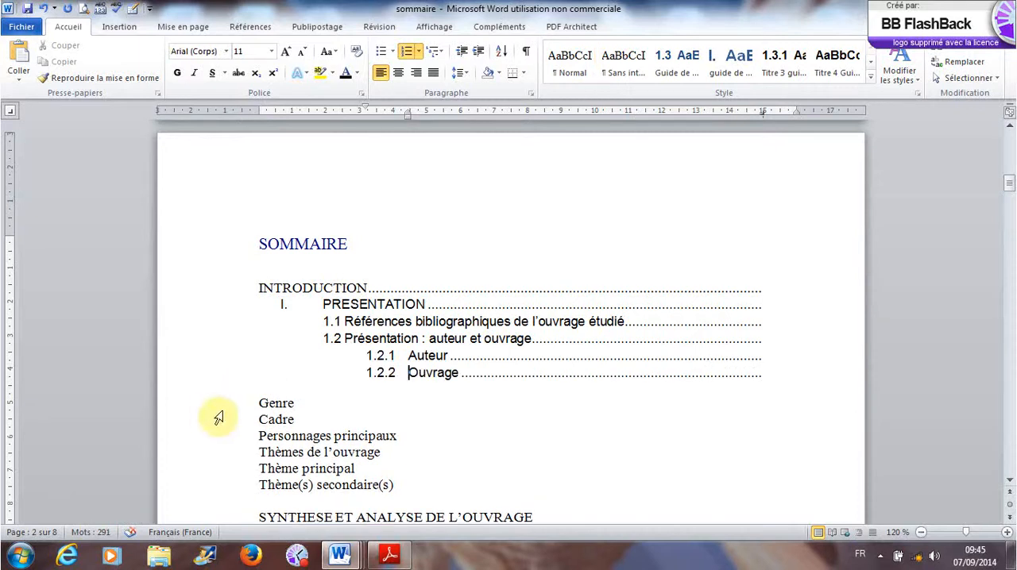
click(259, 404)
key(BackSpace)
key(Return)
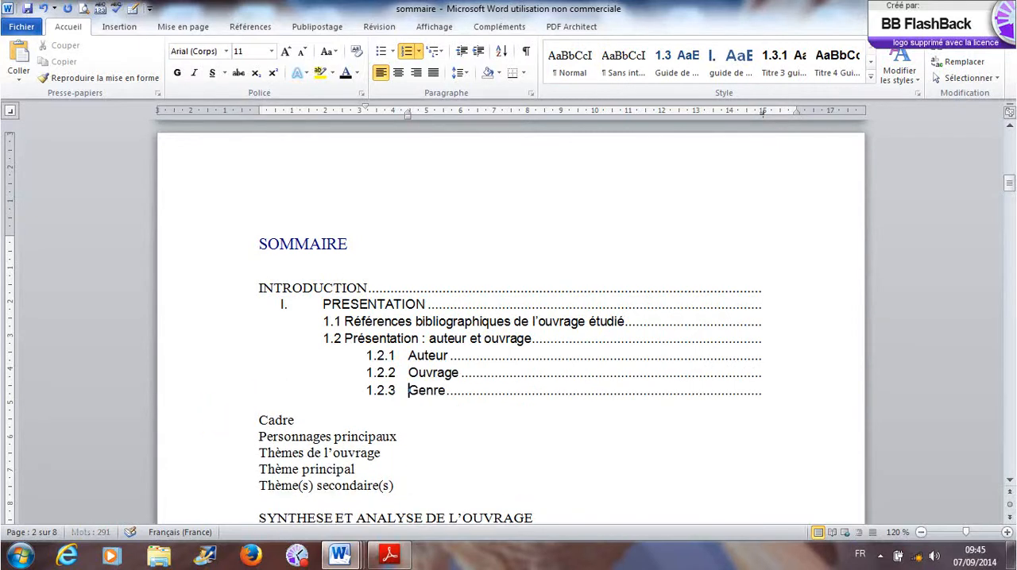
- Merge Cadre and Personnages principaux each into the preceding line and split them off again as dotted-leader entries 1.2.4 and 1.2.5
click(259, 419)
key(BackSpace)
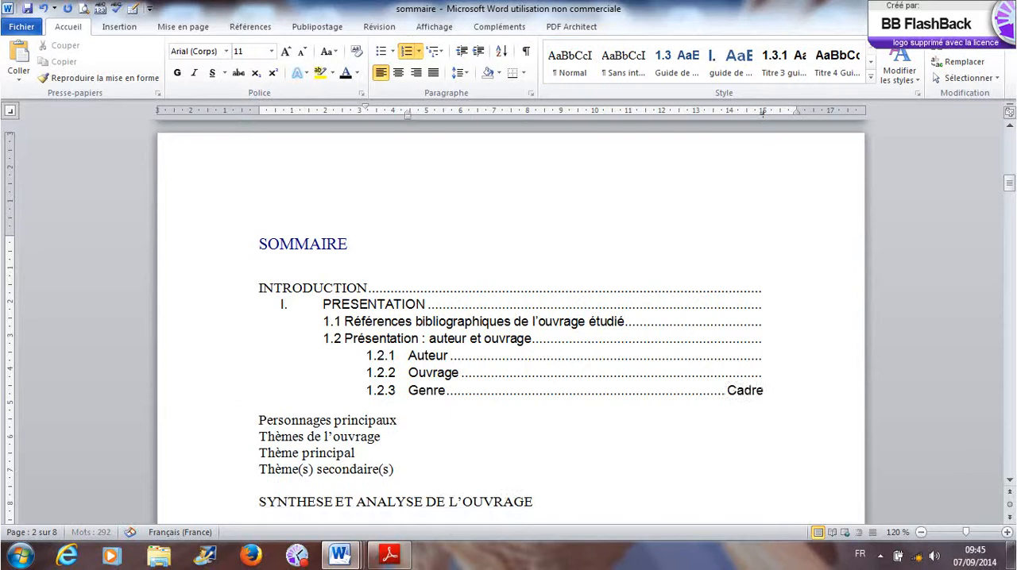
key(Return)
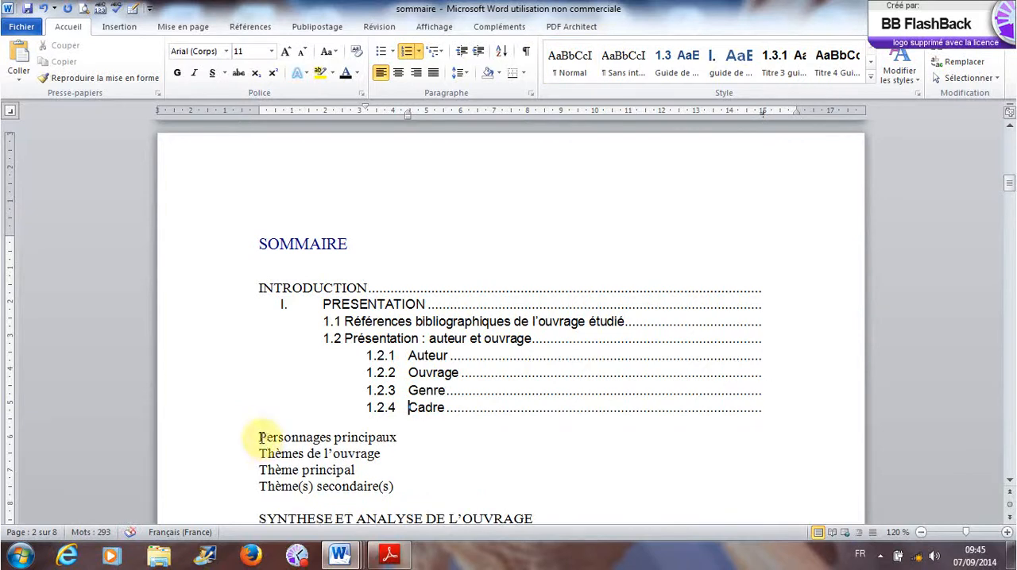
click(260, 437)
key(BackSpace)
key(Return)
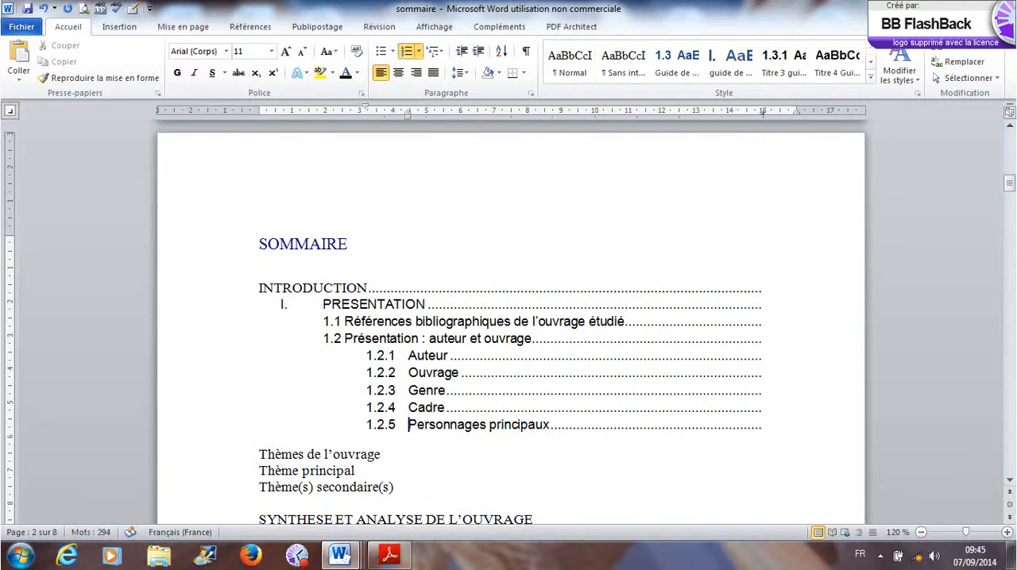
- Give Thèmes de l'ouvrage its own dotted-leader line and replace its inherited sub-number with the main-level number II
click(261, 454)
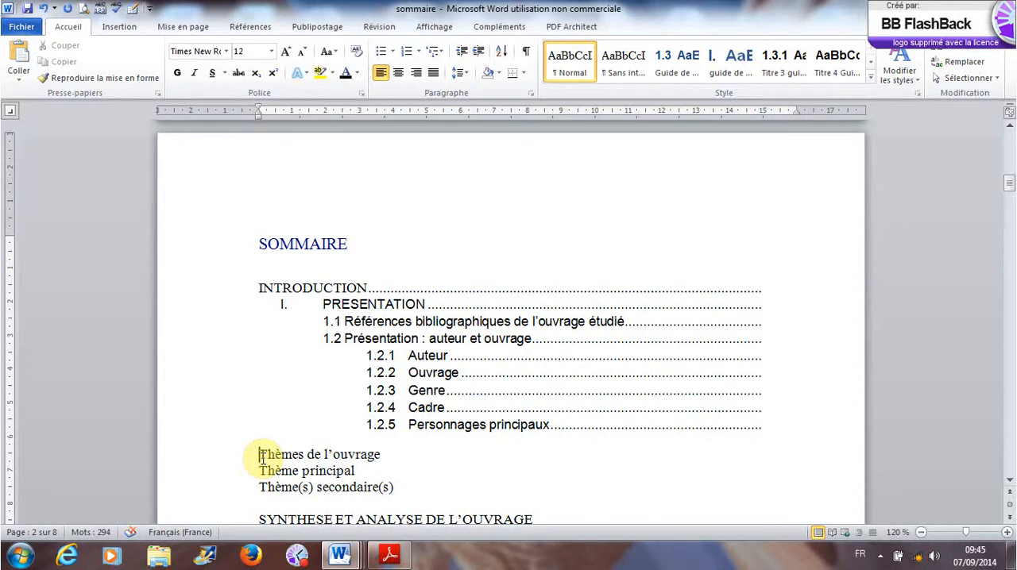
key(BackSpace)
key(Return)
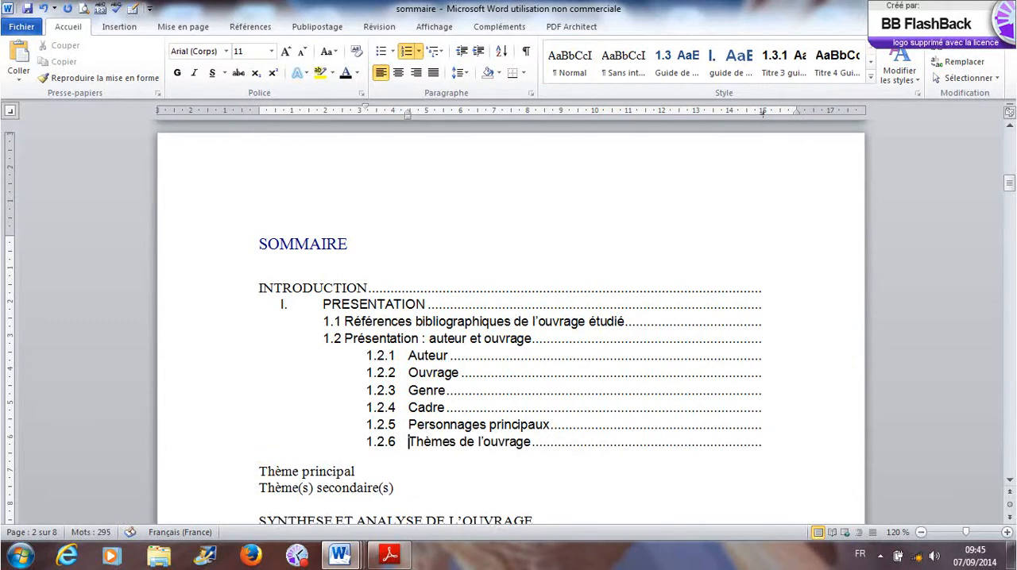
key(BackSpace)
key(BackSpace)
key(BackSpace)
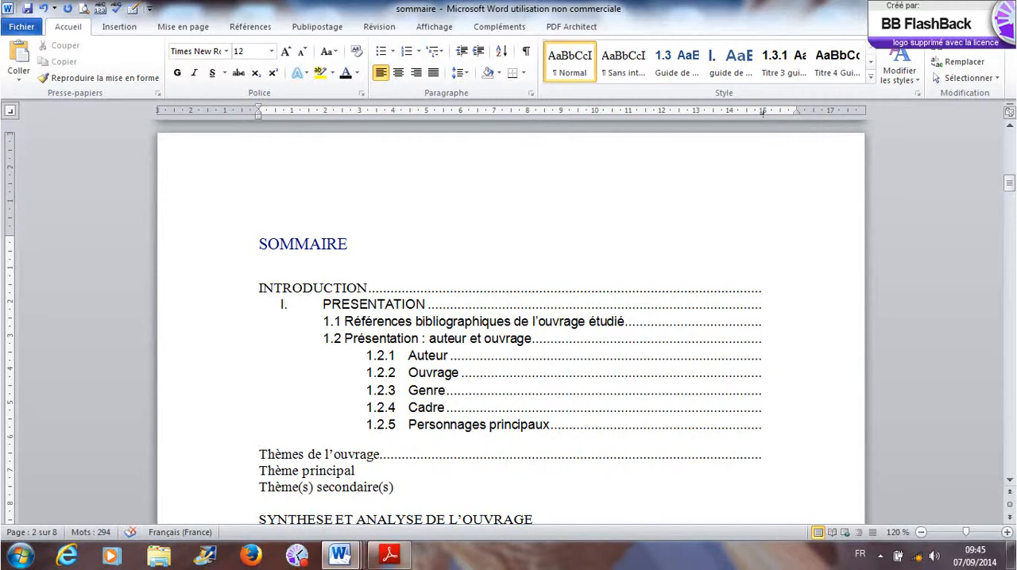
text(II.)
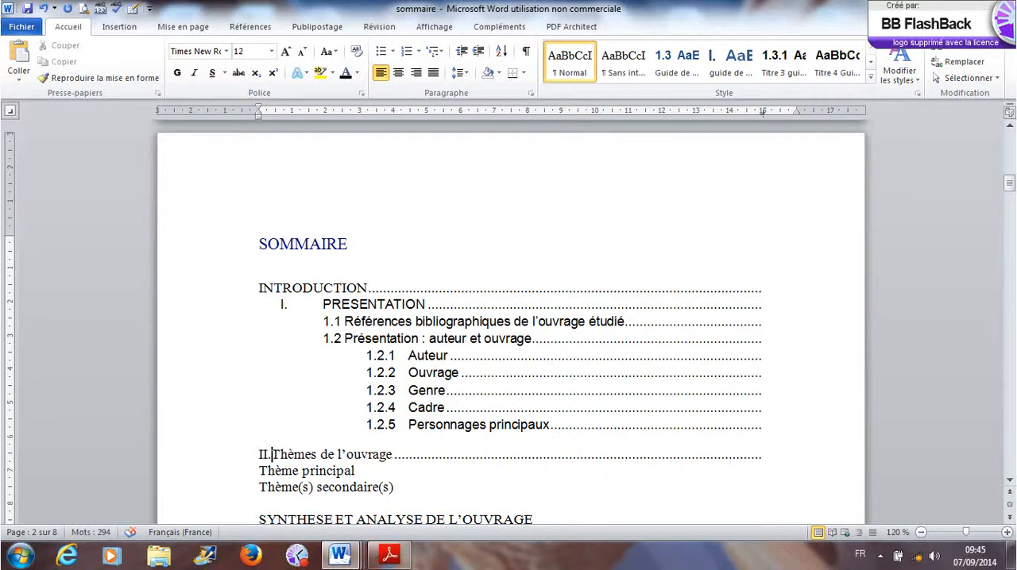
key(space)
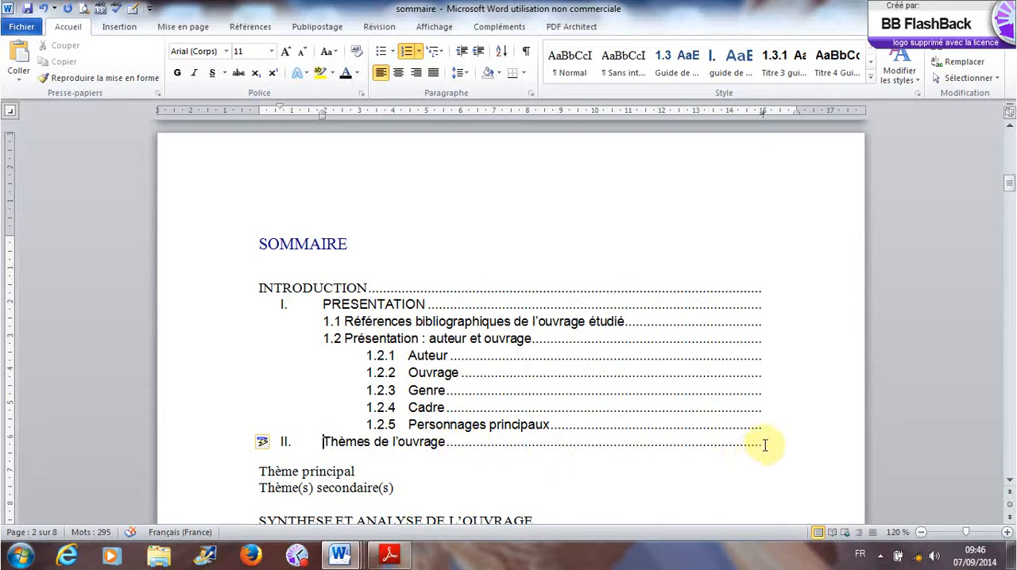
- Turn Thème principal and Thème(s) secondaire(s) into dotted-leader sub-entries 2.1 and 2.2 under Thèmes de l'ouvrage, replacing the automatic Roman numeral
click(259, 472)
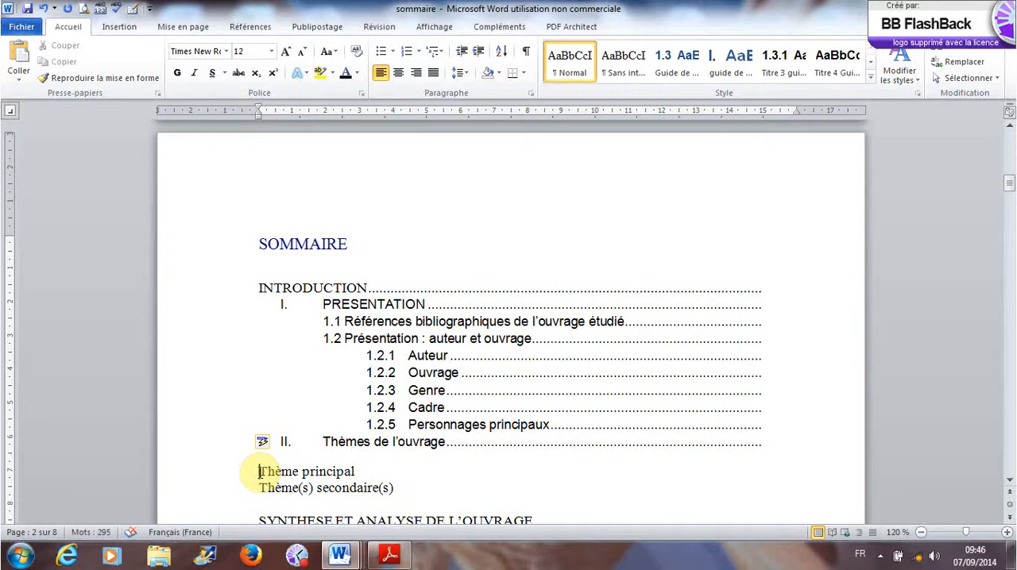
key(BackSpace)
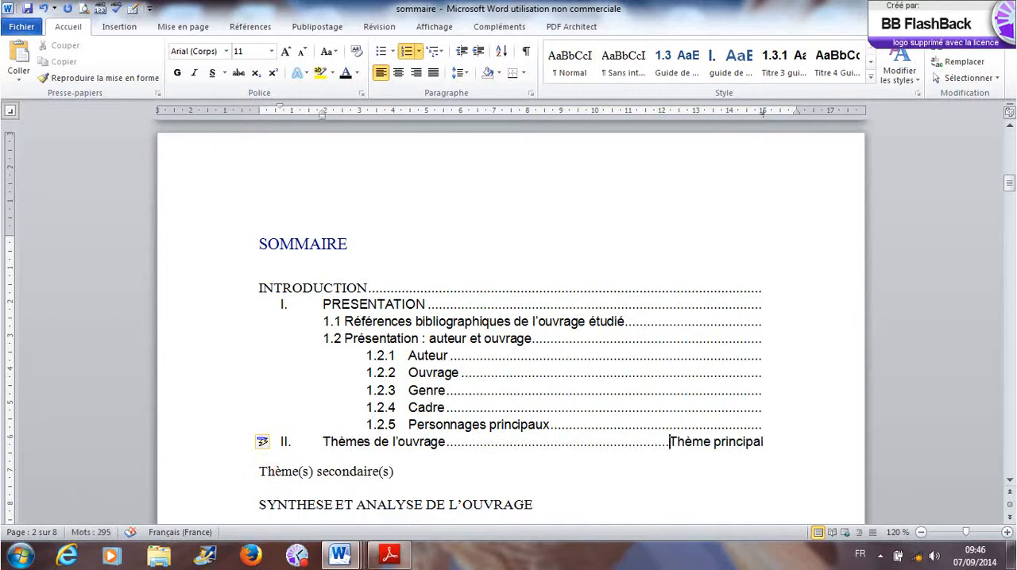
key(Return)
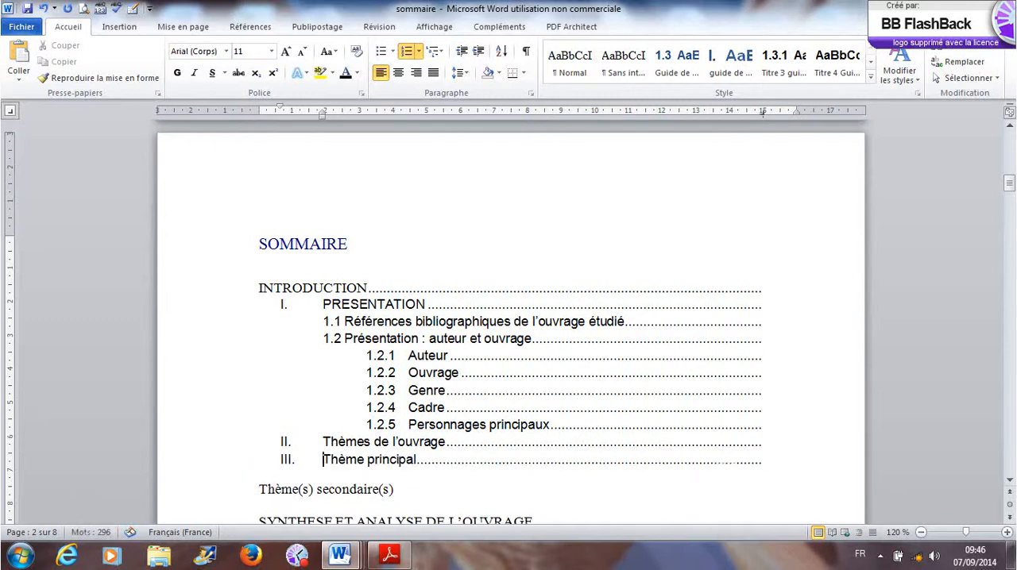
key(BackSpace)
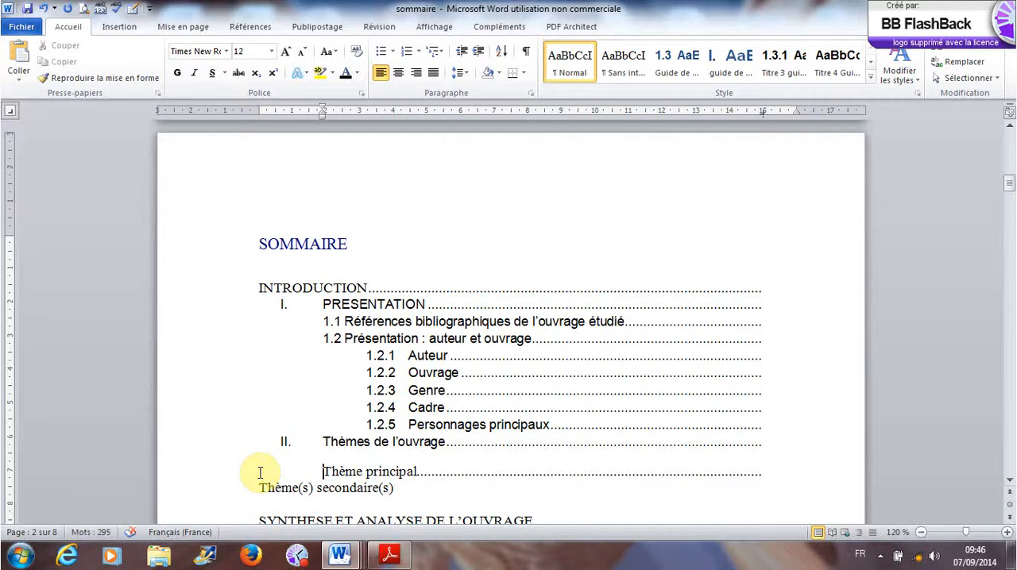
text(2.1)
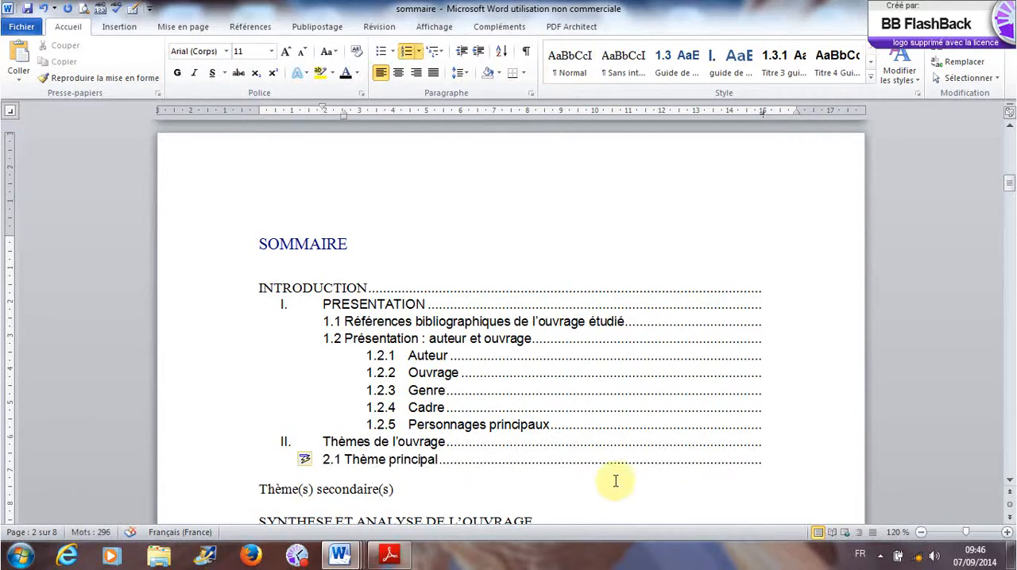
click(260, 488)
key(BackSpace)
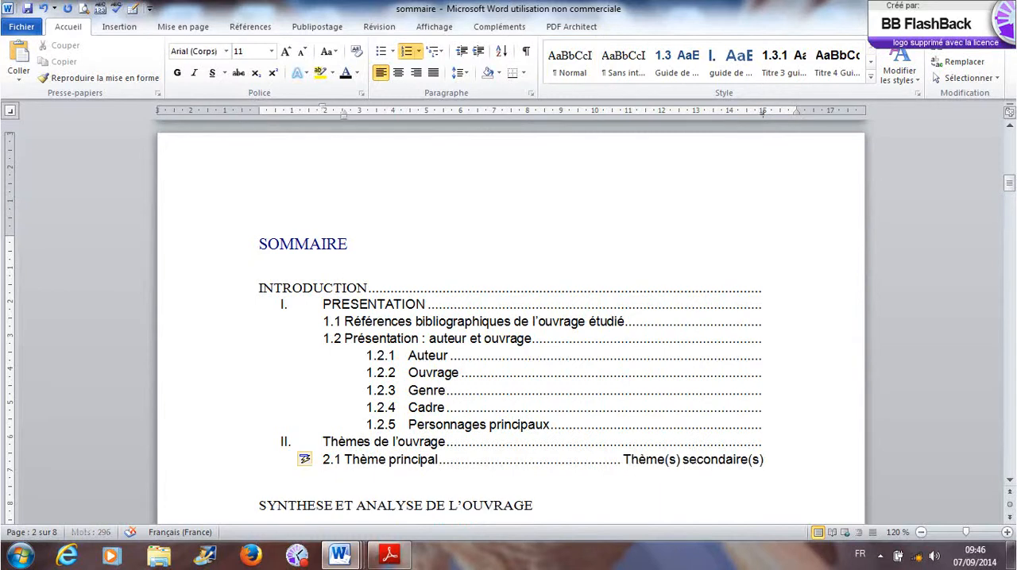
key(Return)
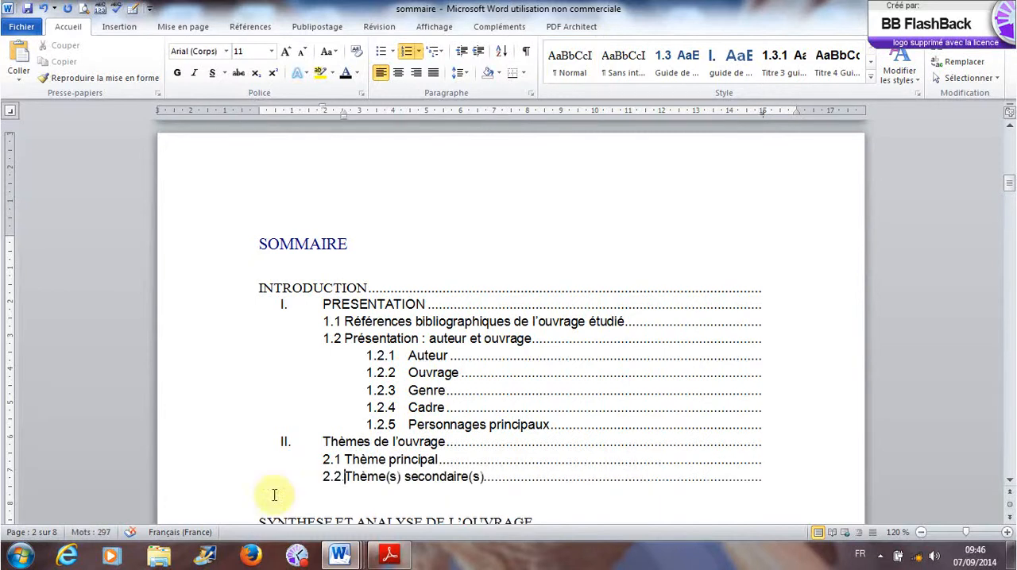
- Give SYNTHESE ET ANALYSE DE L'OUVRAGE its own dotted-leader line and replace its inherited sub-number with the main-level number III
scroll(443, 497, down, 2)
click(255, 438)
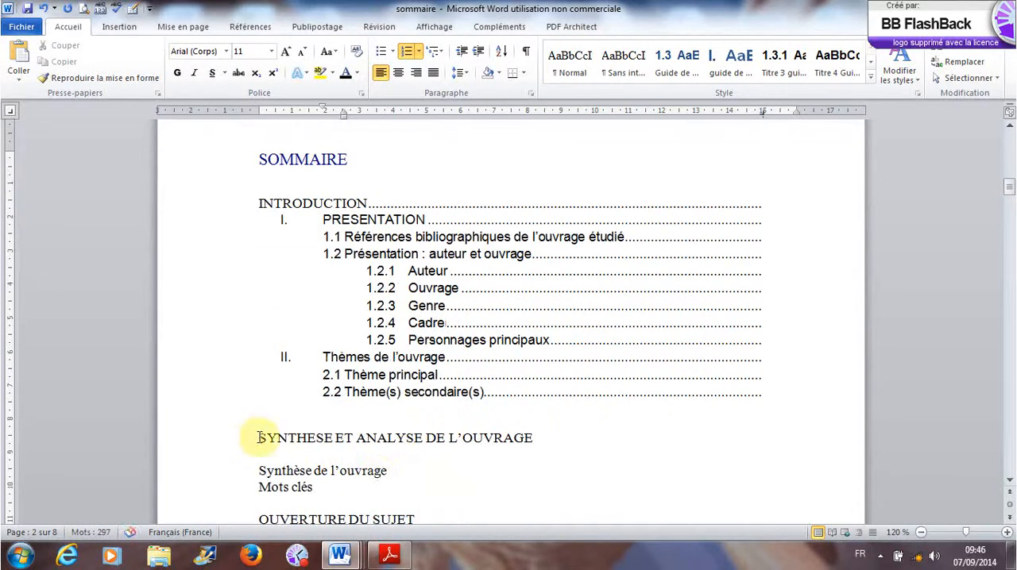
key(BackSpace)
key(BackSpace)
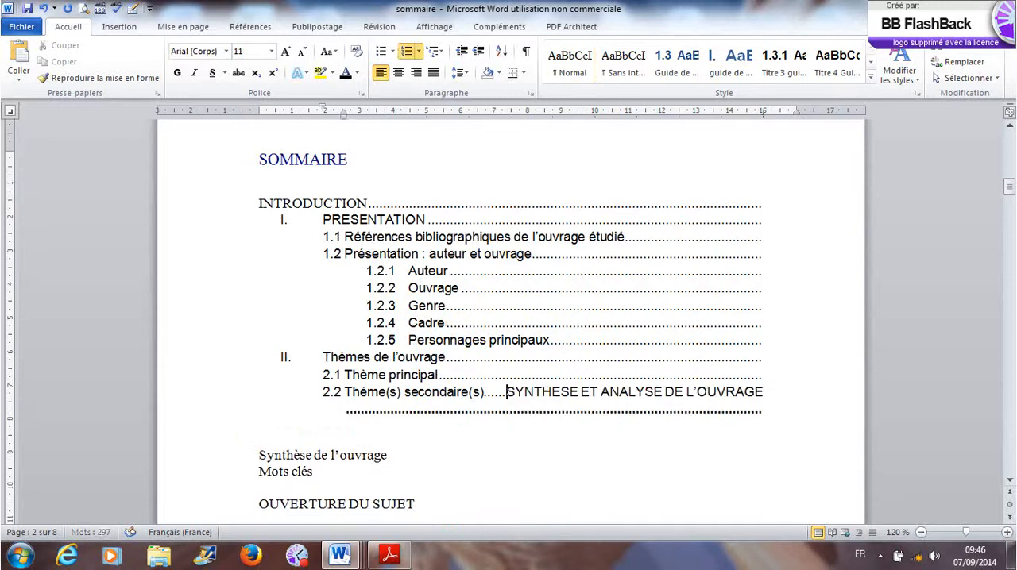
key(Return)
key(BackSpace)
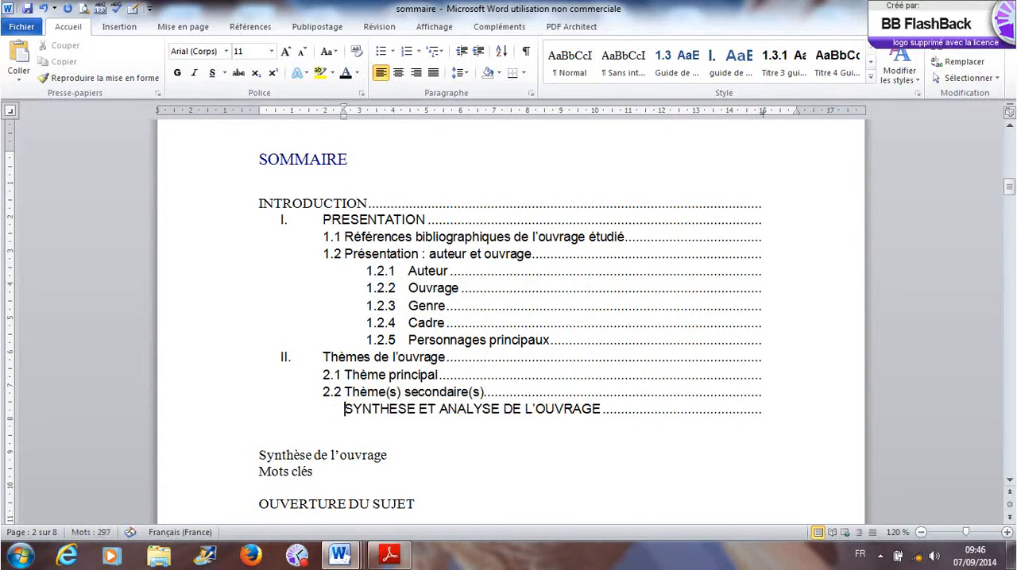
key(BackSpace)
text(II)
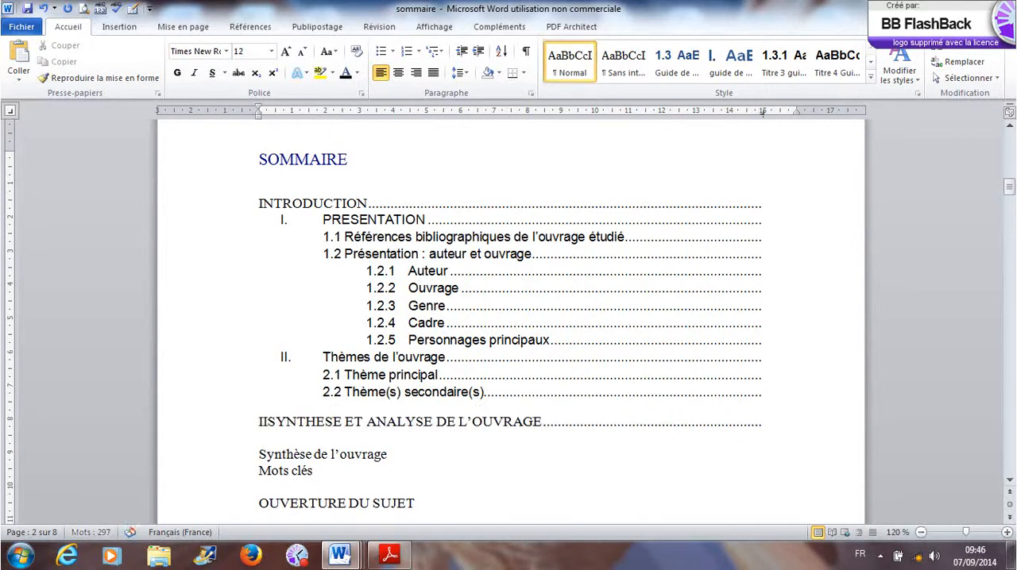
text(IO.)
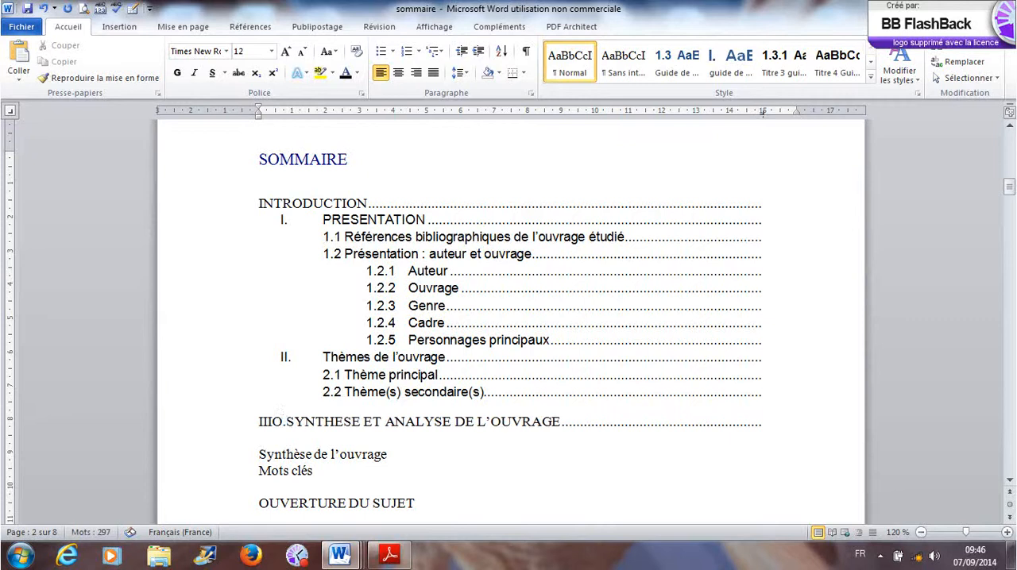
key(BackSpace)
key(BackSpace)
text(.)
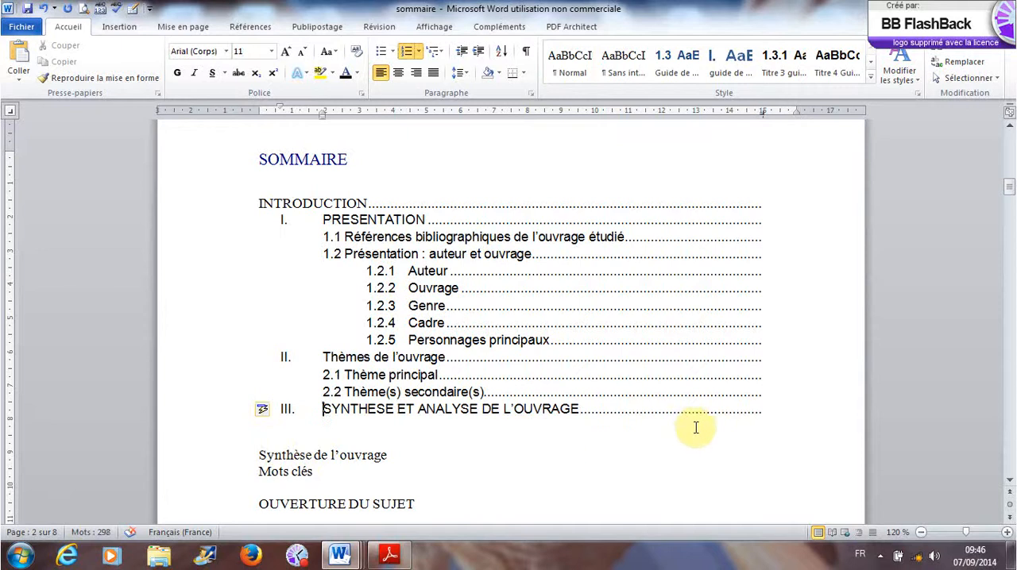
- Split Synthèse de l'ouvrage onto its own dotted-leader line below entry III, replacing its automatic Roman numeral with 3.1
click(259, 455)
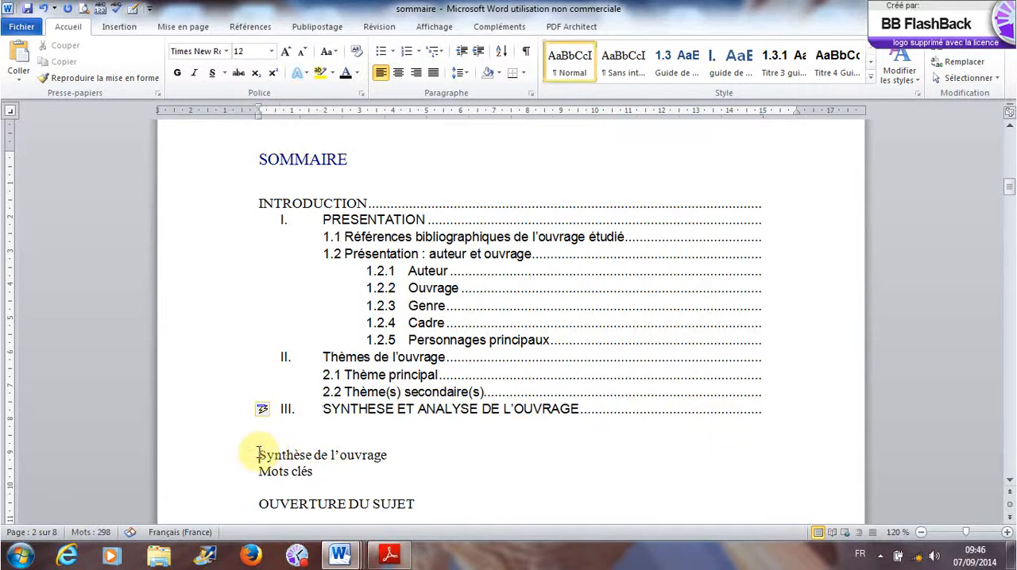
key(BackSpace)
key(BackSpace)
key(Return)
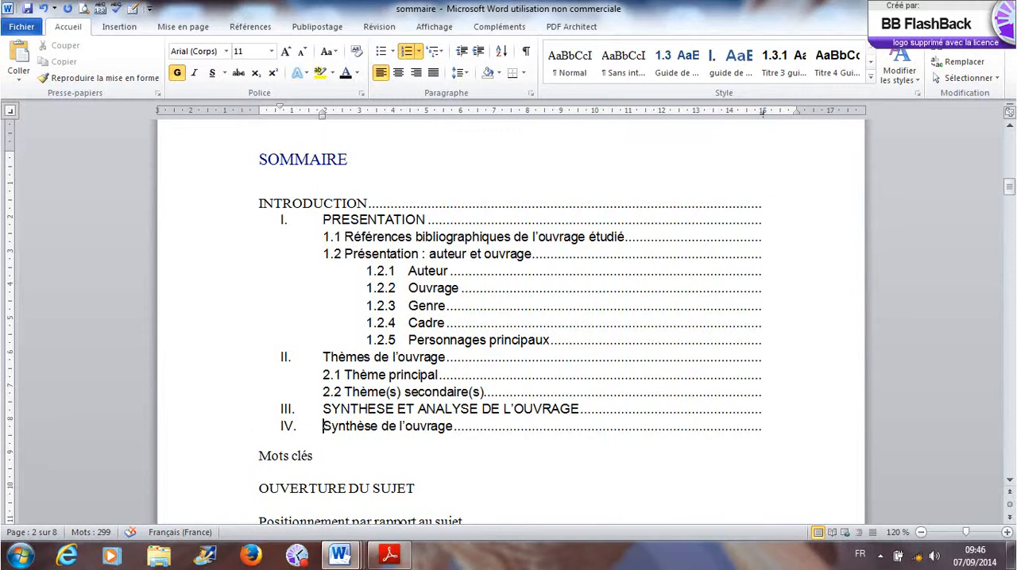
key(ctrl+z)
text(3.1)
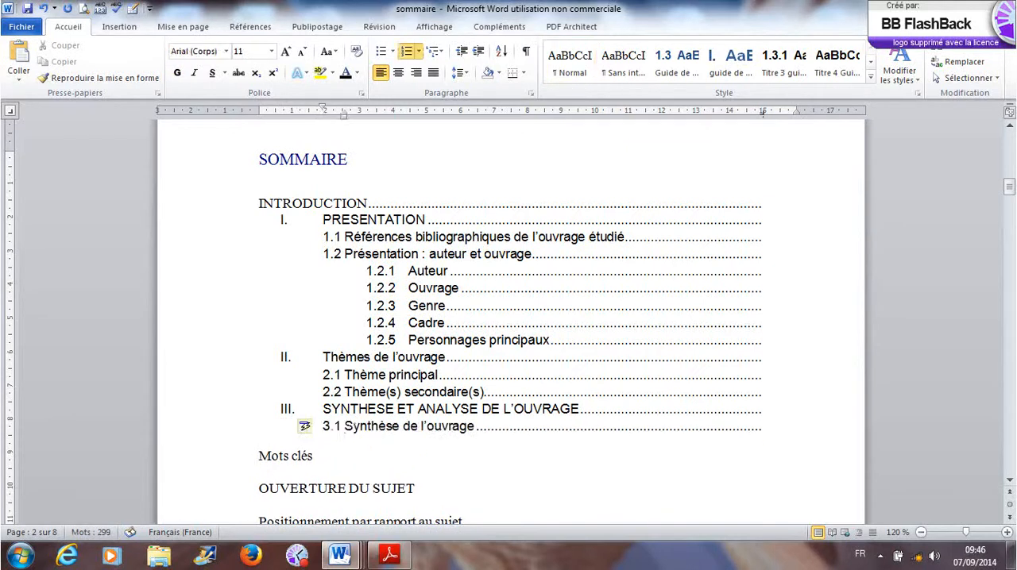
- Turn Mots clés into dotted-leader sub-entry 3.2 below Synthèse de l'ouvrage
click(256, 456)
key(BackSpace)
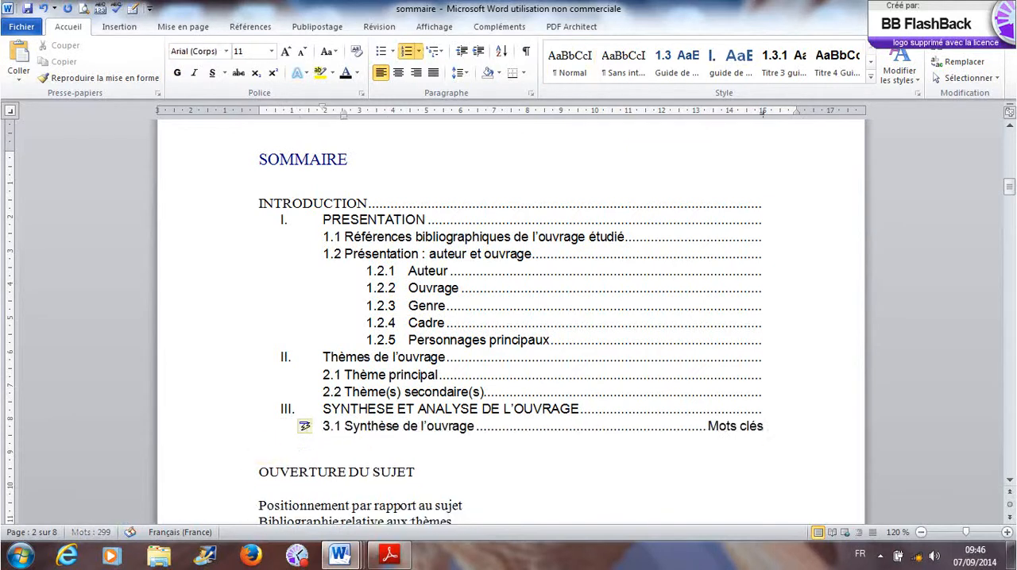
key(Return)
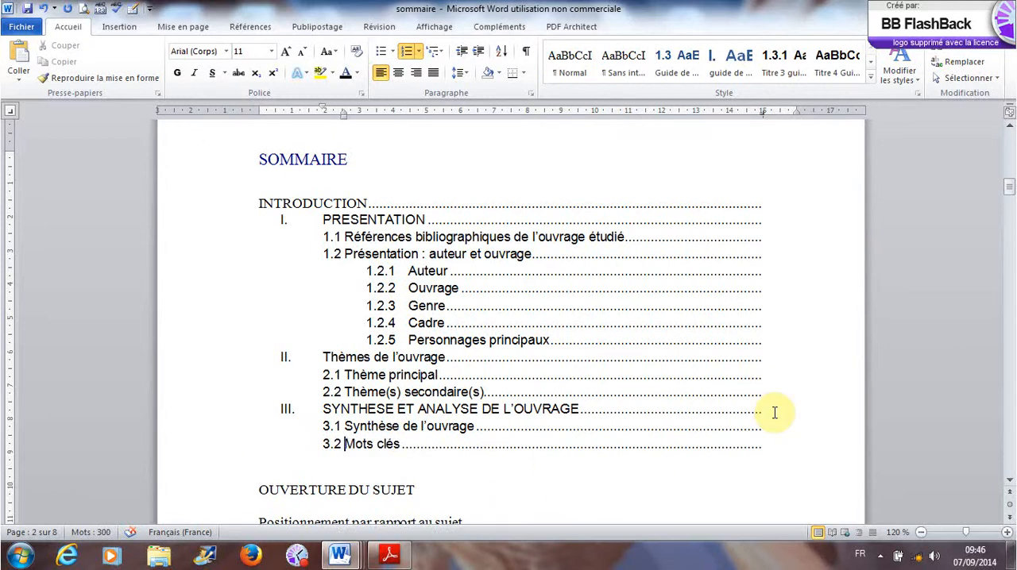
- Make OUVERTURE DU SUJET a dotted-leader main entry numbered IV, directly below Mots clés
click(257, 489)
key(BackSpace)
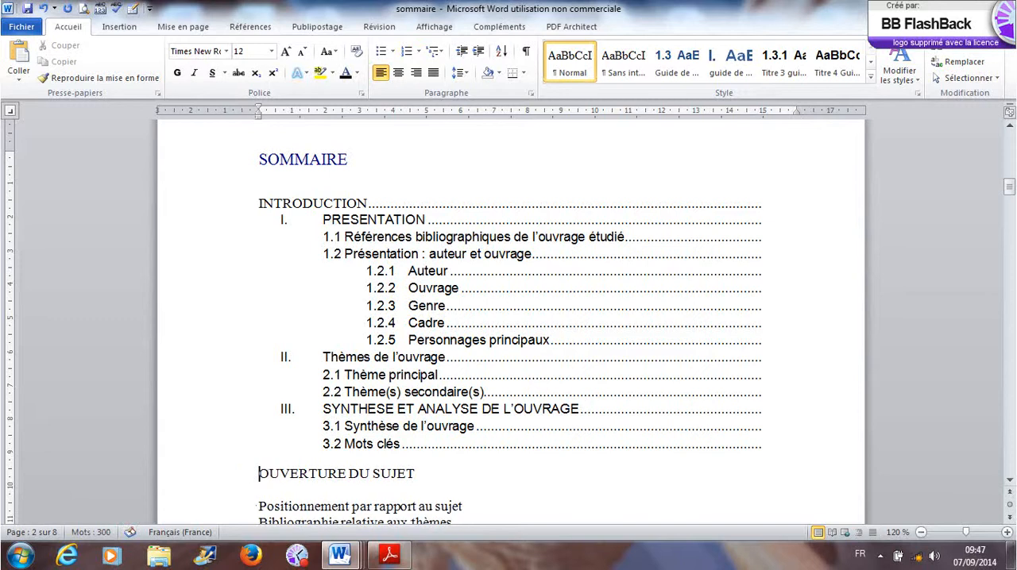
key(BackSpace)
key(Return)
key(BackSpace)
key(BackSpace)
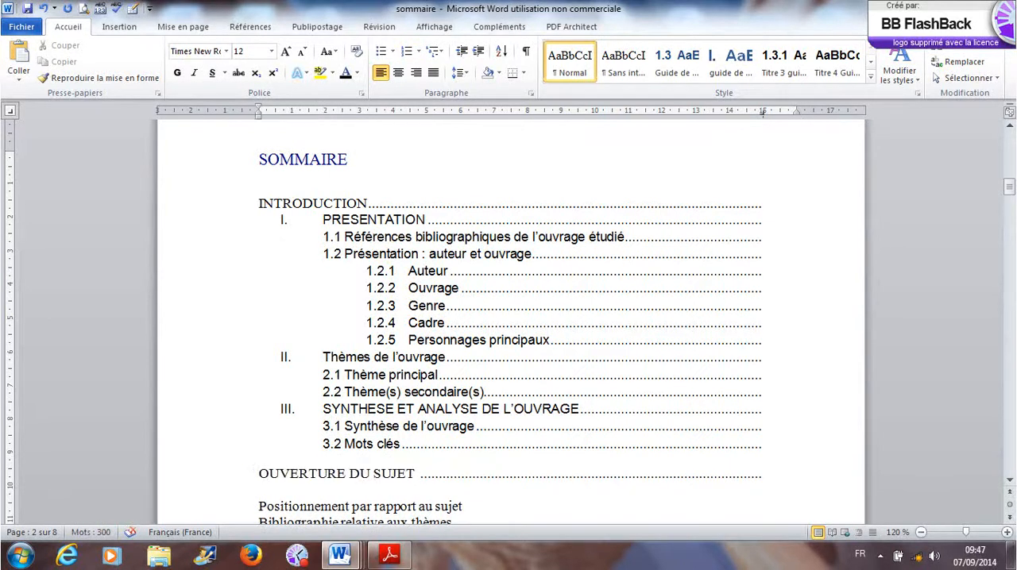
text(IV)
key(Tab)
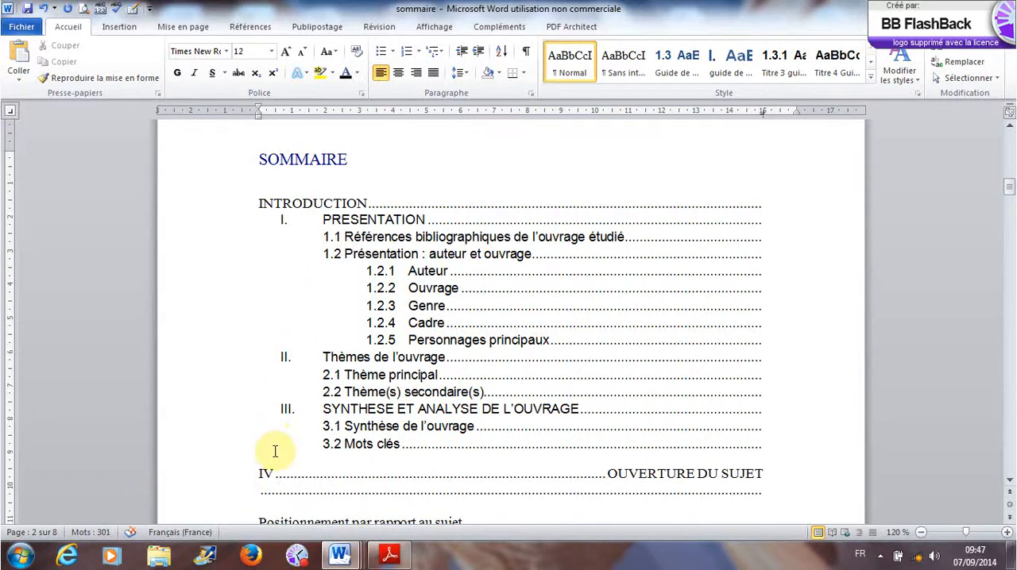
key(BackSpace)
key(Return)
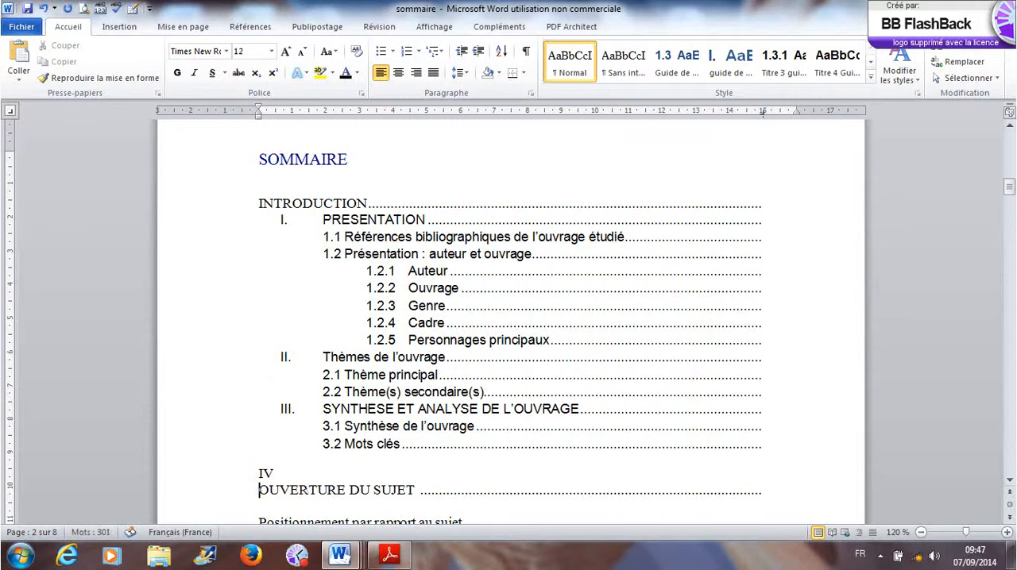
key(BackSpace)
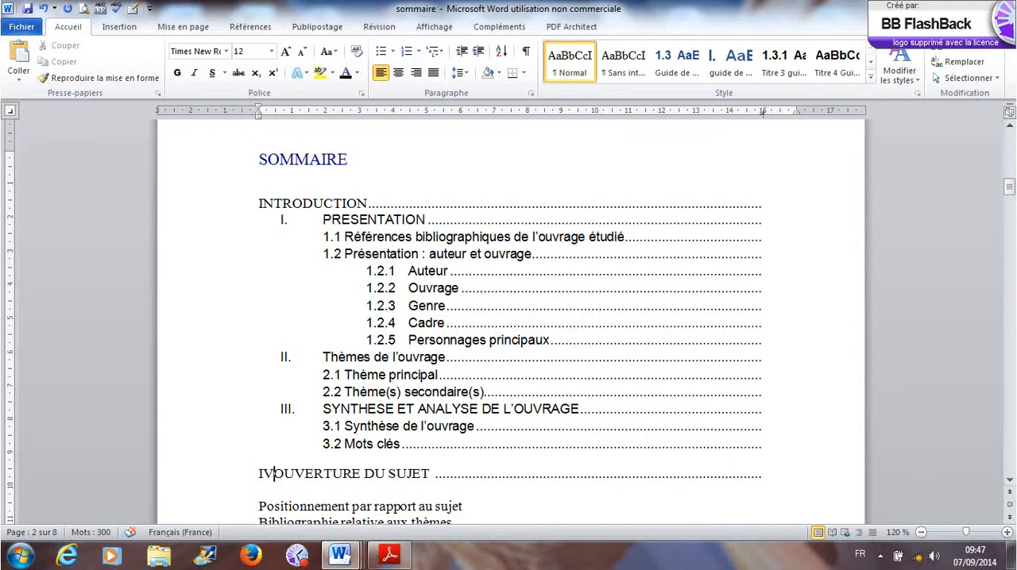
text(.)
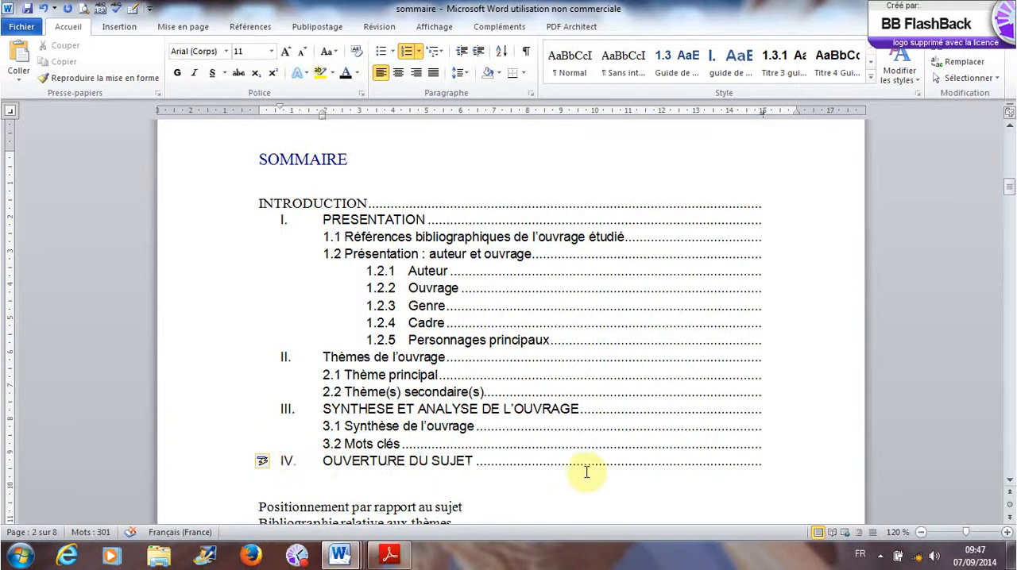
- Move Positionnement par rapport au sujet directly under entry IV as a dotted-leader line, replacing its automatic Roman numeral with 4.1
click(260, 509)
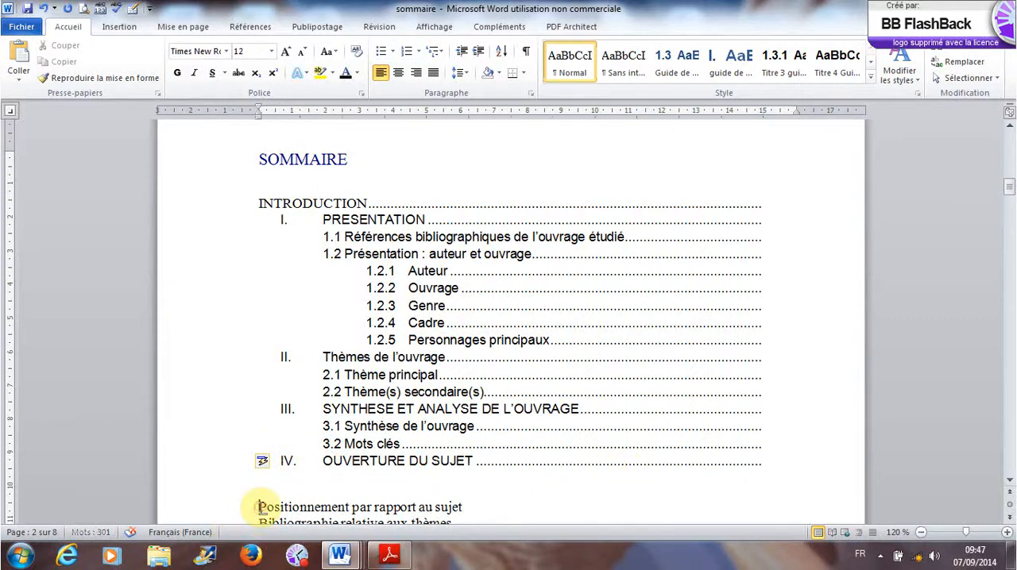
key(BackSpace)
key(BackSpace)
key(Return)
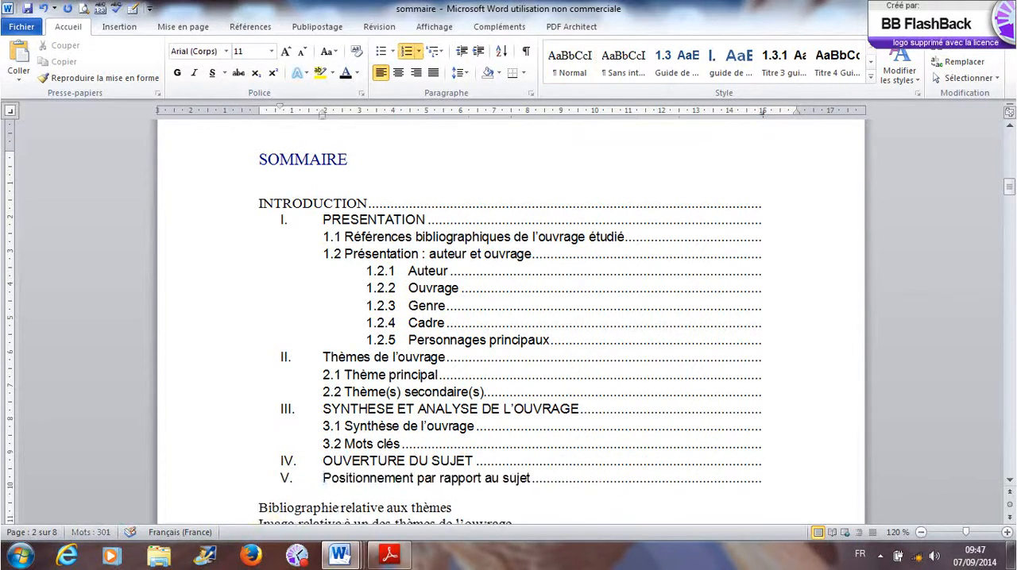
key(BackSpace)
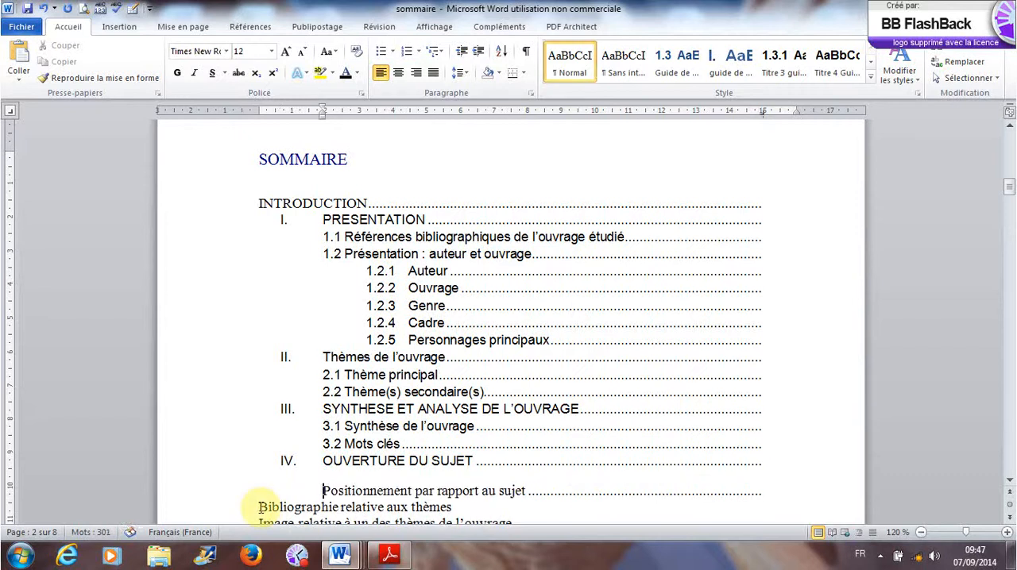
text(4)
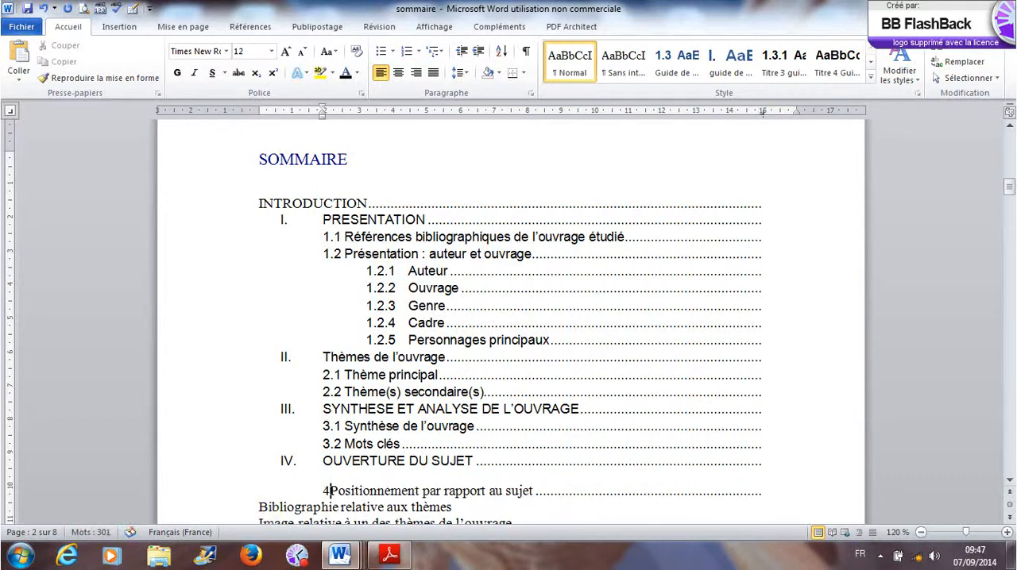
text(.1)
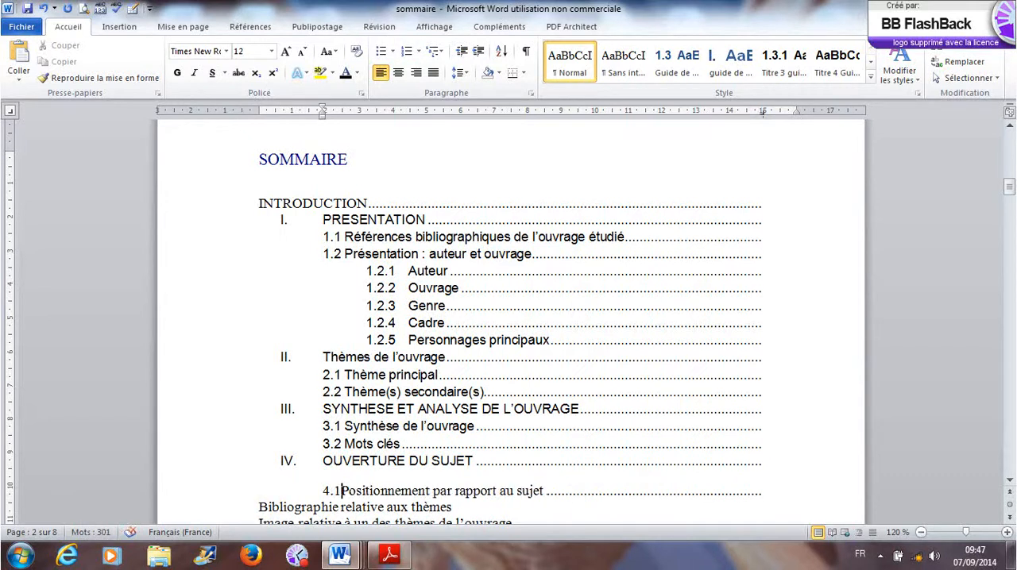
- Turn Bibliographie relative aux thèmes, Image relative à un des thèmes de l'ouvrage and Citation into dotted-leader sub-entries 4.2, 4.3 and 4.4
click(258, 509)
key(BackSpace)
key(Return)
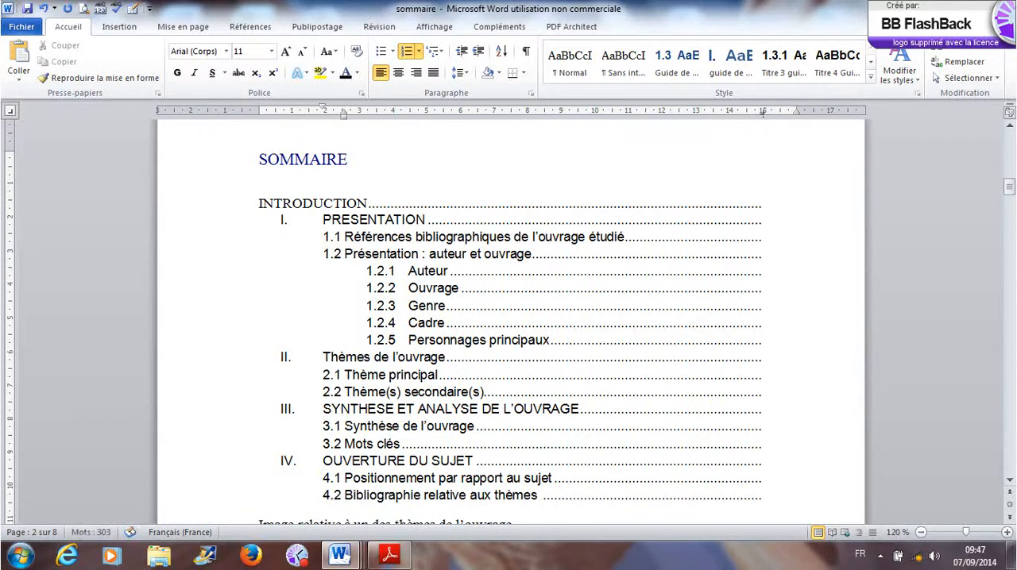
scroll(272, 511, down, 3)
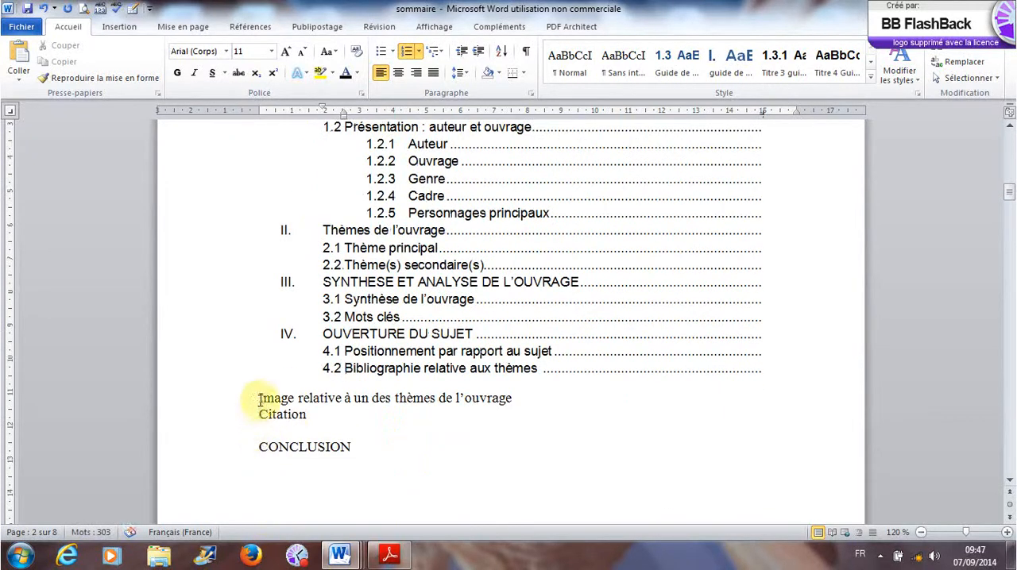
click(258, 399)
key(BackSpace)
key(Return)
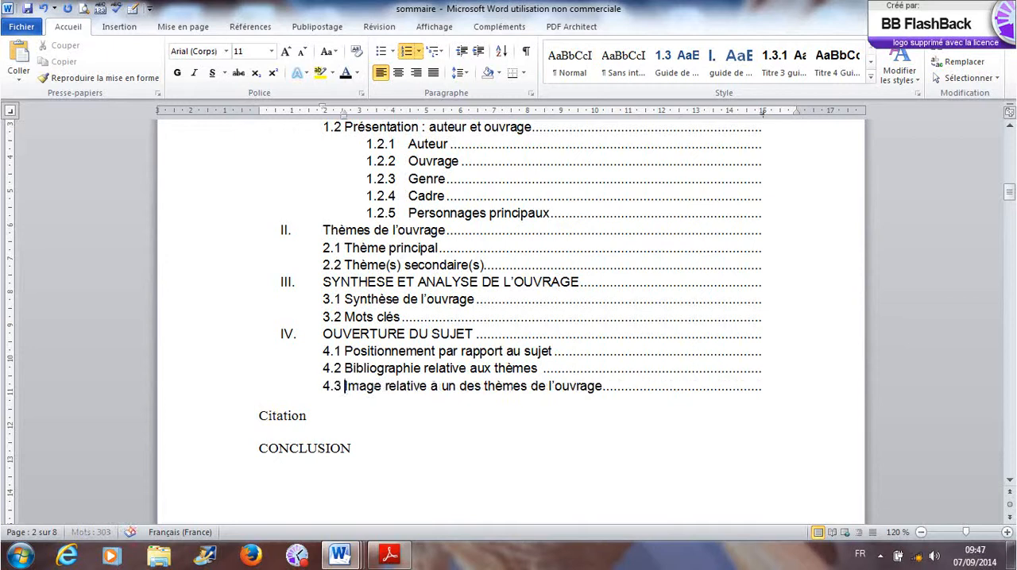
click(259, 415)
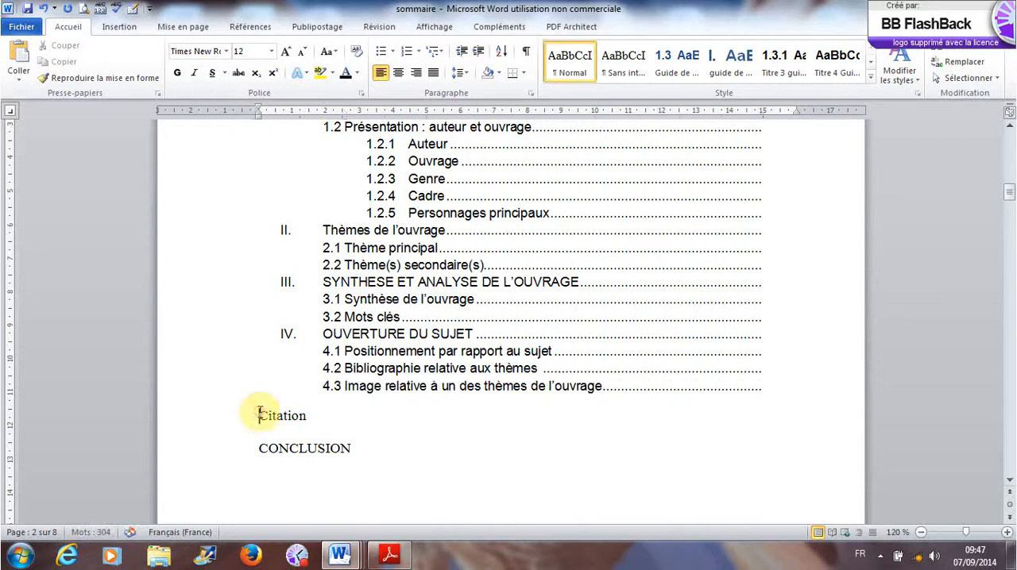
key(BackSpace)
key(Return)
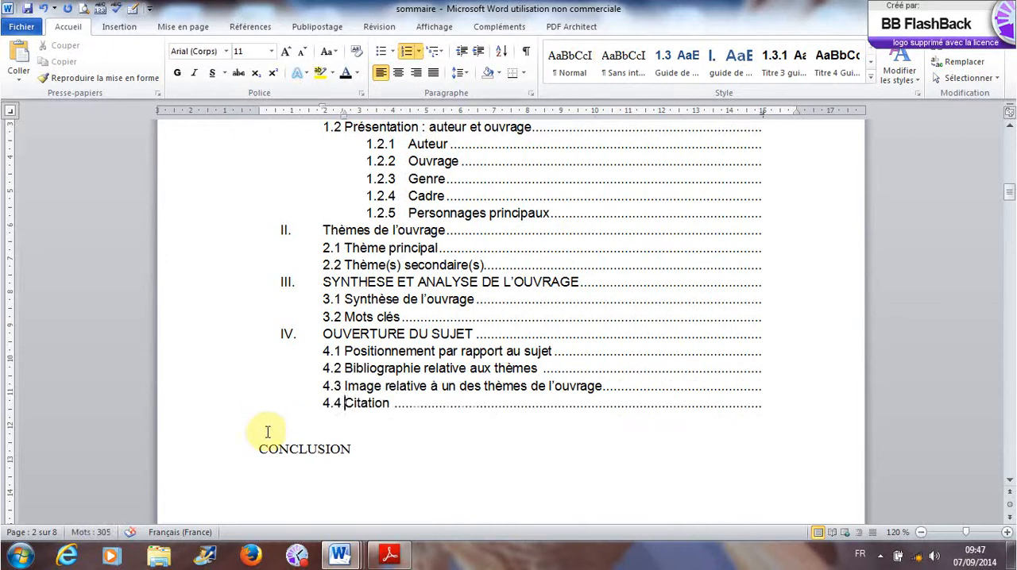
- Insert a blank line after INTRODUCTION and an unnumbered blank line after PRESENTATION
click(391, 433)
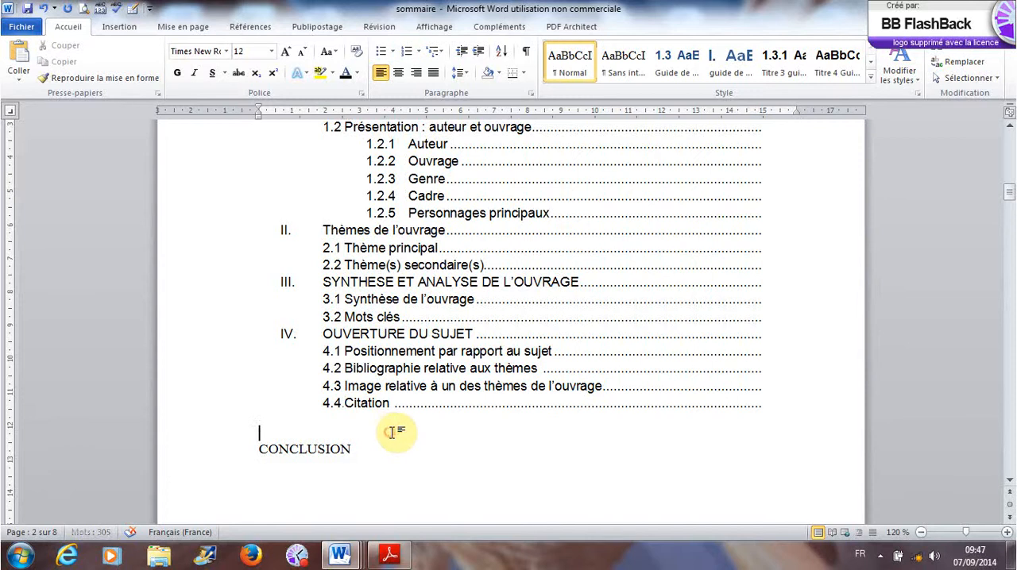
scroll(395, 429, up, 5)
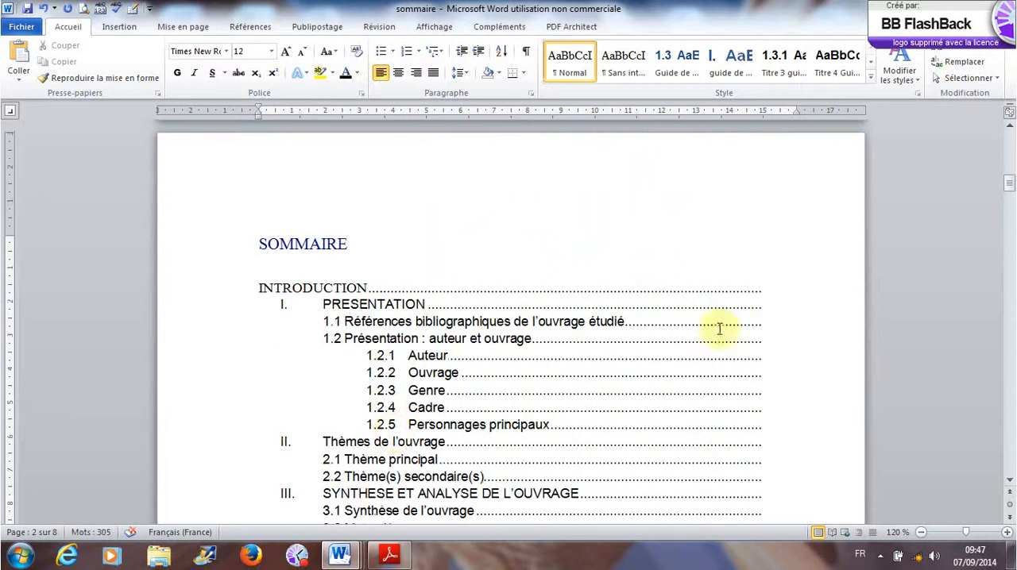
click(768, 288)
key(Return)
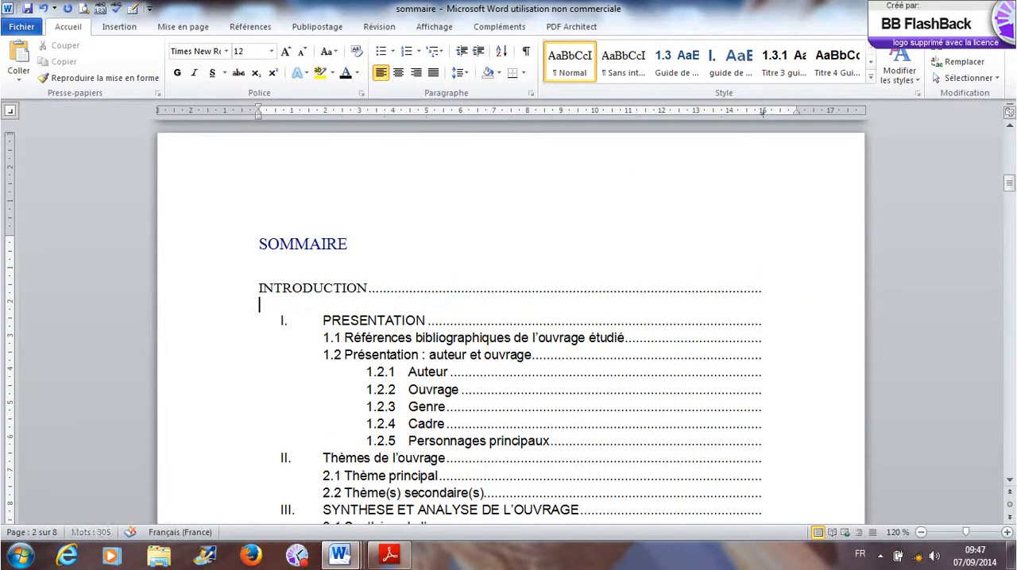
click(772, 321)
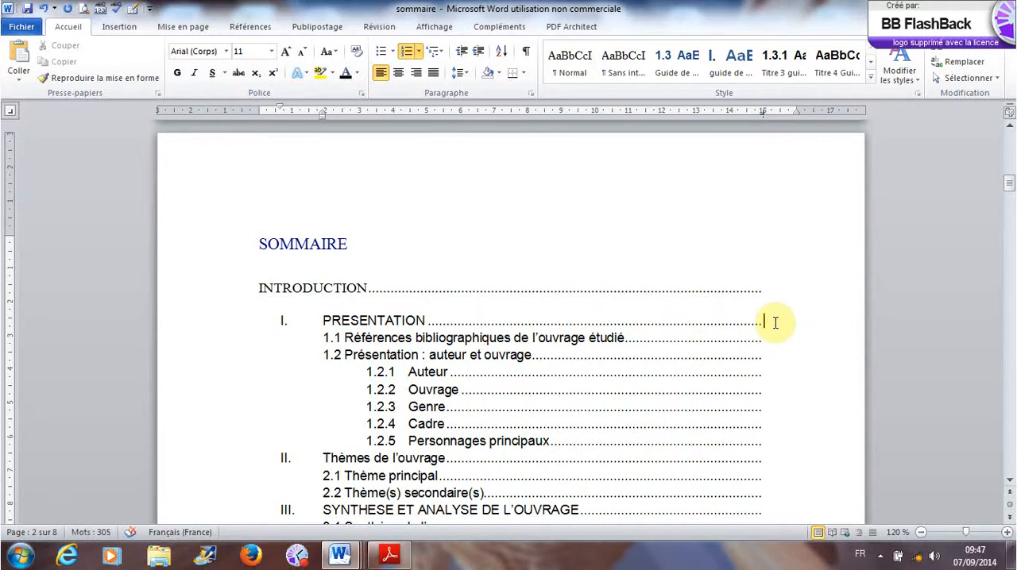
key(Return)
key(BackSpace)
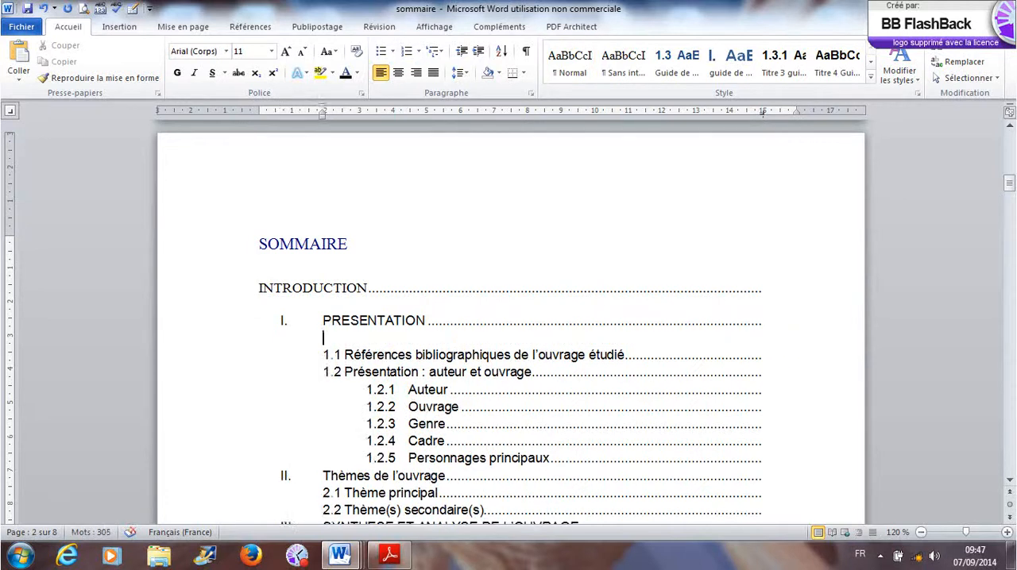
- Insert unnumbered blank lines after Thème(s) secondaire(s) and Mots clés to set off main entries III and IV
scroll(772, 330, down, 2)
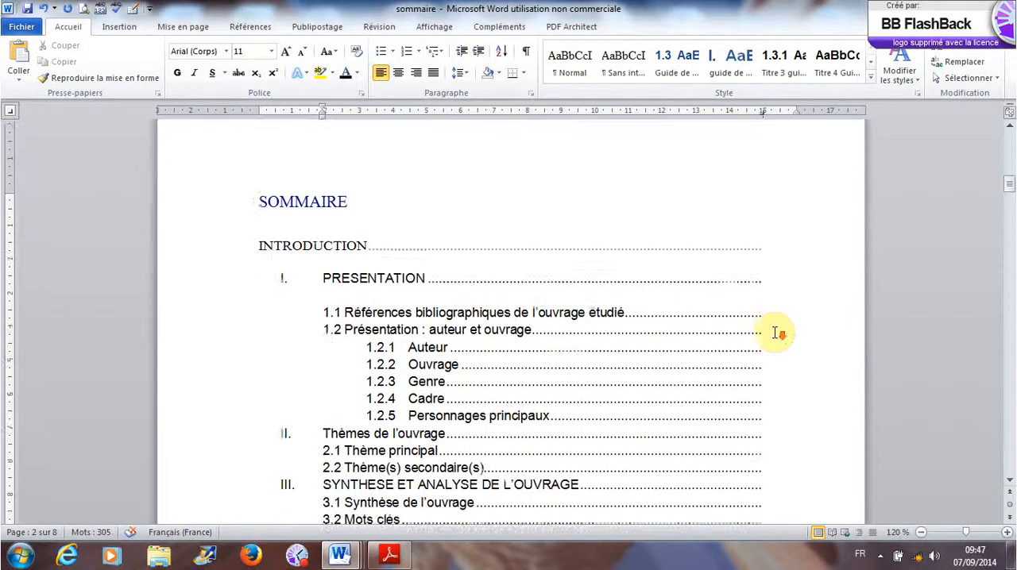
click(772, 372)
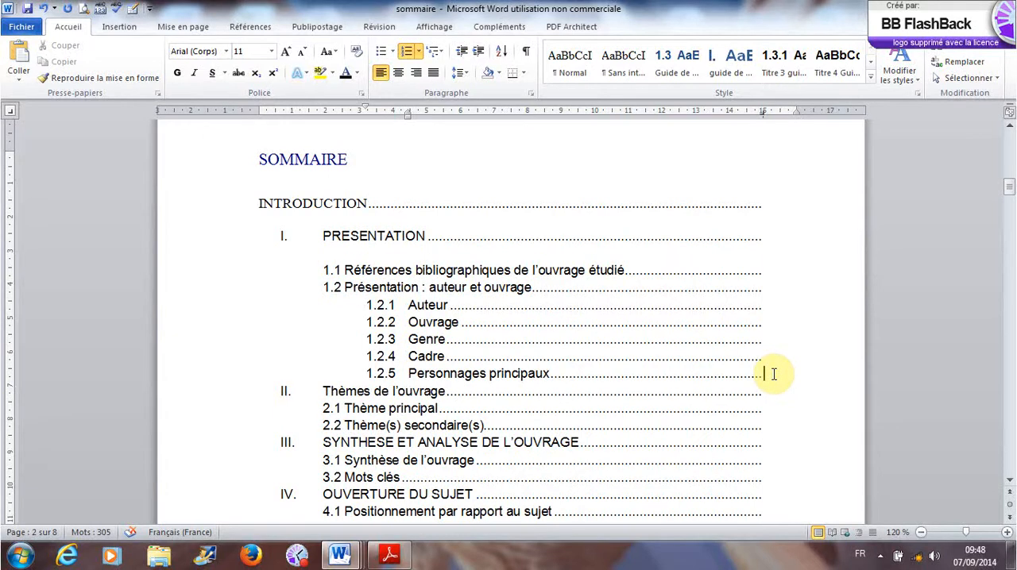
click(767, 425)
key(Return)
key(BackSpace)
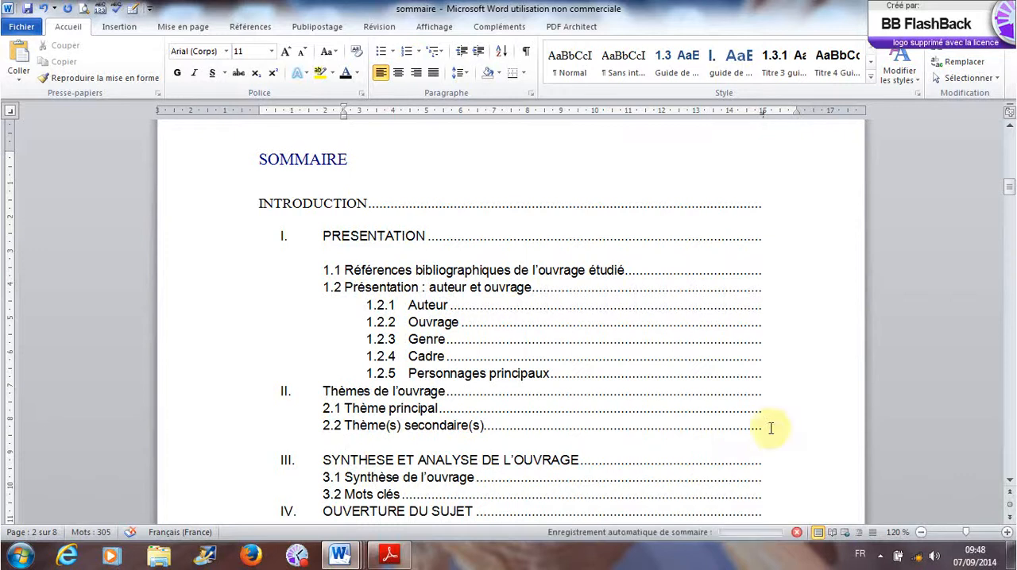
scroll(761, 437, down, 2)
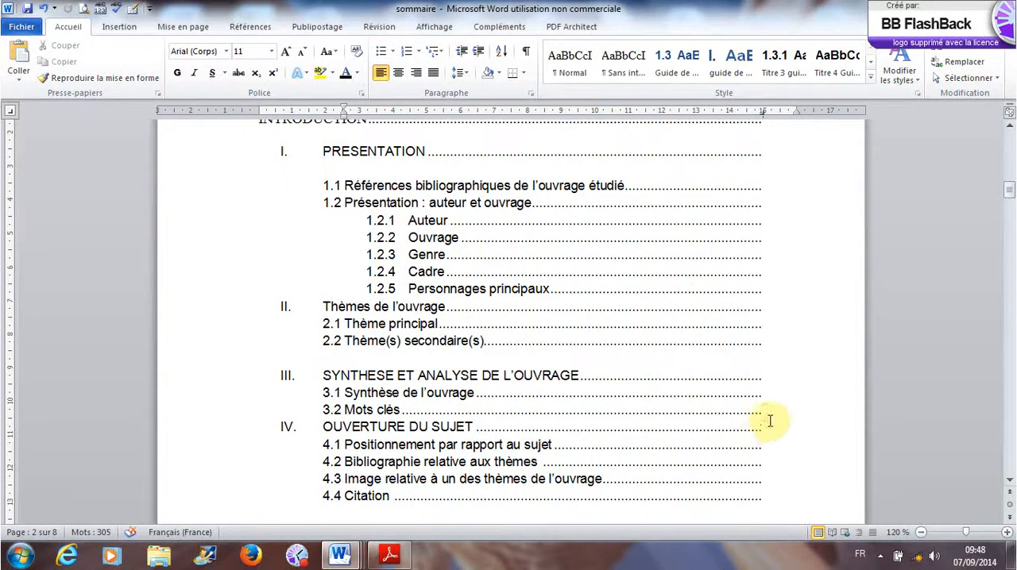
click(767, 410)
key(Return)
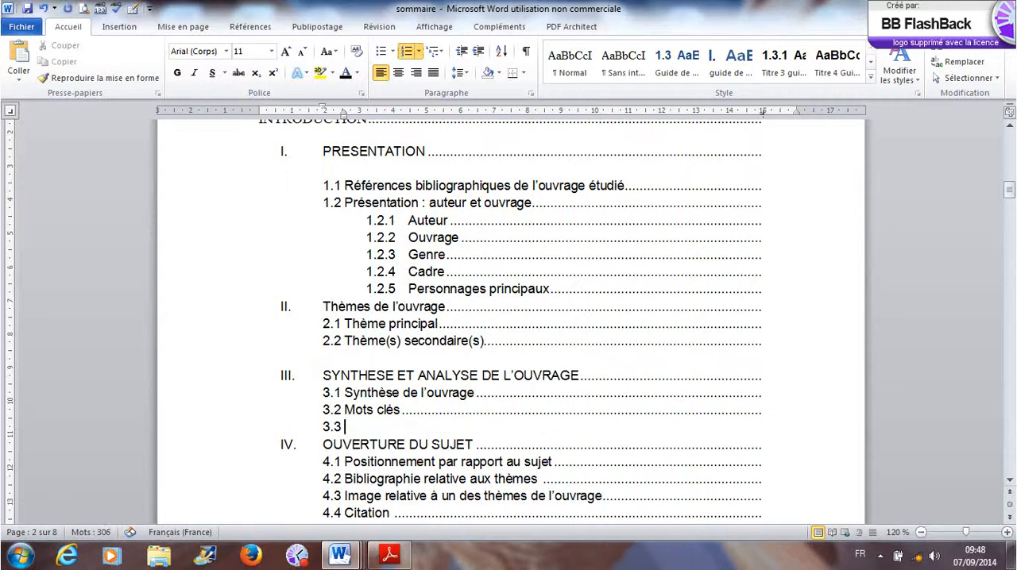
key(BackSpace)
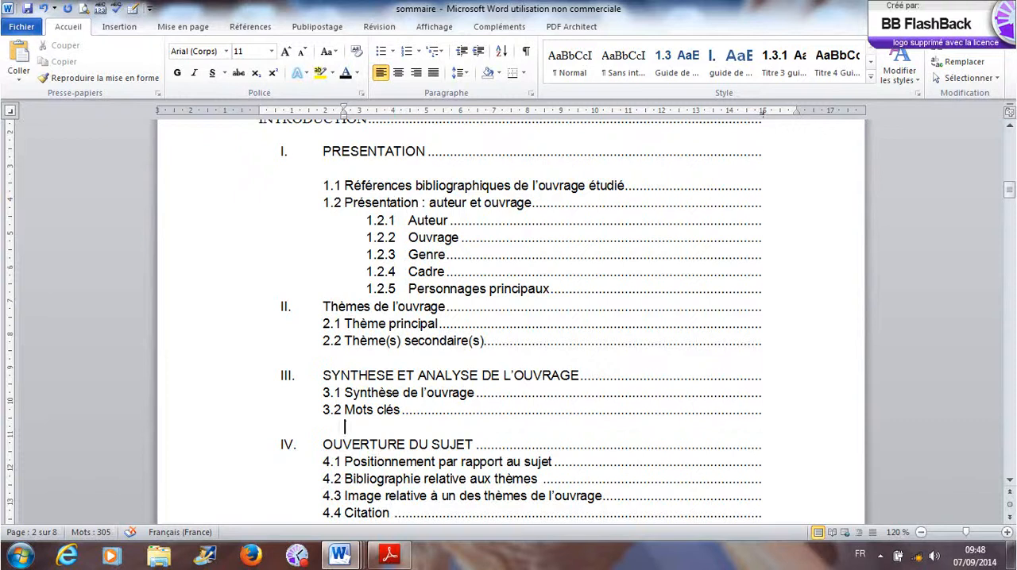
- Insert an unnumbered blank line between Personnages principaux and main entry II, Thèmes de l'ouvrage
scroll(511, 317, down, 1)
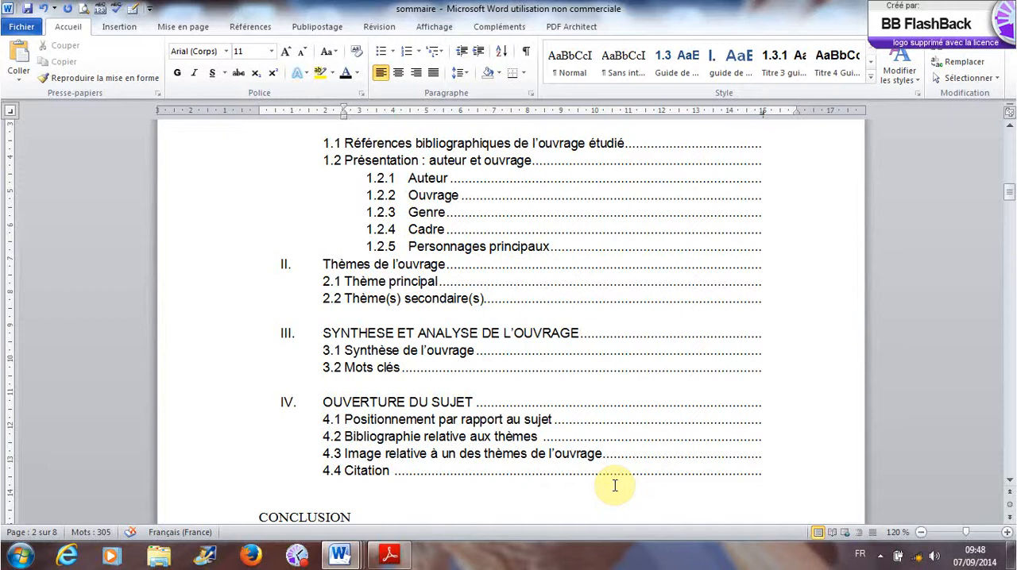
scroll(615, 486, down, 1)
scroll(615, 485, up, 3)
scroll(615, 486, down, 3)
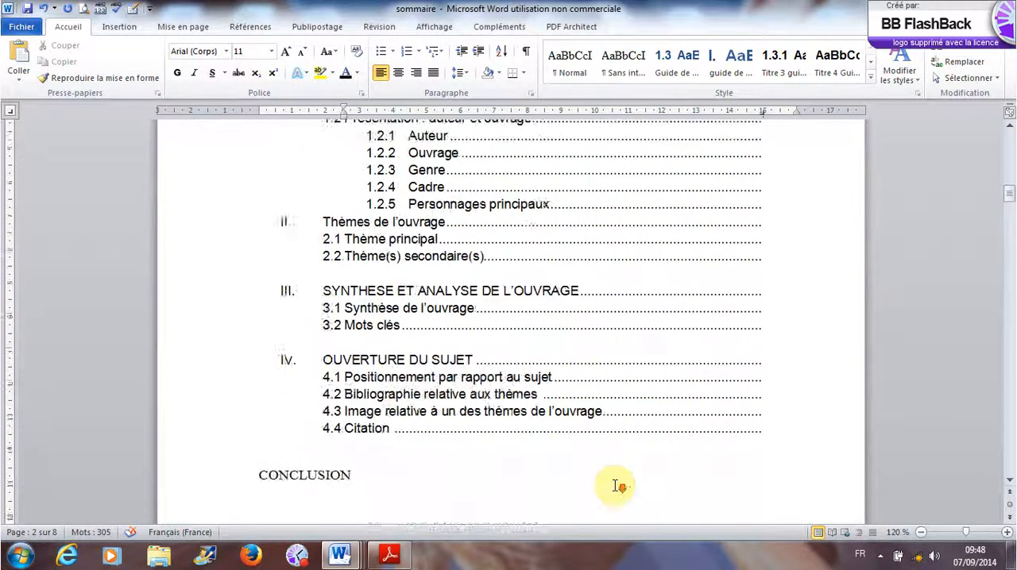
scroll(615, 485, up, 5)
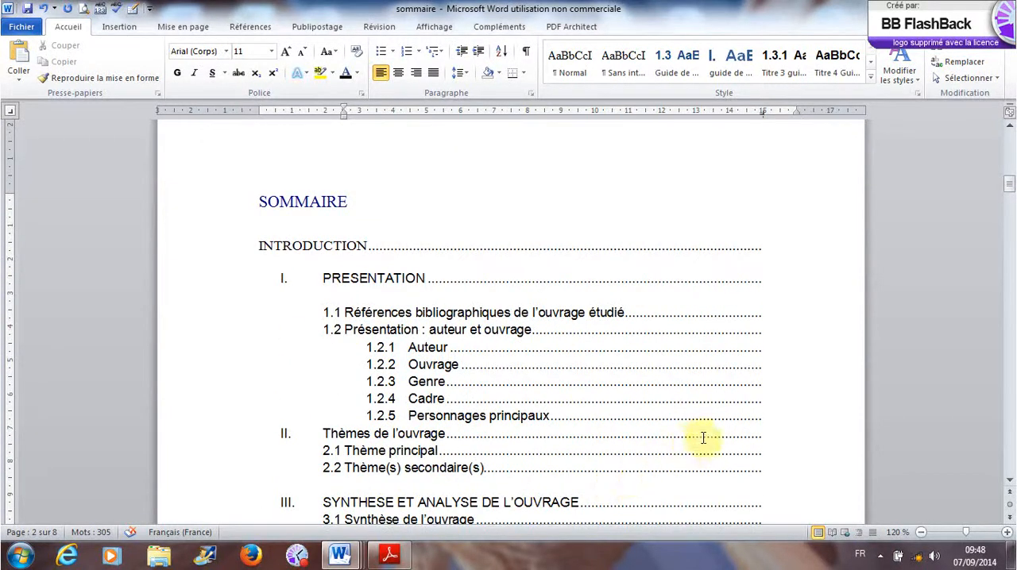
click(771, 418)
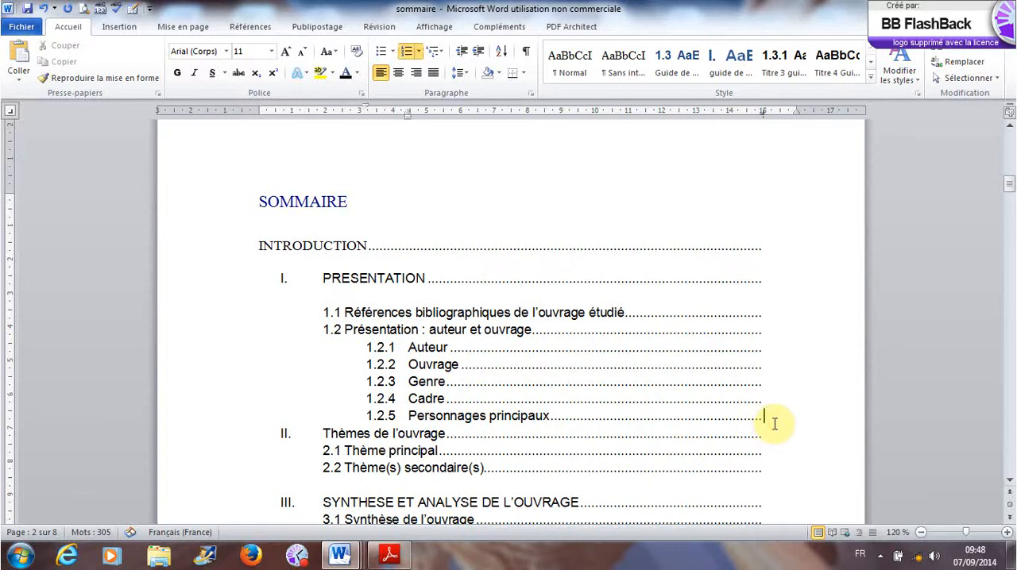
key(Return)
key(BackSpace)
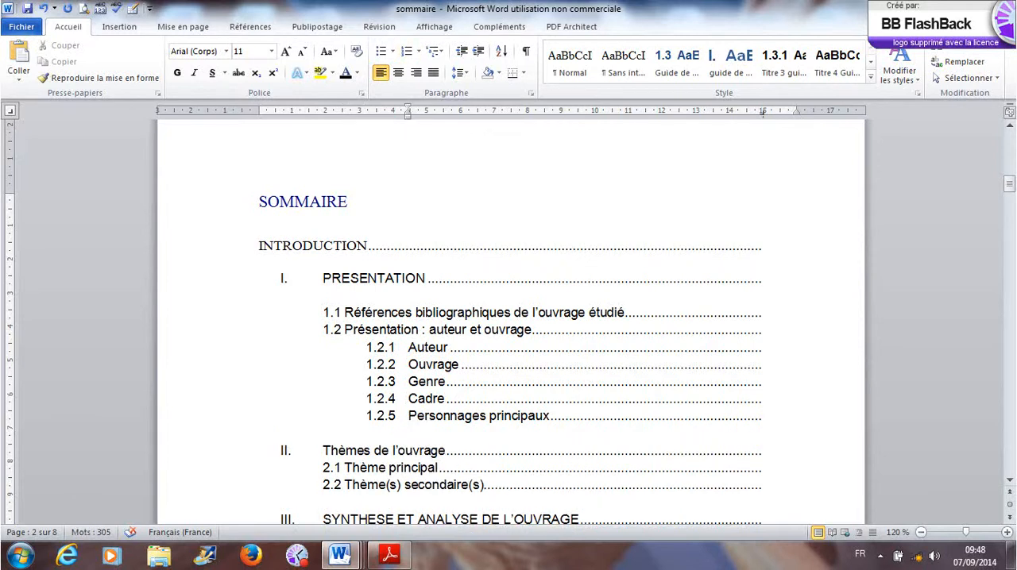
scroll(508, 357, down, 5)
scroll(509, 357, up, 5)
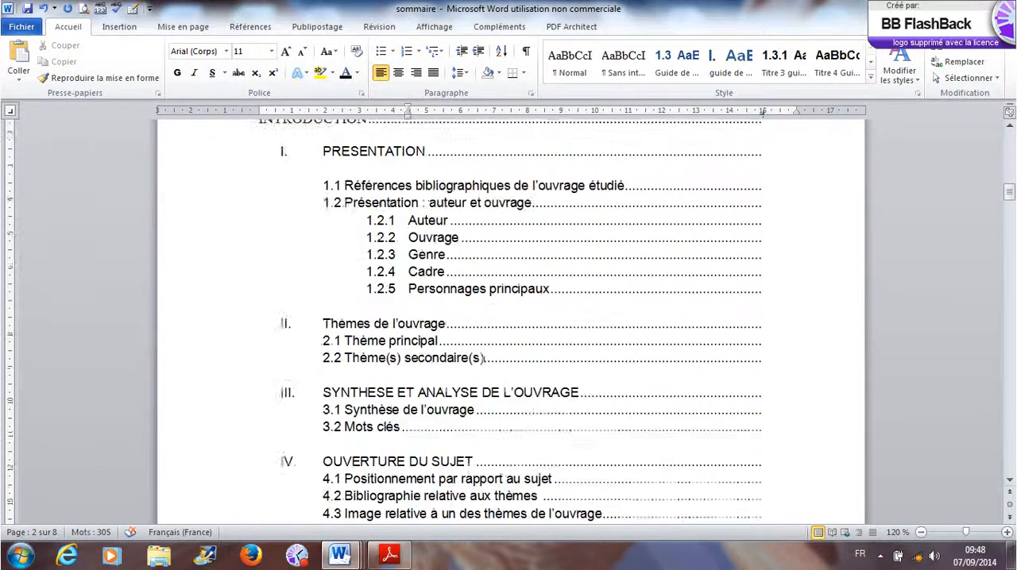
- Centre the SOMMAIRE title horizontally on the page
scroll(509, 318, up, 2)
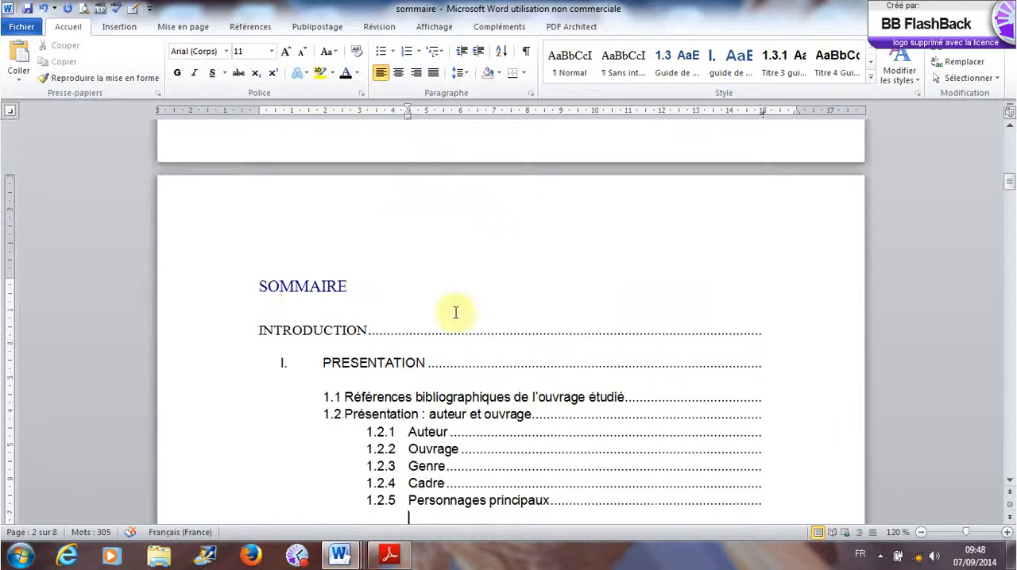
drag(261, 286, 352, 291)
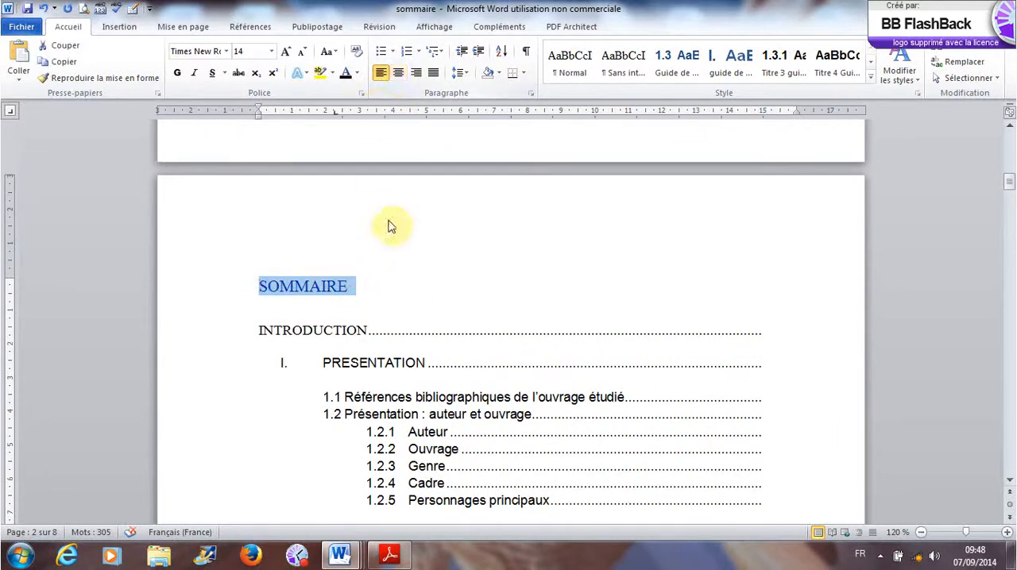
click(399, 73)
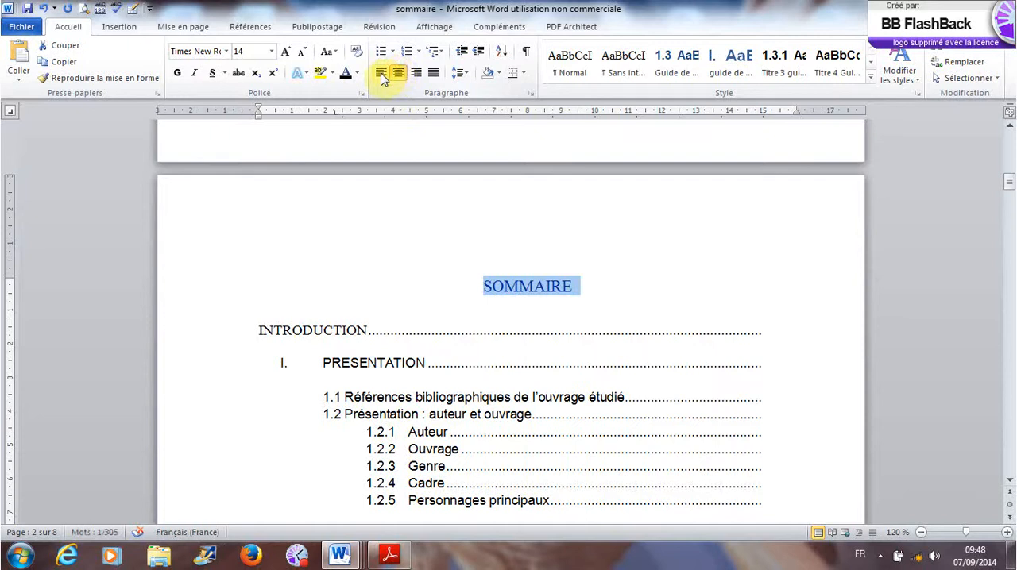
click(637, 300)
- Review the layout of the table of contents from the SOMMAIRE title to CONCLUSION, along with the end of the cover page
scroll(637, 306, down, 5)
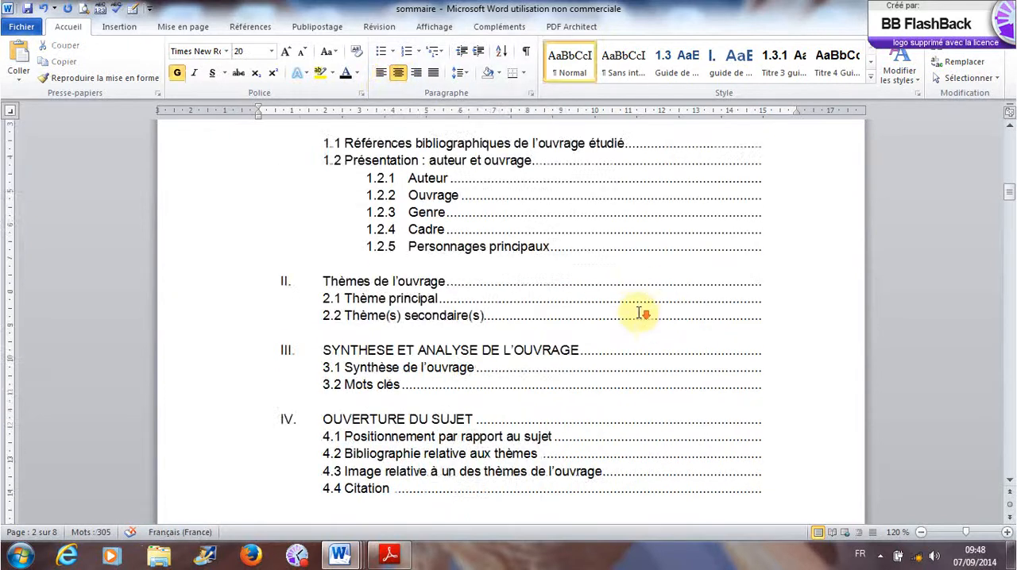
scroll(639, 312, up, 6)
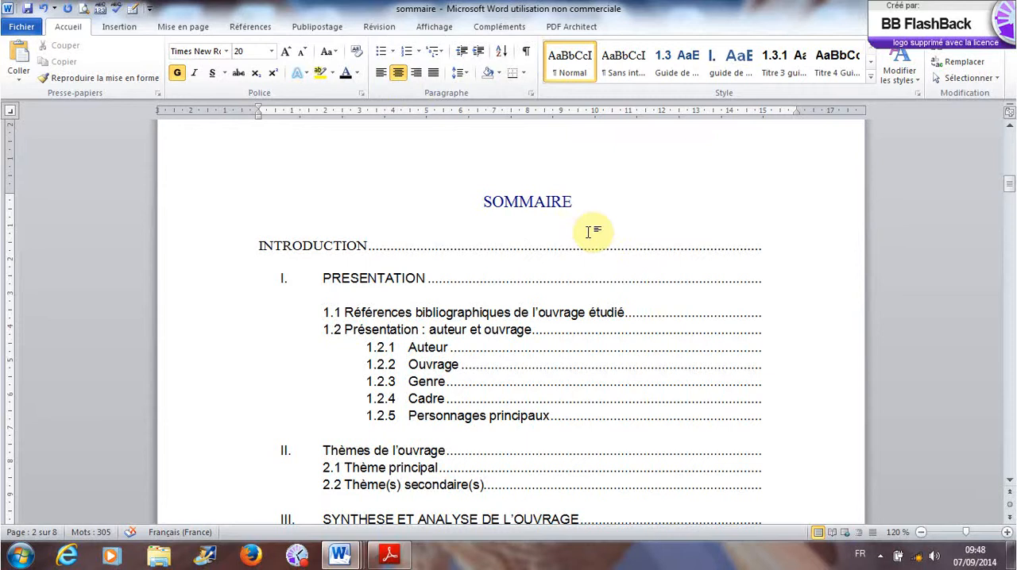
scroll(592, 232, down, 15)
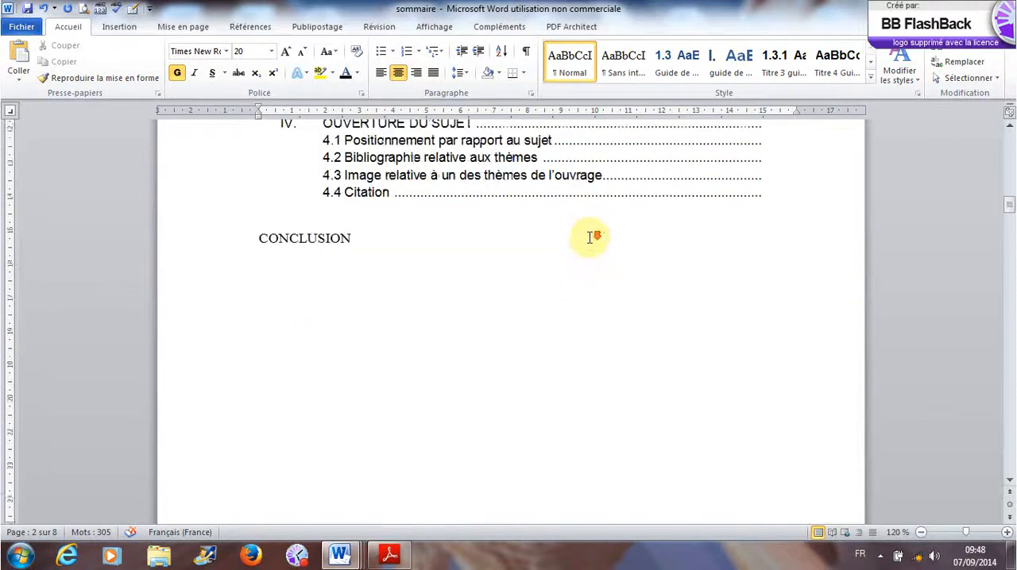
scroll(589, 238, up, 3)
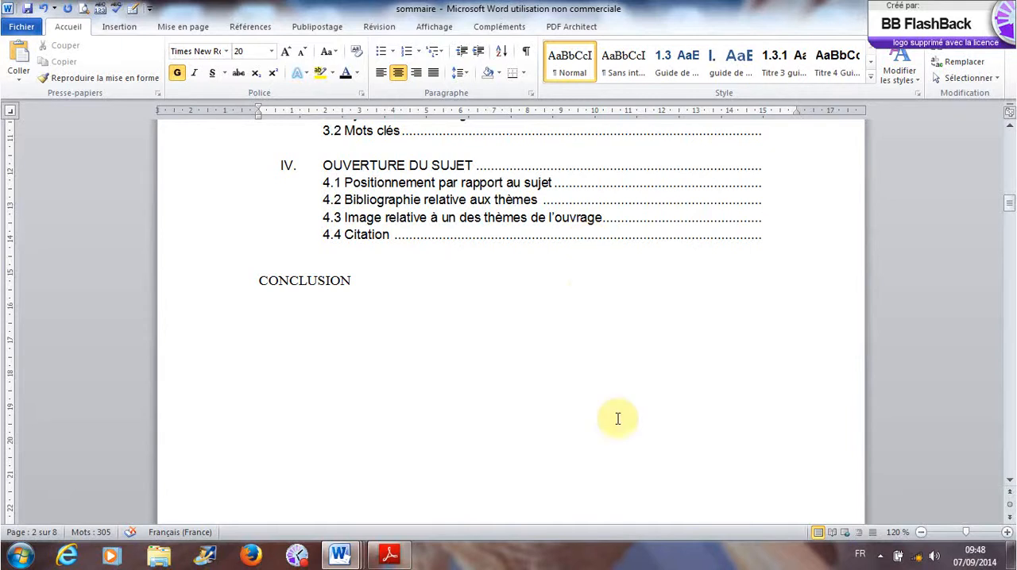
scroll(619, 419, up, 10)
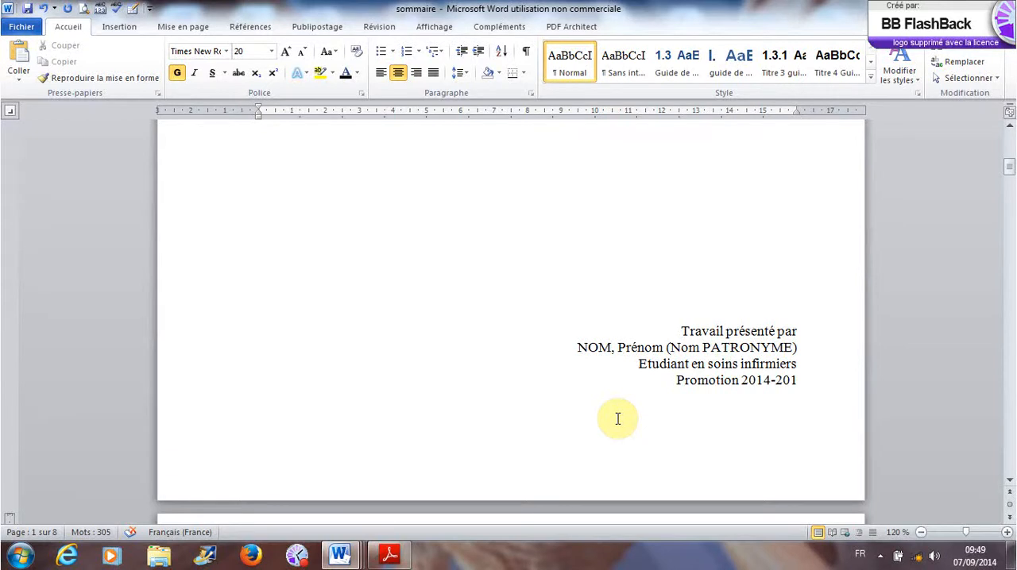
scroll(618, 418, down, 5)
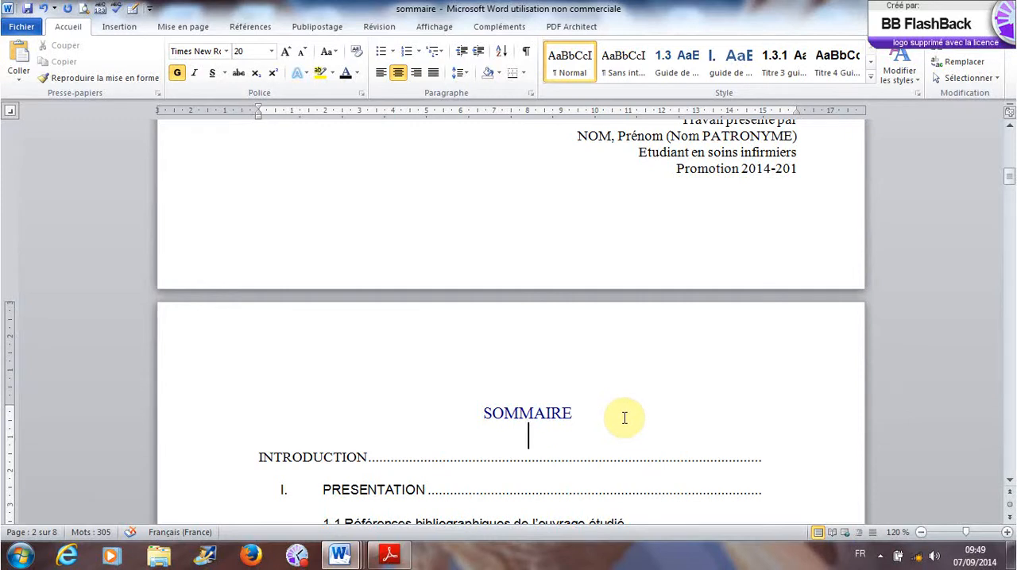
scroll(625, 418, down, 11)
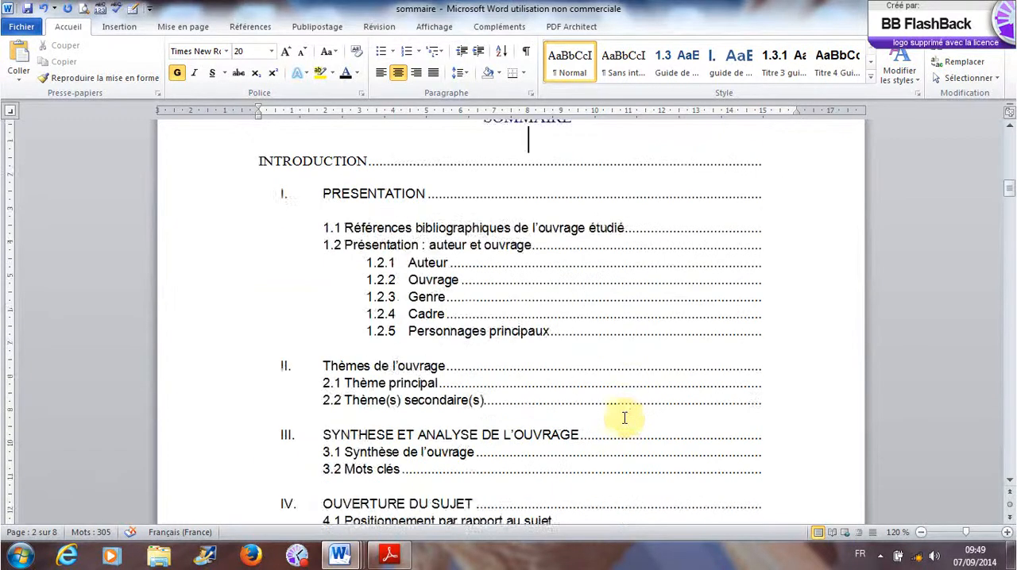
click(590, 467)
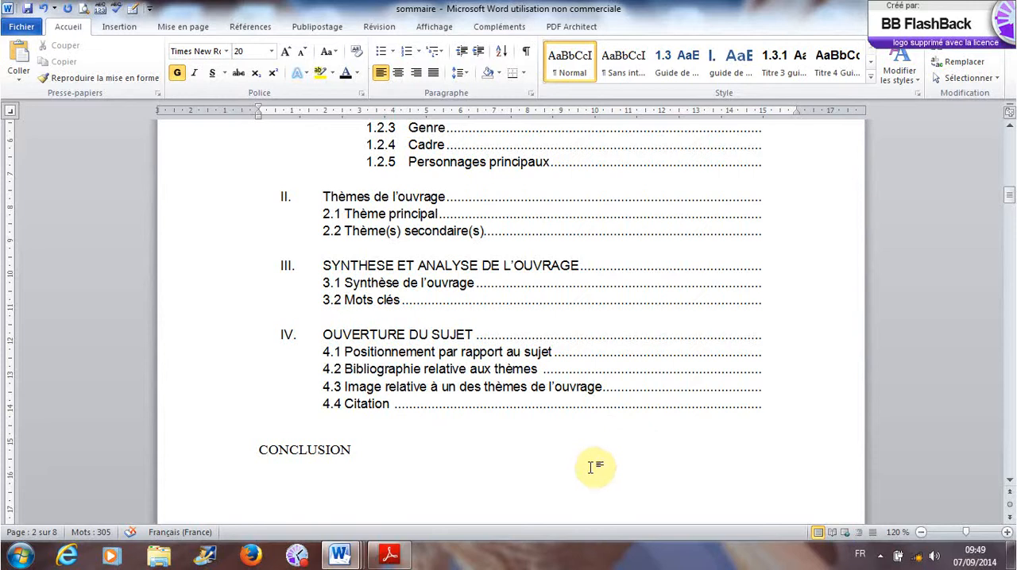
scroll(592, 468, down, 3)
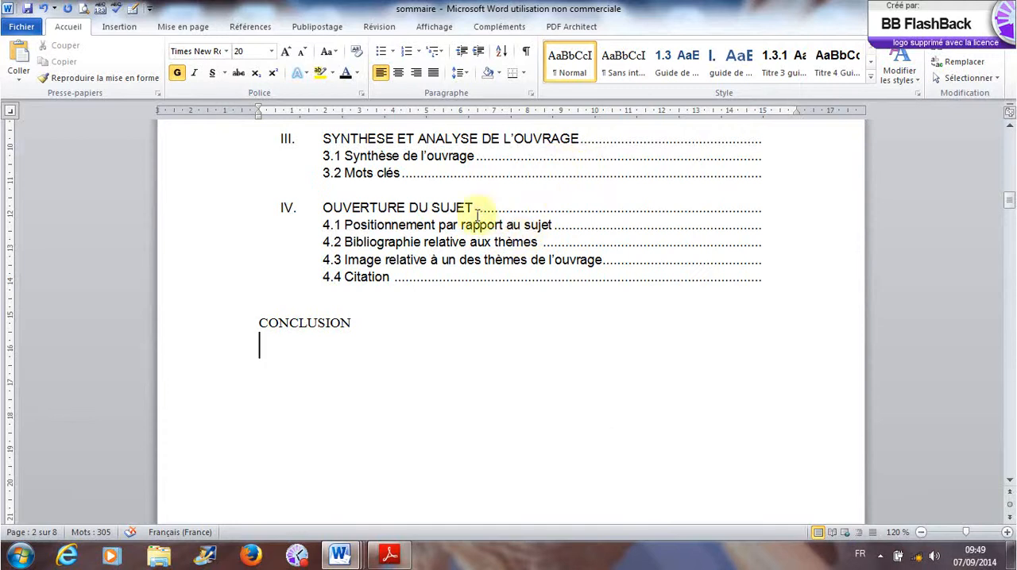
- Insert a bottom-of-page number in the Barre d'accentuation 4 style from the Page X group, and return to the document body
click(132, 27)
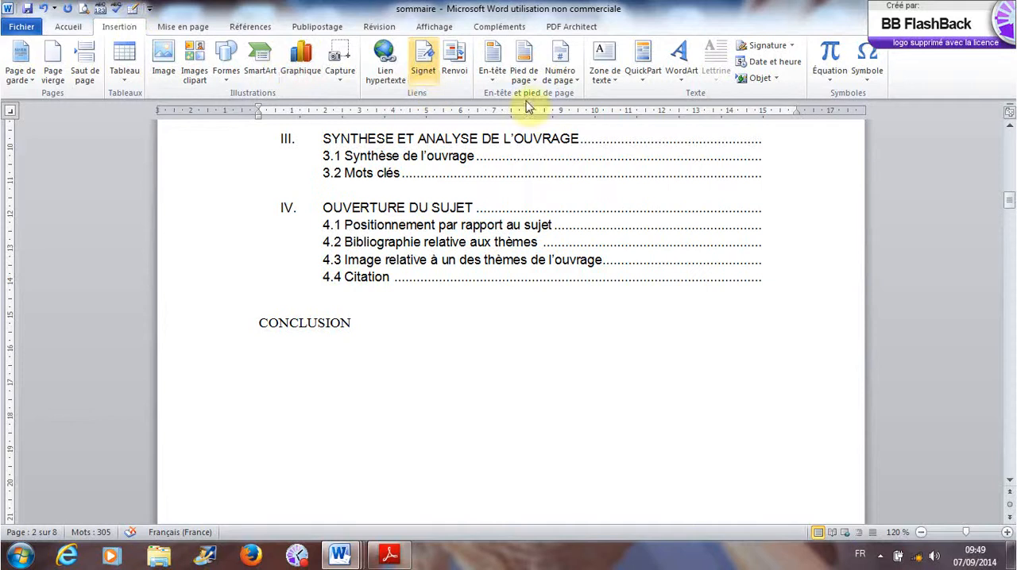
click(574, 79)
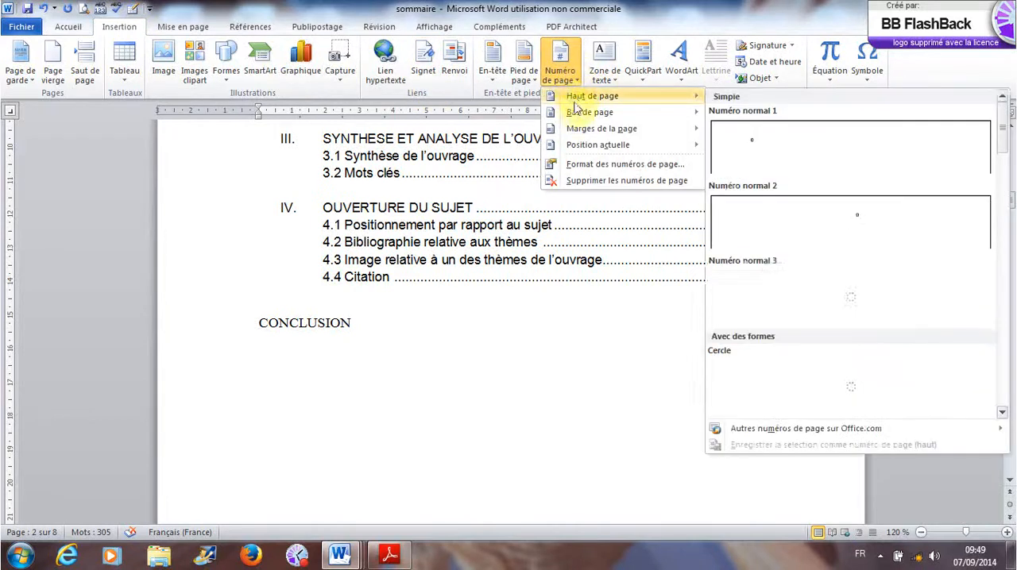
mouse_move(585, 132)
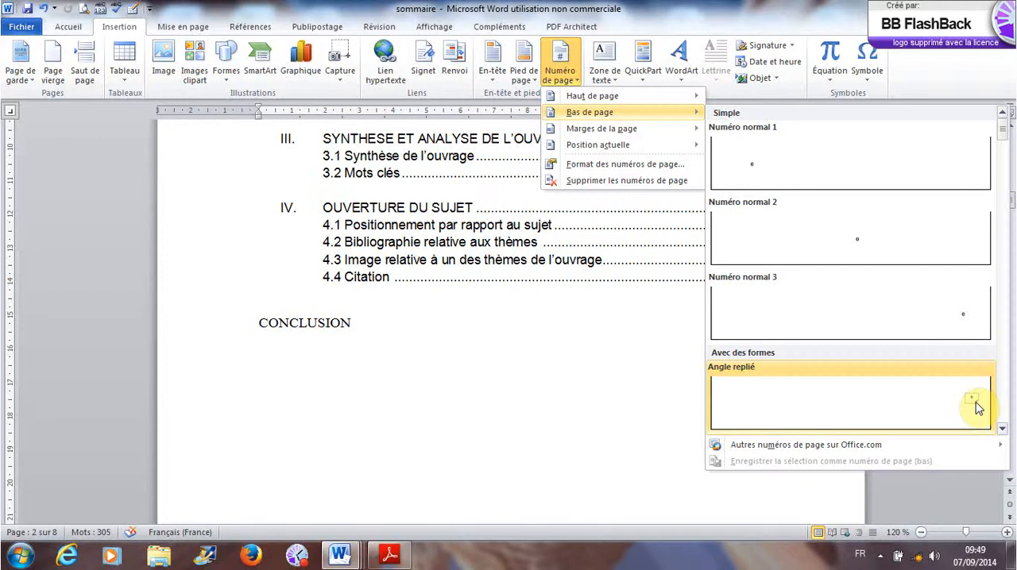
click(1000, 431)
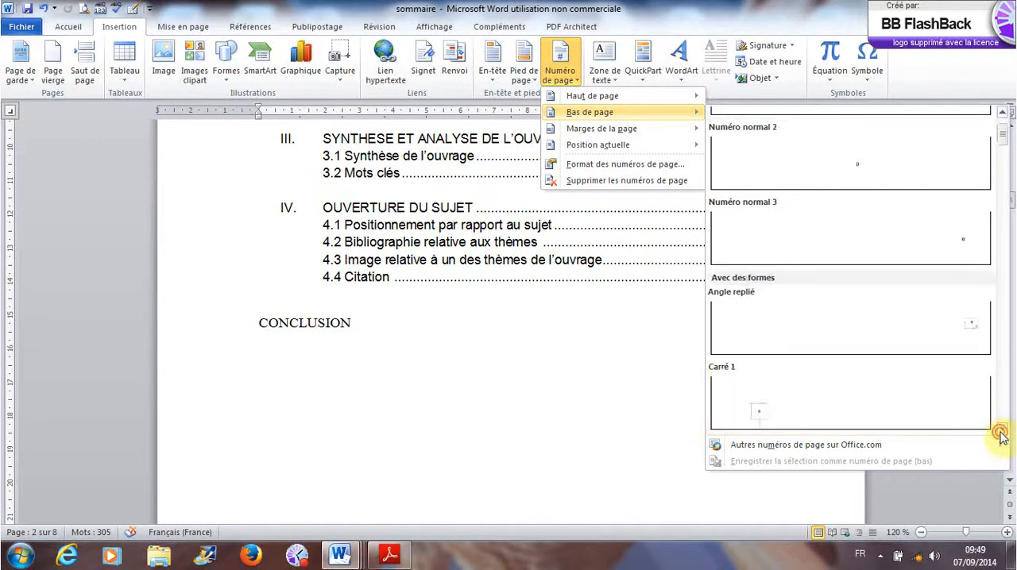
click(1001, 433)
click(1000, 432)
click(1000, 432)
click(1000, 432)
click(1001, 432)
click(1000, 432)
click(1000, 432)
click(1001, 432)
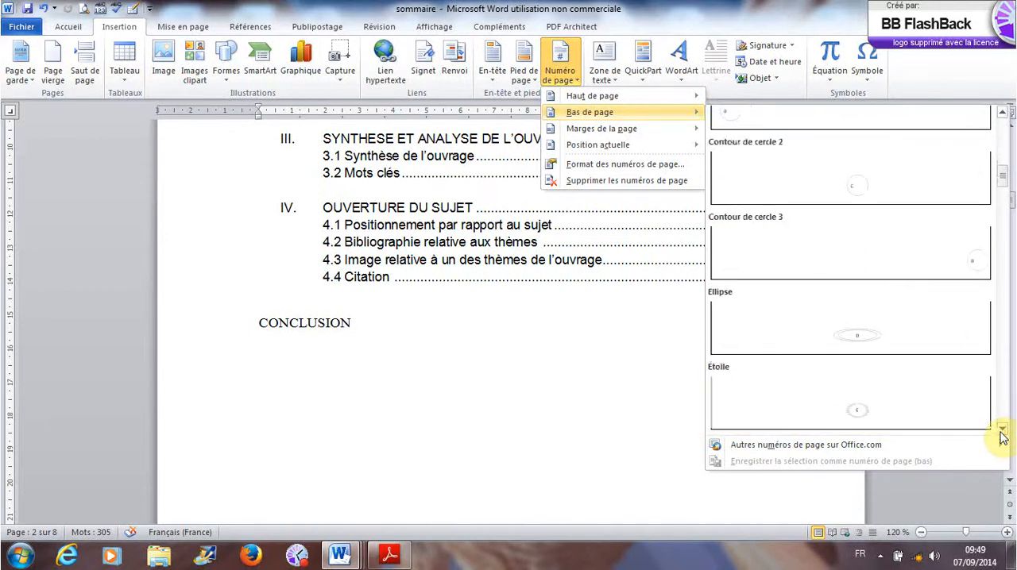
click(1000, 432)
click(1000, 432)
click(1000, 432)
click(1000, 433)
click(1001, 432)
click(1000, 432)
click(1000, 432)
click(1000, 432)
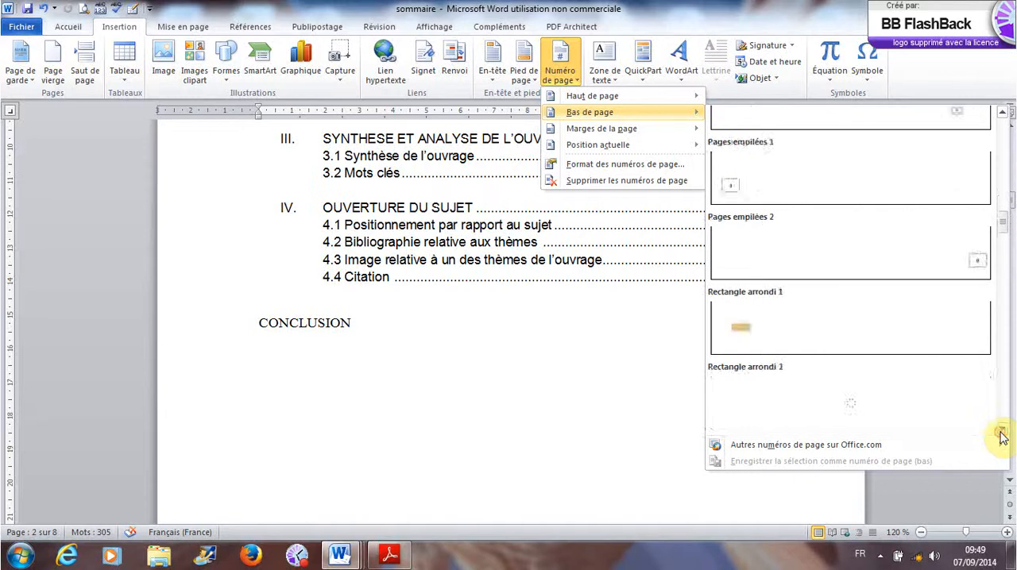
click(1000, 432)
click(1000, 432)
click(1000, 432)
click(1001, 432)
click(1000, 432)
click(1001, 432)
click(1000, 432)
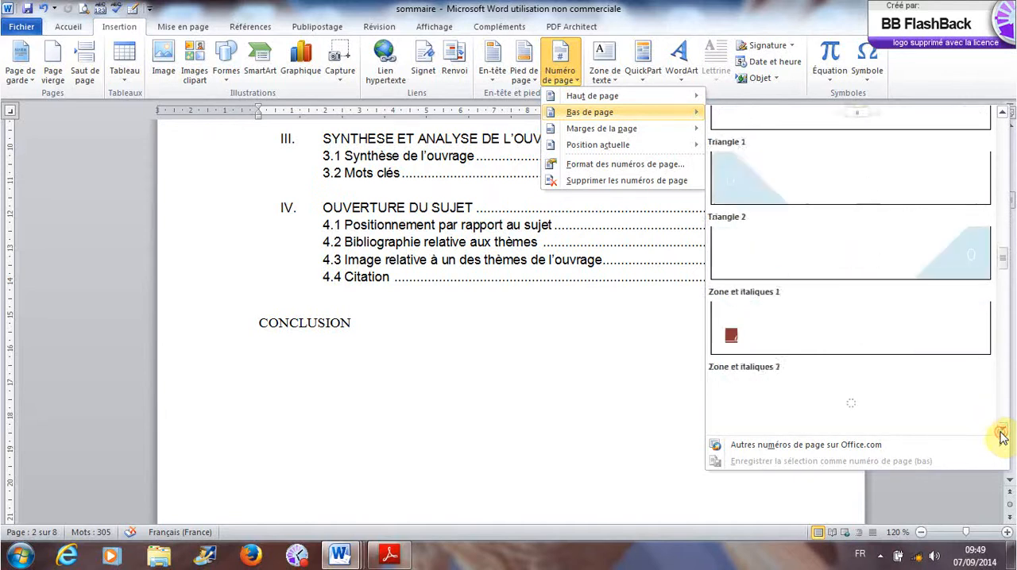
click(1000, 432)
click(1000, 432)
click(1000, 432)
click(1000, 432)
click(1000, 432)
click(1000, 433)
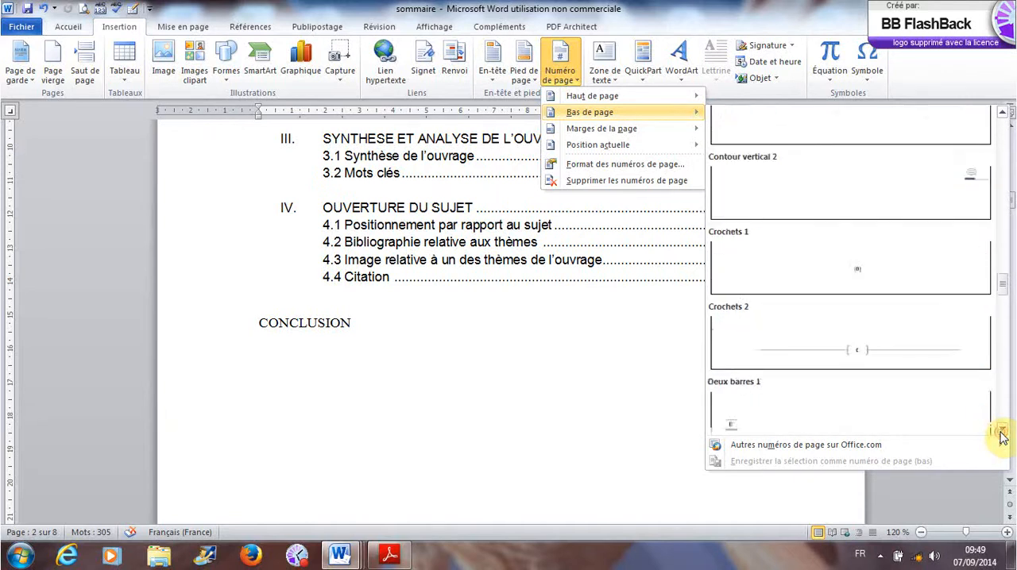
click(1000, 432)
click(1000, 432)
click(1000, 432)
click(1000, 432)
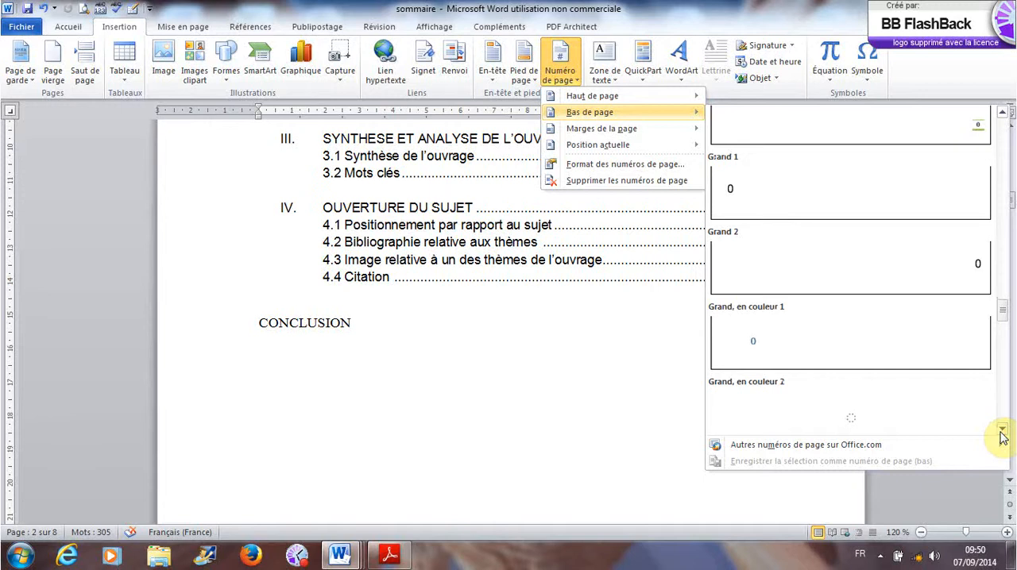
click(1000, 432)
click(1000, 432)
click(1001, 432)
click(1001, 432)
click(1001, 432)
click(1001, 432)
click(1001, 432)
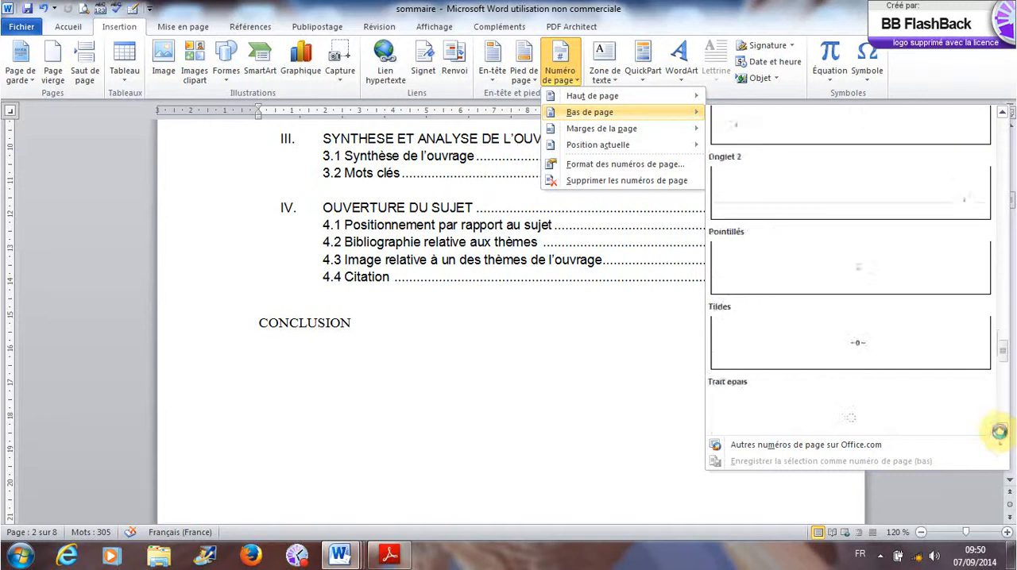
click(1000, 432)
click(1000, 432)
click(1000, 432)
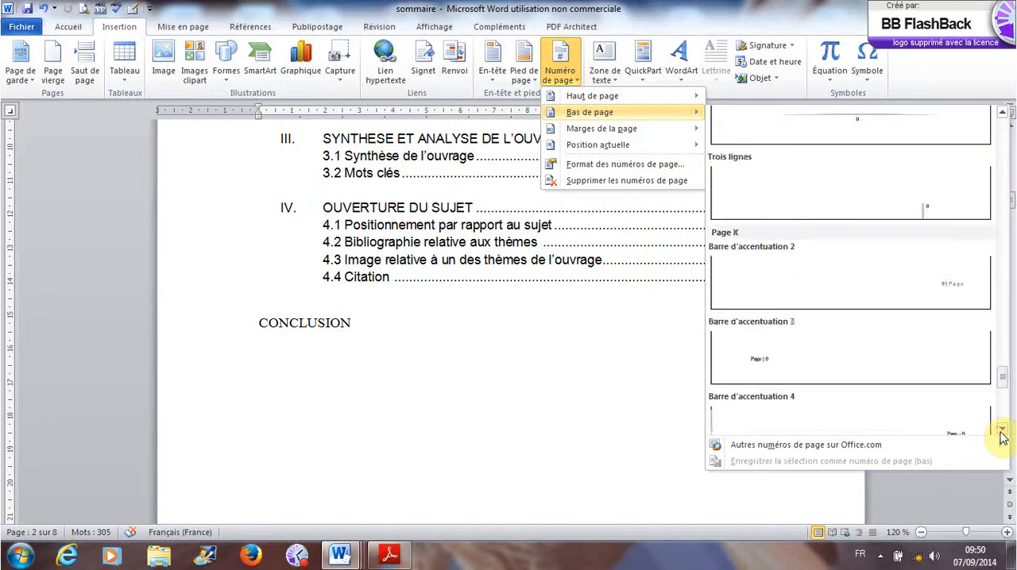
click(1001, 432)
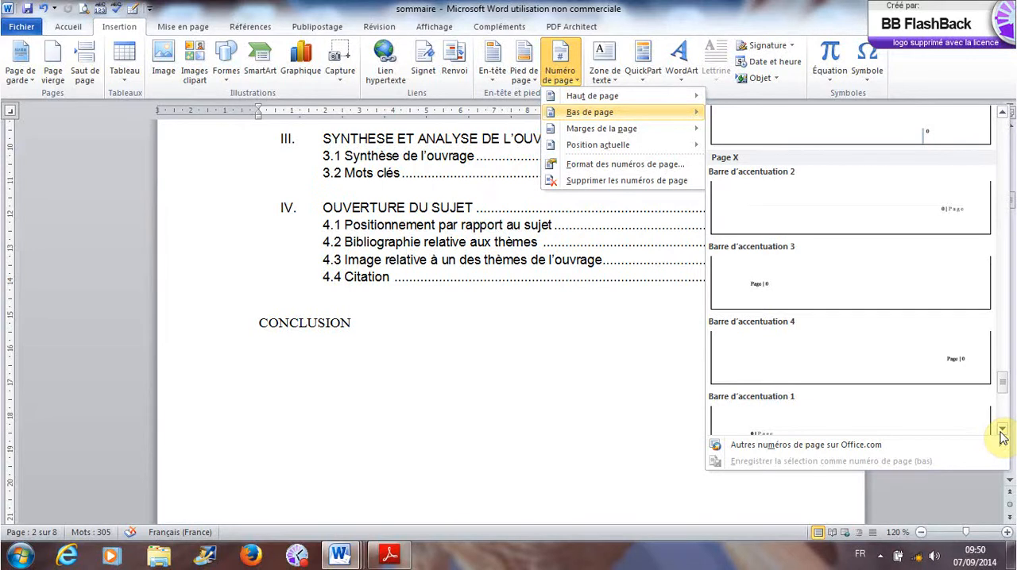
click(1000, 433)
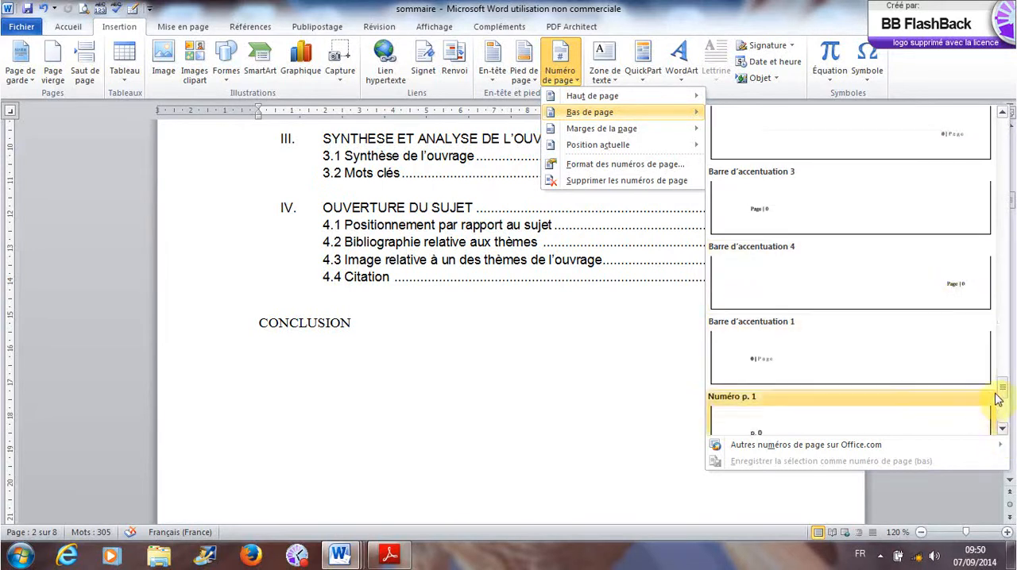
click(969, 296)
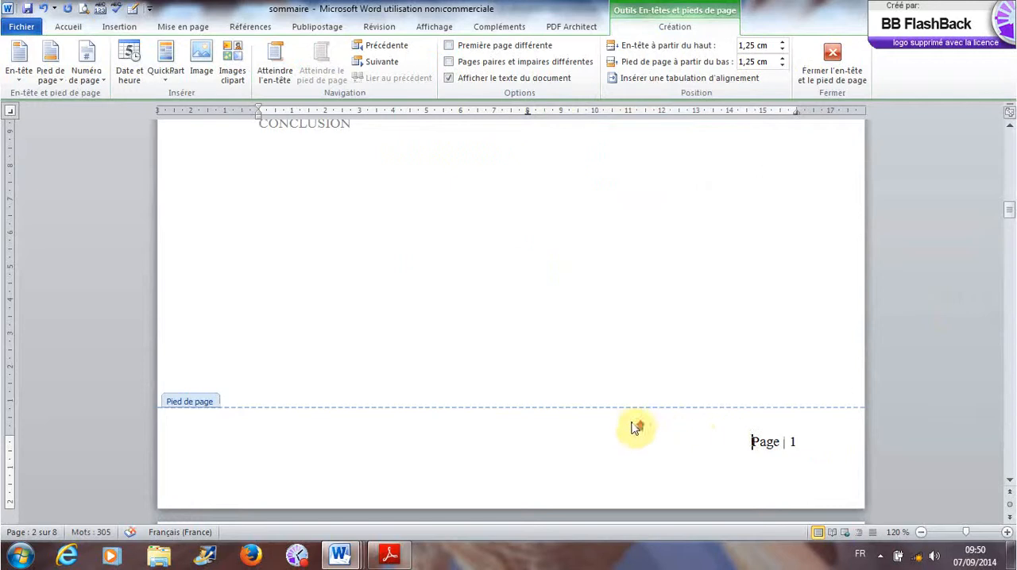
scroll(635, 427, up, 15)
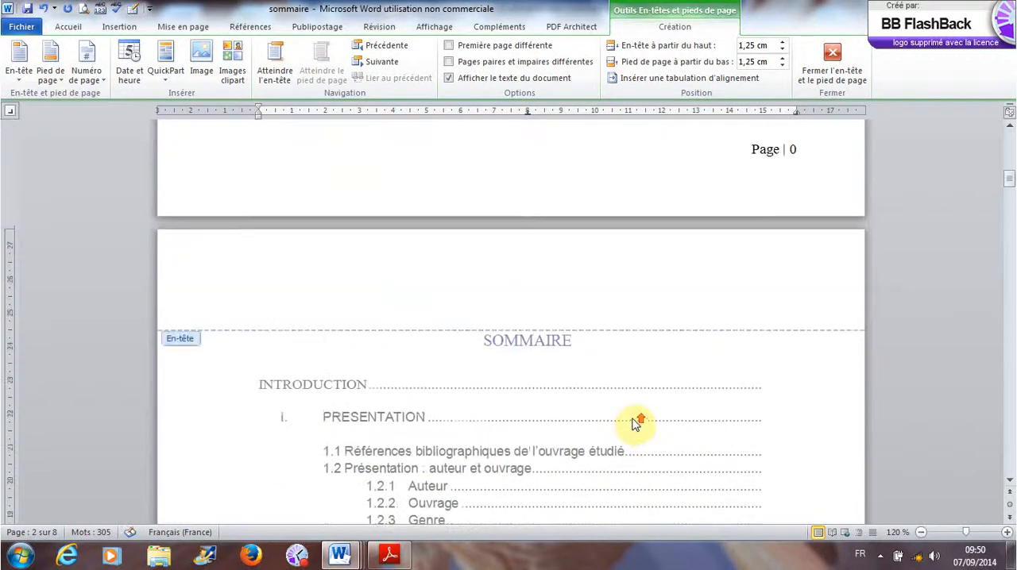
scroll(635, 425, up, 2)
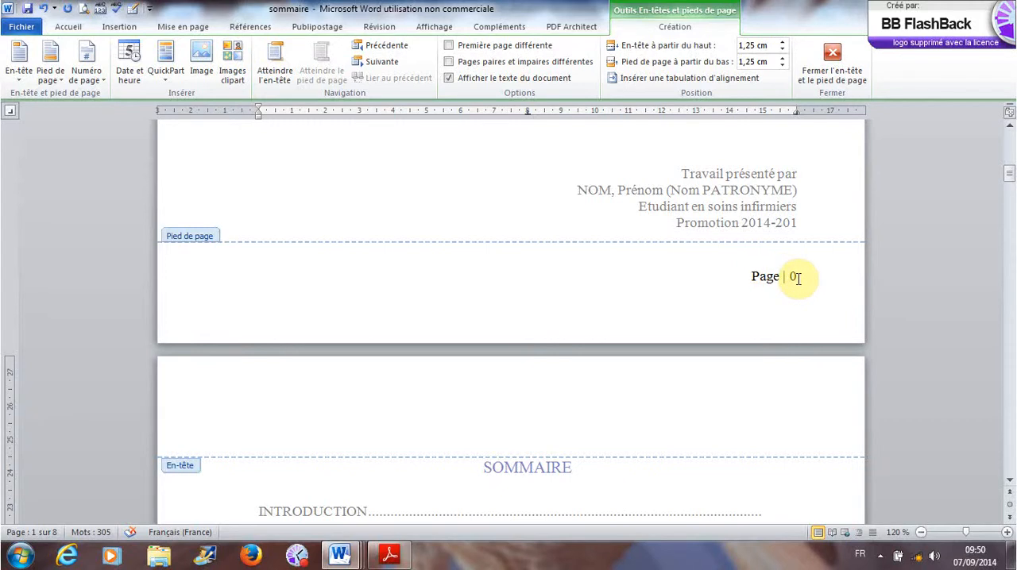
double_click(673, 244)
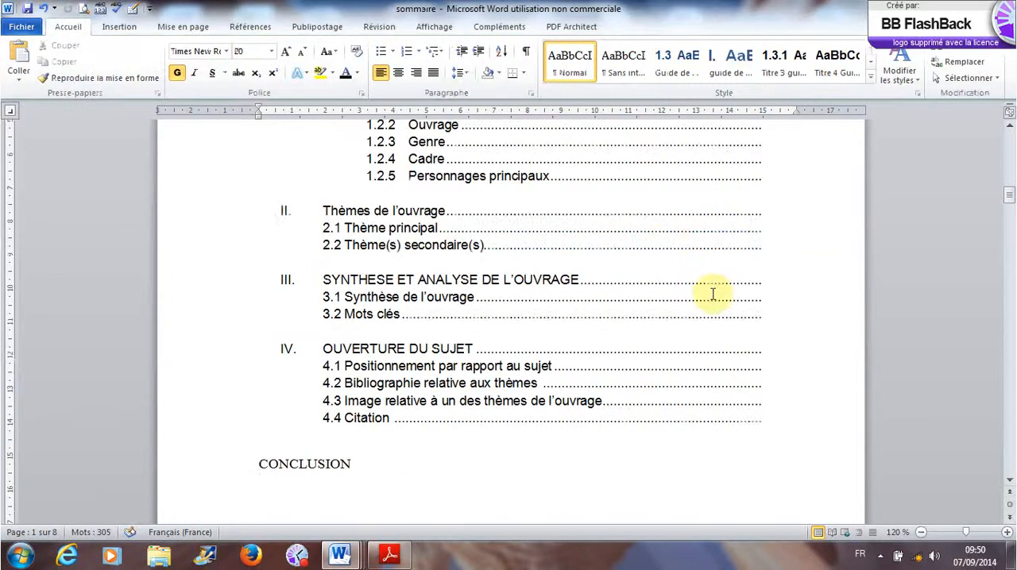
- Reopen the footer for editing and enable Première page différente to remove the page number from the cover page
scroll(713, 295, down, 10)
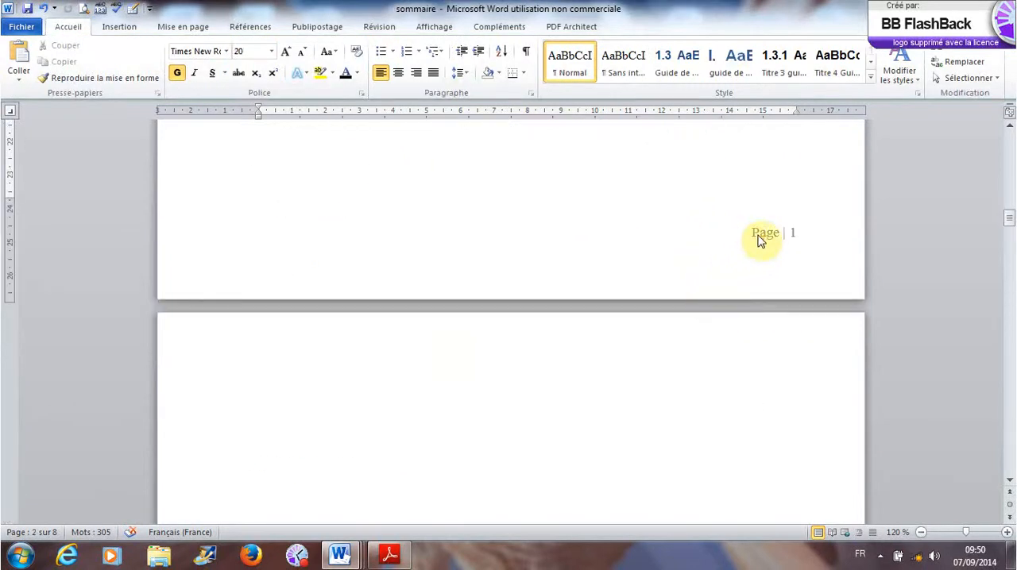
double_click(761, 237)
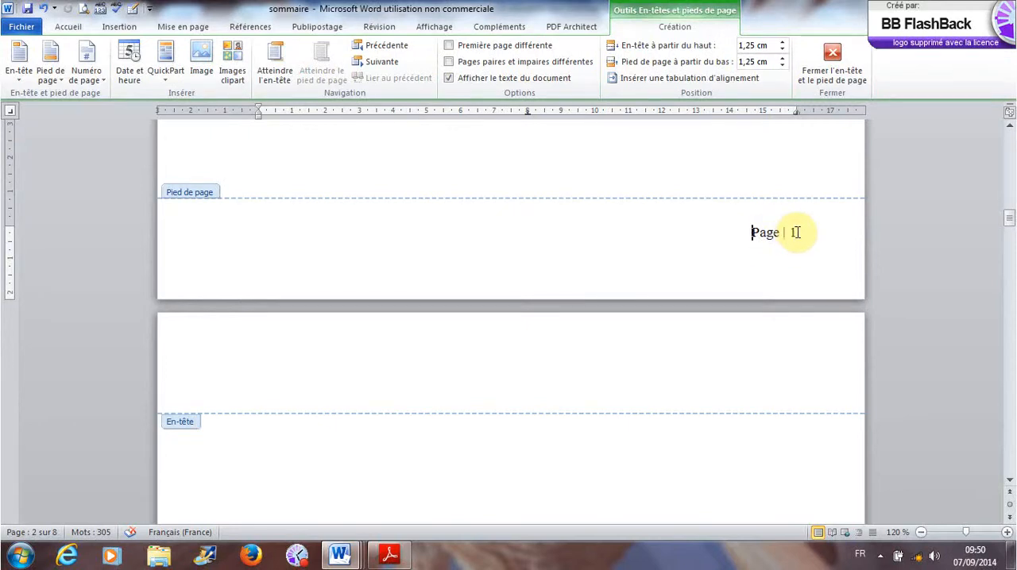
scroll(787, 266, up, 3)
scroll(786, 266, up, 10)
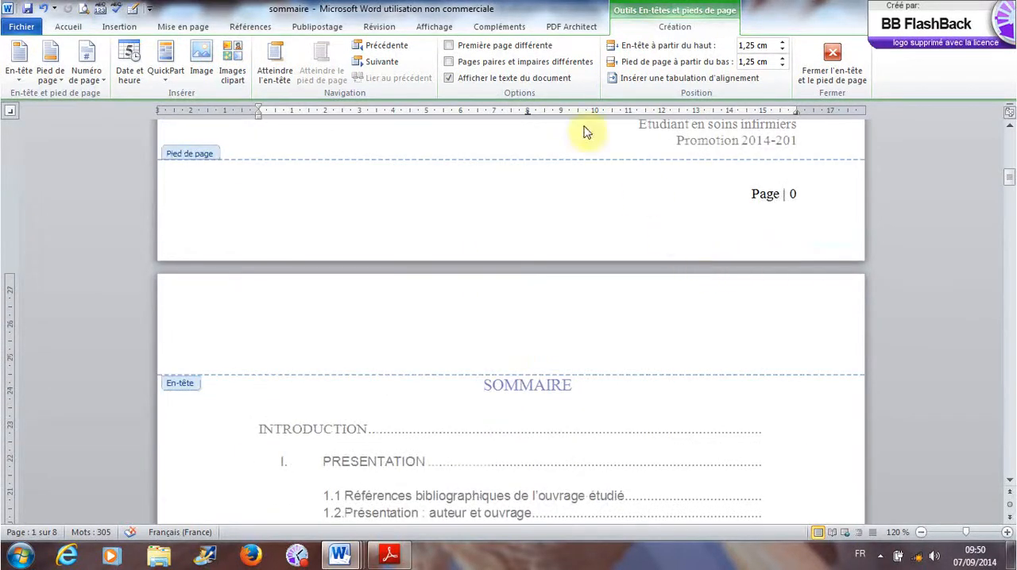
click(450, 47)
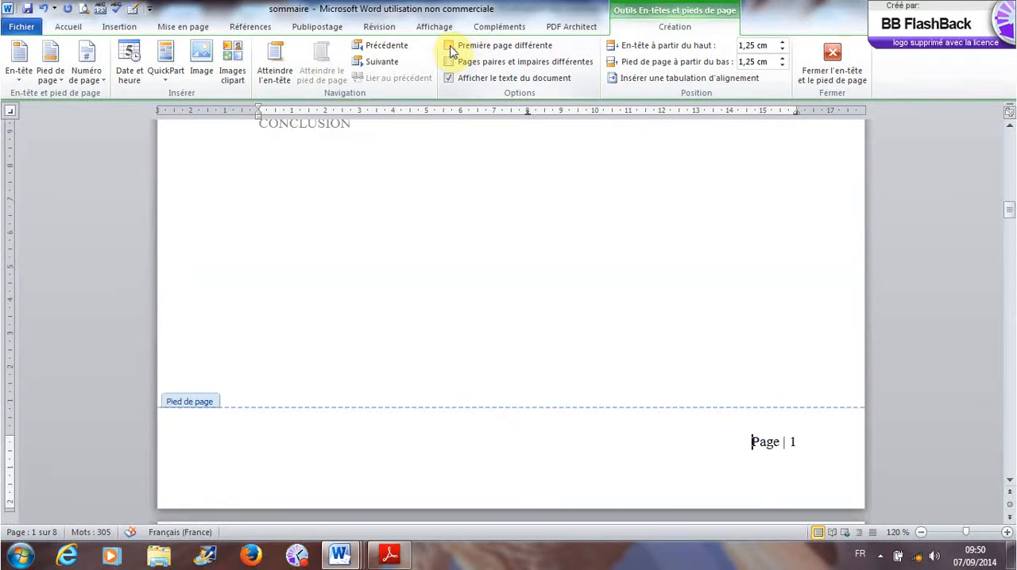
click(450, 48)
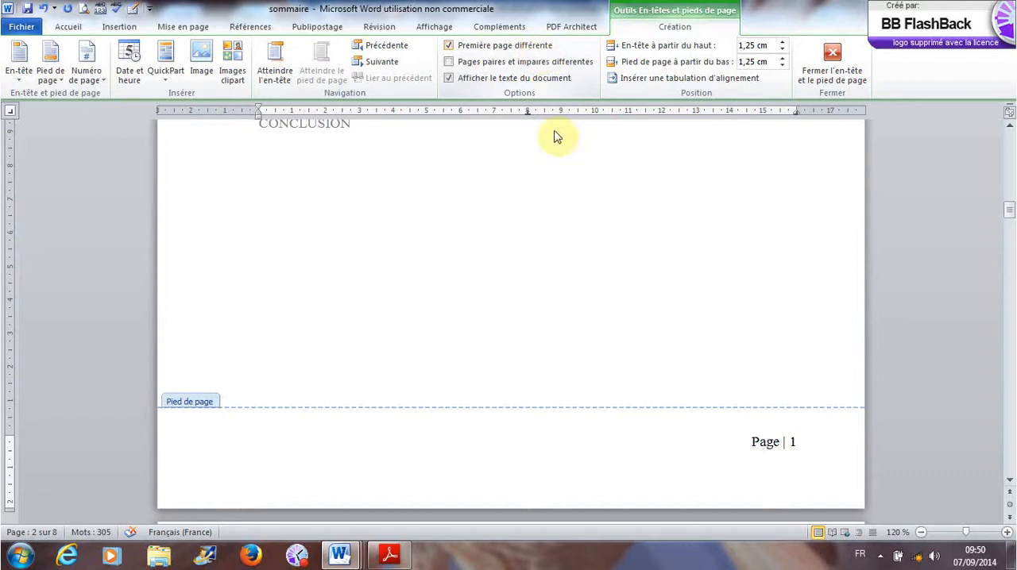
scroll(658, 343, up, 15)
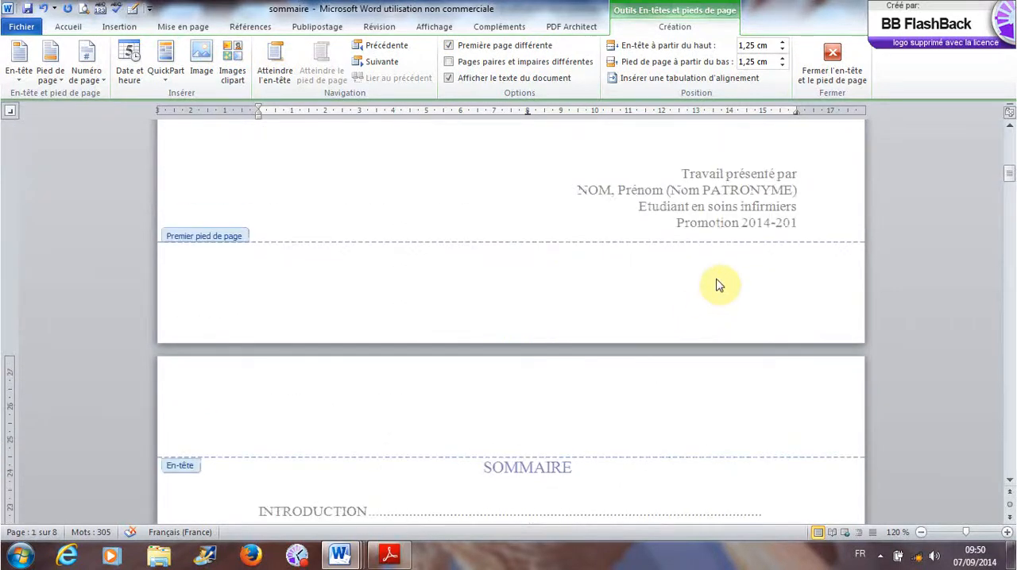
- Check the footer page number below the table of contents and return from the footer to the document body
scroll(712, 386, down, 15)
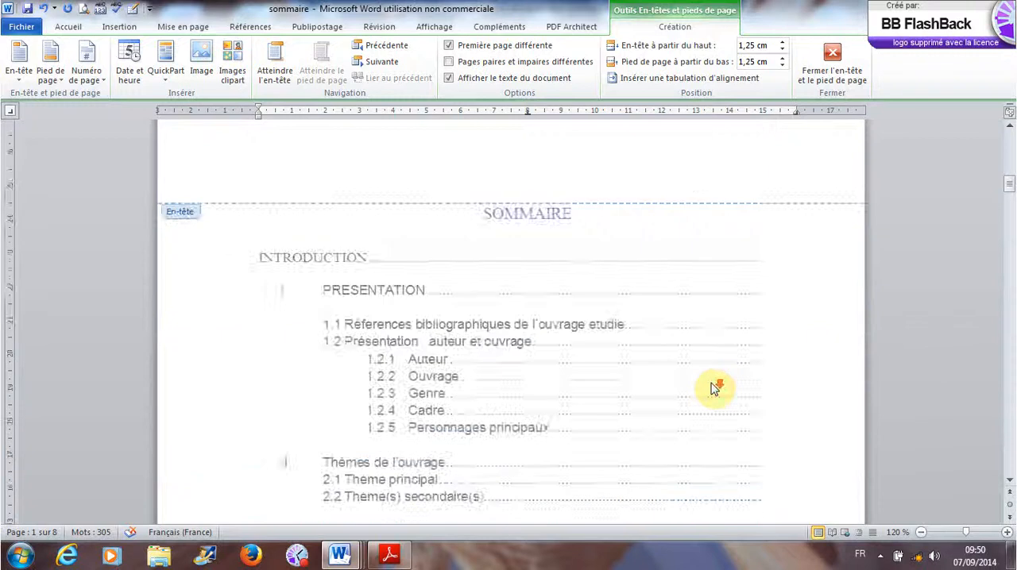
scroll(713, 390, down, 3)
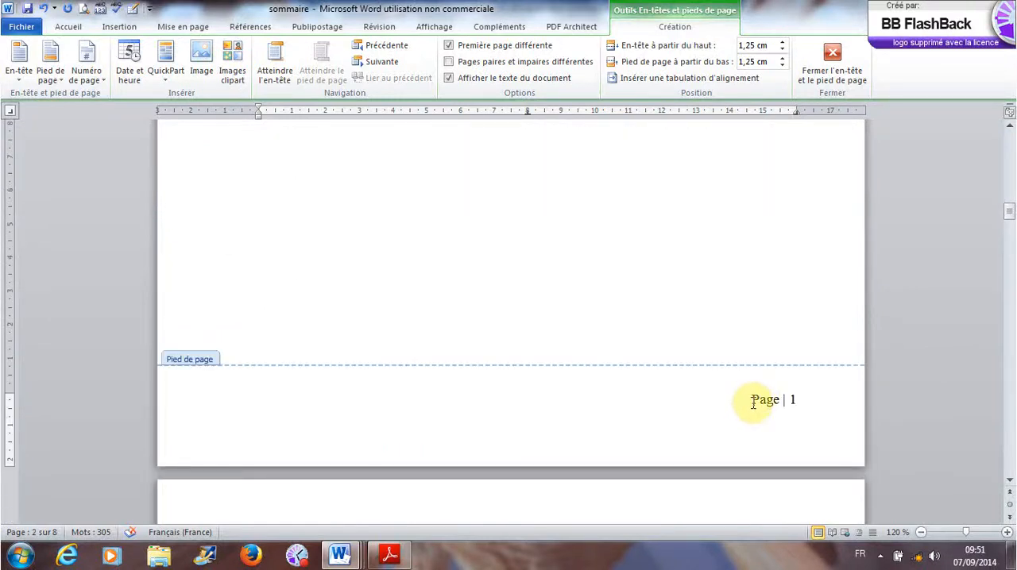
scroll(753, 404, up, 15)
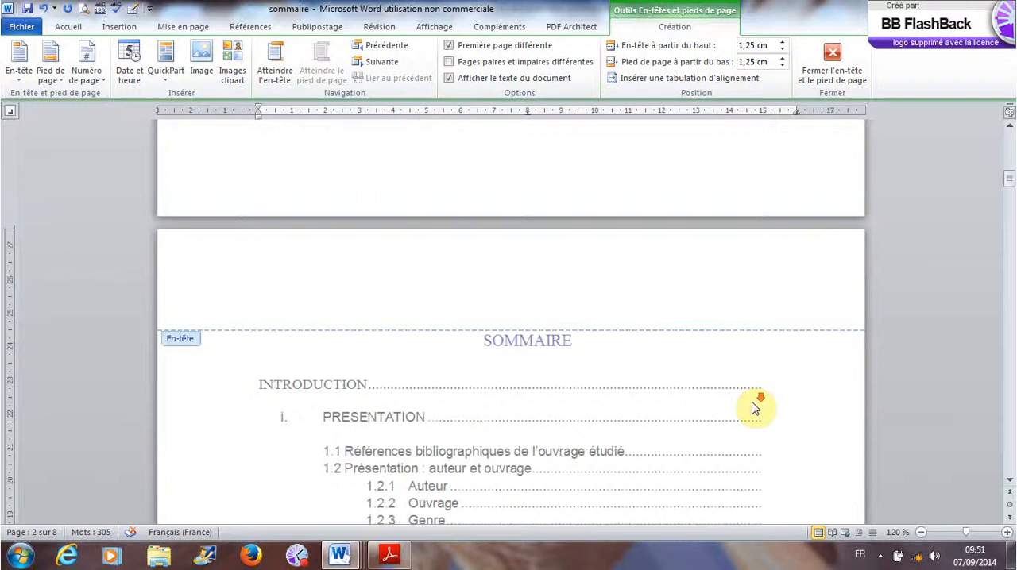
scroll(755, 408, down, 10)
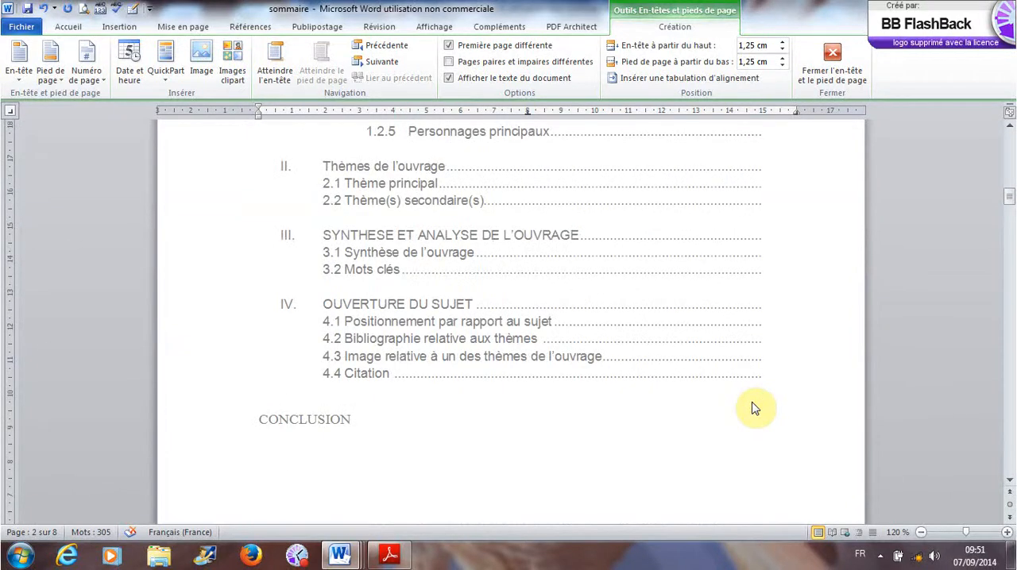
scroll(755, 408, down, 5)
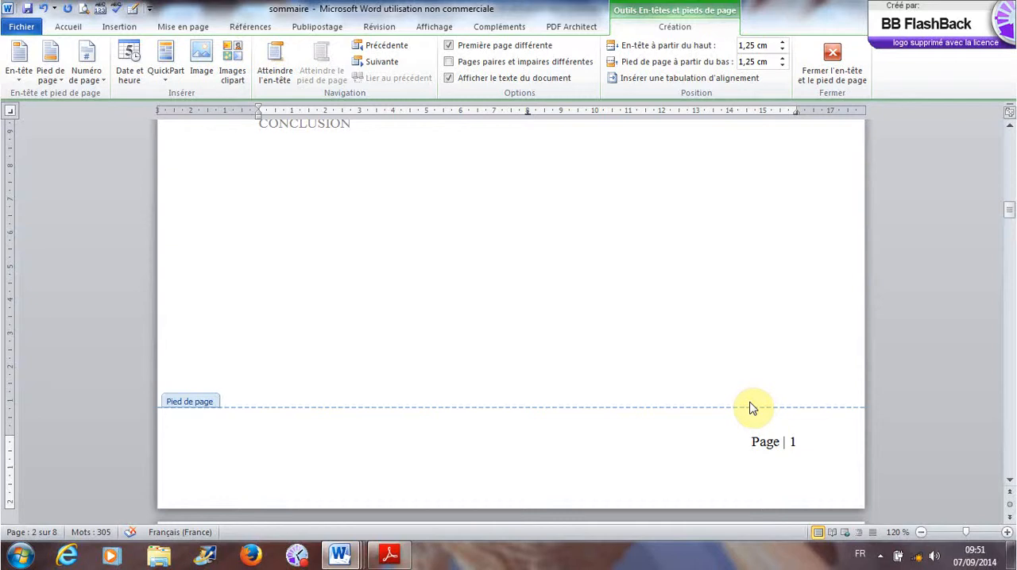
double_click(644, 369)
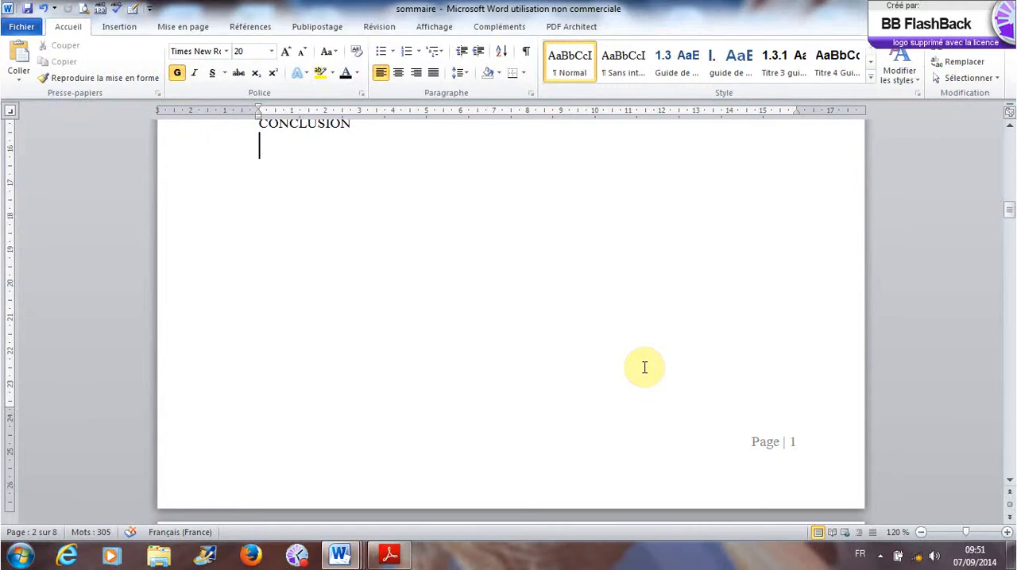
- Add space below the CONCLUSION entry so that the document continues at the top of a new page
scroll(645, 368, up, 3)
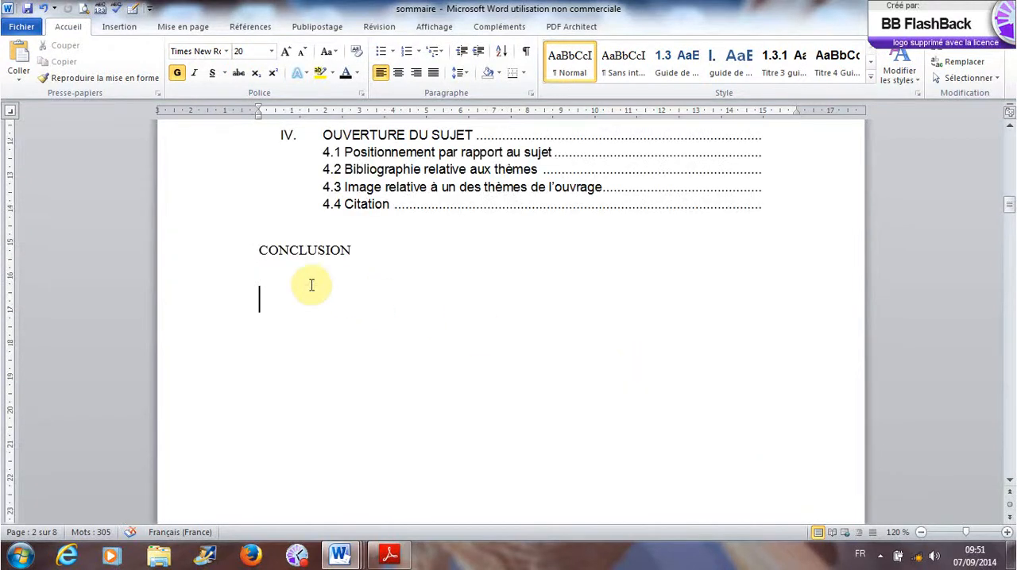
key(Return)
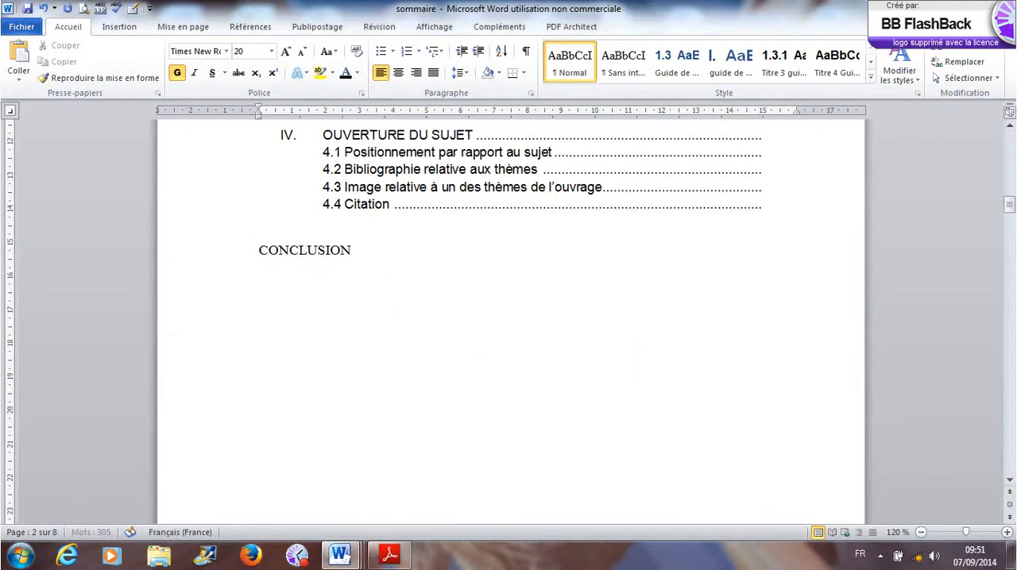
key(ctrl+Return)
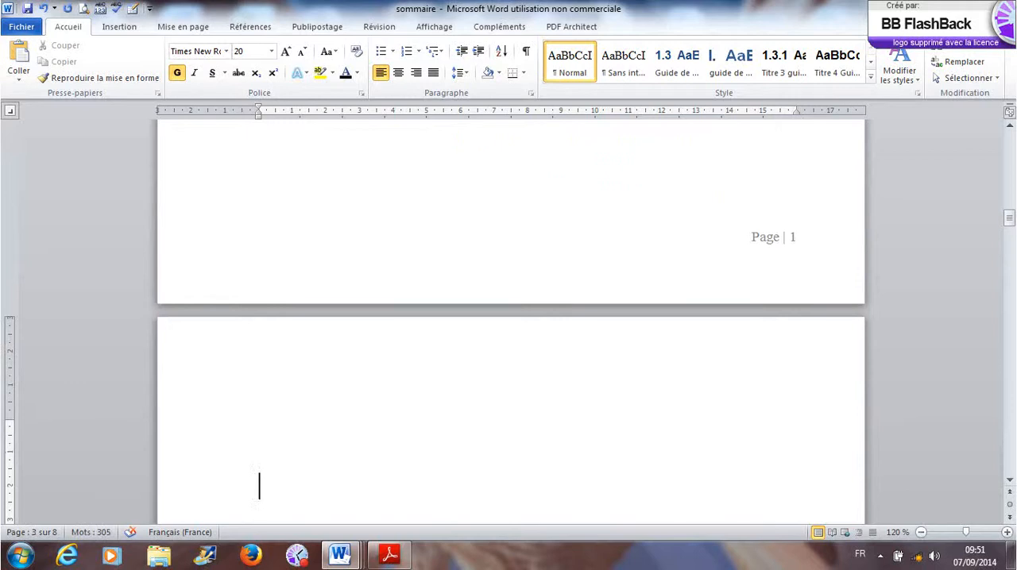
click(336, 406)
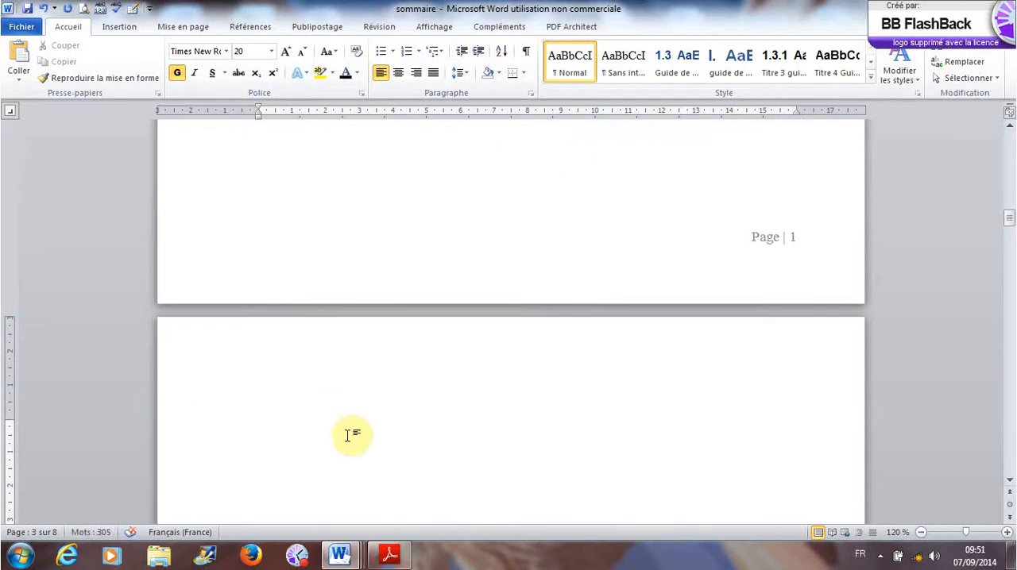
scroll(352, 437, down, 10)
scroll(349, 441, up, 10)
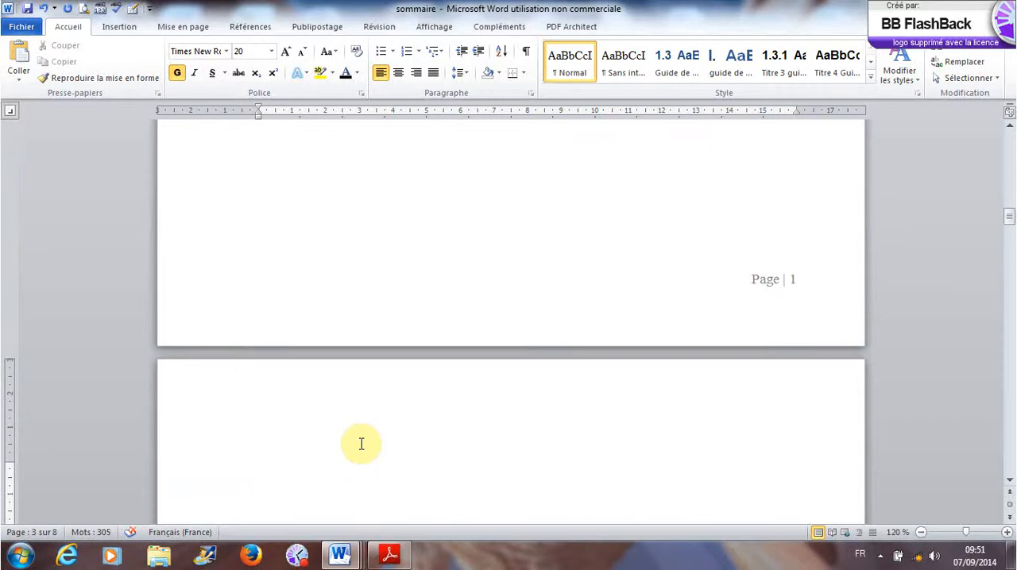
- Enter the heading Introduction at the top of the new page
text(Introd)
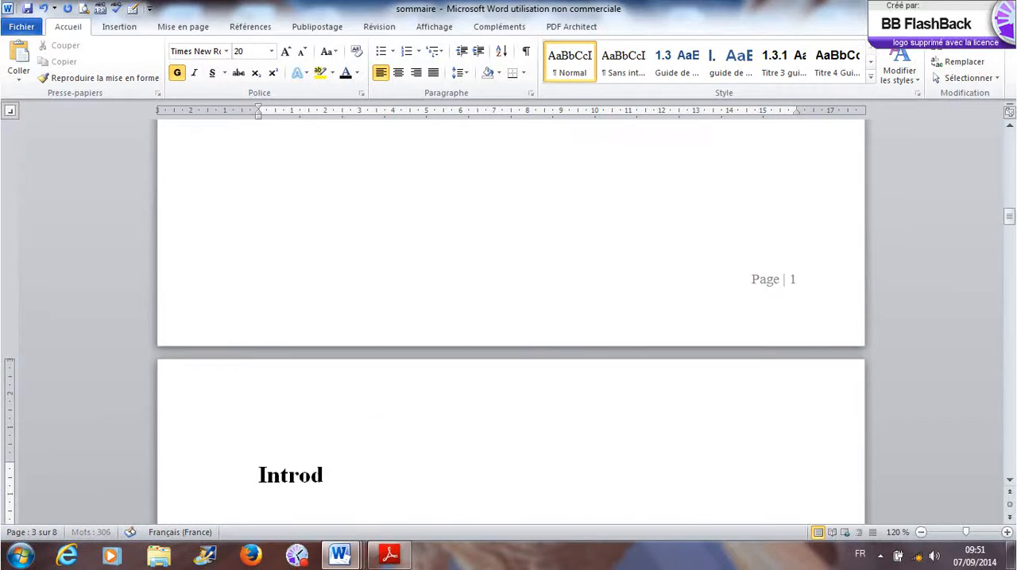
text(uctio)
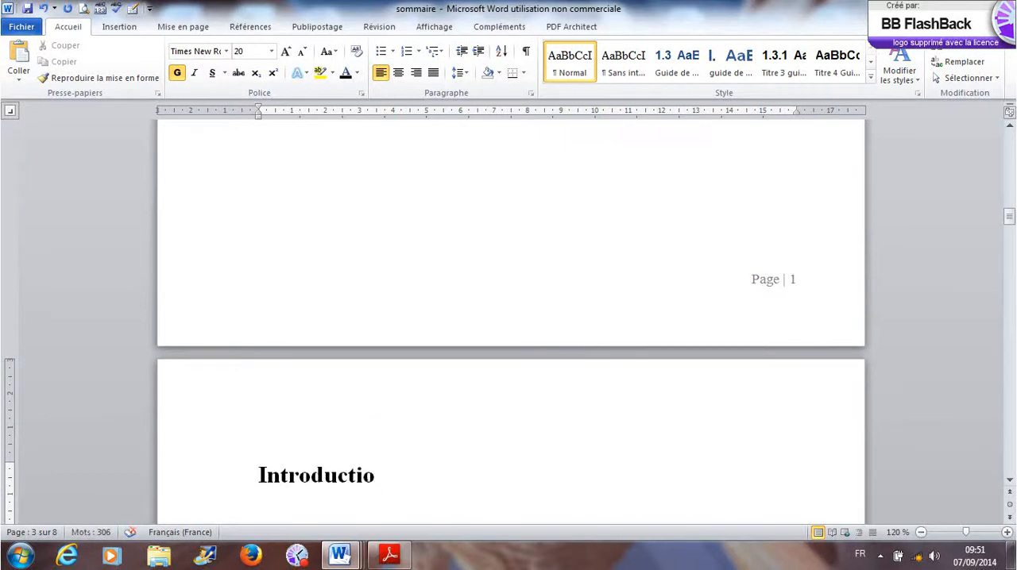
text(n)
- Copy the table of contents entries from INTRODUCTION to CONCLUSION and paste them over the Introduction heading on the new page
scroll(363, 442, up, 15)
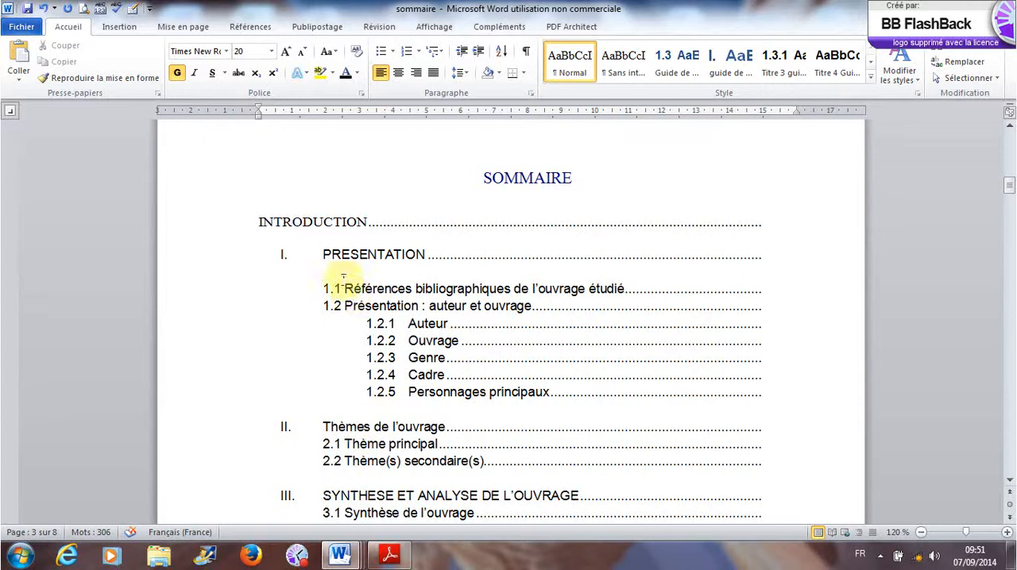
drag(256, 222, 415, 438)
scroll(416, 438, down, 10)
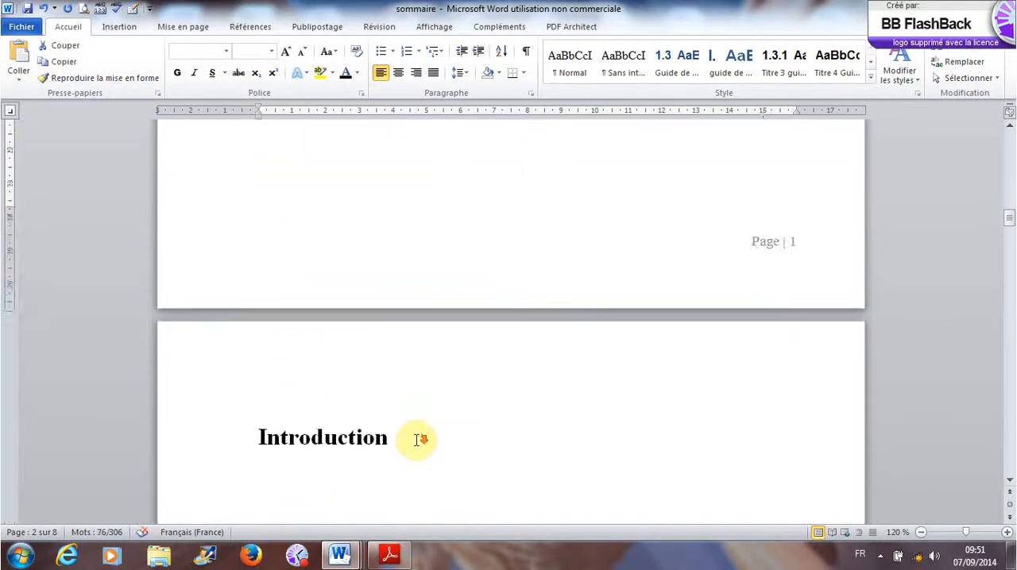
drag(256, 270, 397, 265)
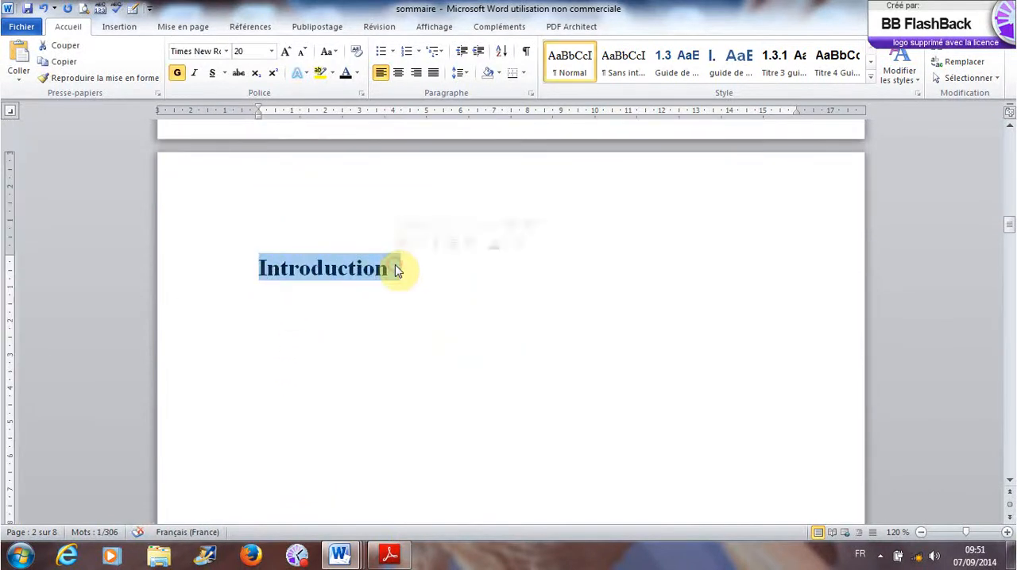
key(ctrl+v)
- Apply the Normal style to the entire pasted list, from INTRODUCTION to CONCLUSION
scroll(386, 340, up, 6)
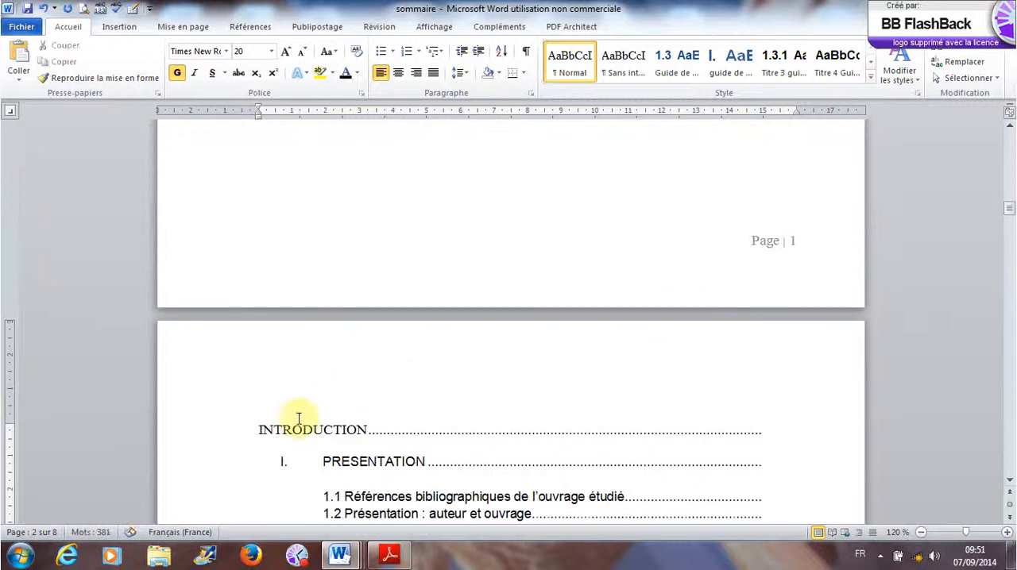
click(242, 433)
drag(245, 431, 409, 547)
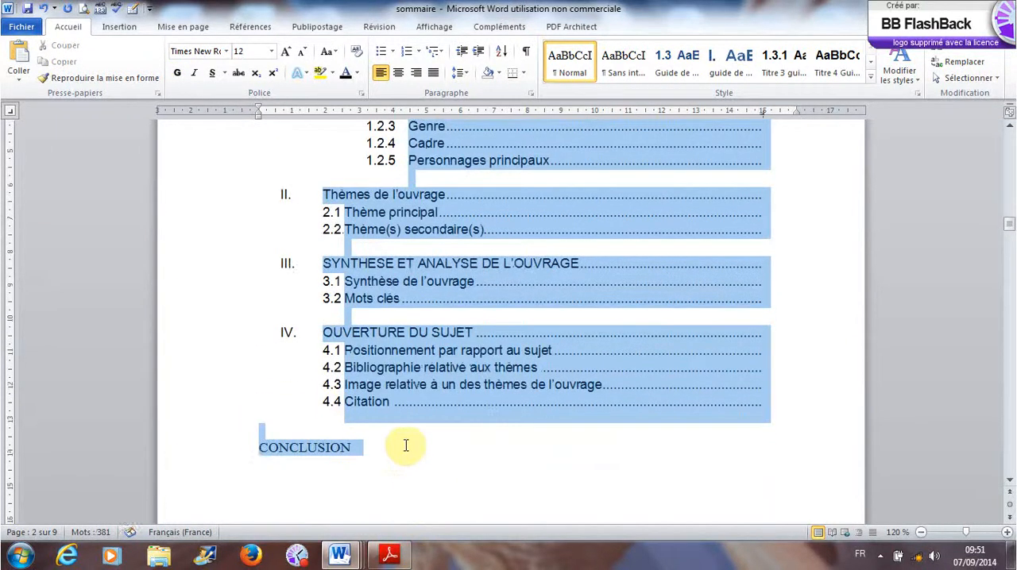
key(ctrl+v)
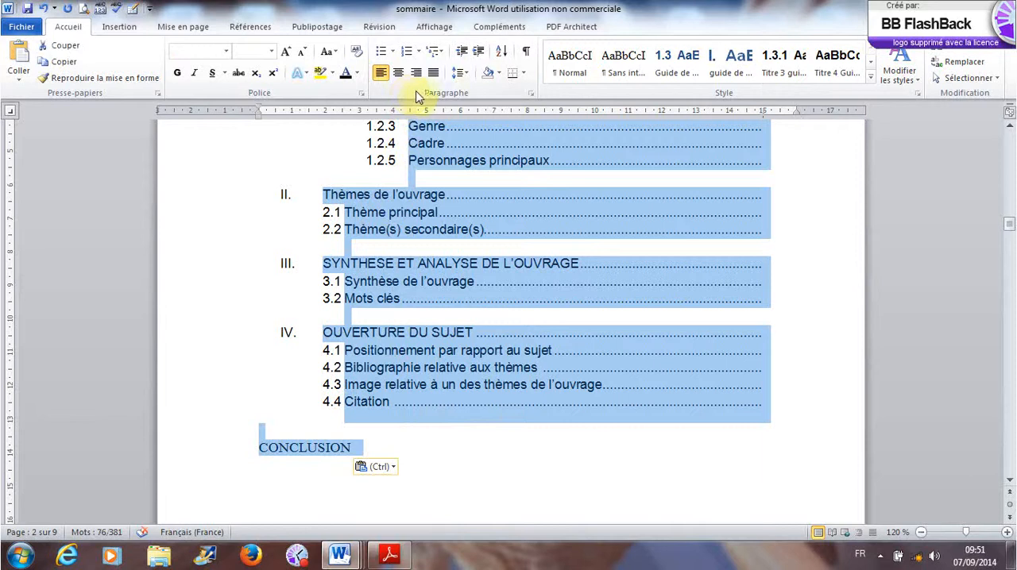
click(561, 73)
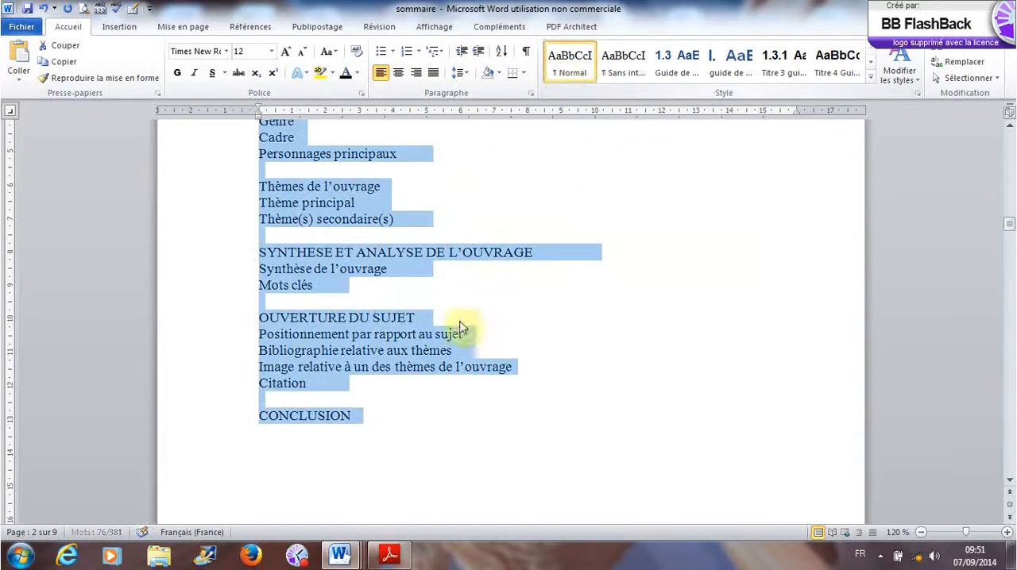
- Insert blank lines after the INTRODUCTION heading in the pasted list until PRESENTATION moves to the next page
scroll(429, 453, up, 6)
click(400, 293)
click(403, 256)
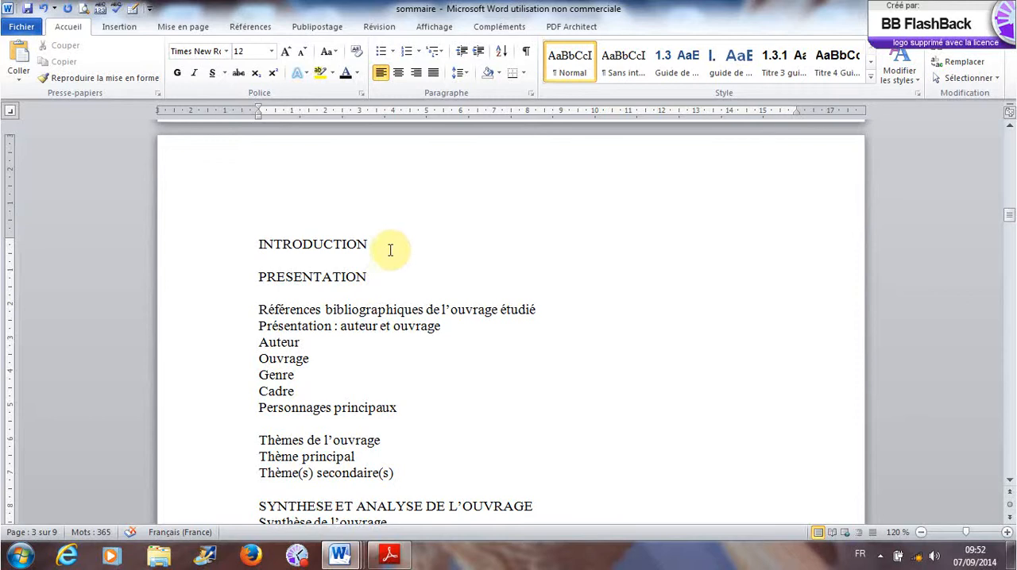
key(Return)
key(Return)
key(Return)
key(Return)
key(Return)
key(Return)
key(Return)
key(Return)
key(Return)
key(Return)
key(Return)
key(Return)
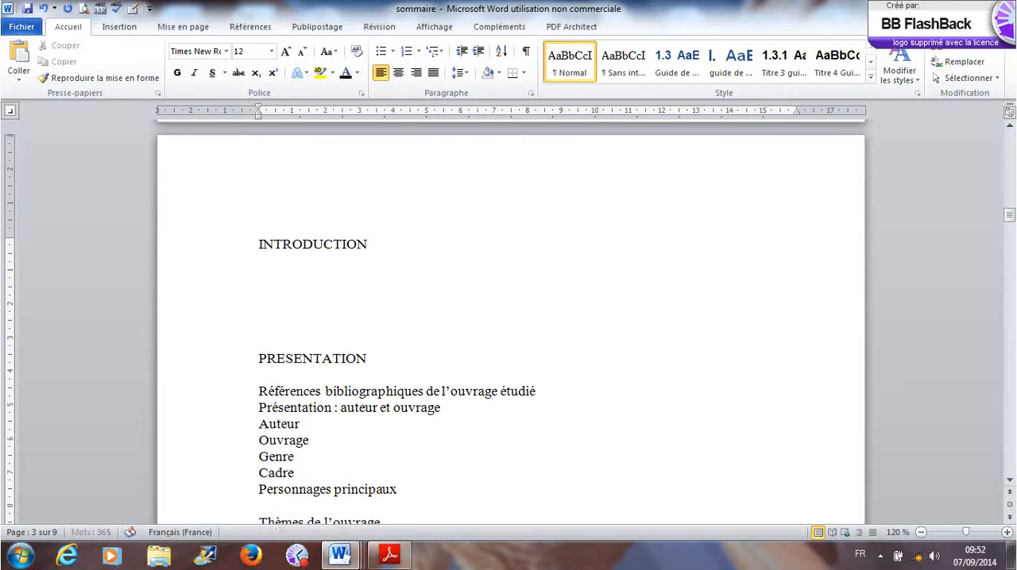
key(Return)
key(Return)
key(Return)
key(Return)
key(Return)
key(Return)
key(Return)
key(Return)
key(Return)
key(Return)
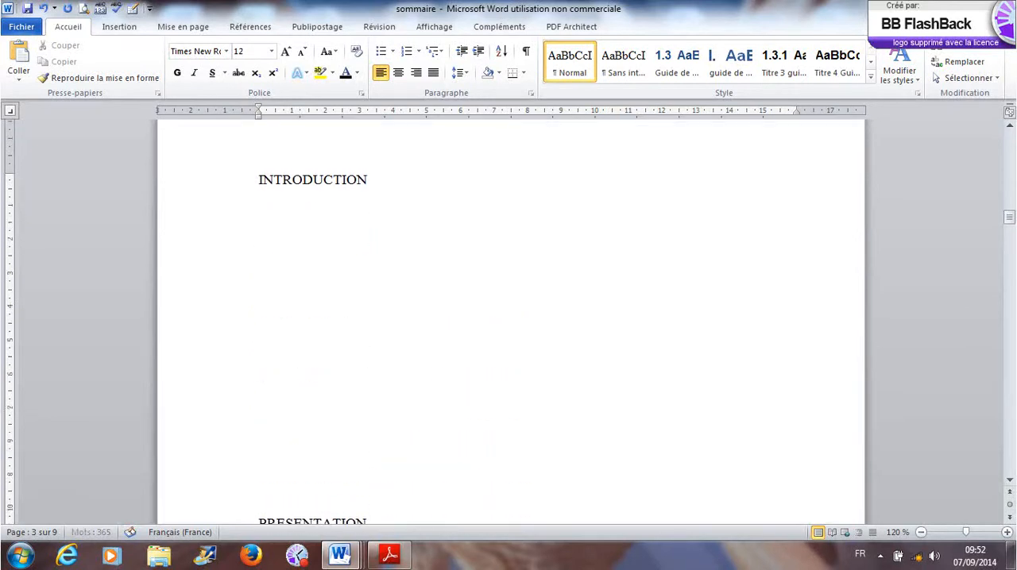
key(Return)
key(Return)
key(Return)
key(Return)
key(Return)
key(Return)
key(Return)
key(Return)
key(Return)
key(Return)
key(Return)
key(Return)
key(Return)
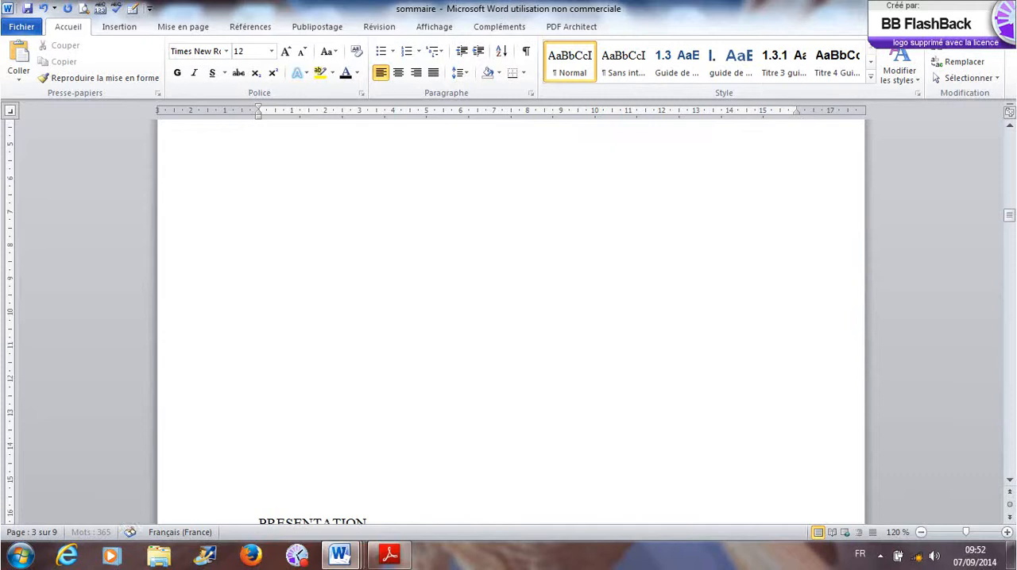
key(Return)
key(Return)
key(Return)
key(Return)
key(Return)
key(Return)
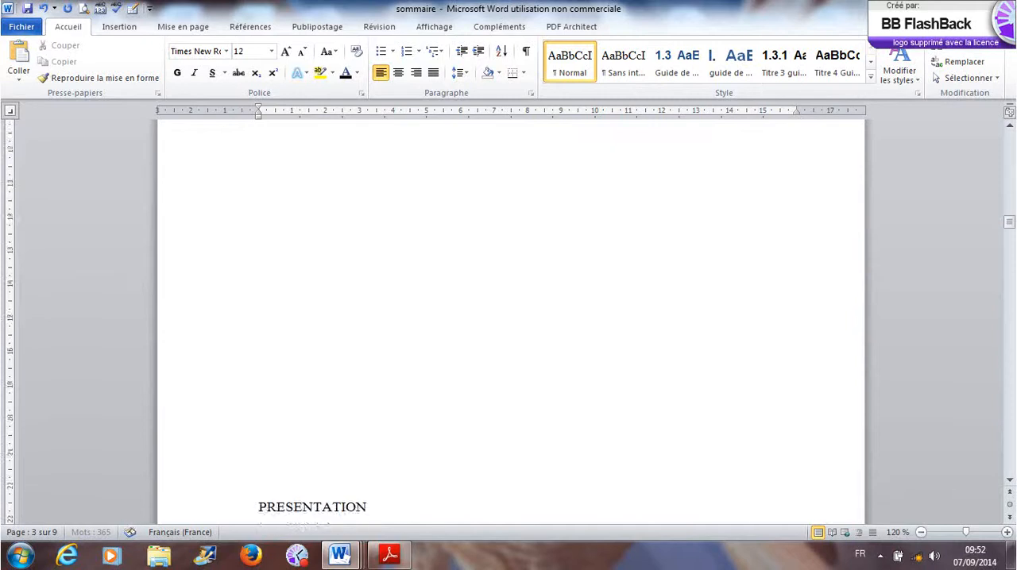
- Review the footer page numbers from the INTRODUCTION page back to the end of the table of contents
scroll(397, 270, up, 10)
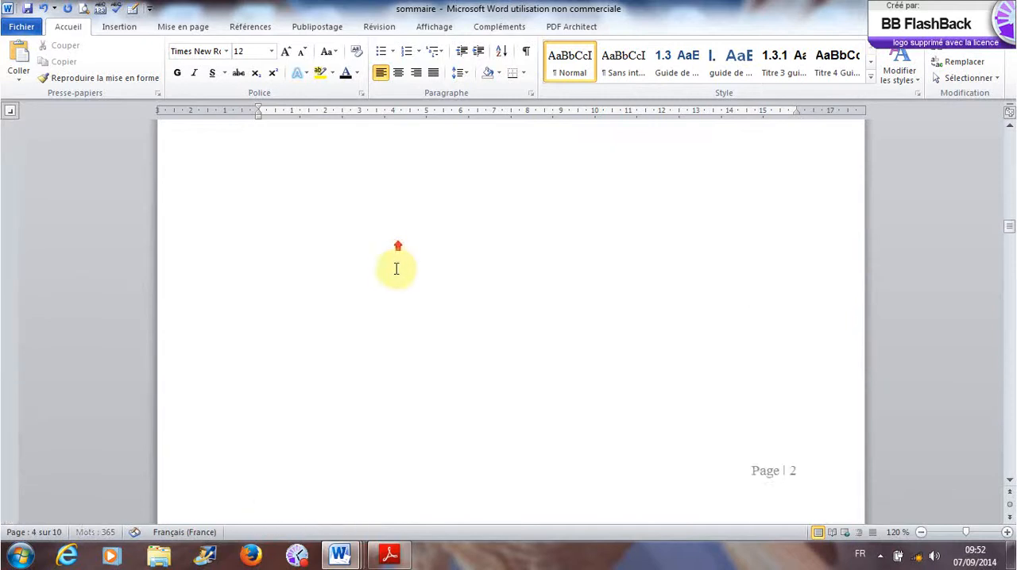
scroll(400, 276, up, 1)
scroll(400, 275, down, 5)
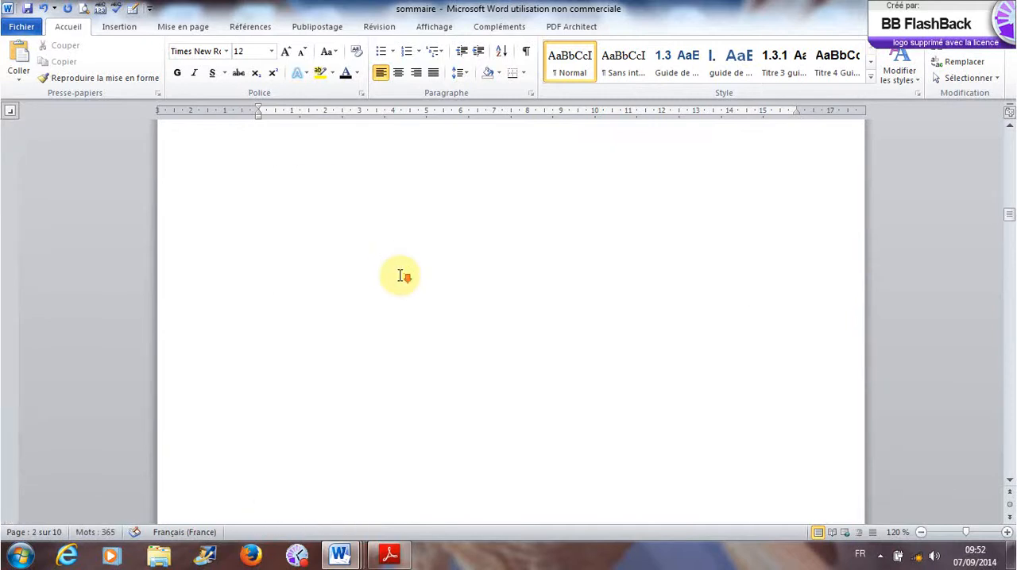
scroll(400, 276, down, 4)
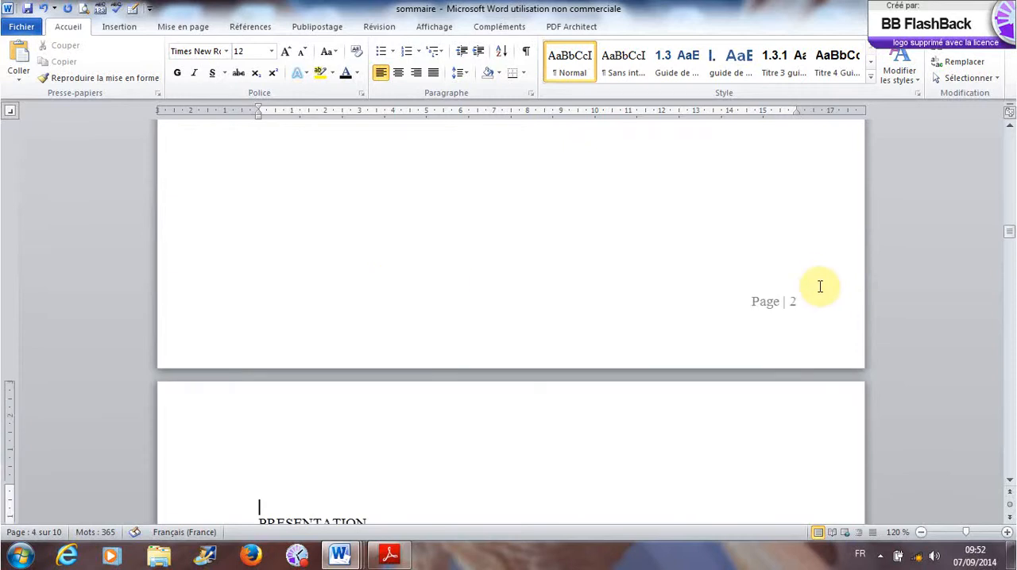
scroll(567, 297, up, 10)
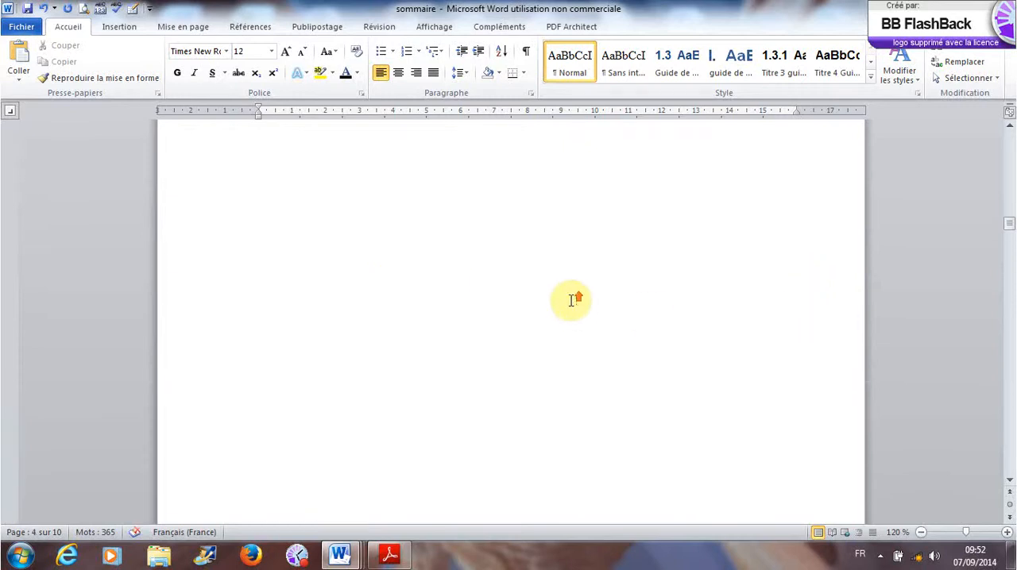
scroll(572, 300, up, 8)
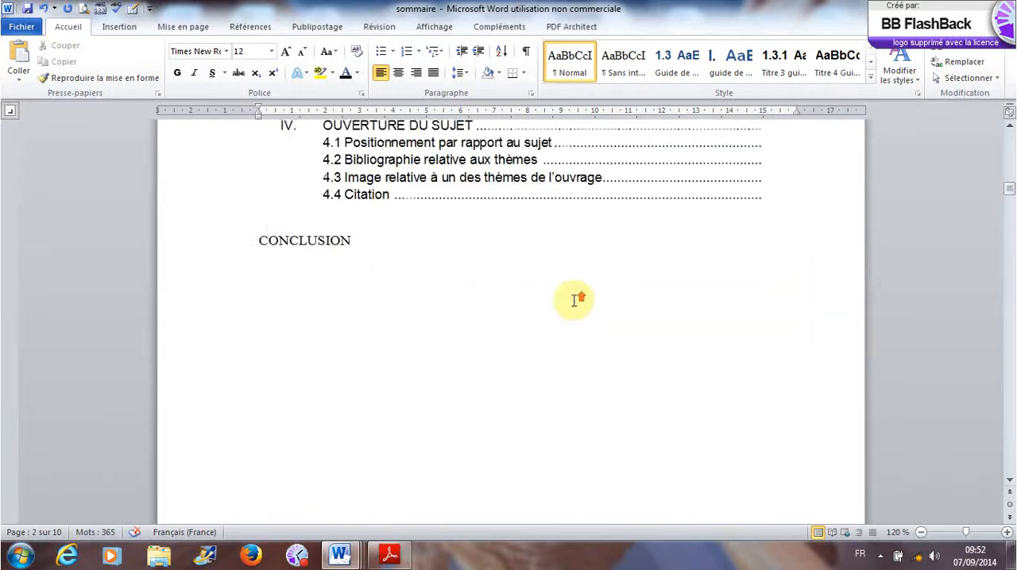
scroll(573, 301, down, 4)
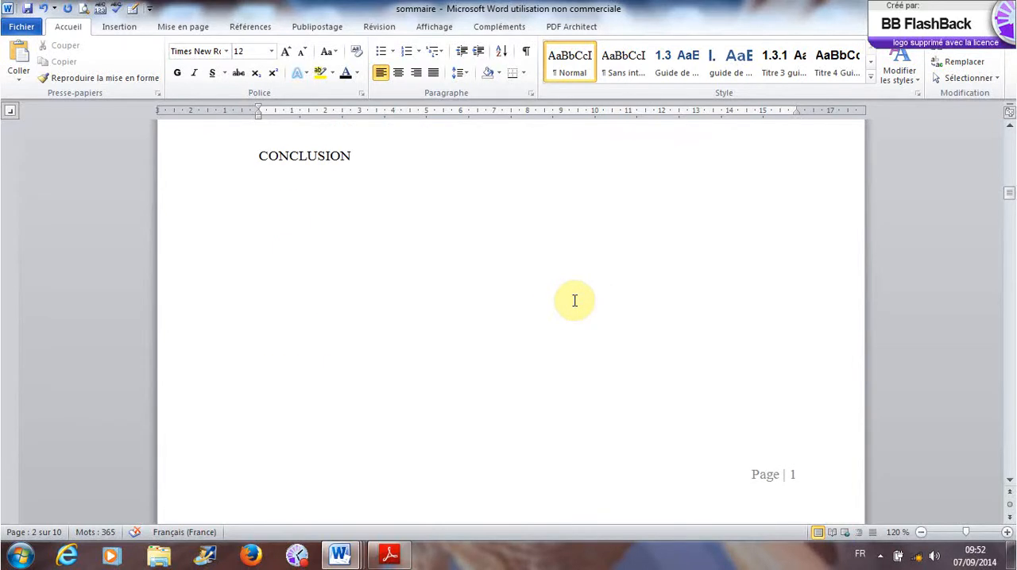
- Insert a Page suivante section break in the blank area below CONCLUSION on the table of contents page
click(561, 303)
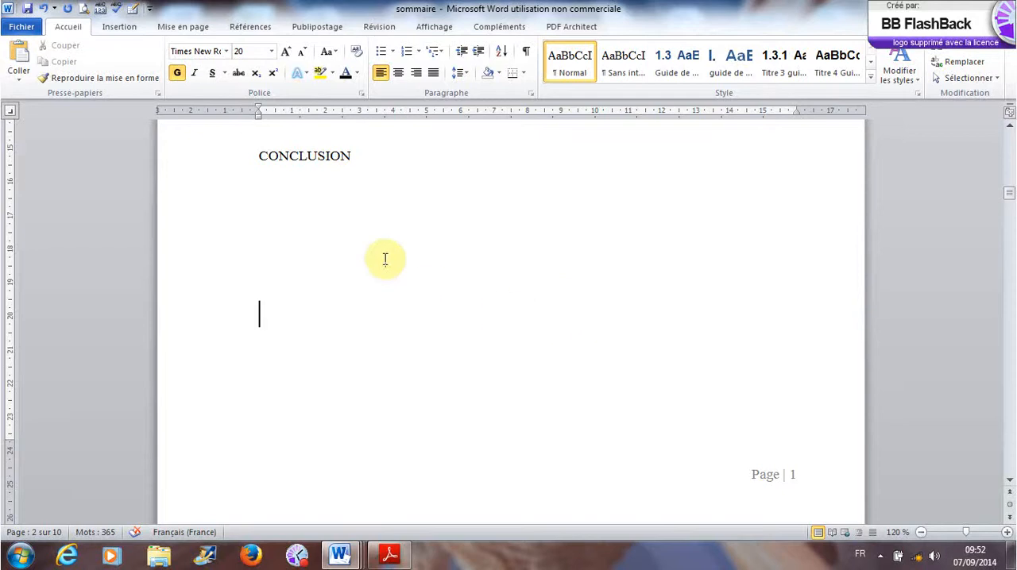
click(165, 32)
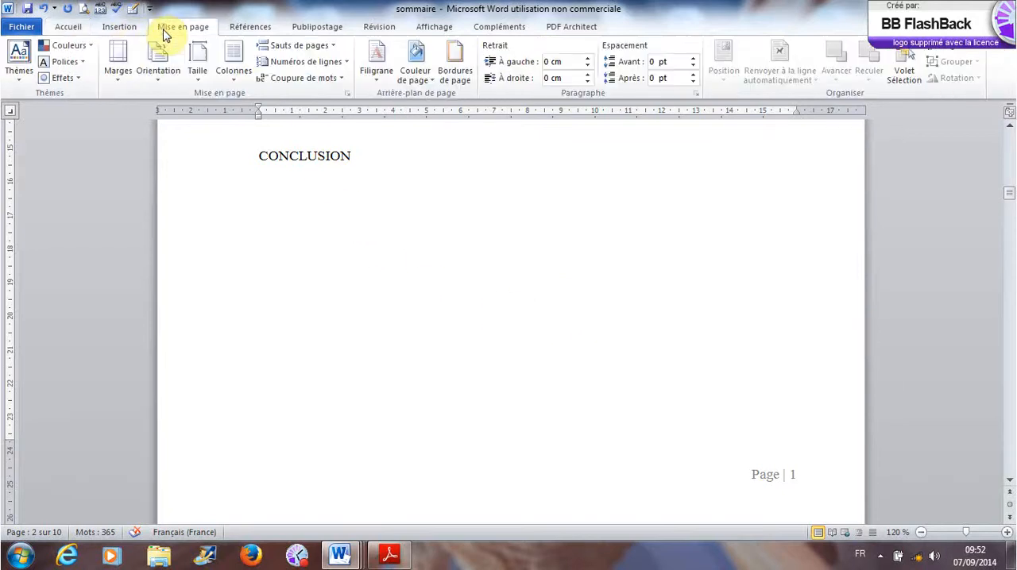
click(334, 45)
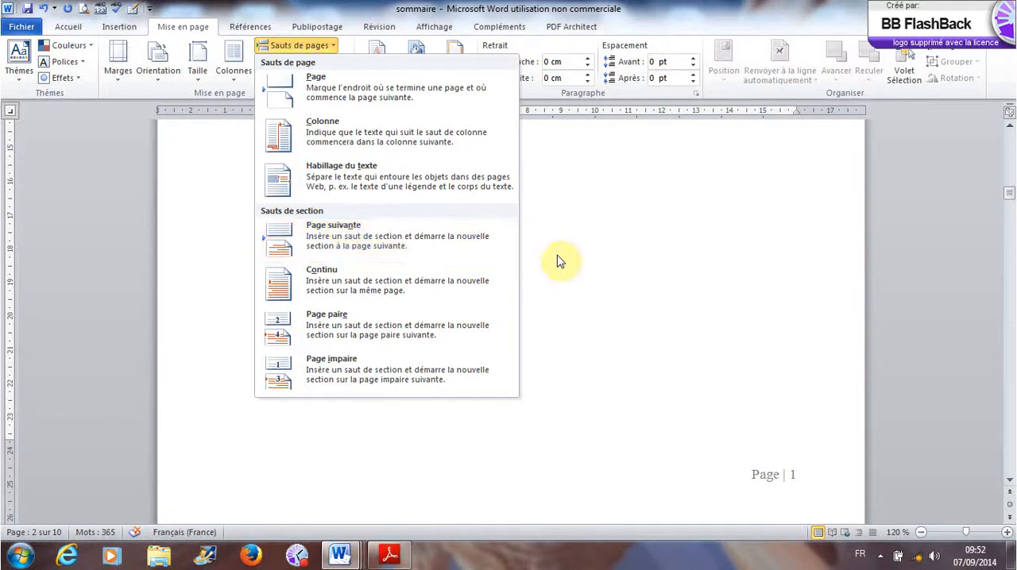
click(303, 230)
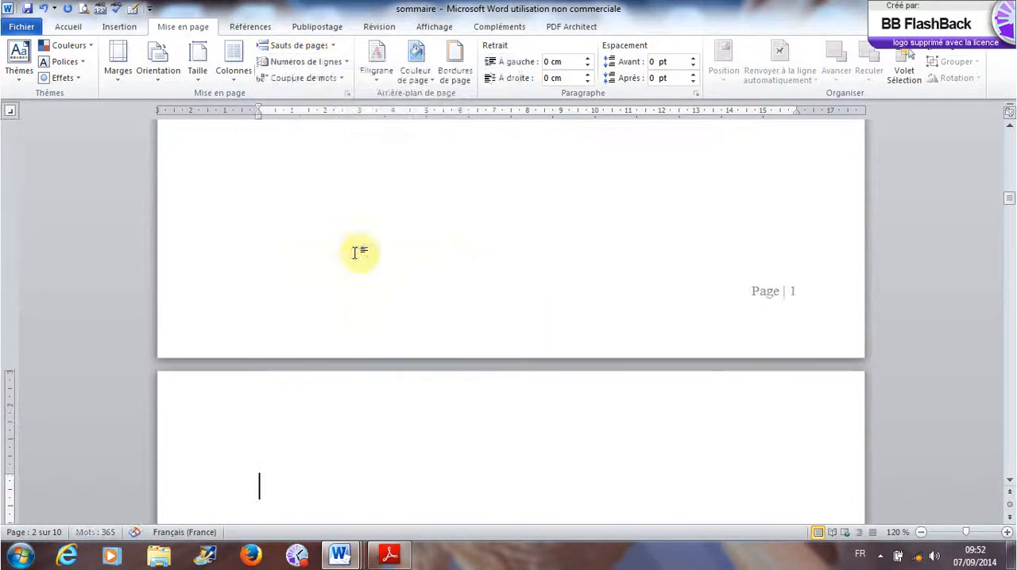
- Show the paragraph marks and hidden formatting symbols to reveal the section break below CONCLUSION
scroll(468, 284, up, 10)
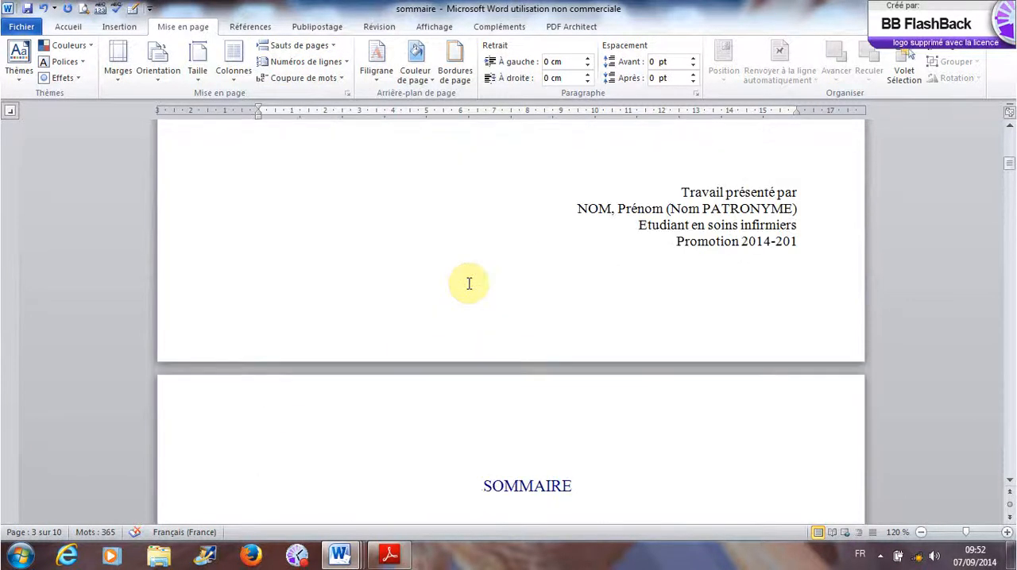
scroll(469, 283, down, 10)
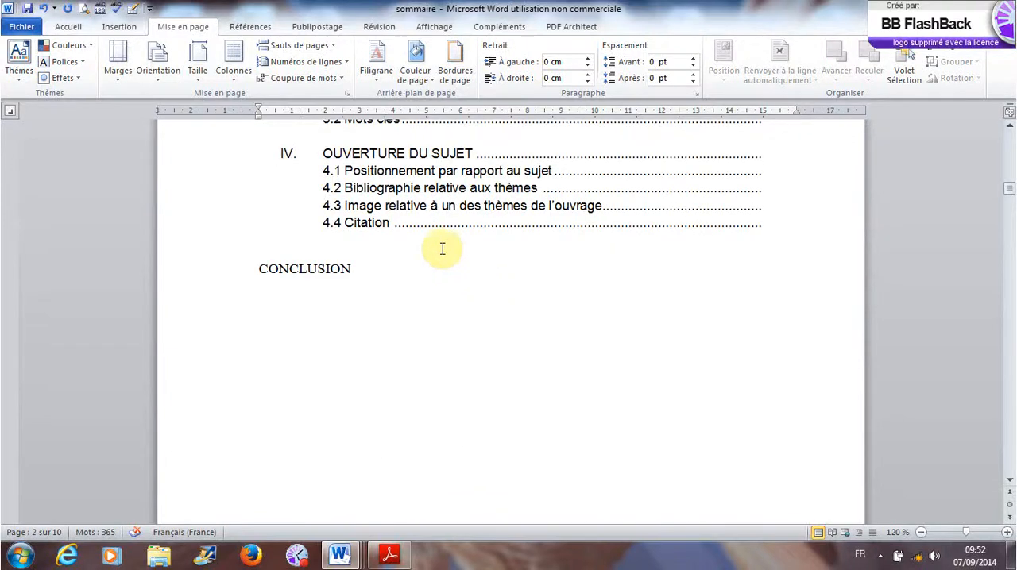
click(68, 28)
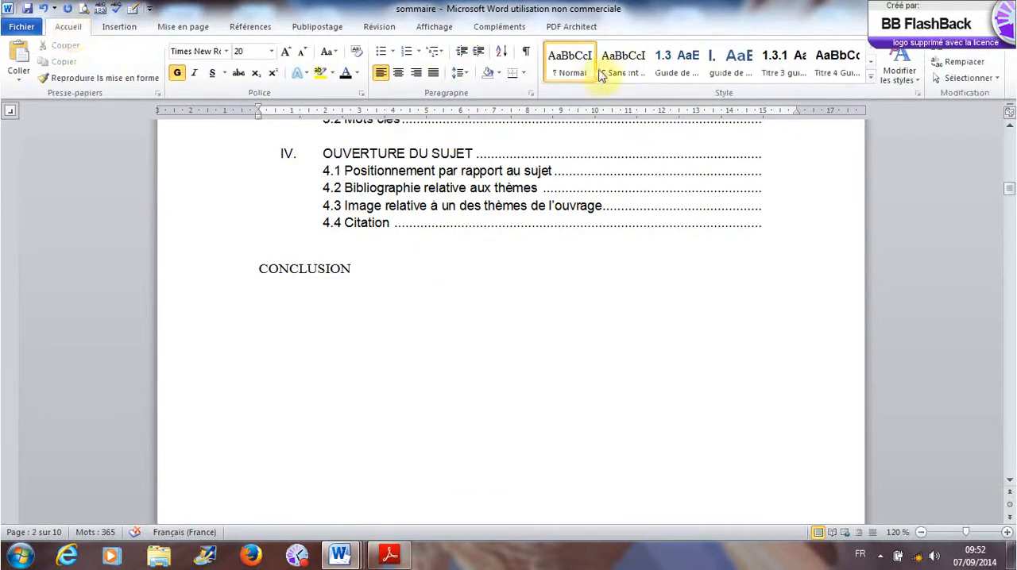
click(526, 52)
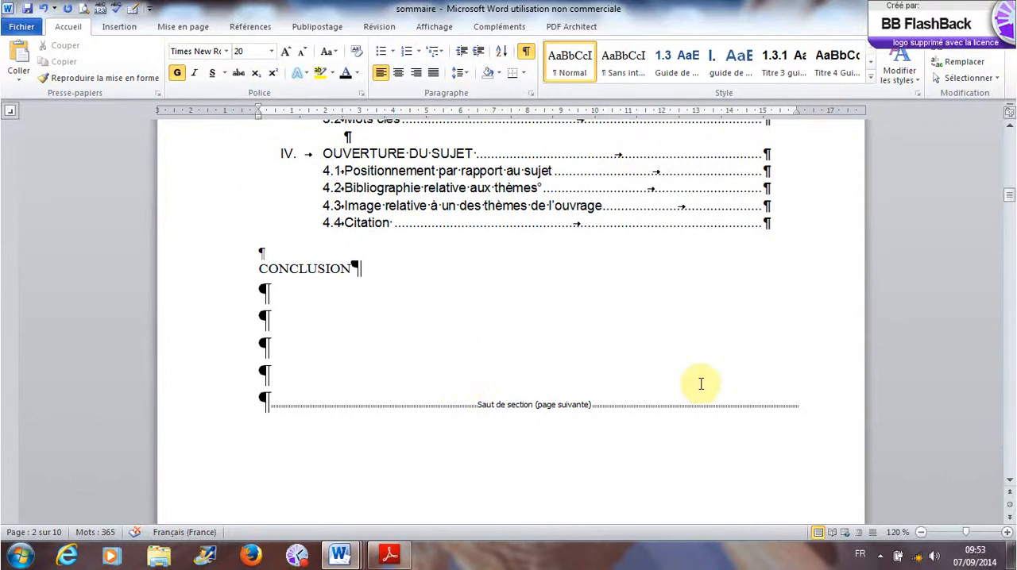
- Delete the page number text from the Section 1 footer on the table of contents page
scroll(701, 384, down, 5)
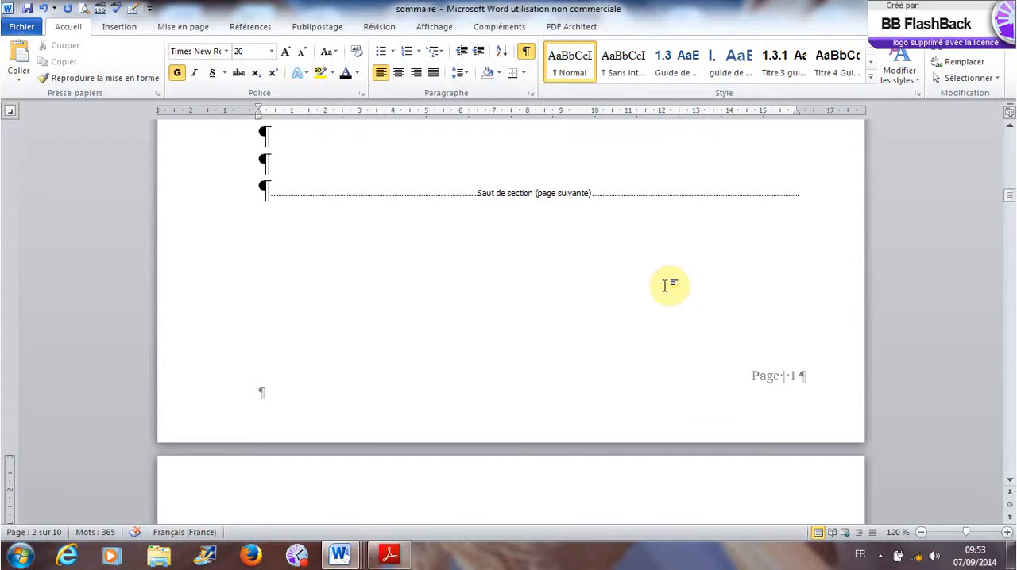
scroll(662, 286, down, 15)
scroll(664, 287, down, 10)
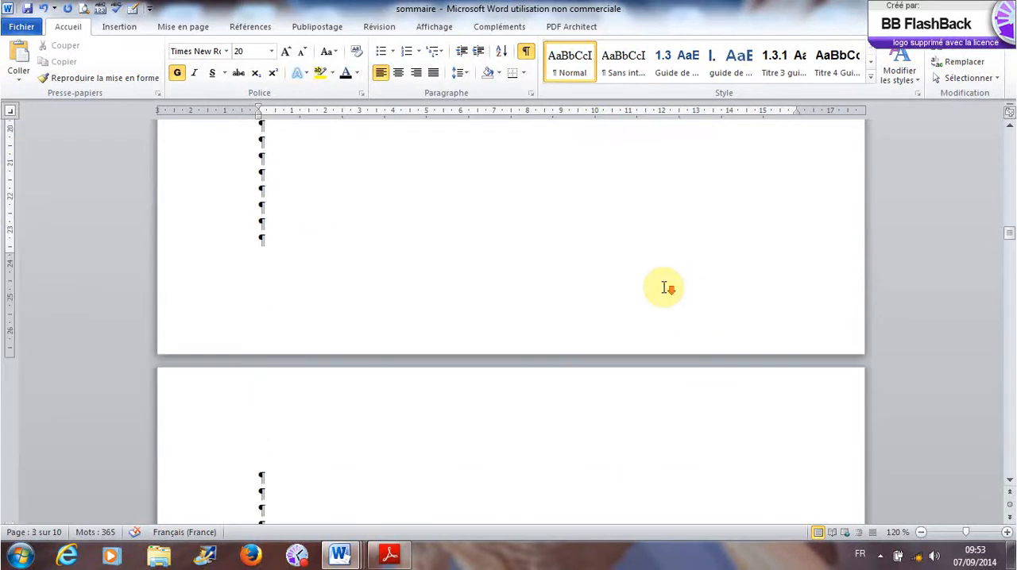
scroll(664, 288, up, 15)
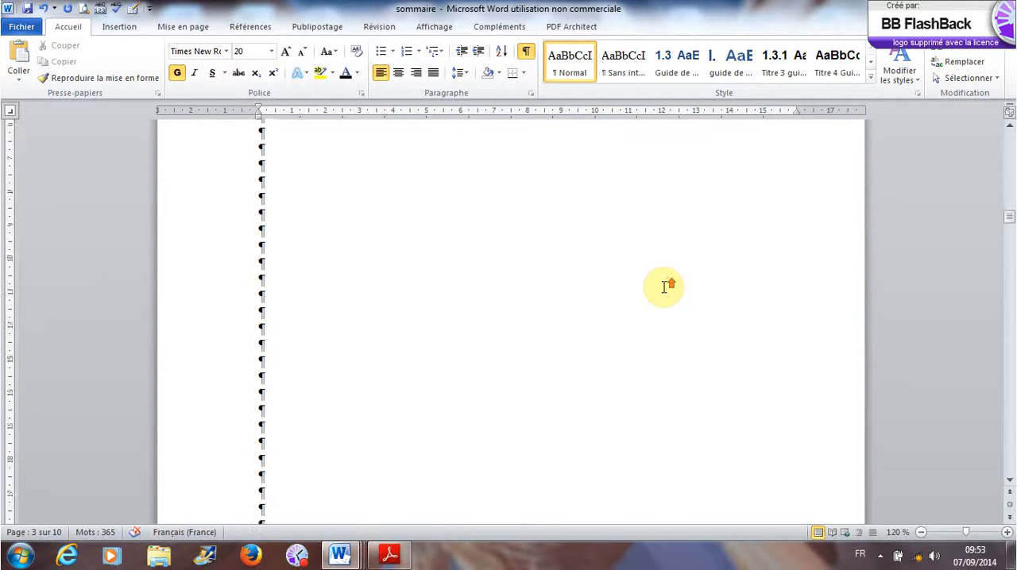
scroll(664, 288, down, 5)
scroll(665, 288, down, 5)
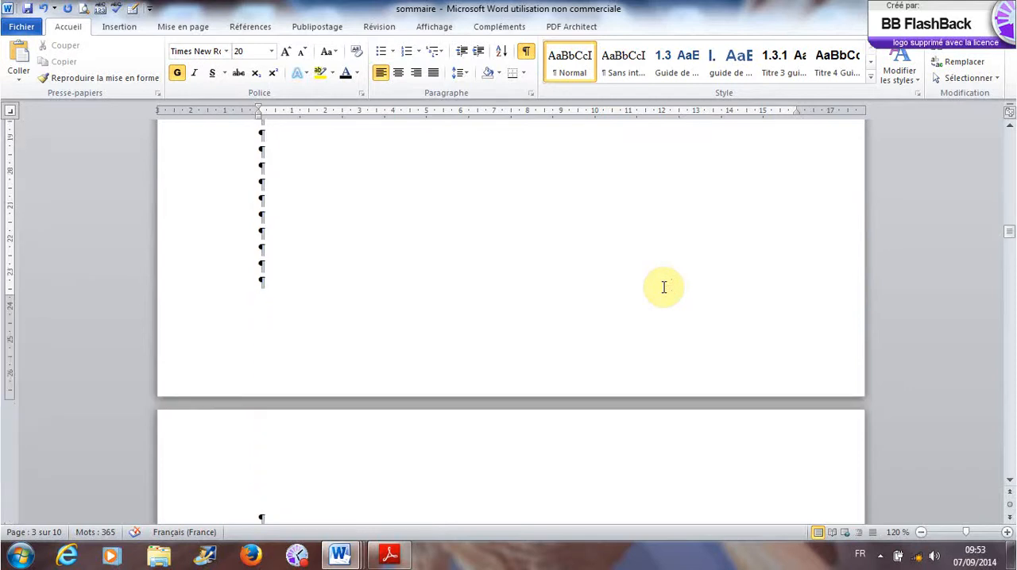
scroll(664, 287, up, 20)
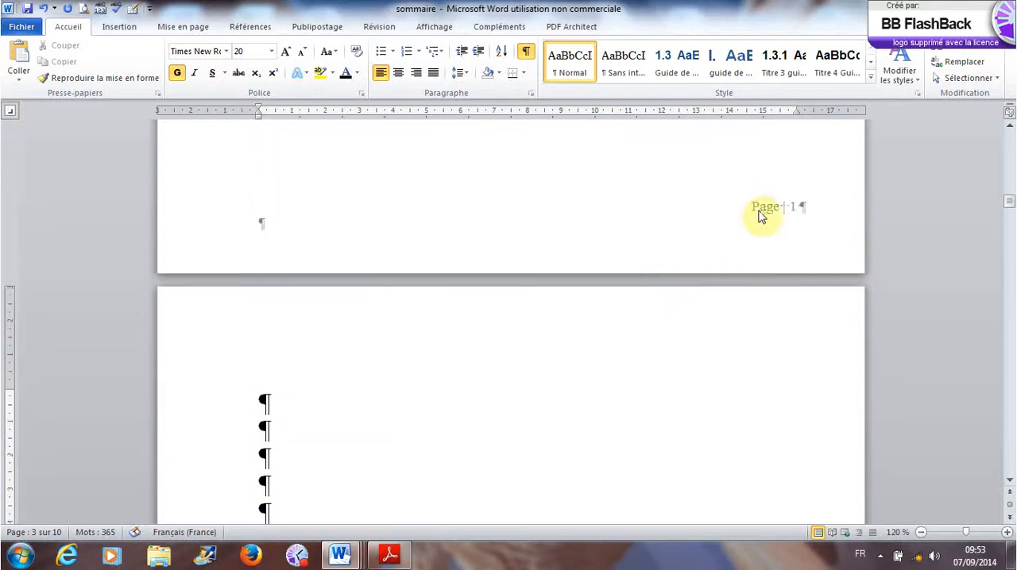
double_click(760, 216)
drag(751, 207, 833, 209)
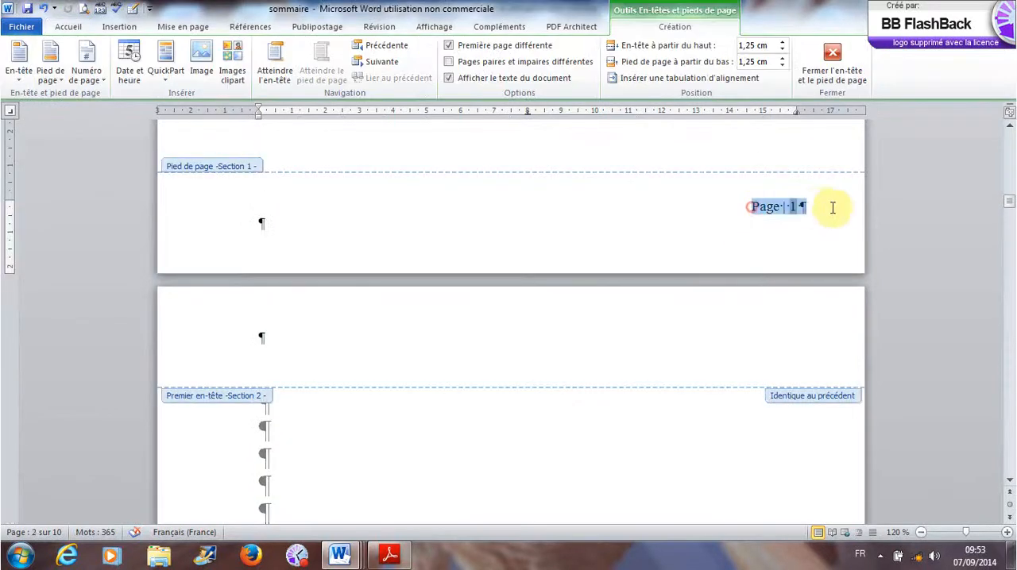
key(Delete)
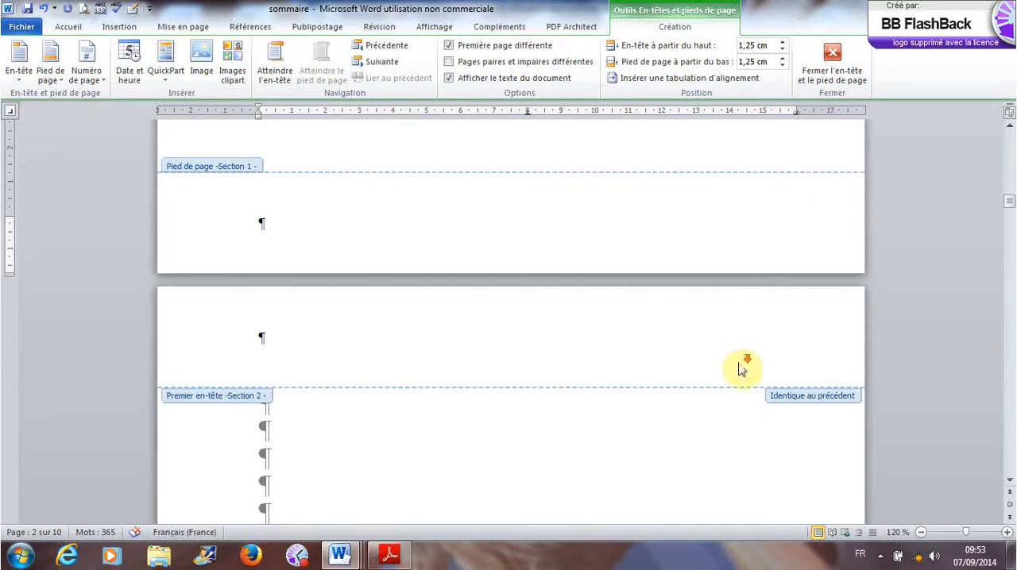
- Examine the Section 1 footer on the table of contents page and the first-page footer of Section 2 on the INTRODUCTION page
scroll(740, 371, down, 20)
click(735, 437)
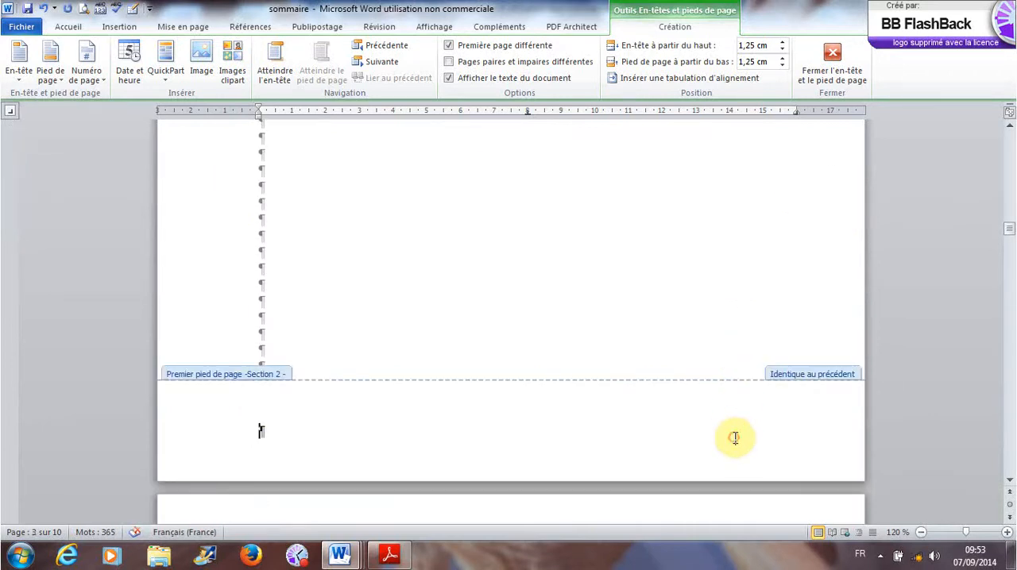
scroll(735, 438, up, 18)
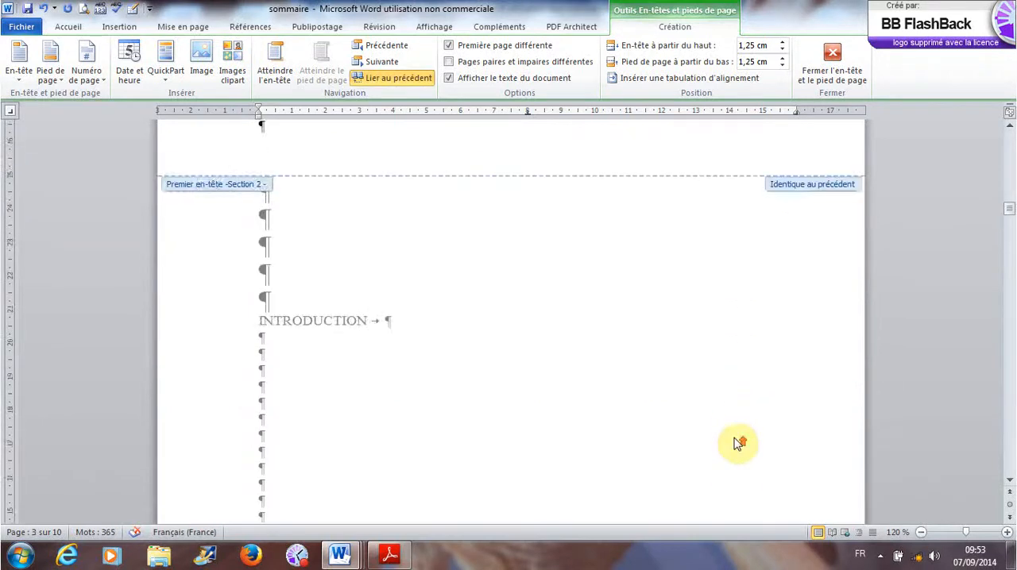
scroll(736, 438, up, 18)
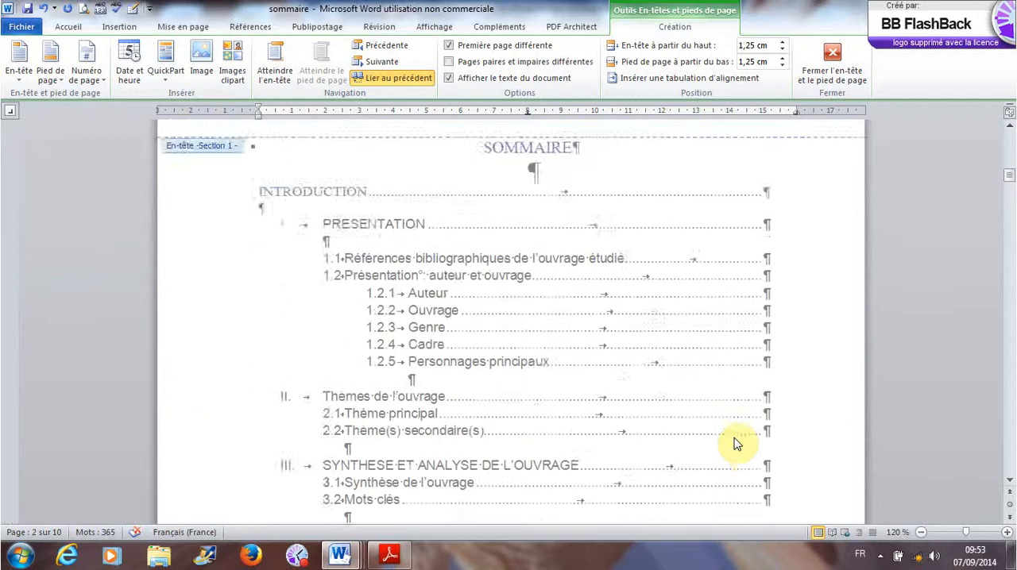
scroll(739, 438, down, 6)
scroll(738, 437, down, 12)
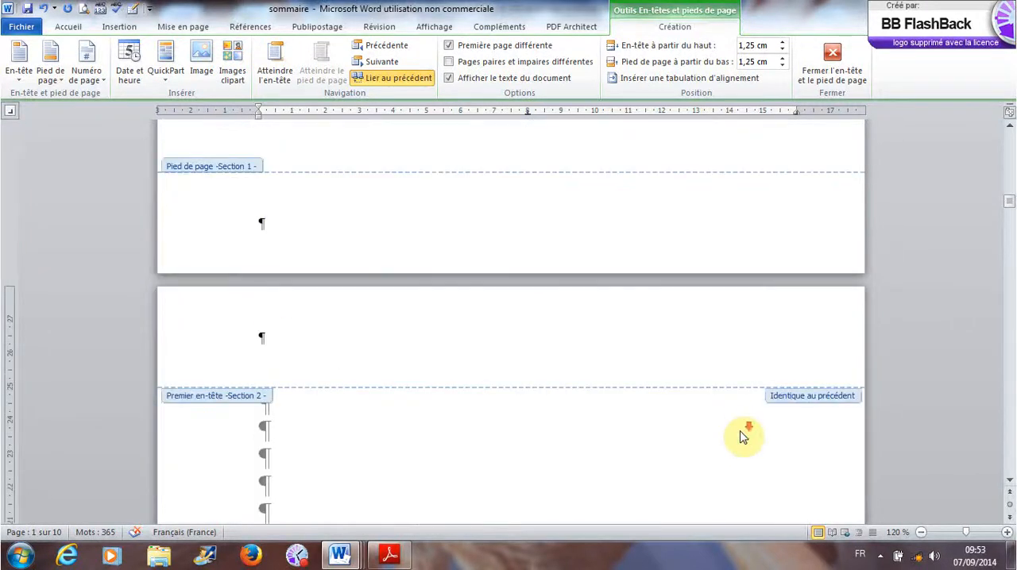
scroll(743, 437, down, 8)
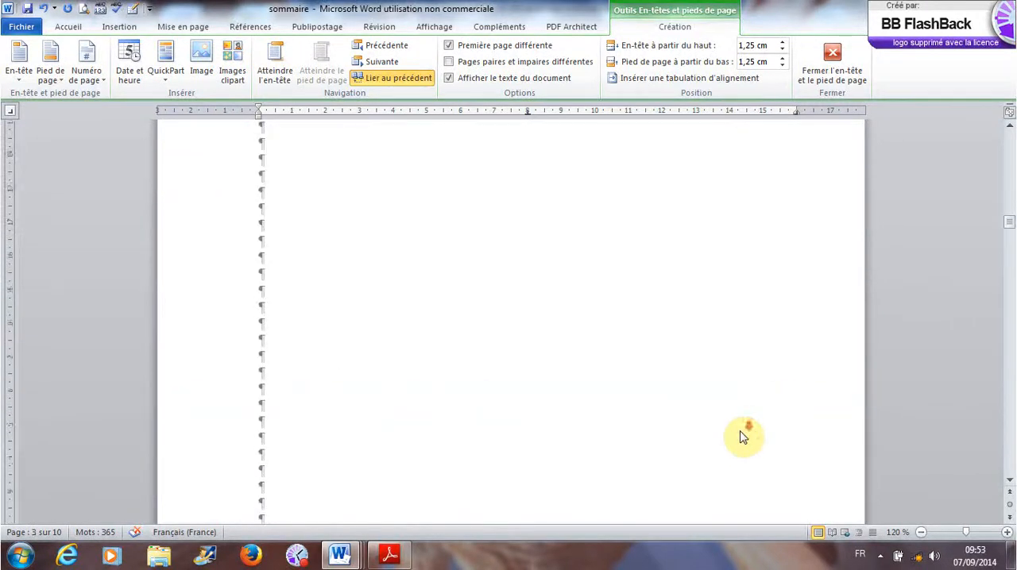
scroll(743, 434, down, 4)
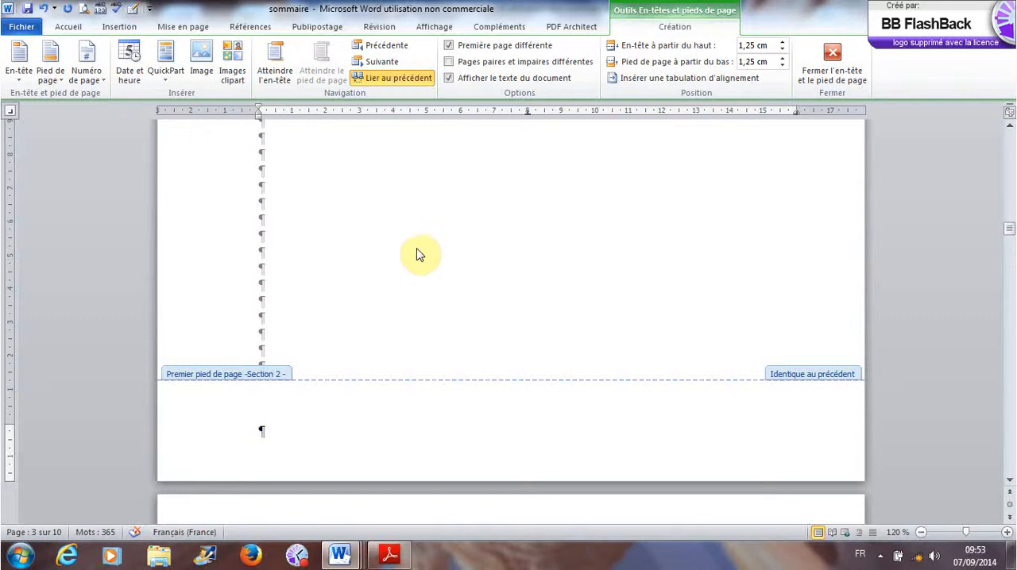
click(111, 30)
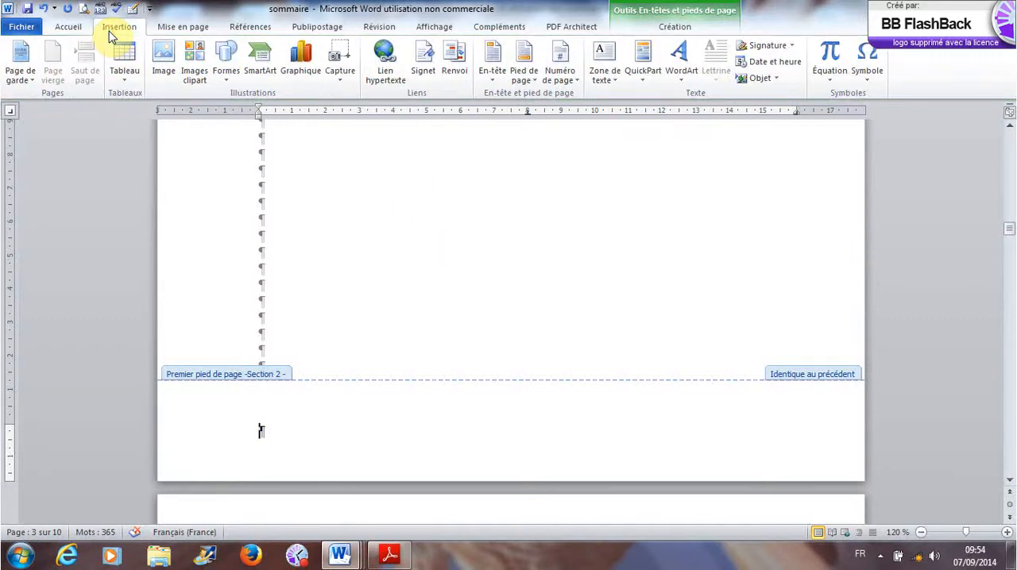
click(565, 81)
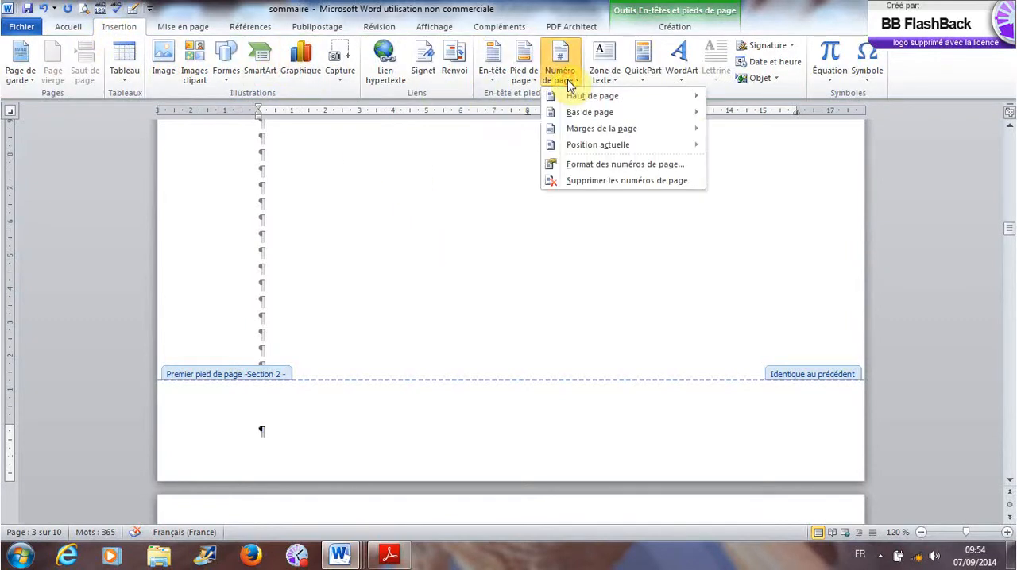
mouse_move(580, 114)
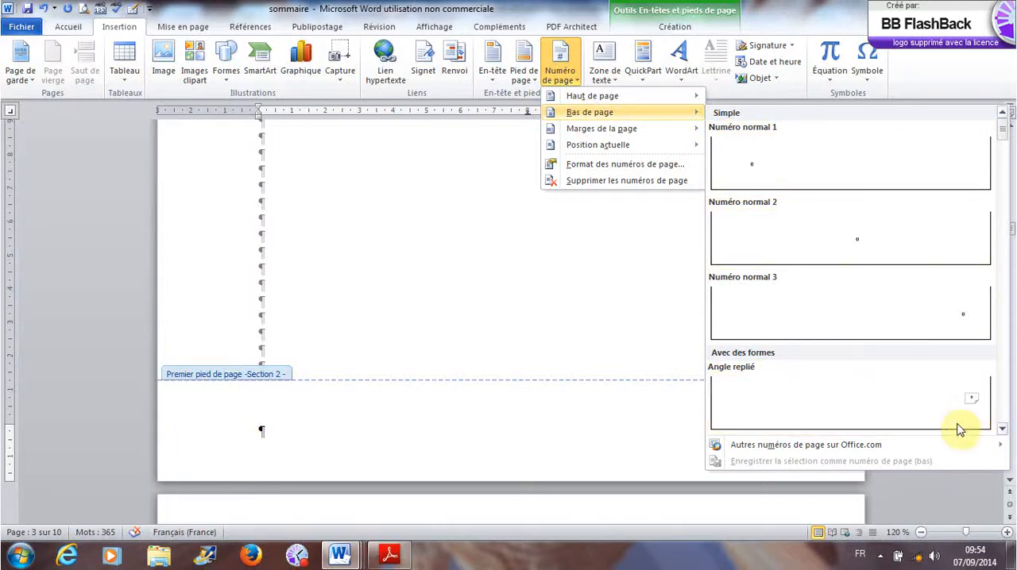
click(264, 431)
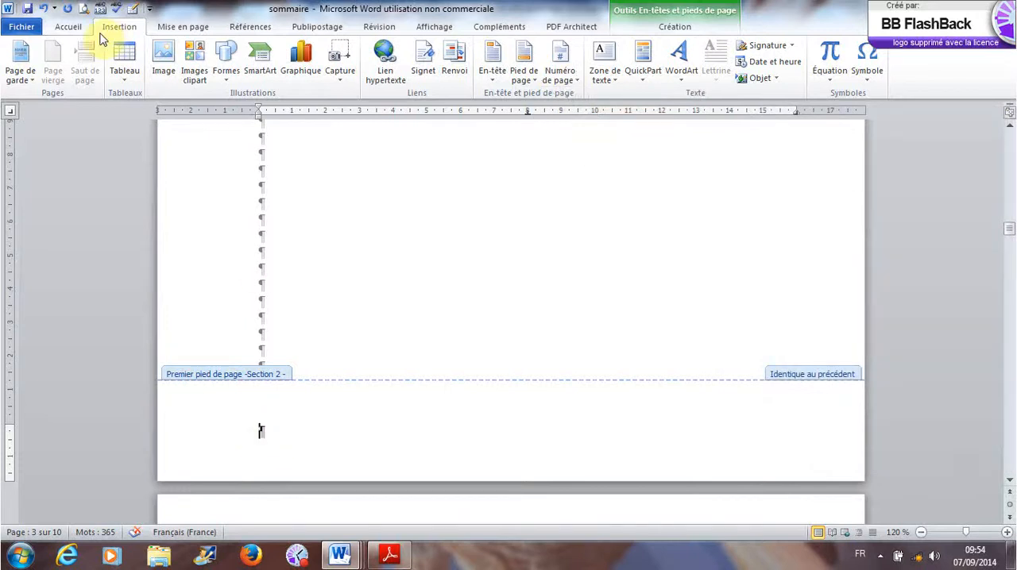
- Open the predefined footer designs for the first-page footer of Section 2
click(526, 80)
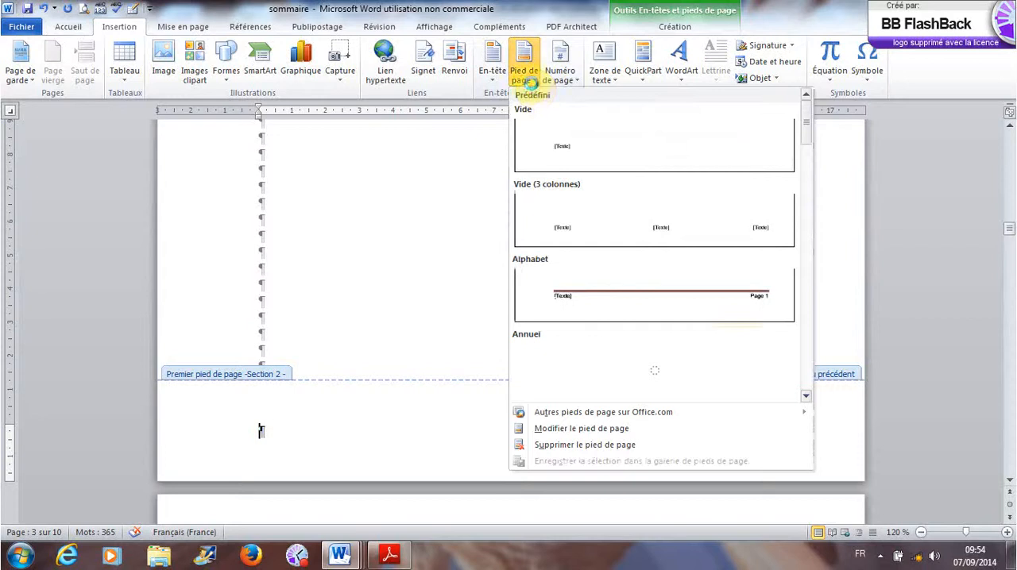
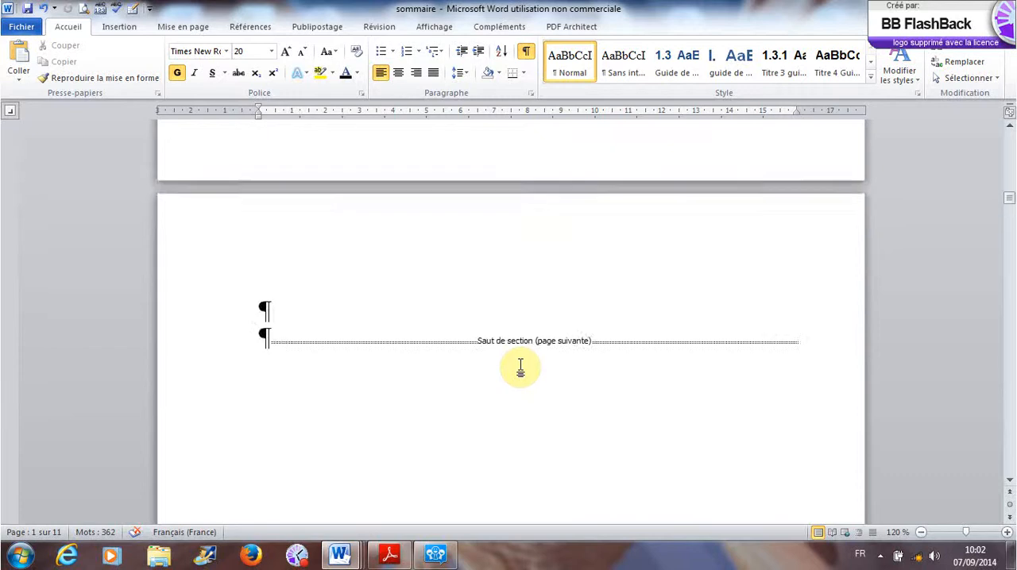
scroll(521, 366, up, 5)
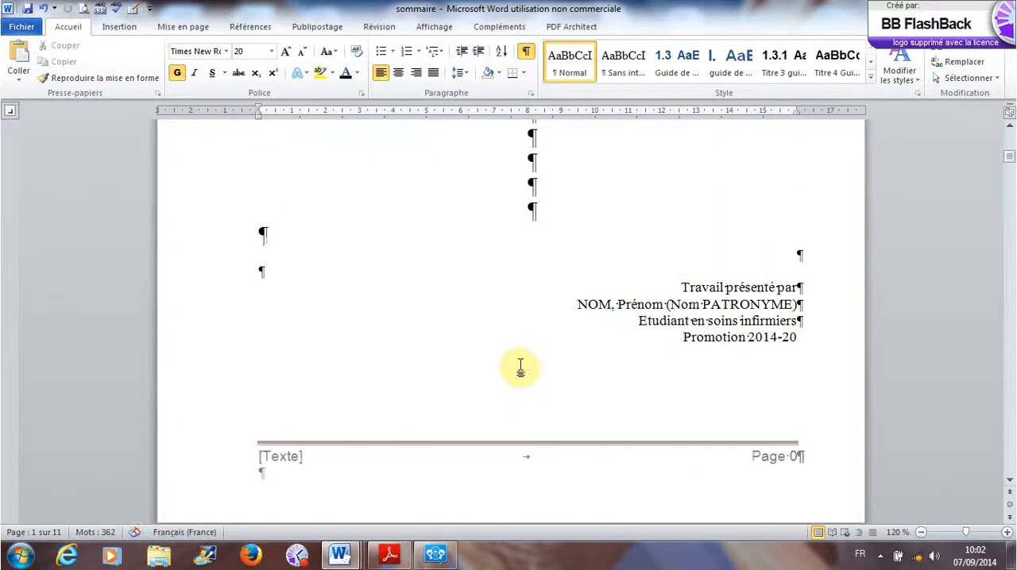
- Complete the promotion line on the cover page so it reads "Promotion 2014-2017"
click(813, 343)
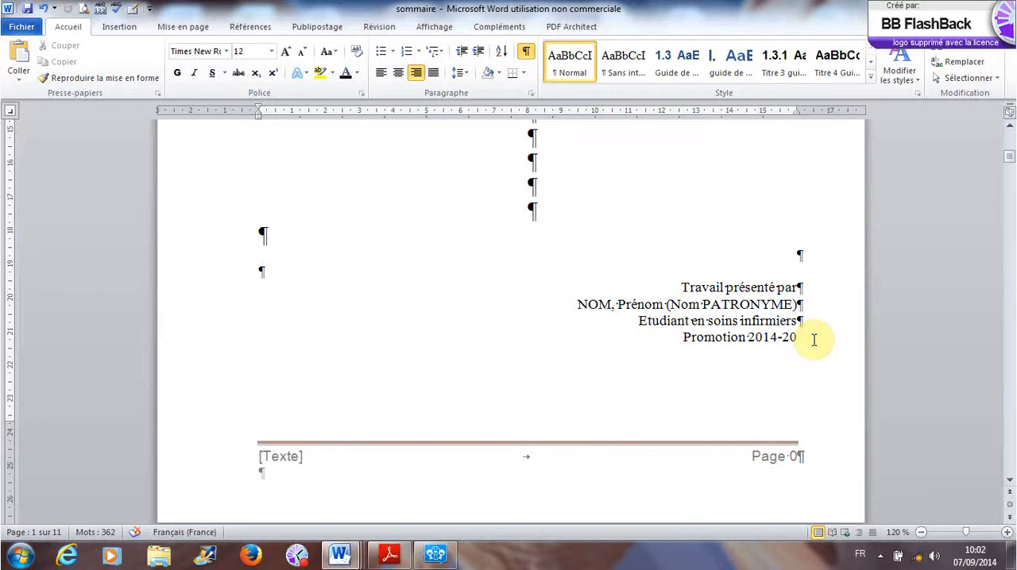
text(17)
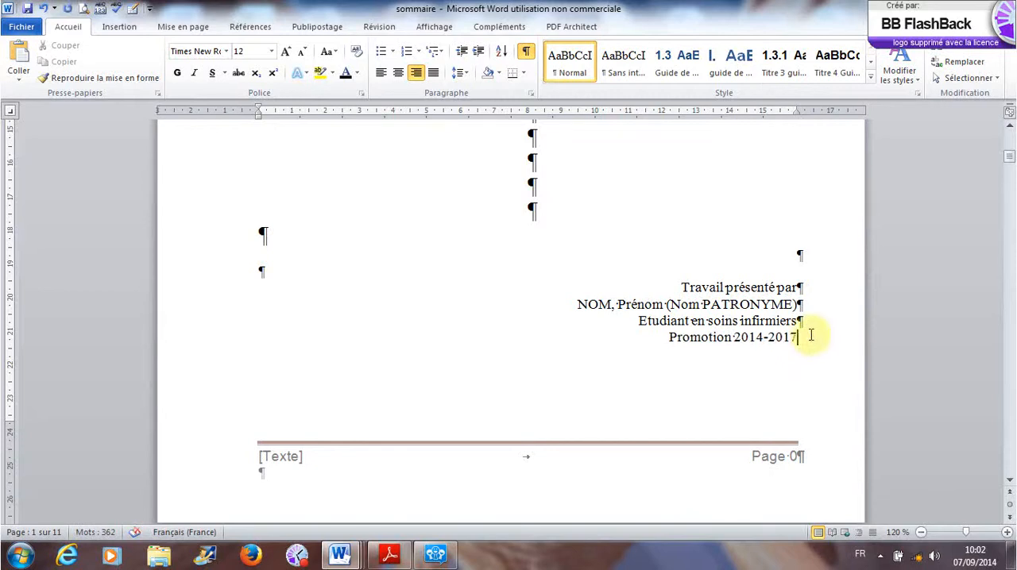
- Insert a page break directly after the promotion line on the cover page
click(179, 28)
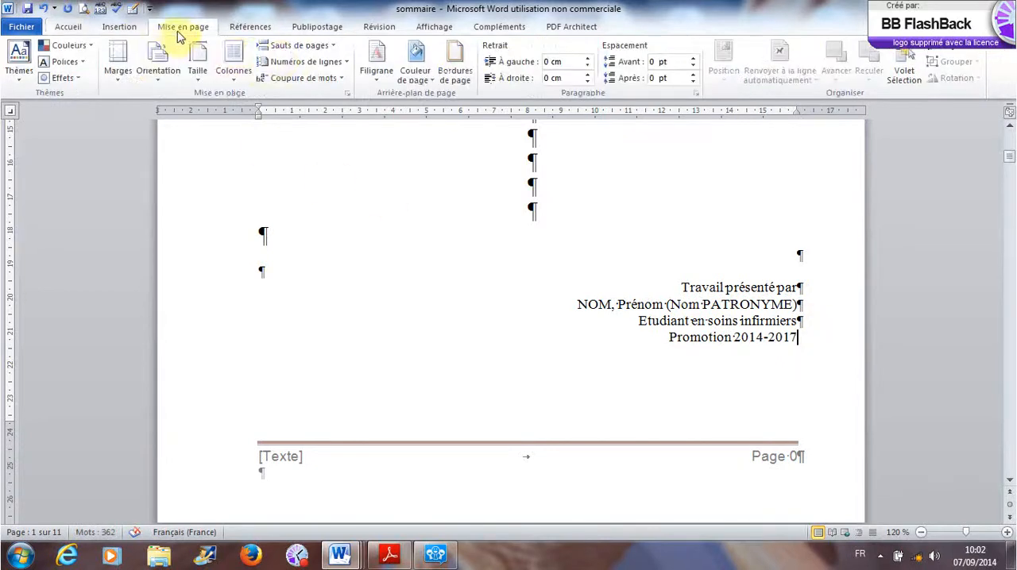
click(327, 49)
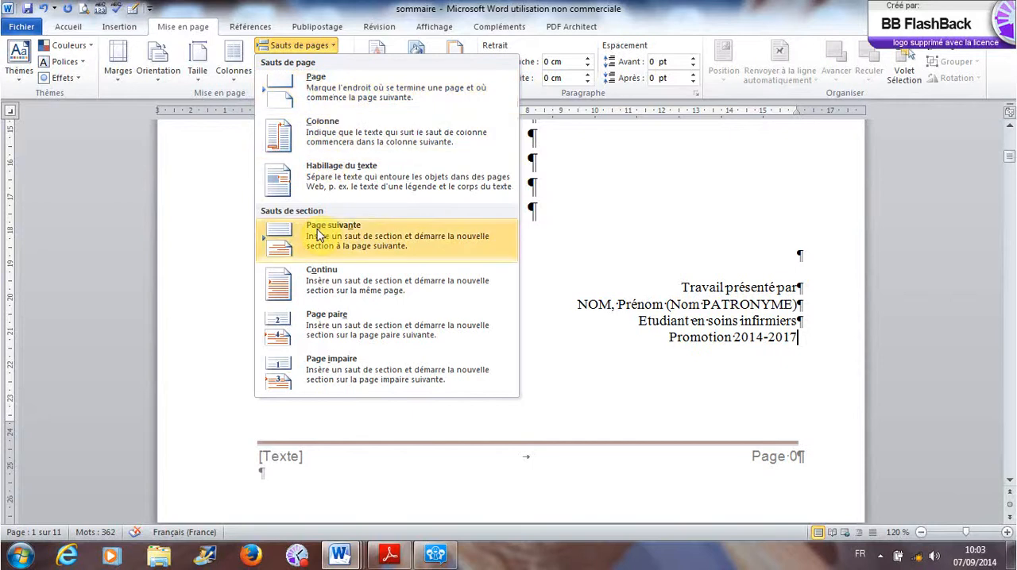
click(336, 94)
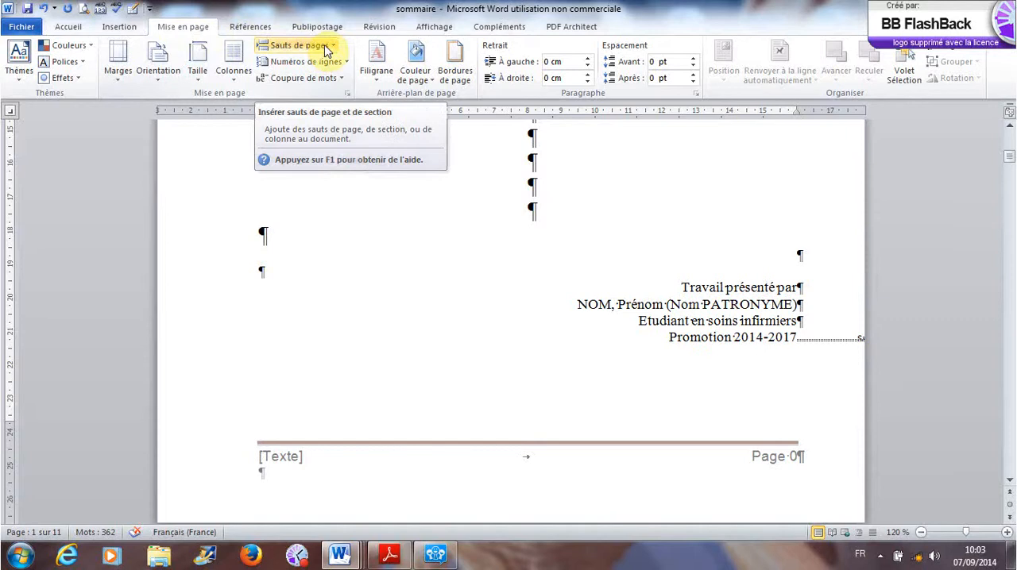
- Turn off the different first page option for the Section 1 footer on the cover page
double_click(314, 450)
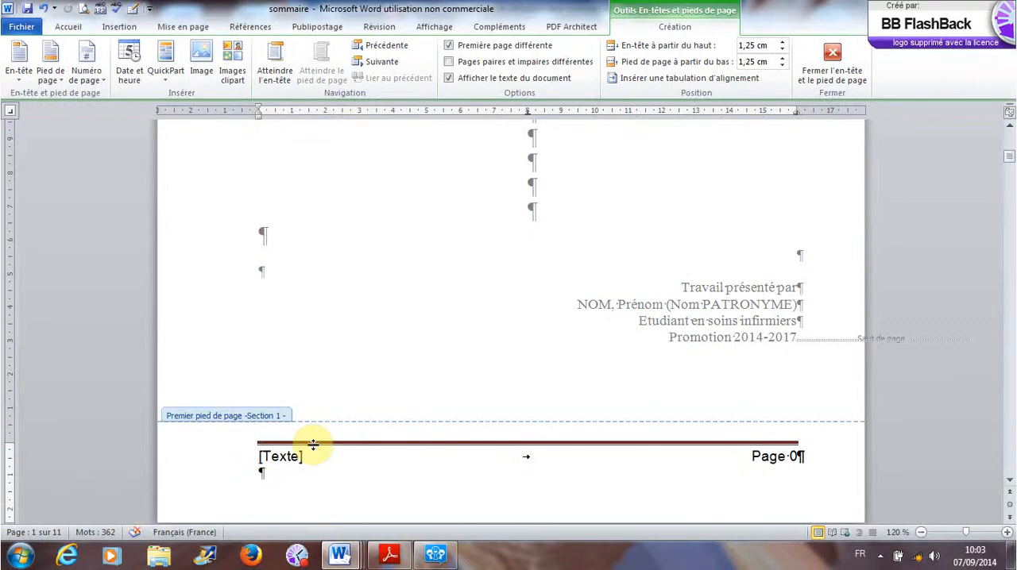
click(450, 46)
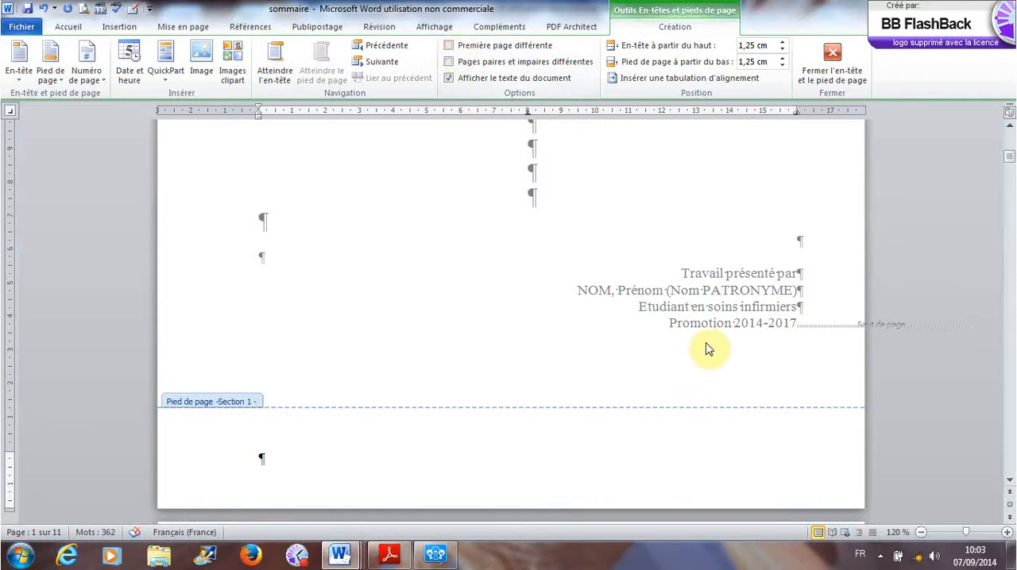
click(449, 46)
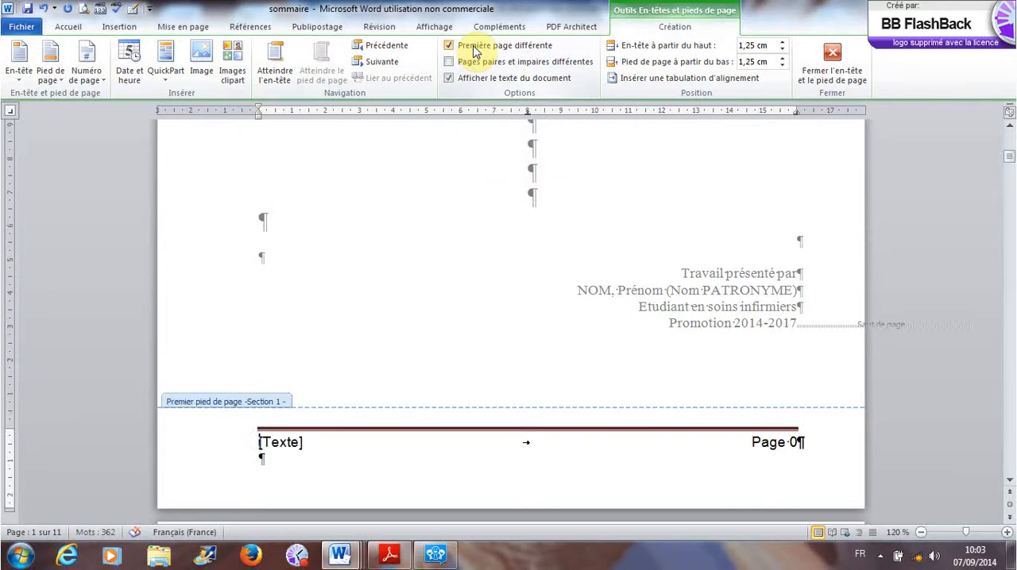
click(474, 52)
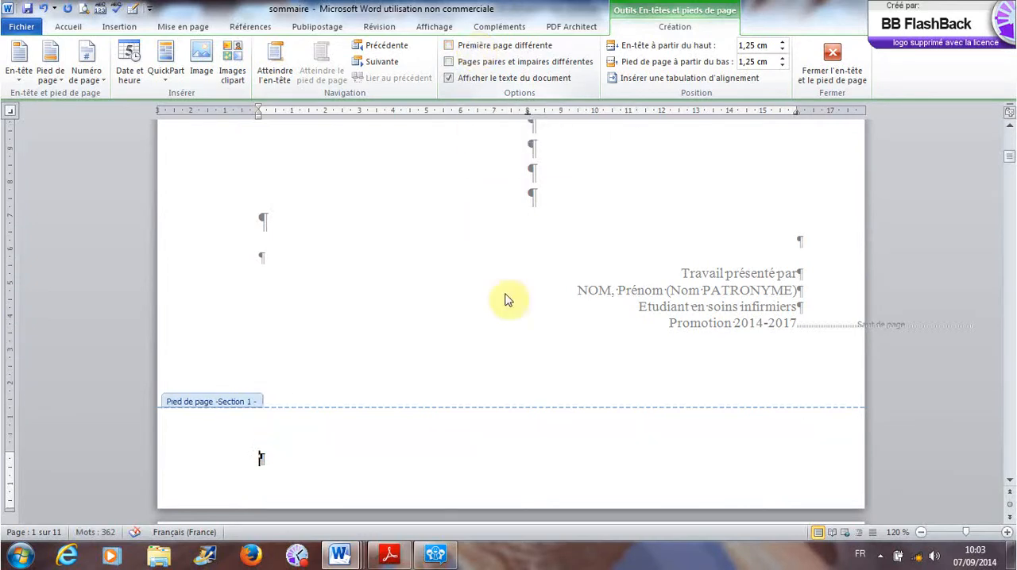
- Examine the Section 2 footer and the first-page header and footer of Section 3, then return to the body text
scroll(561, 376, down, 5)
scroll(560, 374, down, 20)
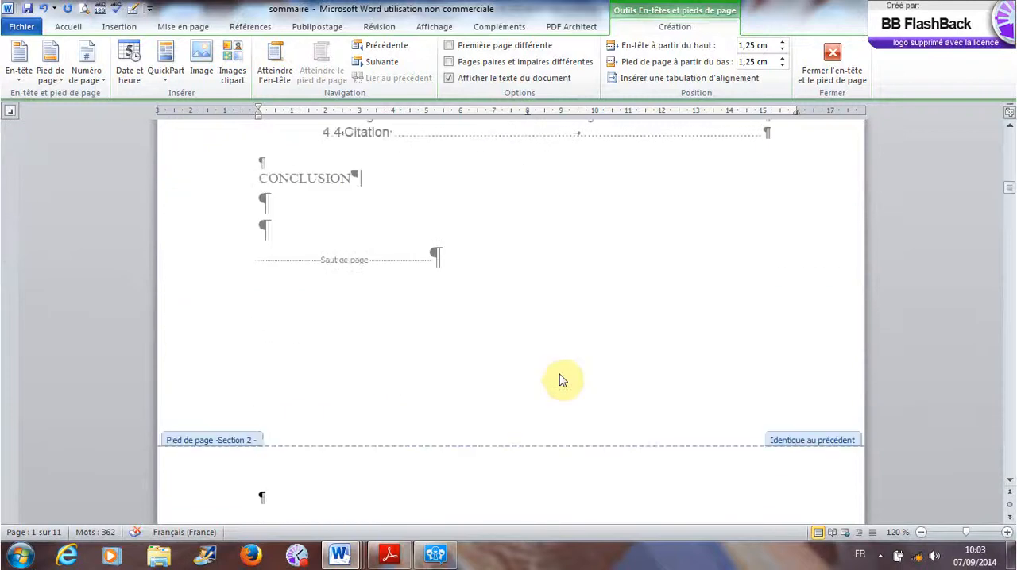
scroll(561, 379, down, 20)
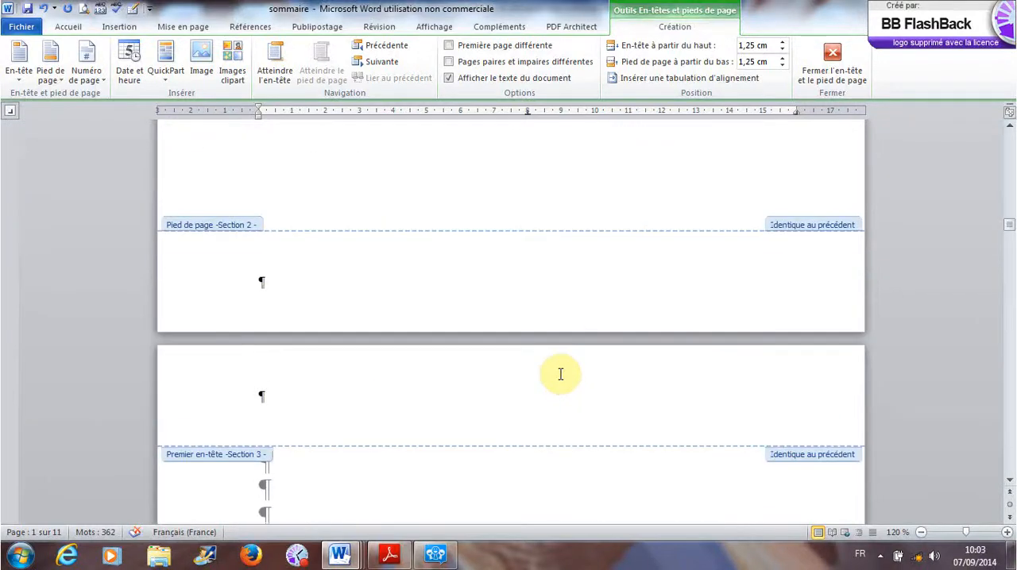
scroll(561, 377, down, 20)
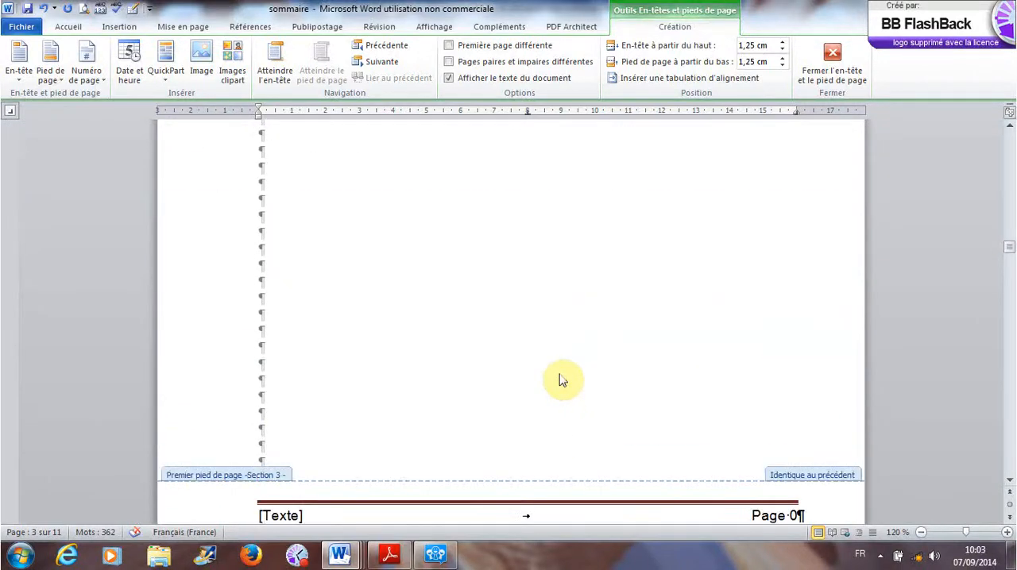
scroll(560, 380, up, 10)
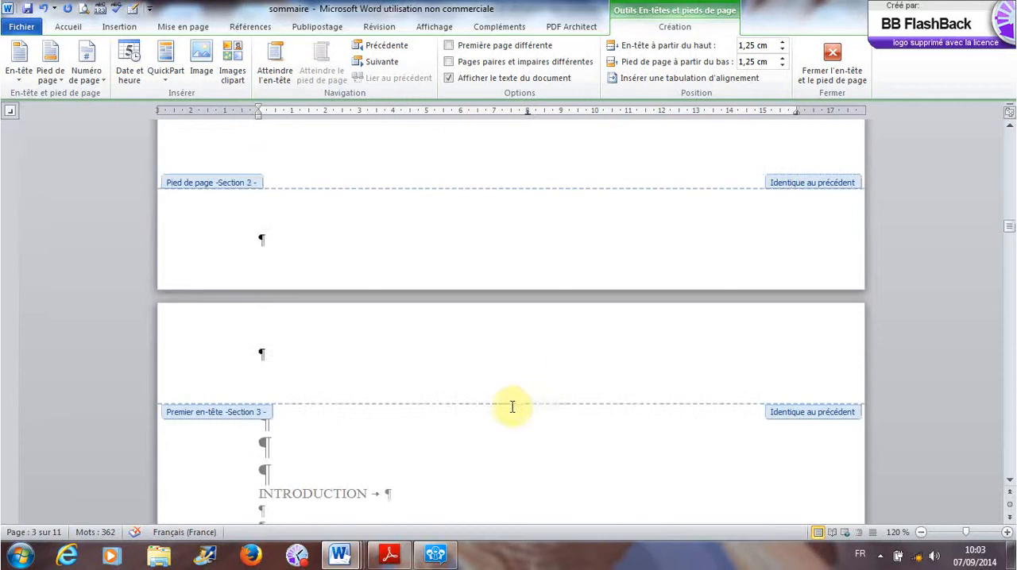
scroll(467, 482, down, 6)
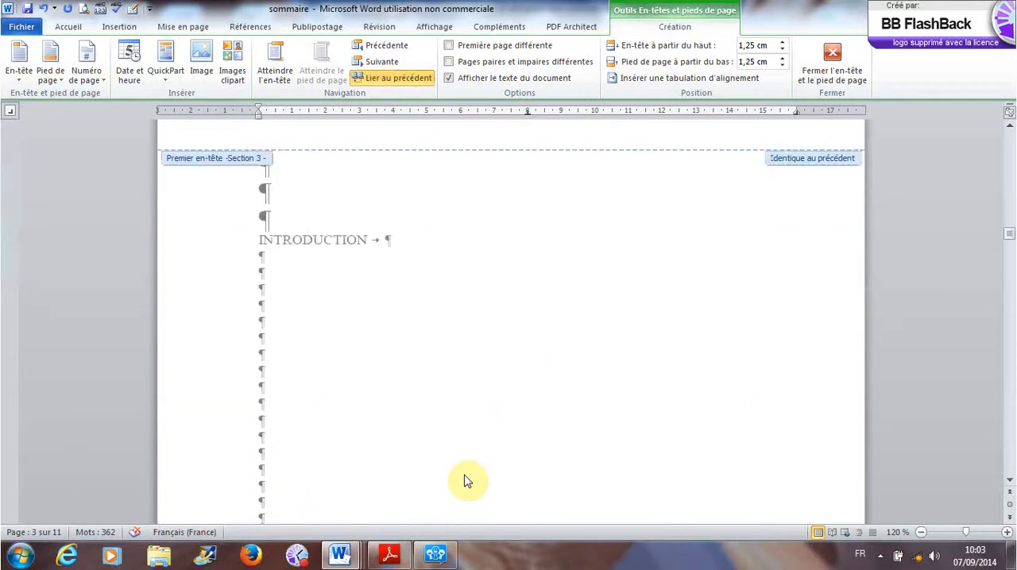
scroll(466, 479, up, 7)
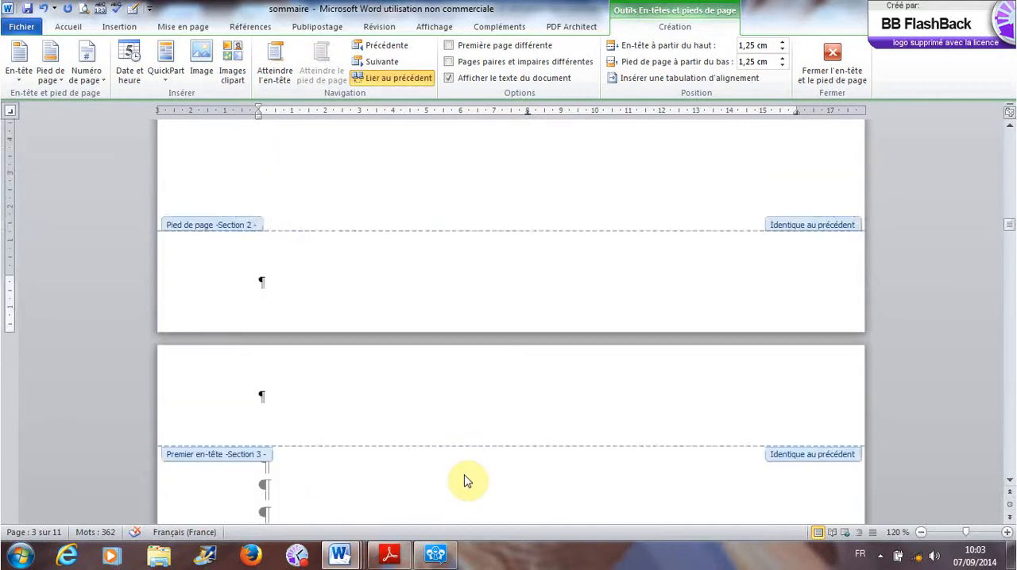
double_click(416, 187)
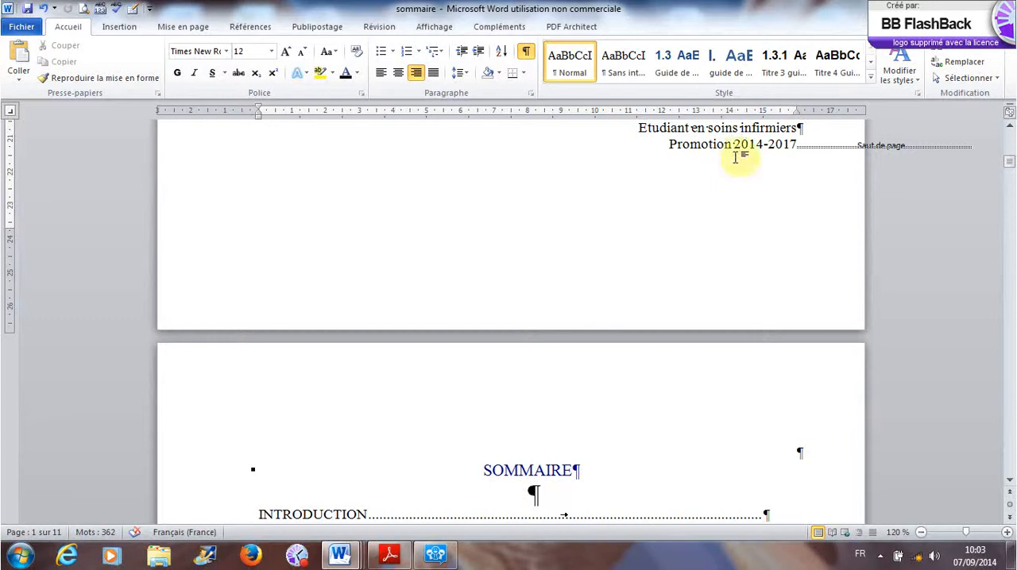
- Move the page and section breaks after "Promotion 2014-2017" onto their own line and left-align that line
scroll(585, 302, up, 6)
scroll(588, 306, up, 5)
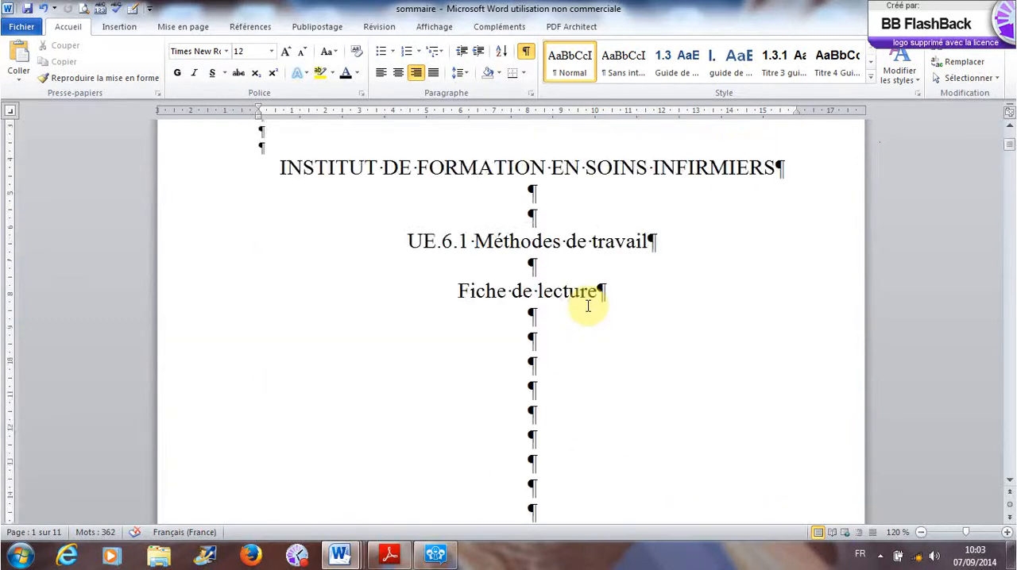
scroll(587, 306, down, 8)
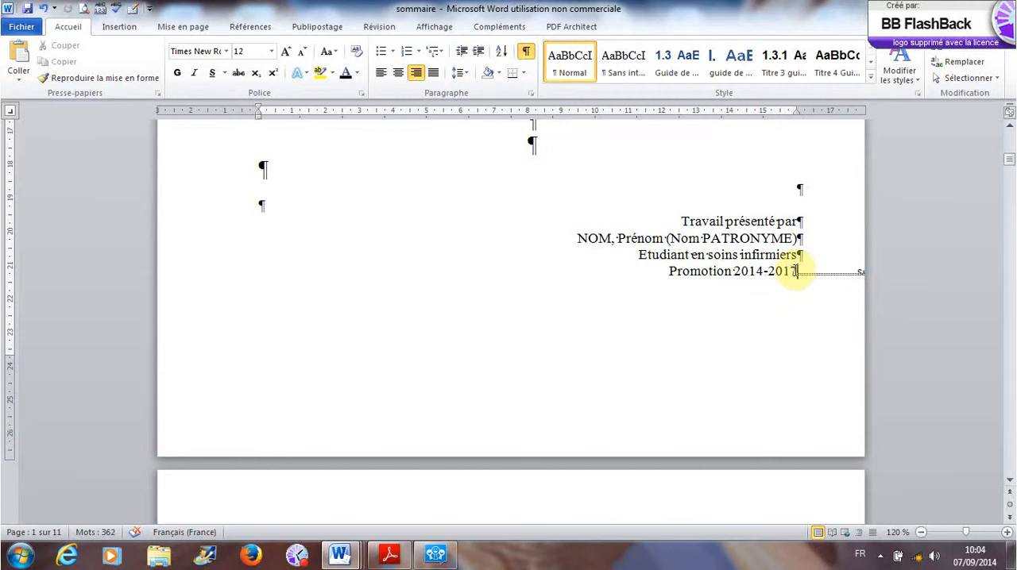
key(Return)
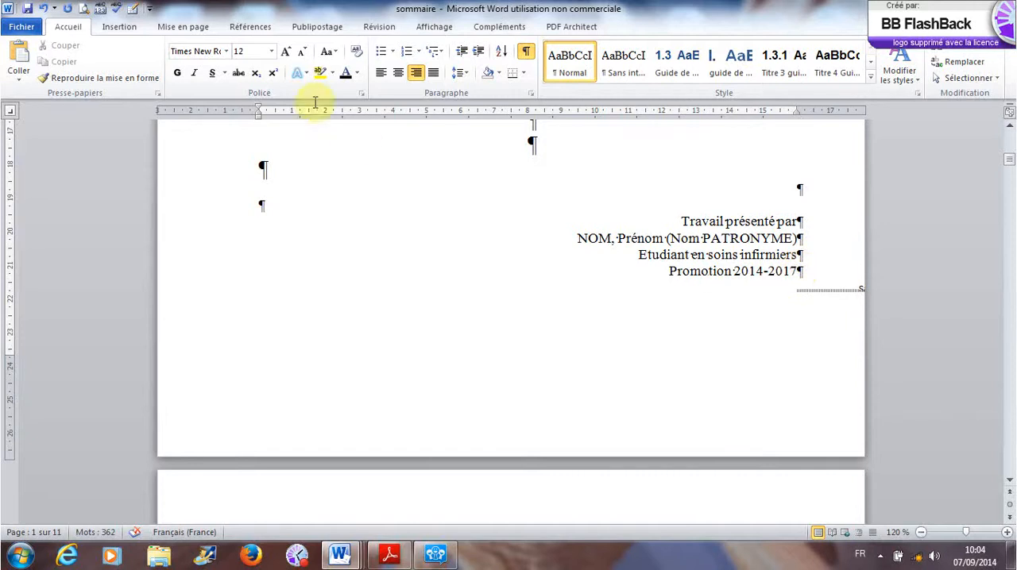
click(382, 74)
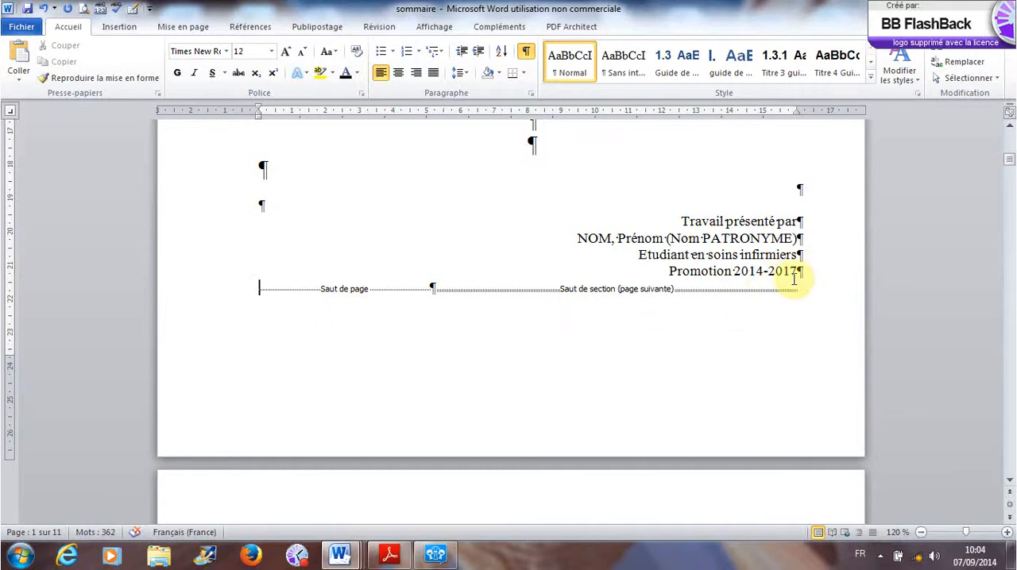
- Delete the page break below CONCLUSION to bring the section break up onto the SOMMAIRE page
scroll(748, 354, down, 5)
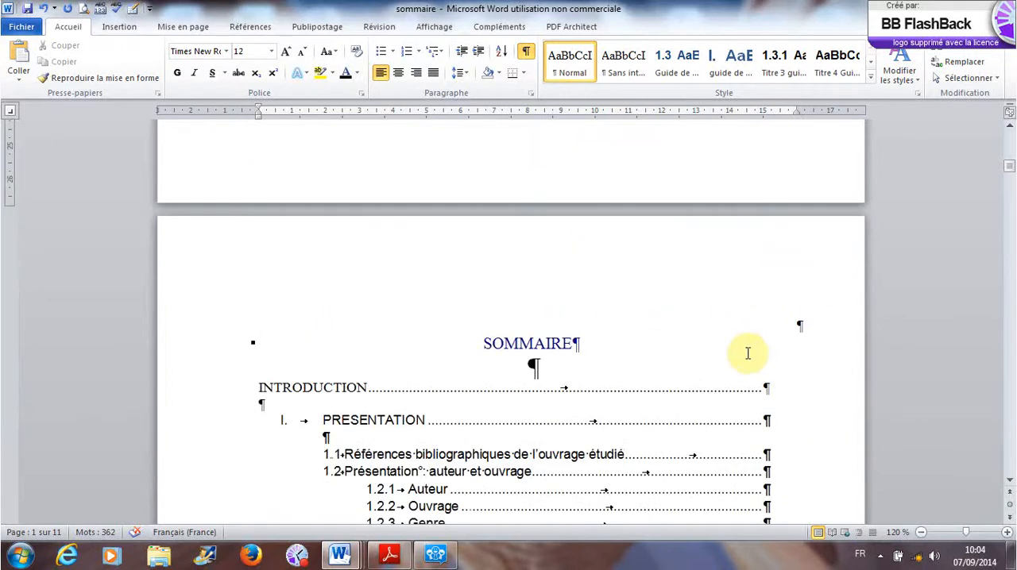
scroll(747, 354, down, 11)
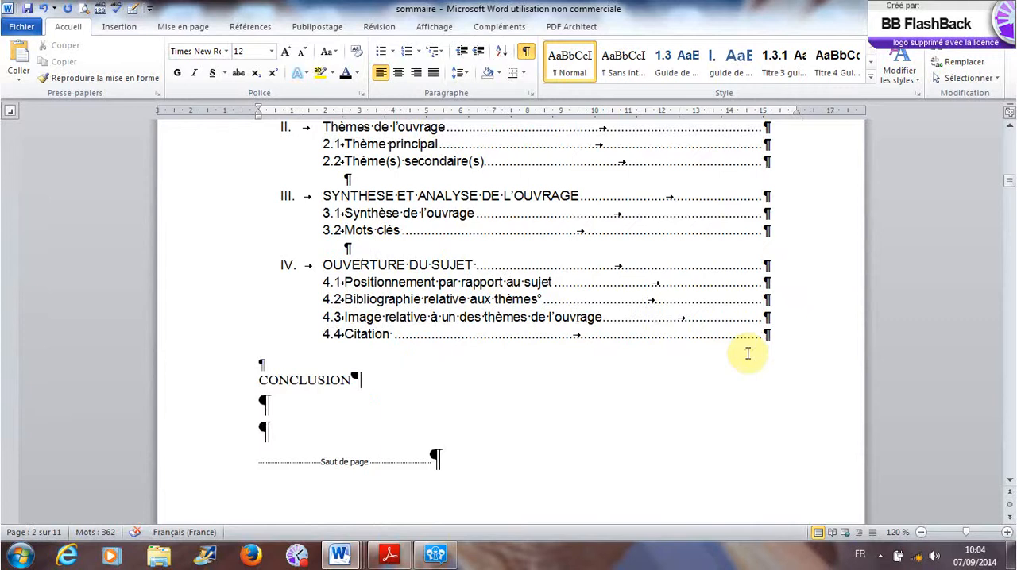
scroll(747, 354, up, 9)
scroll(748, 354, down, 7)
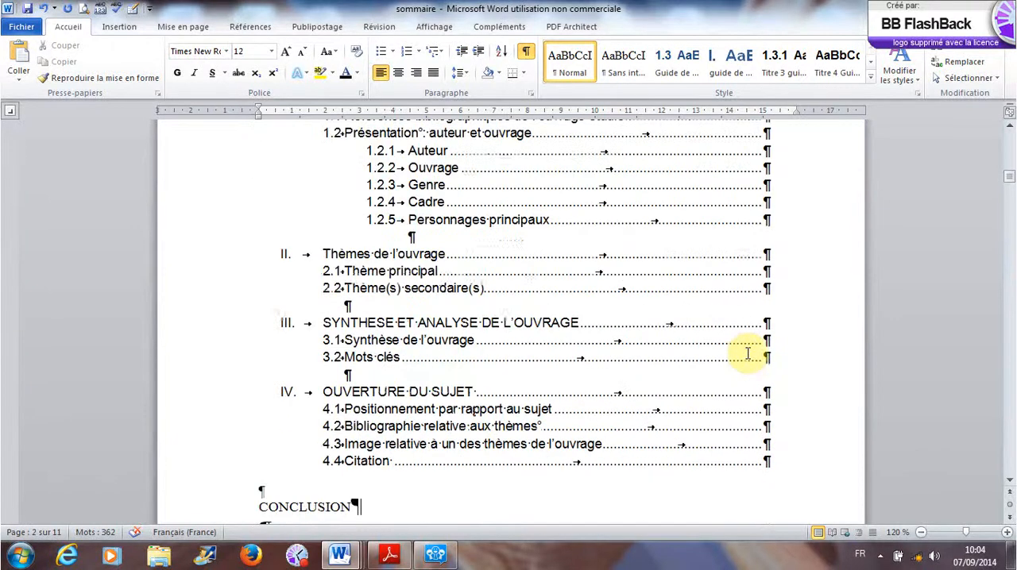
scroll(747, 354, down, 4)
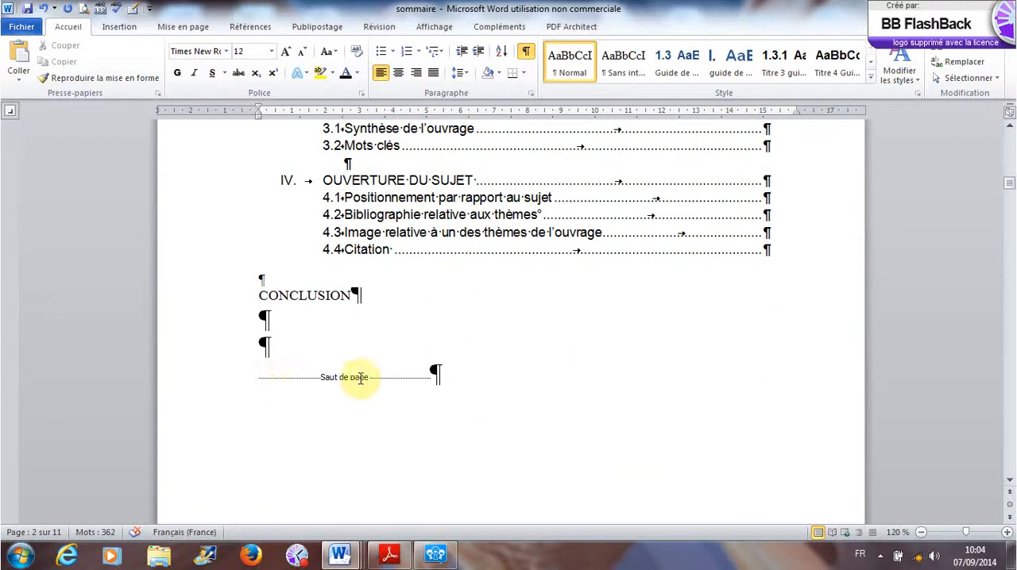
scroll(486, 378, down, 2)
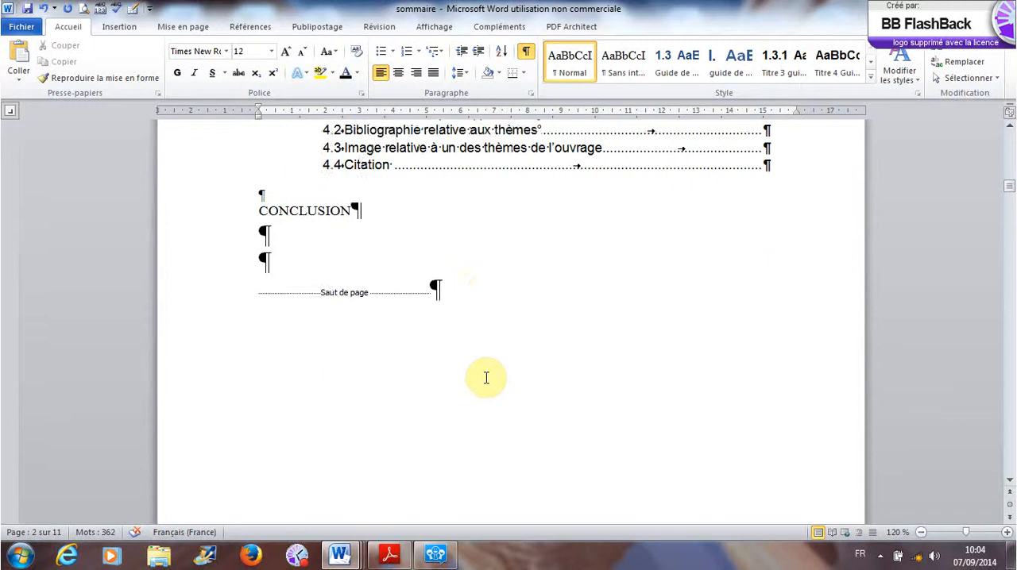
scroll(486, 378, down, 8)
scroll(487, 378, up, 7)
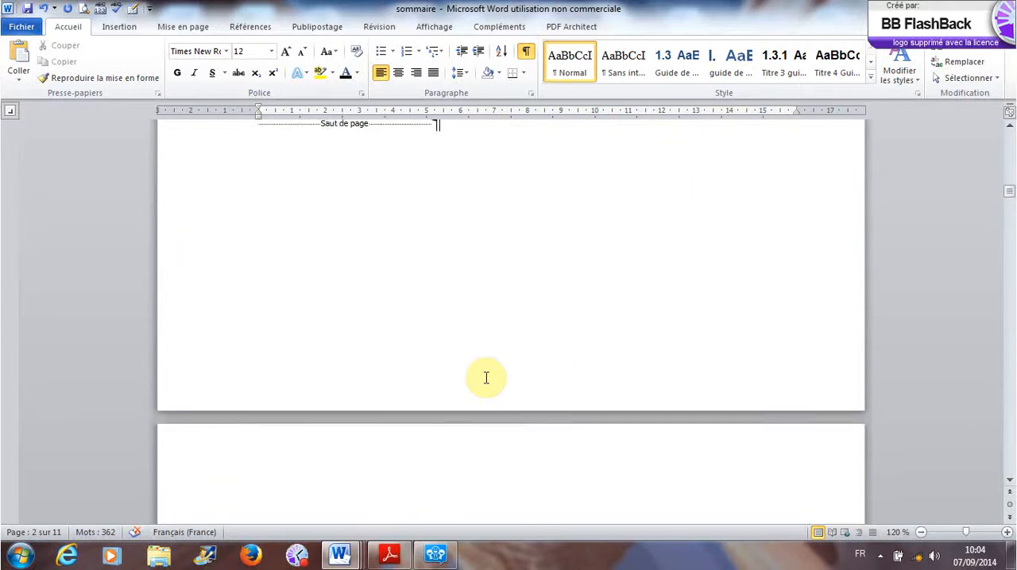
scroll(486, 378, down, 6)
click(301, 377)
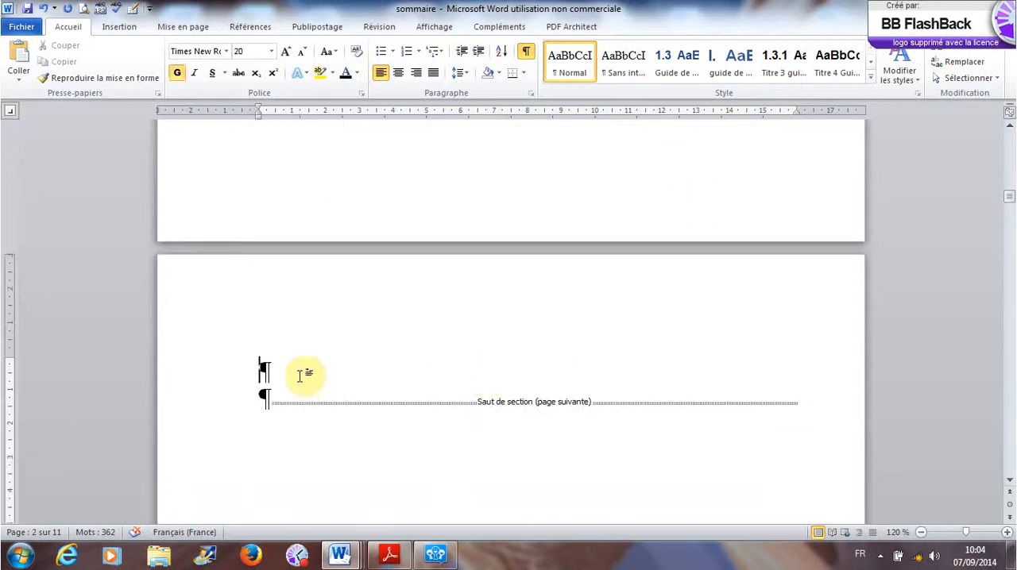
key(BackSpace)
key(BackSpace)
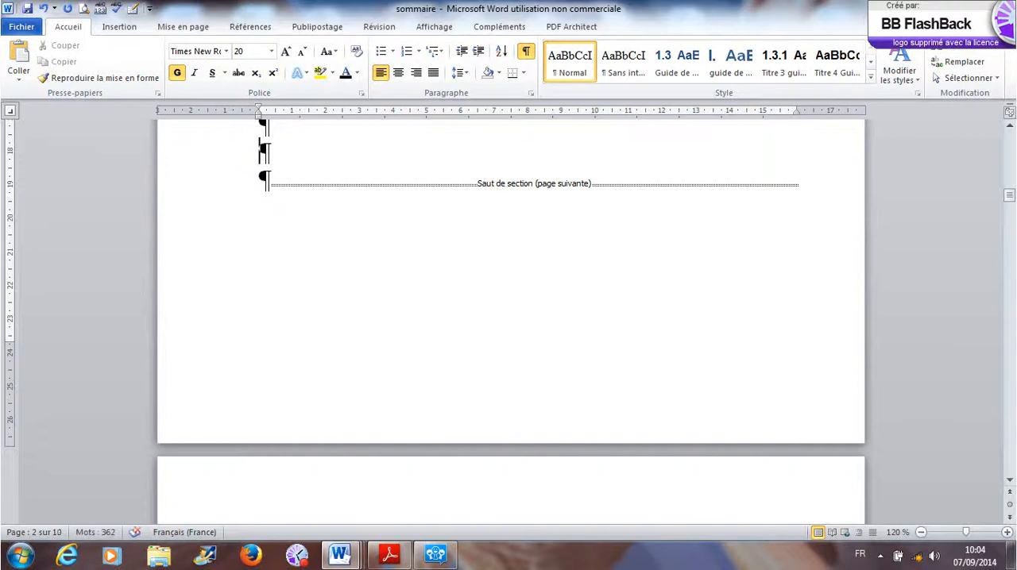
- Examine the section break below CONCLUSION and the footer of the page that follows it
scroll(424, 391, up, 5)
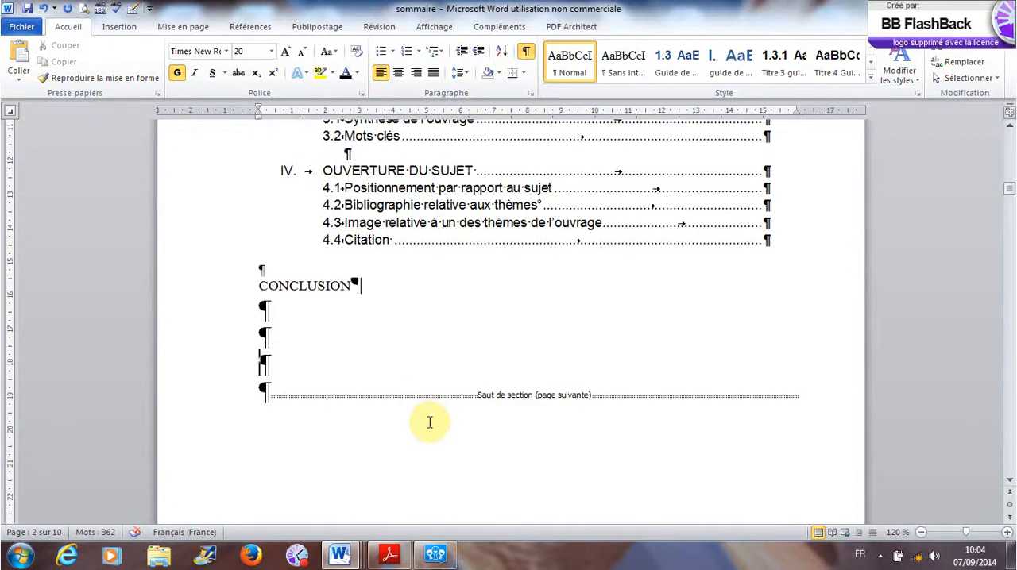
scroll(429, 423, down, 5)
scroll(429, 423, up, 7)
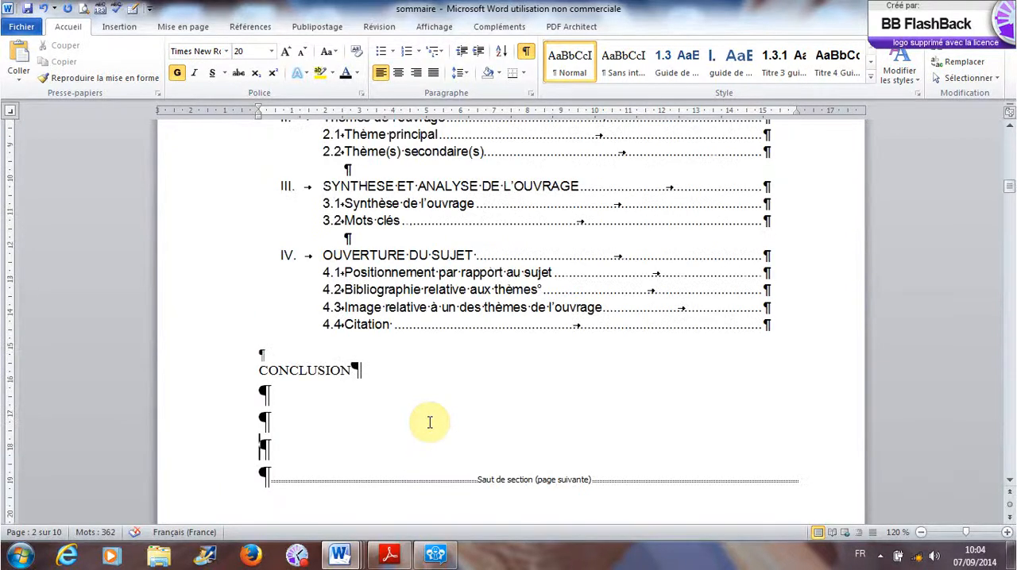
scroll(429, 423, down, 13)
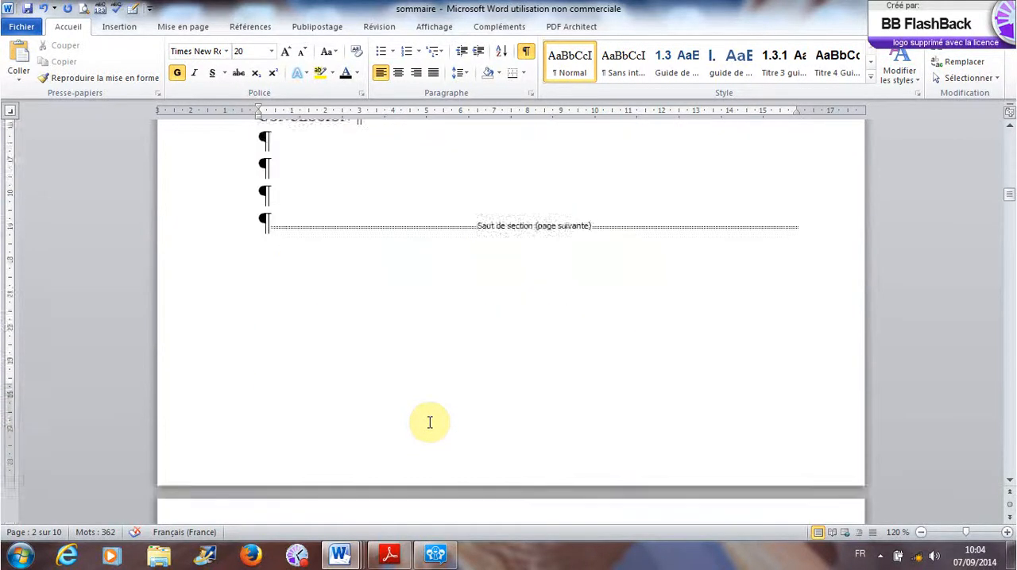
scroll(429, 423, up, 7)
scroll(429, 423, up, 4)
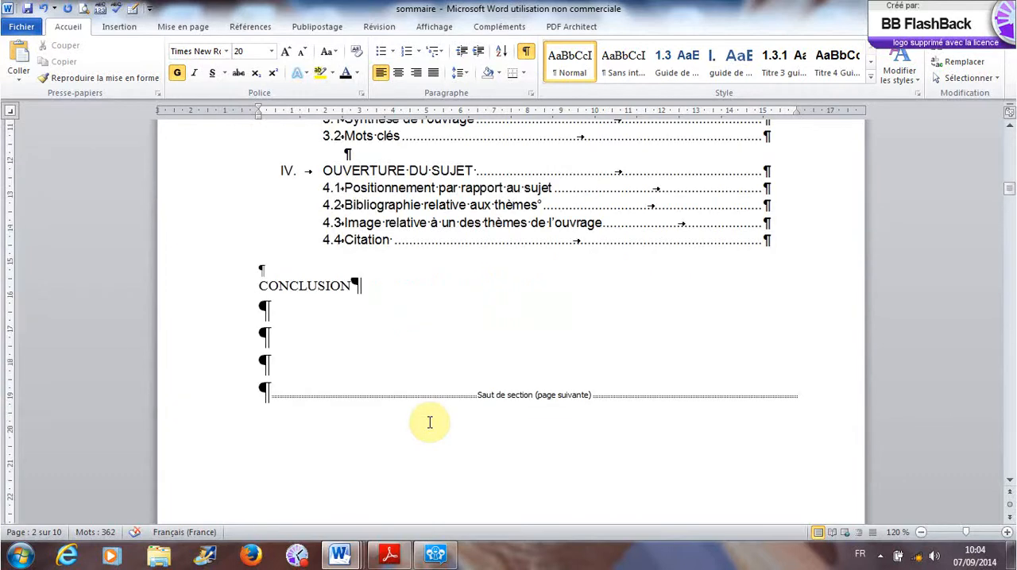
scroll(429, 422, down, 15)
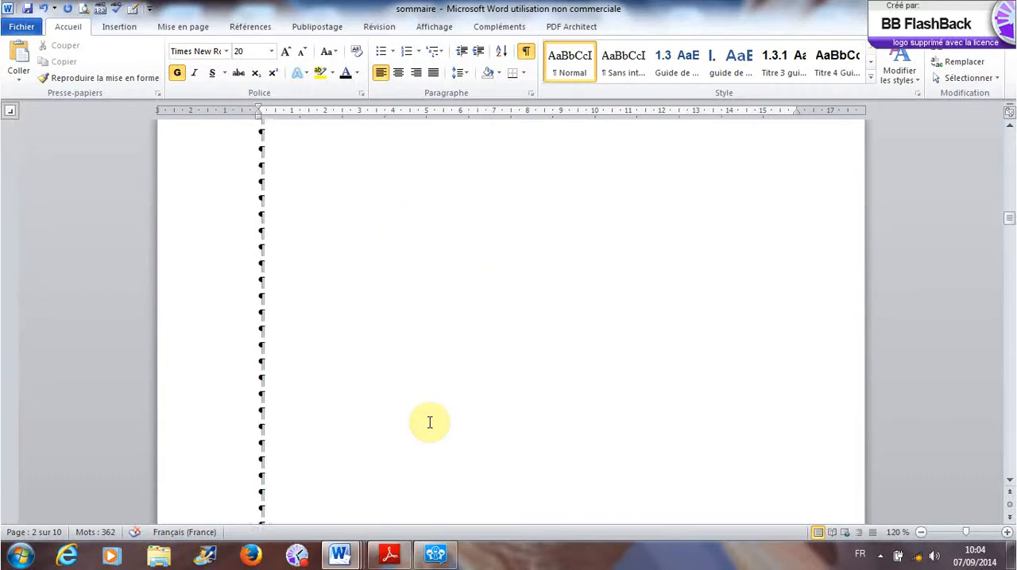
scroll(429, 423, down, 3)
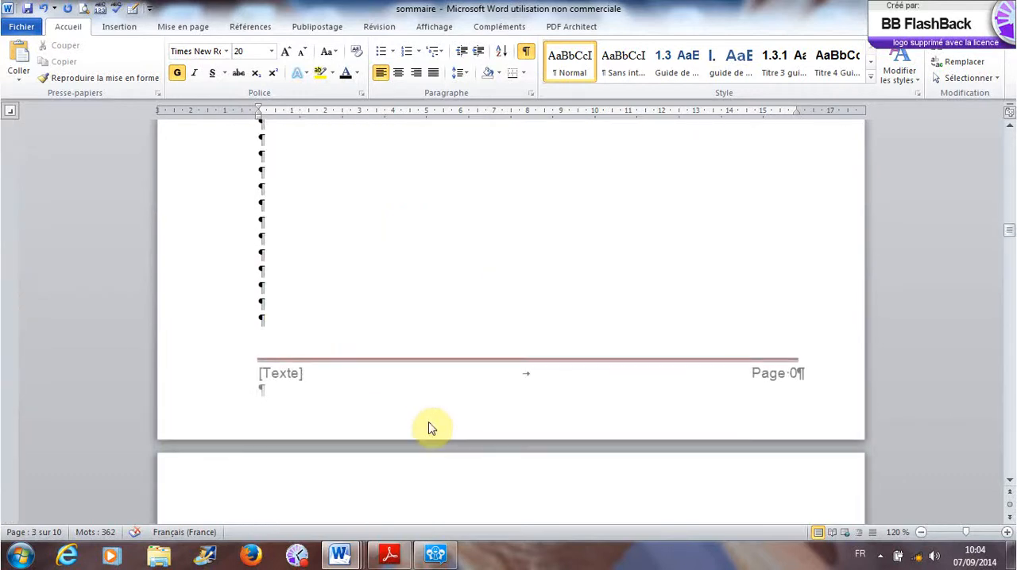
- Examine the section breaks from the cover page to the INTRODUCTION page, then open that page's first-page footer
scroll(429, 425, up, 20)
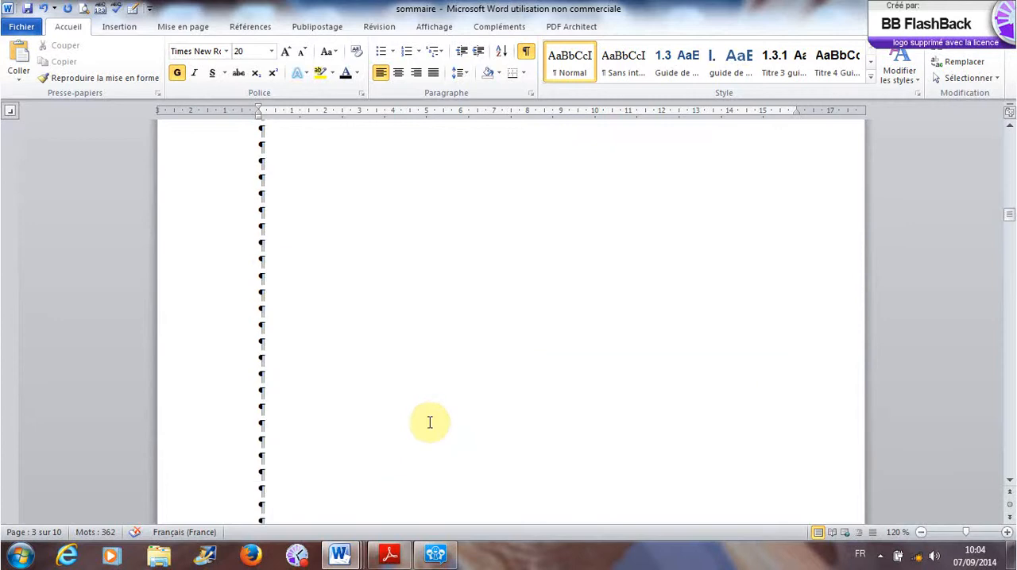
scroll(429, 422, up, 6)
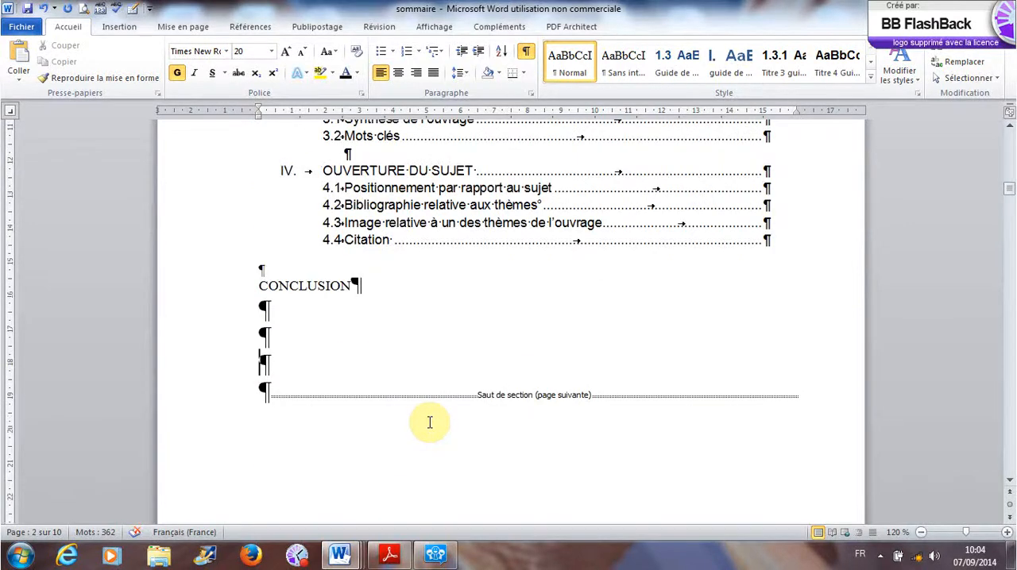
scroll(429, 423, up, 3)
scroll(429, 422, down, 2)
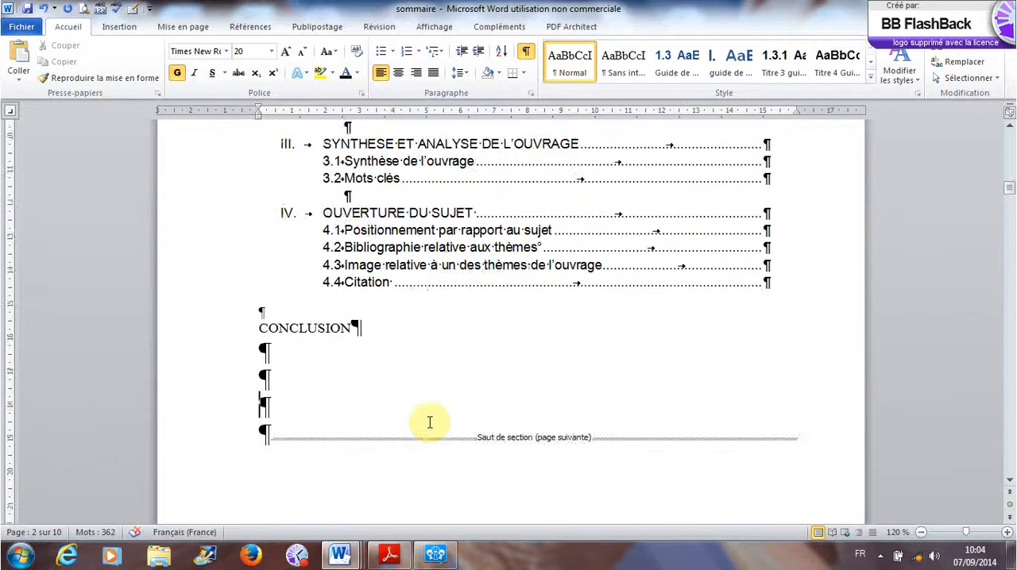
scroll(429, 422, up, 10)
scroll(429, 423, up, 20)
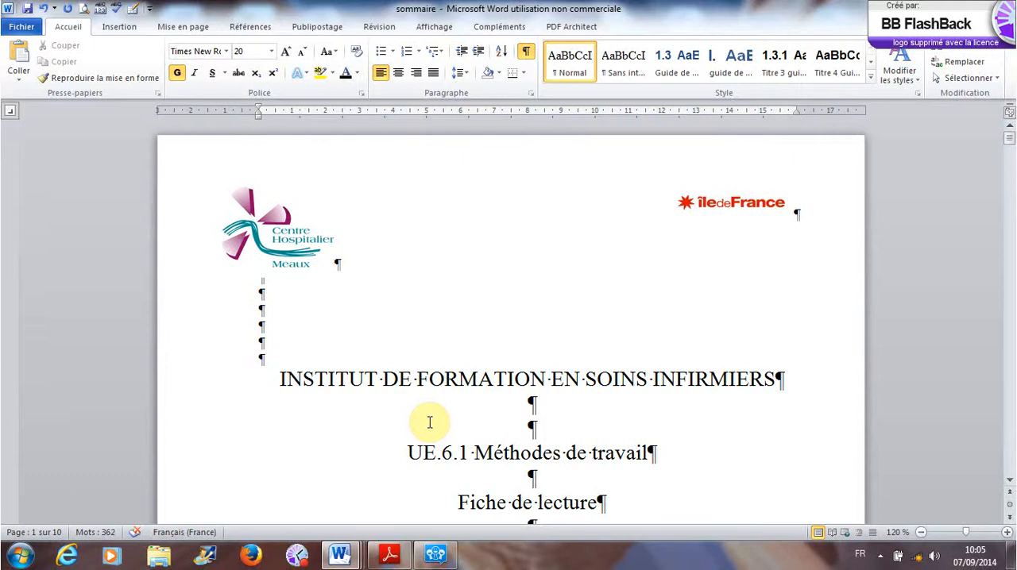
scroll(429, 423, down, 10)
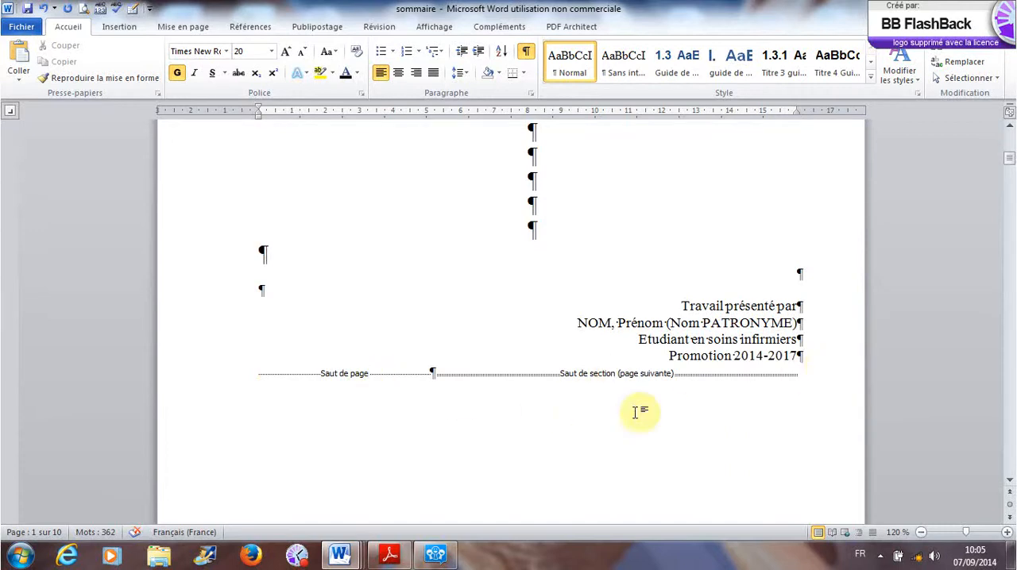
scroll(425, 481, down, 15)
scroll(428, 480, down, 1)
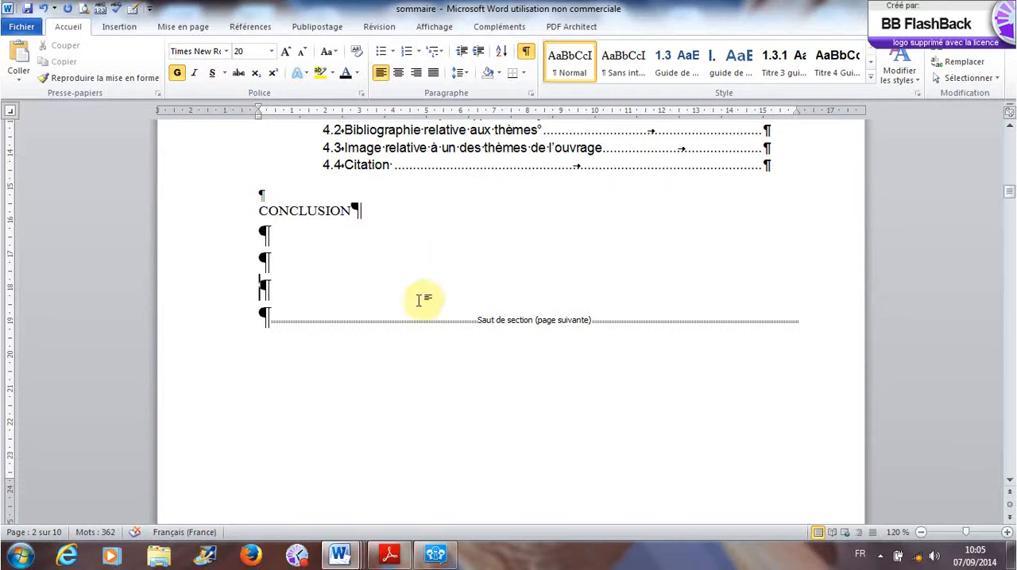
scroll(416, 425, down, 7)
scroll(415, 428, down, 10)
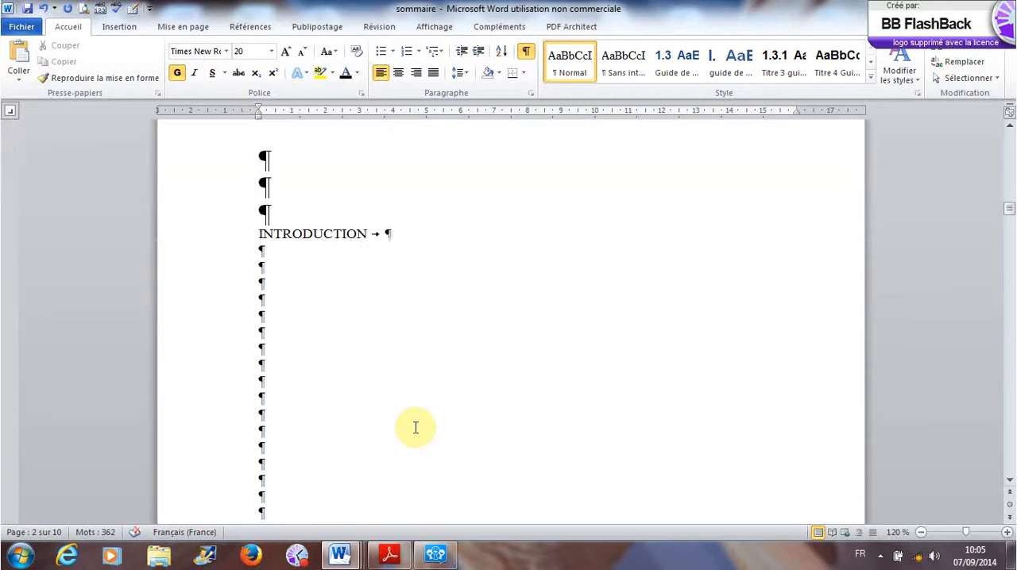
scroll(416, 428, down, 3)
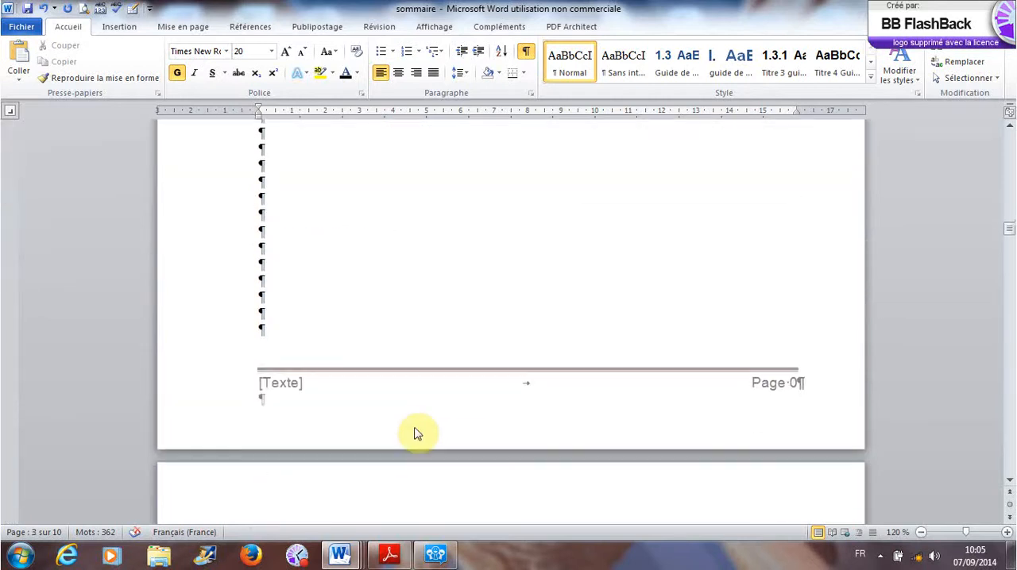
double_click(429, 369)
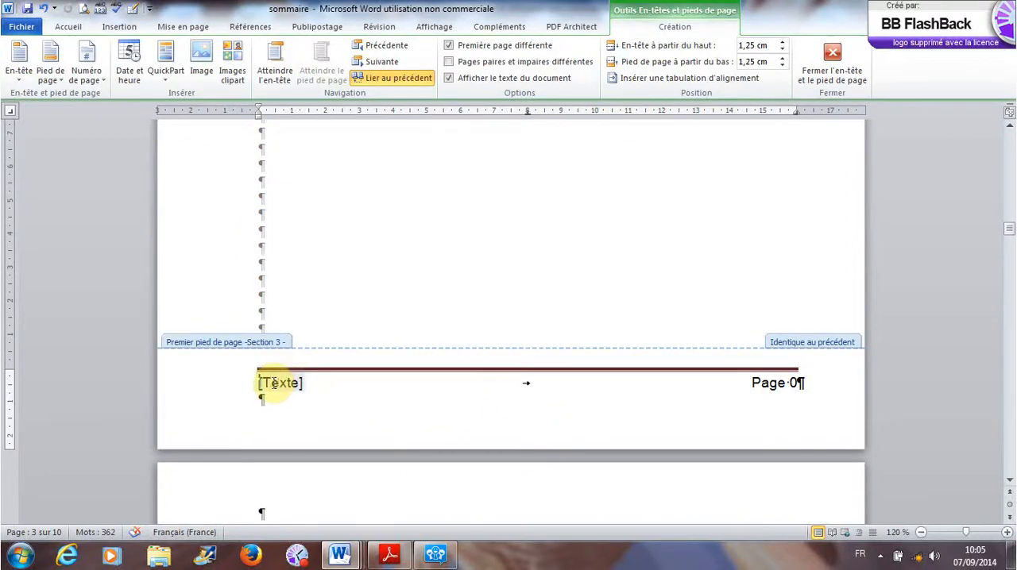
click(745, 387)
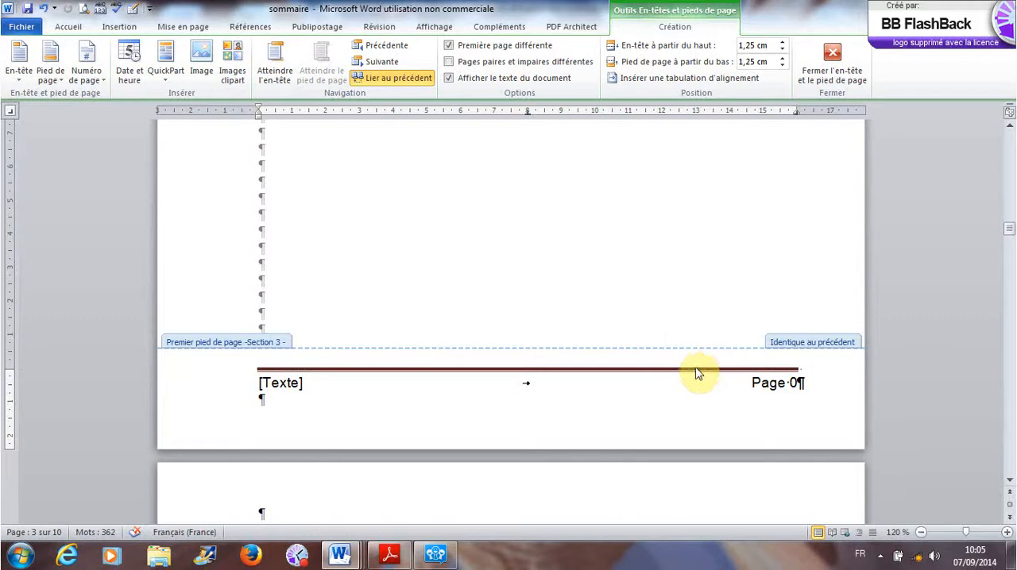
double_click(685, 18)
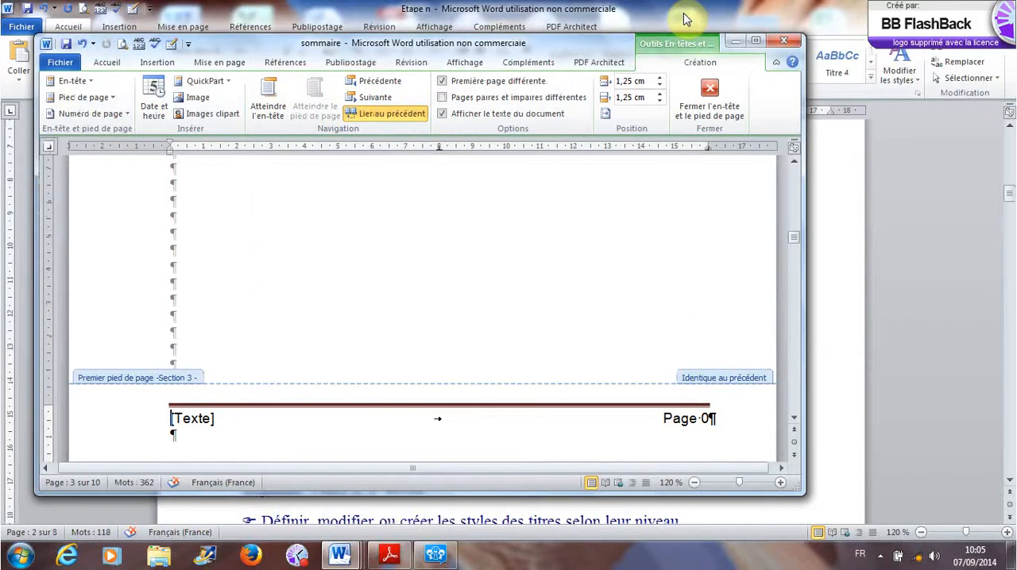
click(735, 40)
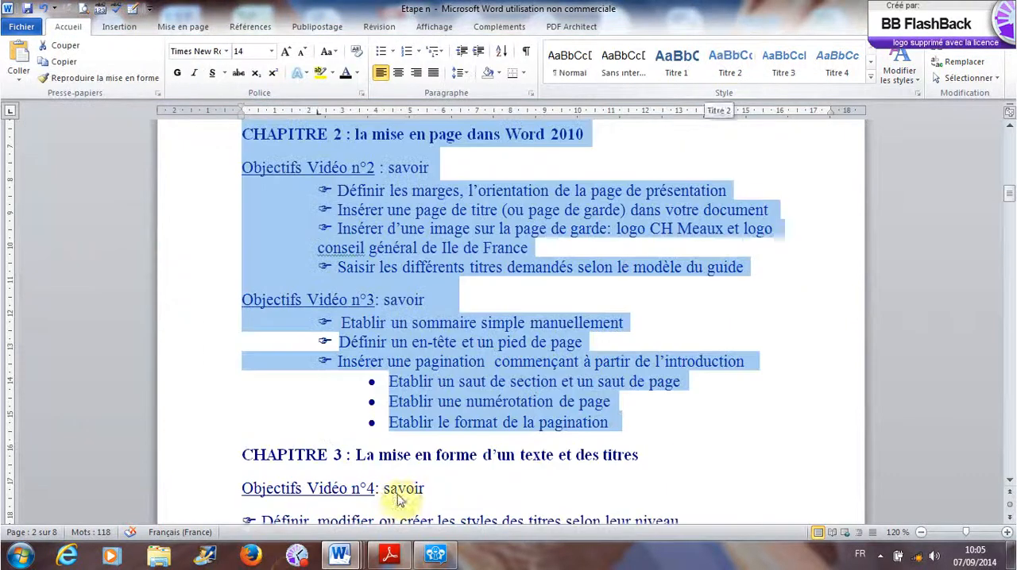
click(342, 556)
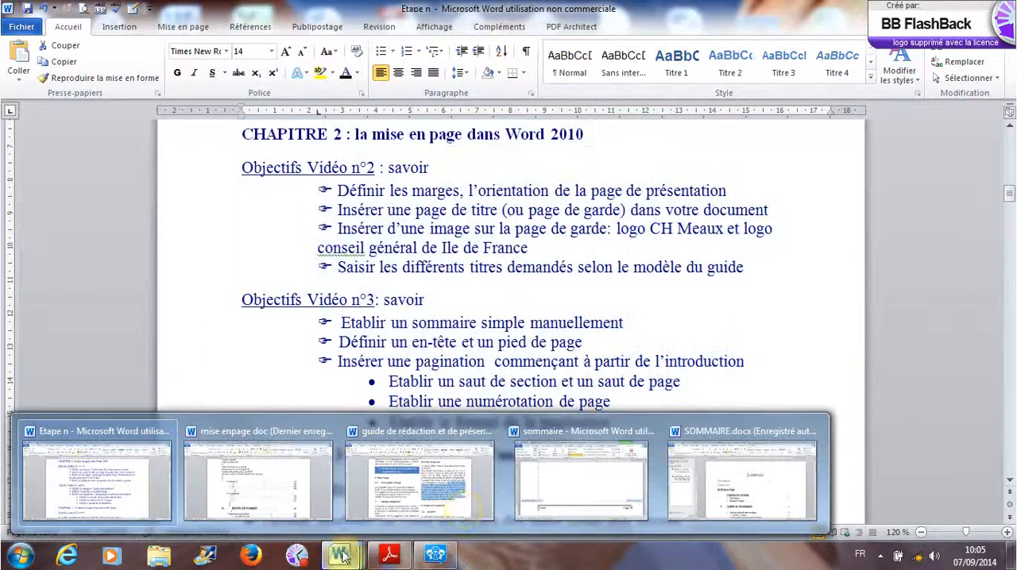
click(604, 493)
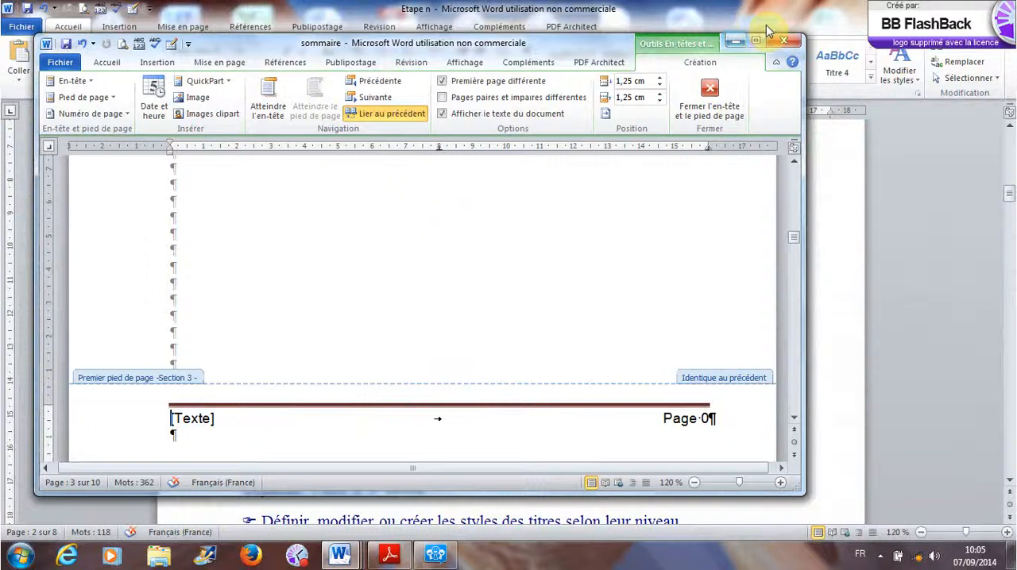
click(755, 40)
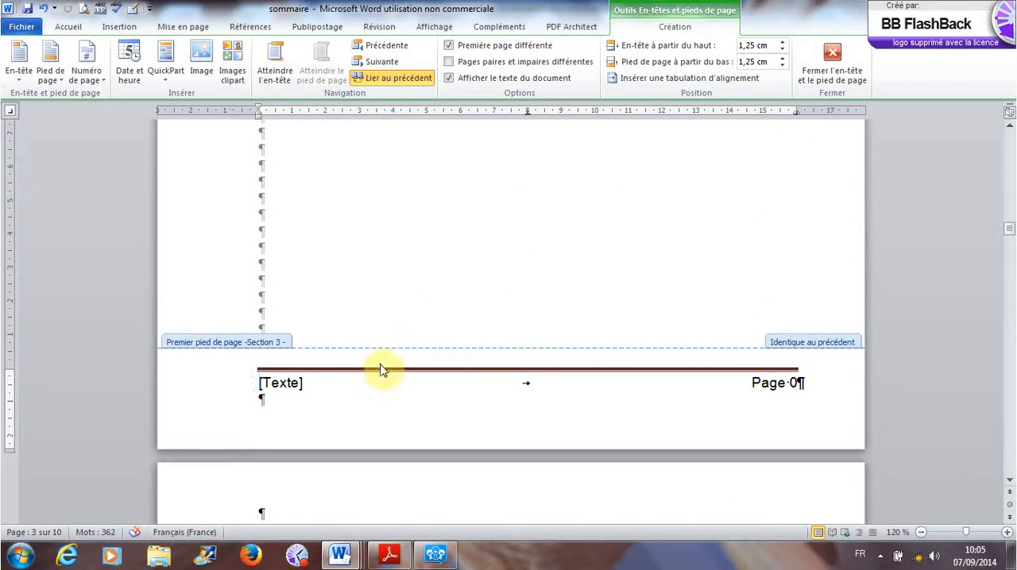
- Select the whole footer line containing [Texte] and the page number and view the available font colours
drag(380, 373, 379, 369)
click(68, 27)
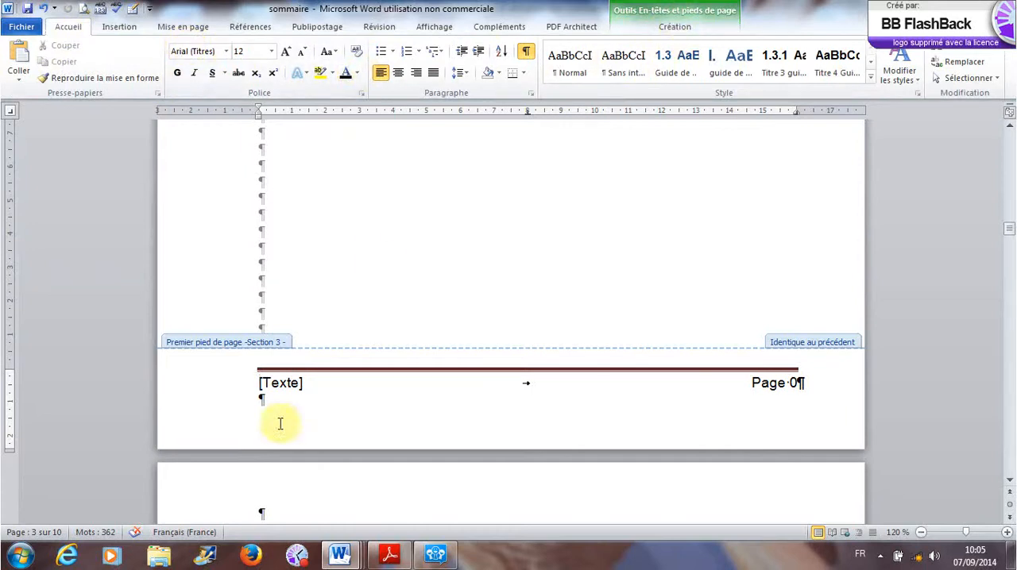
click(228, 383)
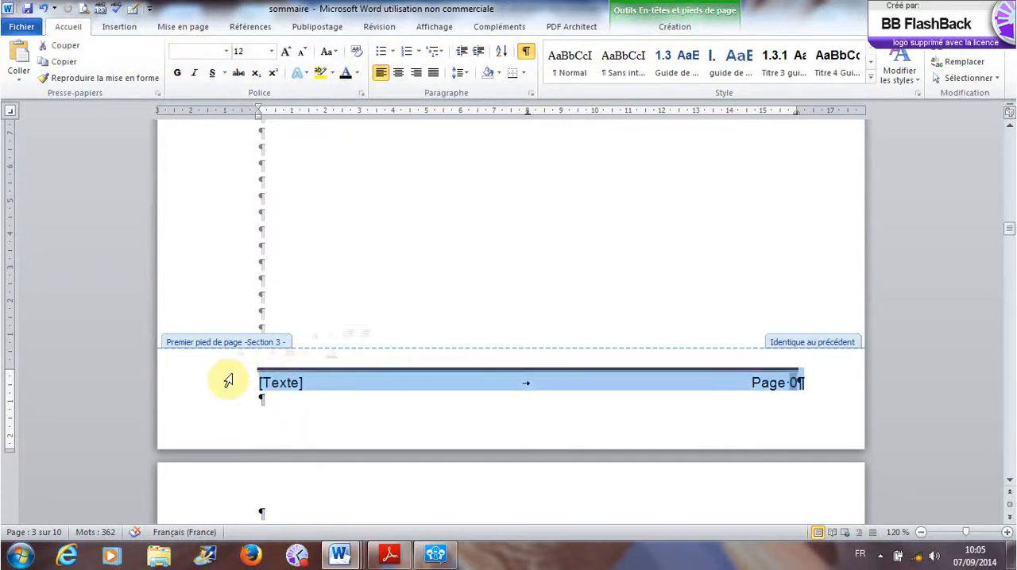
click(357, 73)
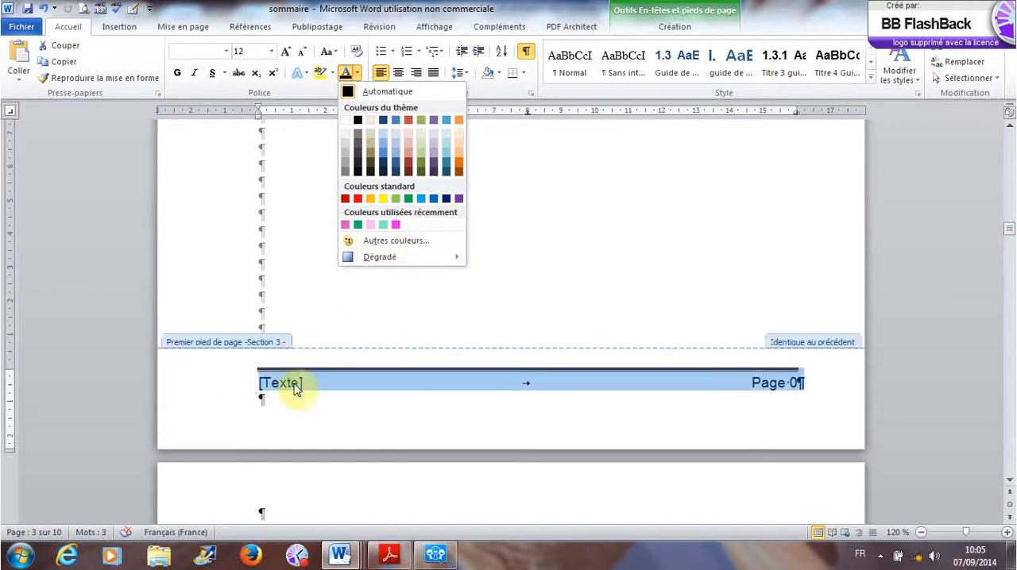
click(722, 369)
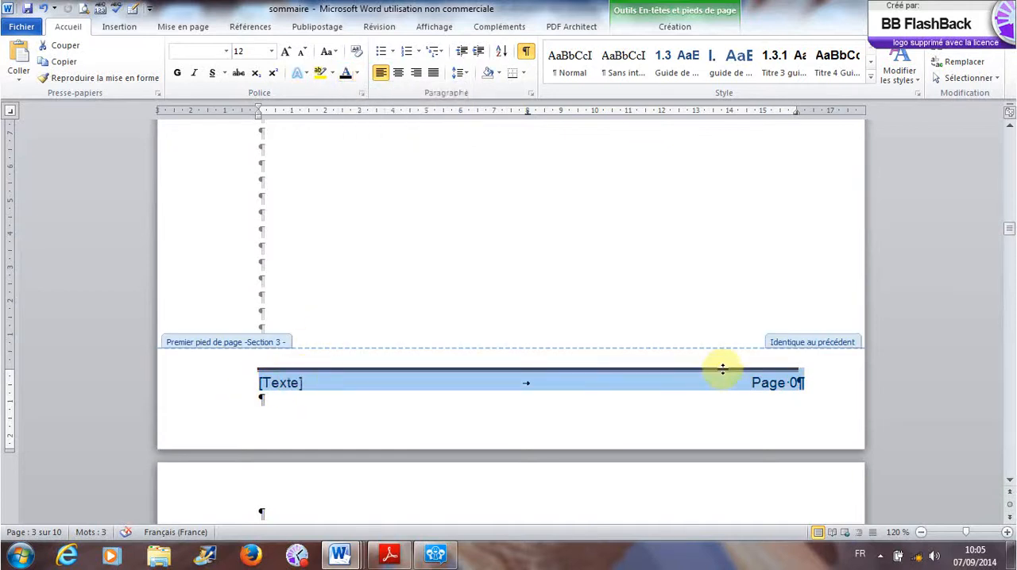
click(717, 398)
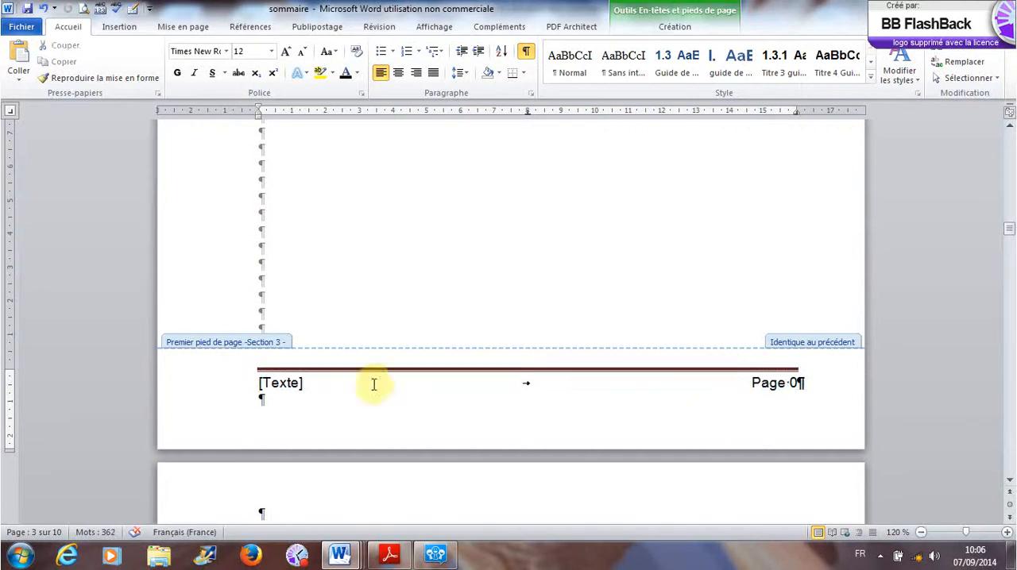
- Raise the footer's border line slightly above the text and lower the footer to 0.64 cm from the page bottom
click(258, 368)
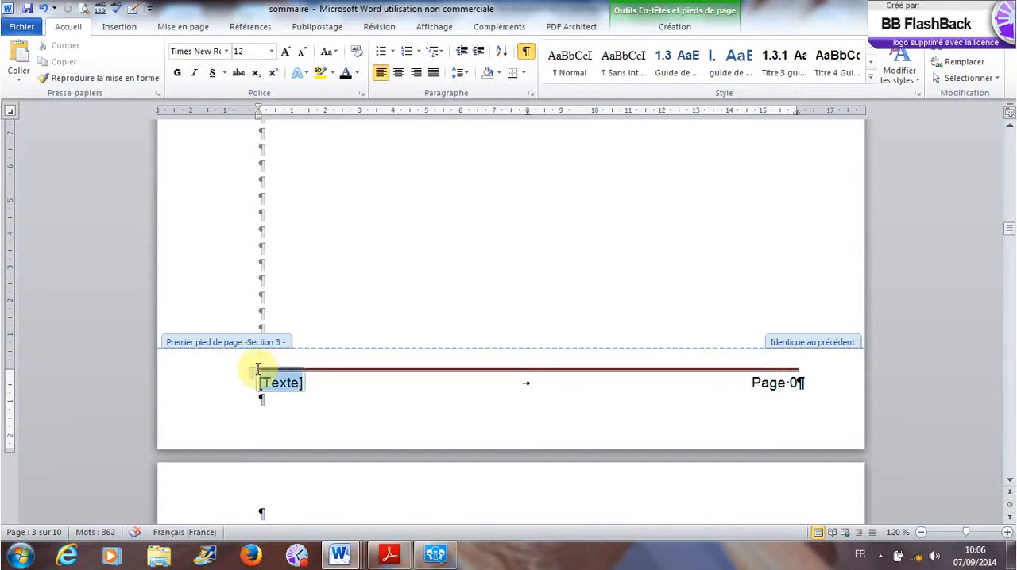
drag(357, 372, 357, 368)
drag(358, 363, 358, 363)
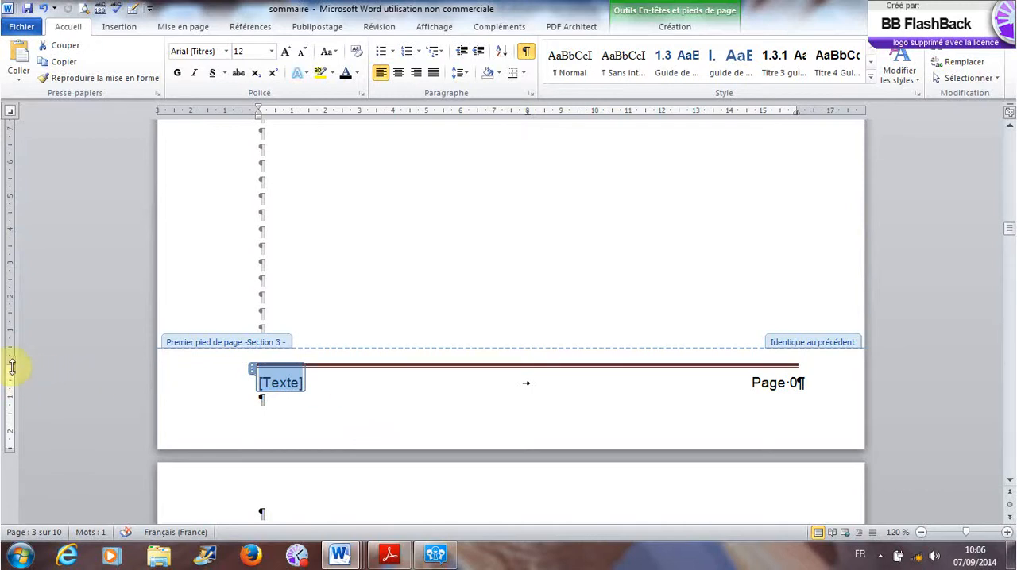
drag(12, 367, 17, 388)
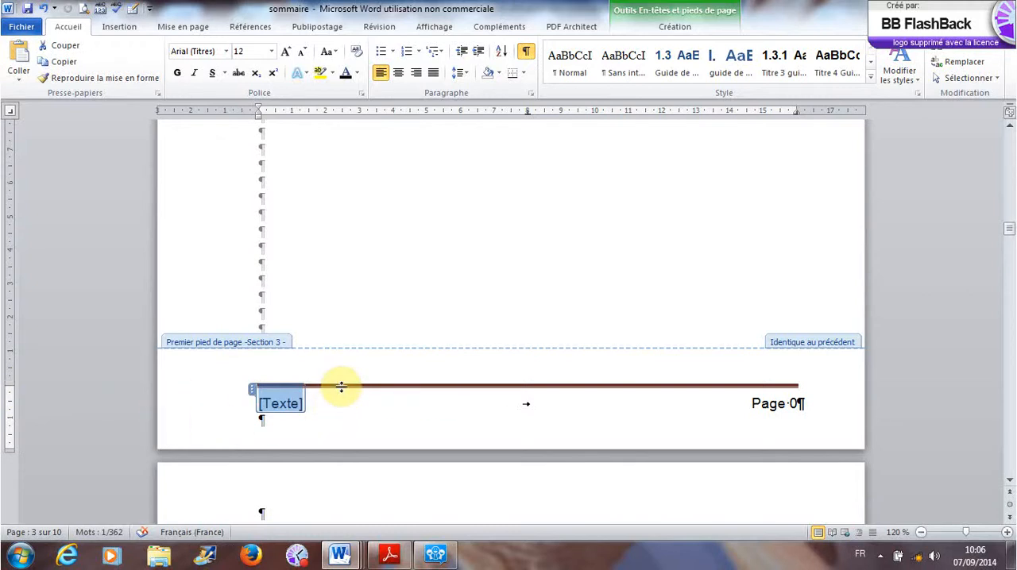
- Apply the automatic font colour (Automatique) to the footer's [Texte] placeholder, then close and reopen the footer
click(357, 73)
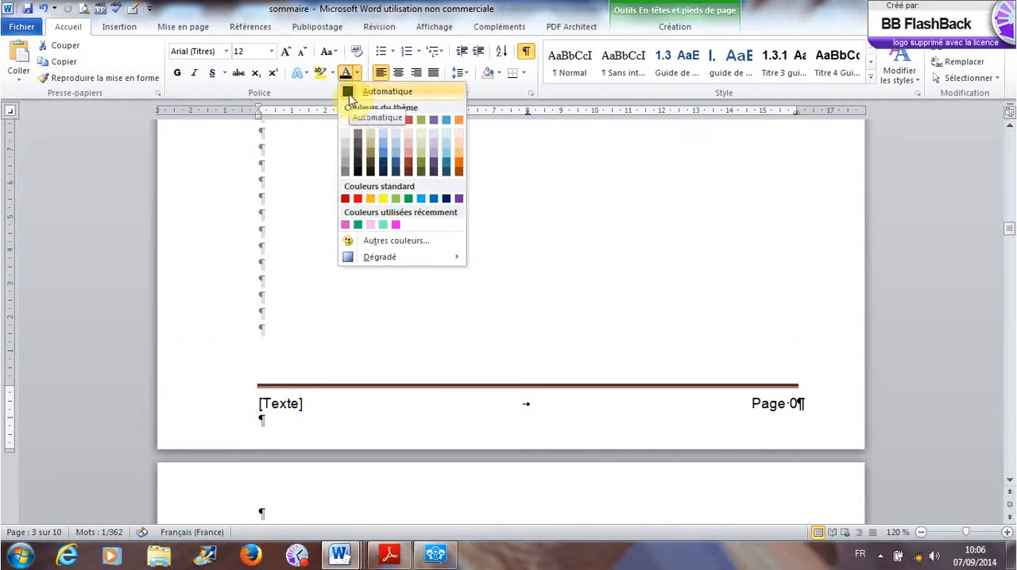
click(350, 94)
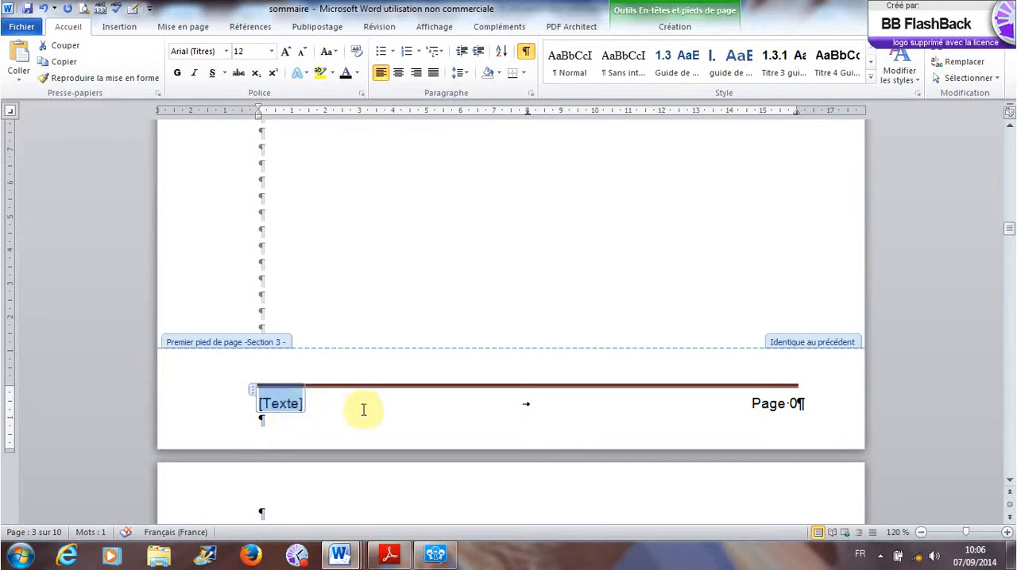
double_click(374, 332)
scroll(392, 465, down, 15)
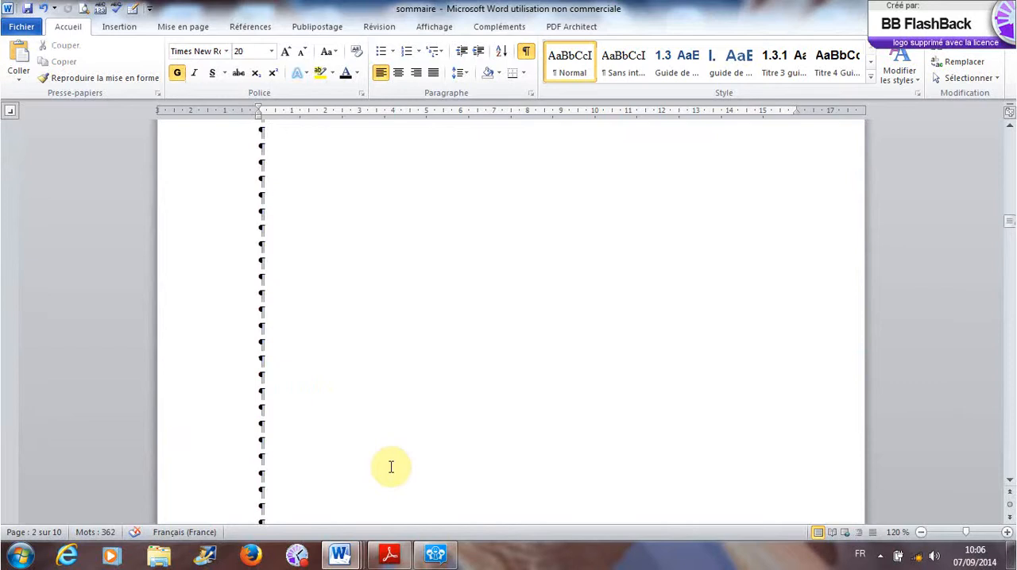
double_click(280, 394)
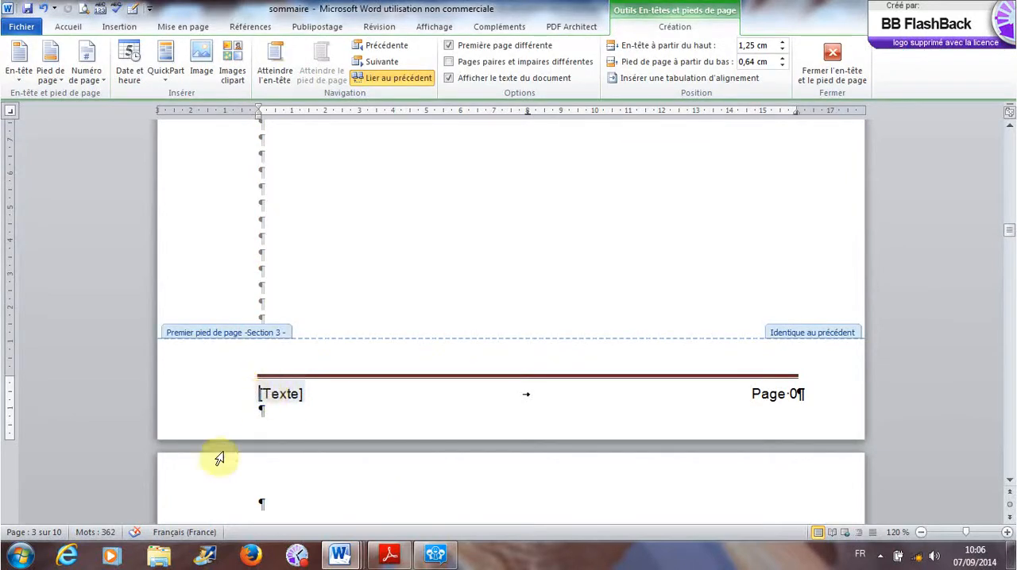
- Switch to the writing guide PDF in Adobe Reader and close the Social Networks window
click(400, 561)
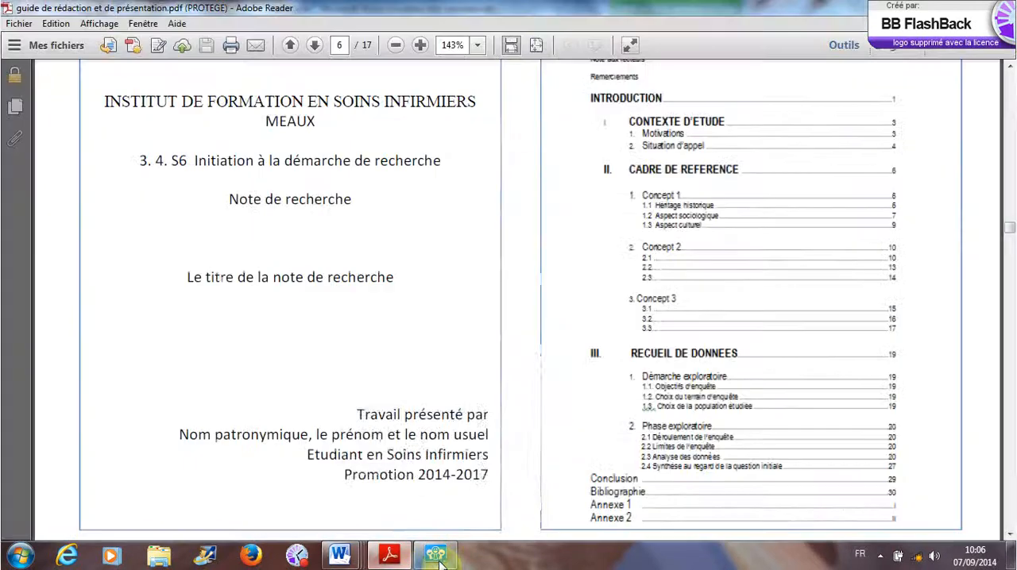
mouse_move(442, 561)
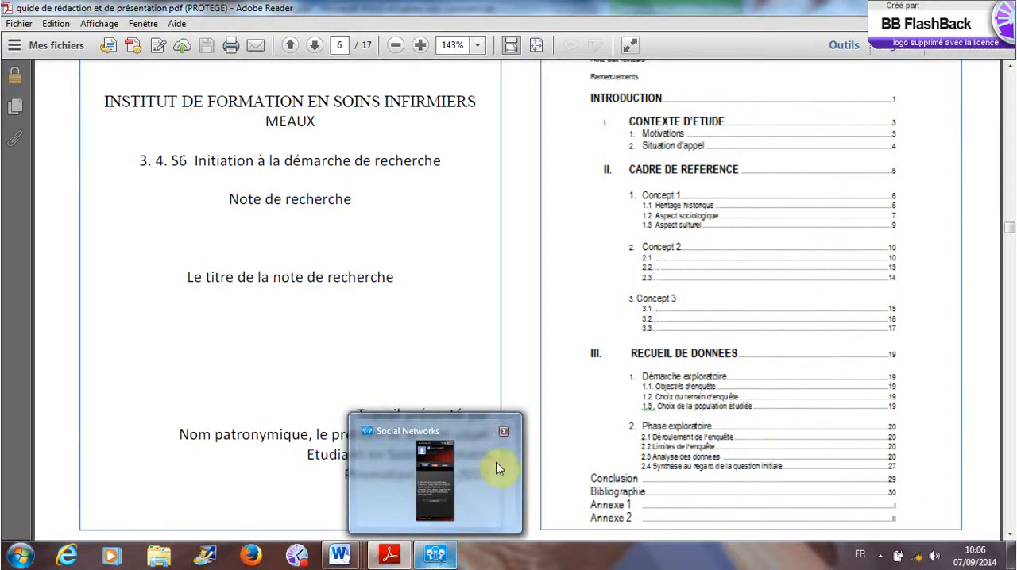
click(509, 430)
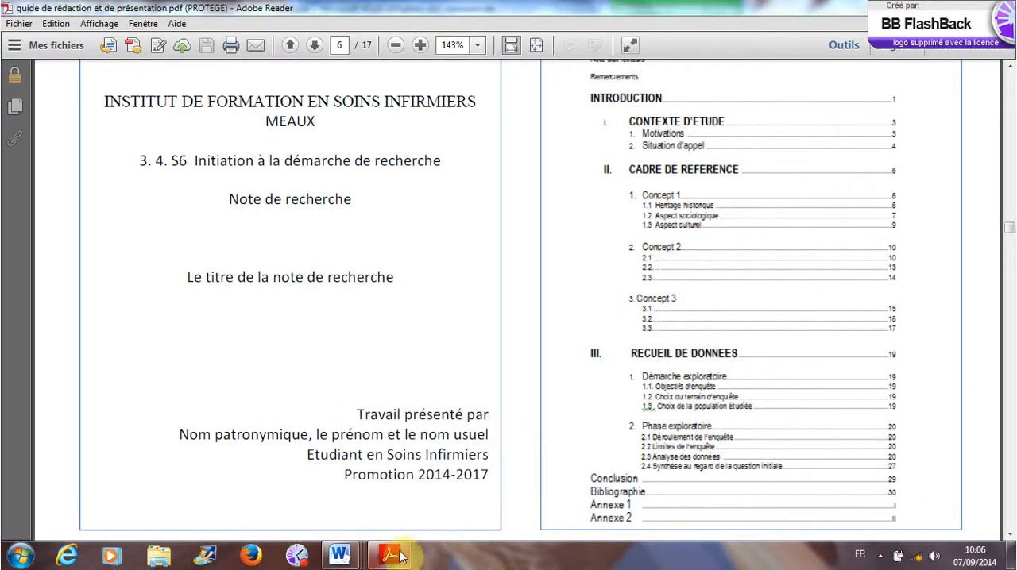
- Examine the guide's rules on pagination and on the required header and footer content, highlighting the two prescribed formats
scroll(524, 344, up, 5)
scroll(525, 344, up, 8)
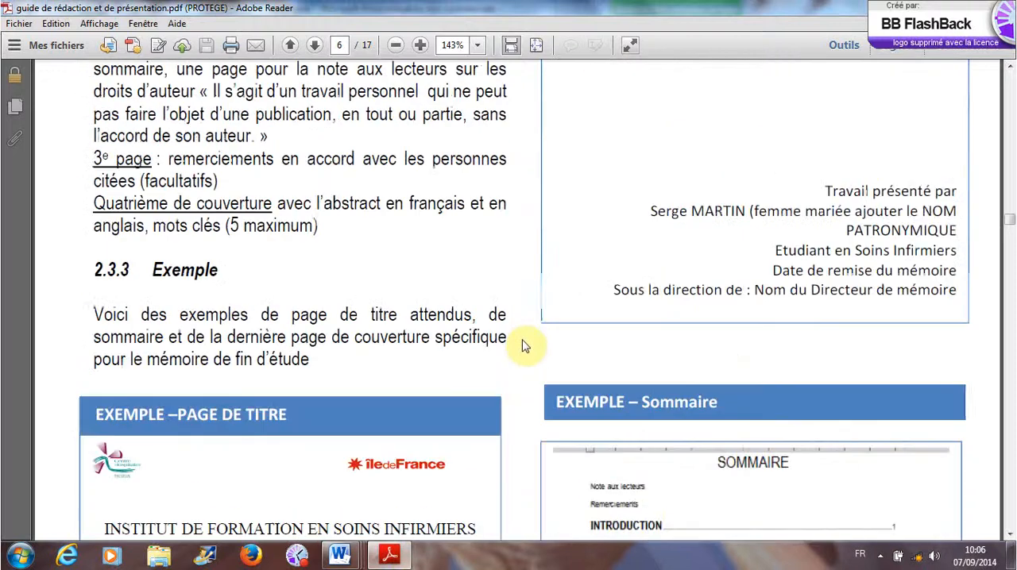
scroll(523, 346, up, 10)
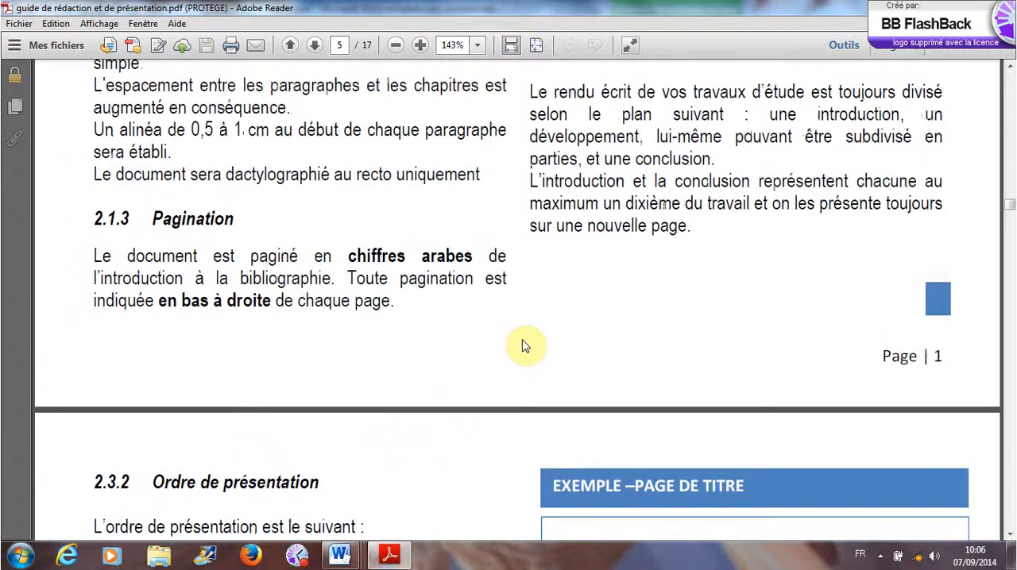
scroll(522, 339, up, 10)
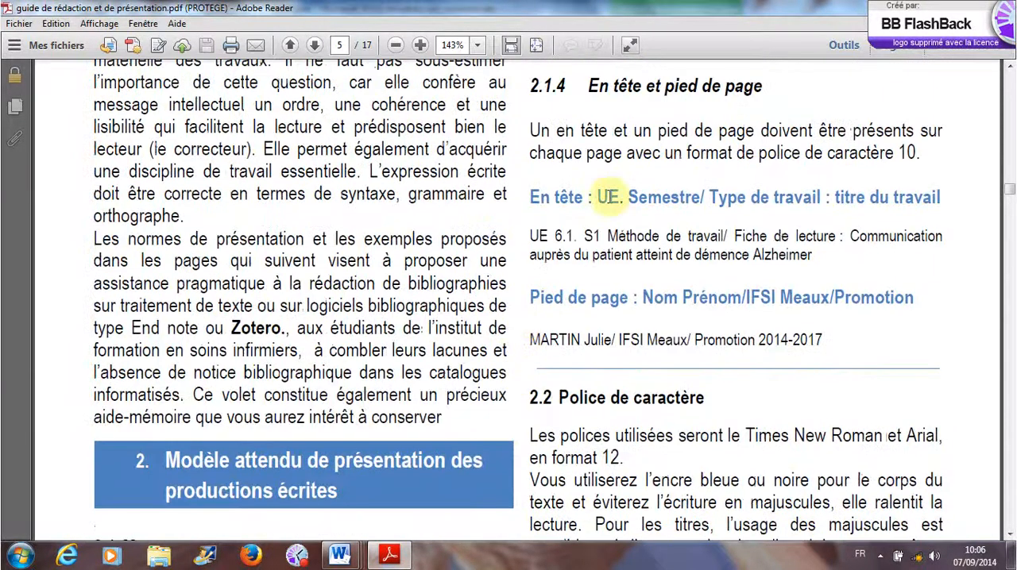
drag(604, 198, 946, 200)
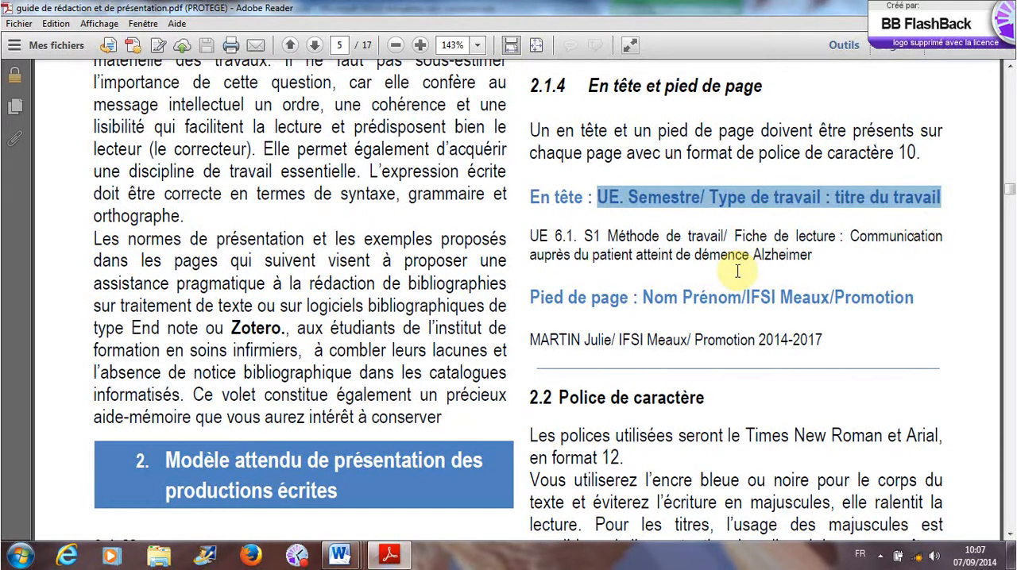
drag(643, 297, 910, 299)
scroll(212, 350, down, 3)
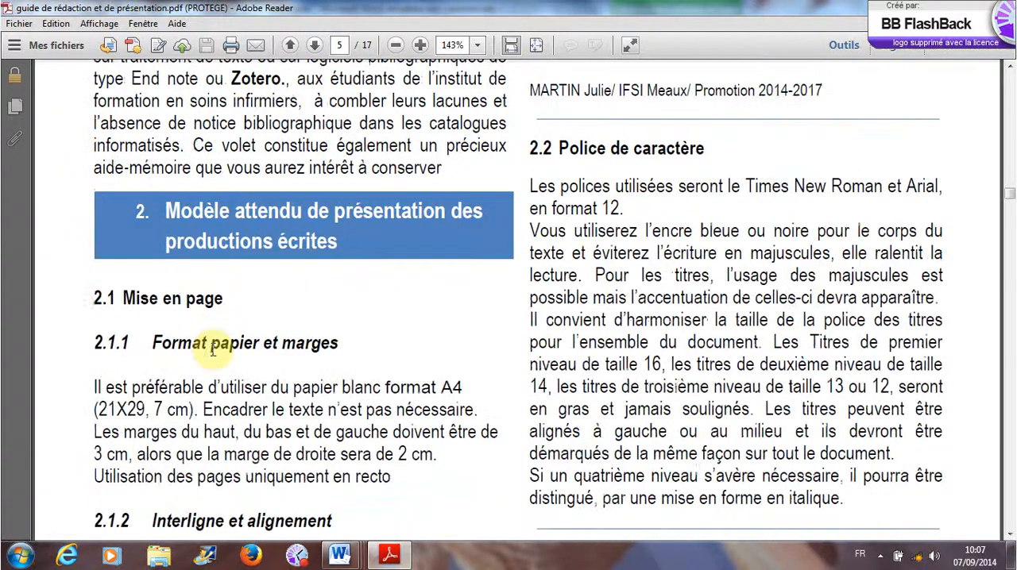
- Review the guide's sections on margins, line spacing and pagination, and switch back to the sommaire document in Word
scroll(213, 350, down, 3)
scroll(214, 349, up, 5)
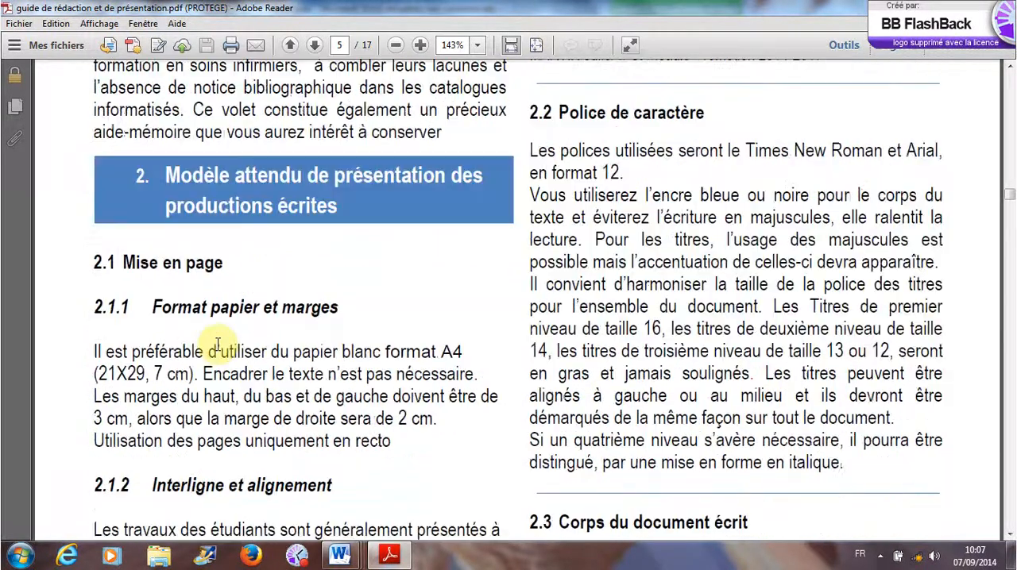
scroll(216, 349, down, 6)
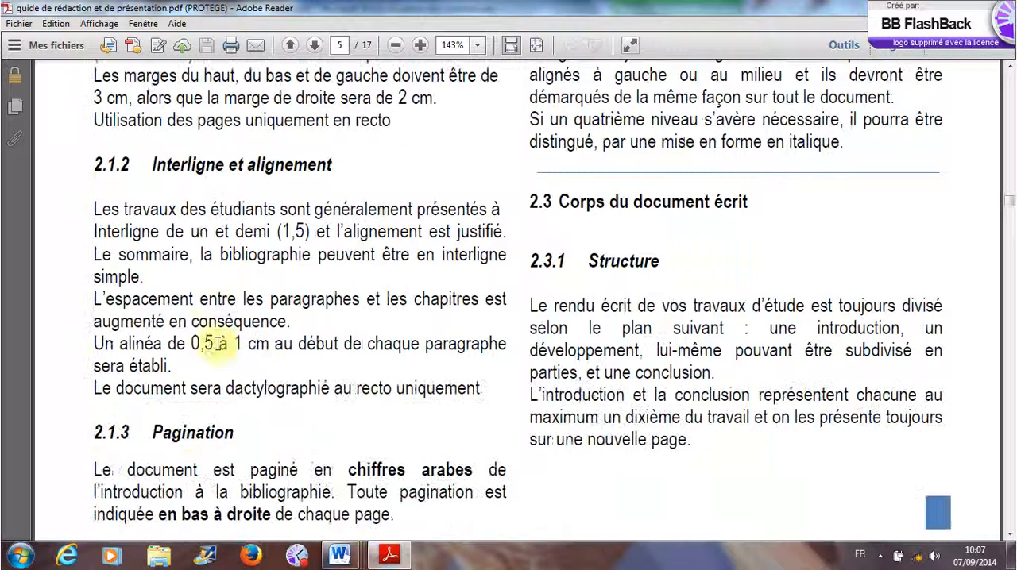
mouse_move(343, 555)
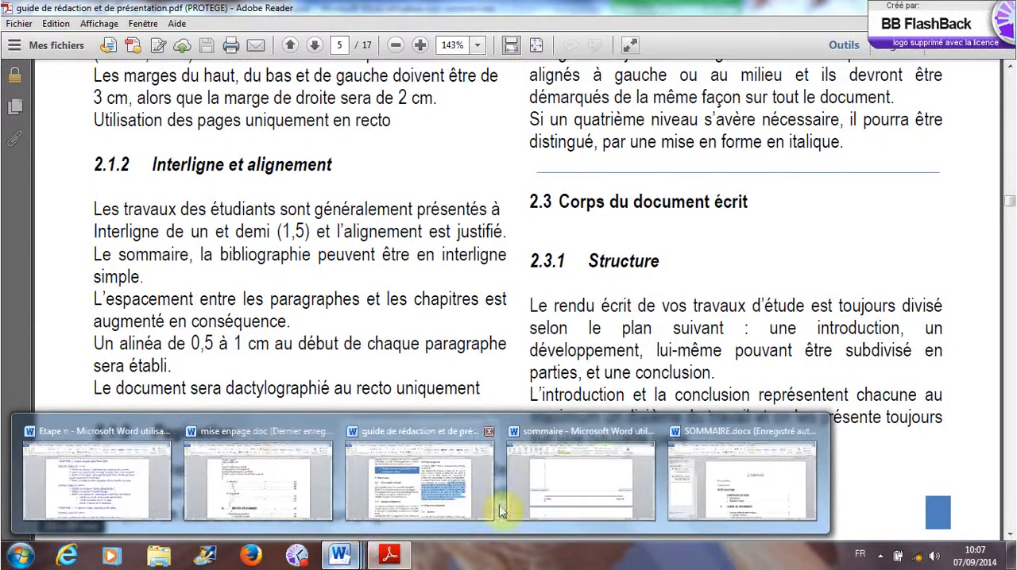
click(534, 502)
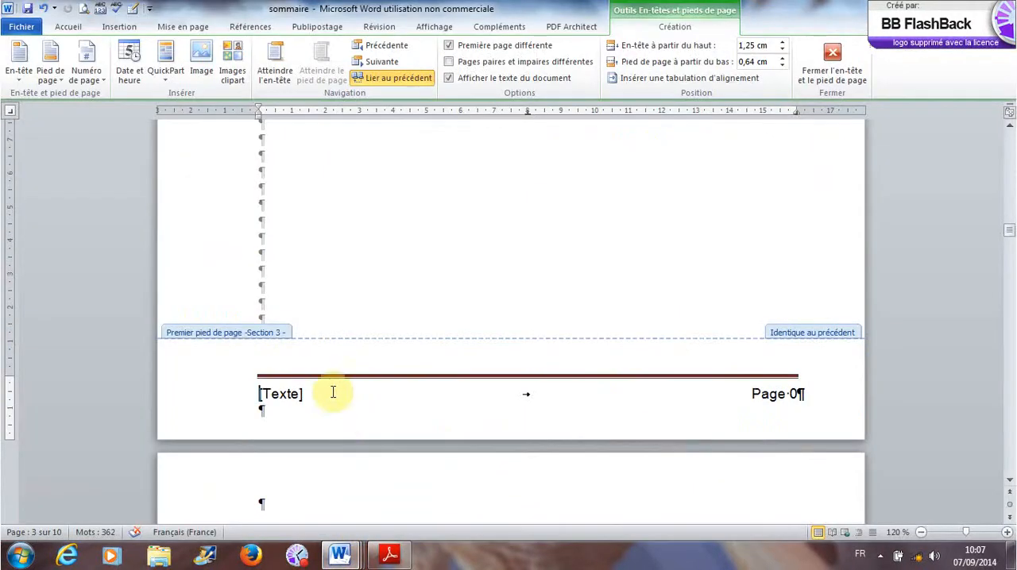
- Replace the [Texte] placeholder in section 3's first-page footer with "NOM, Prénom/ IFSI Meaux"
text(N)
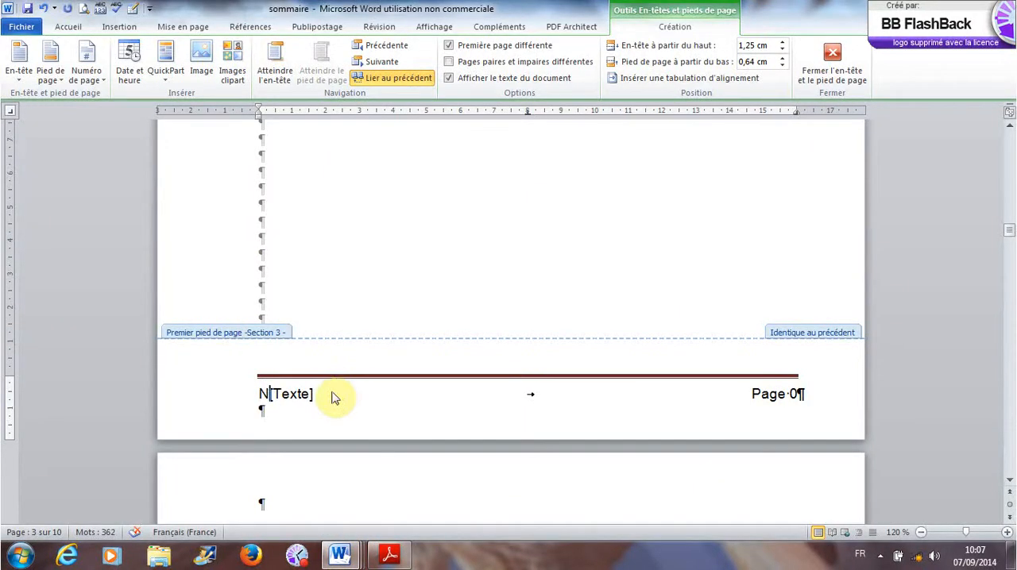
click(298, 395)
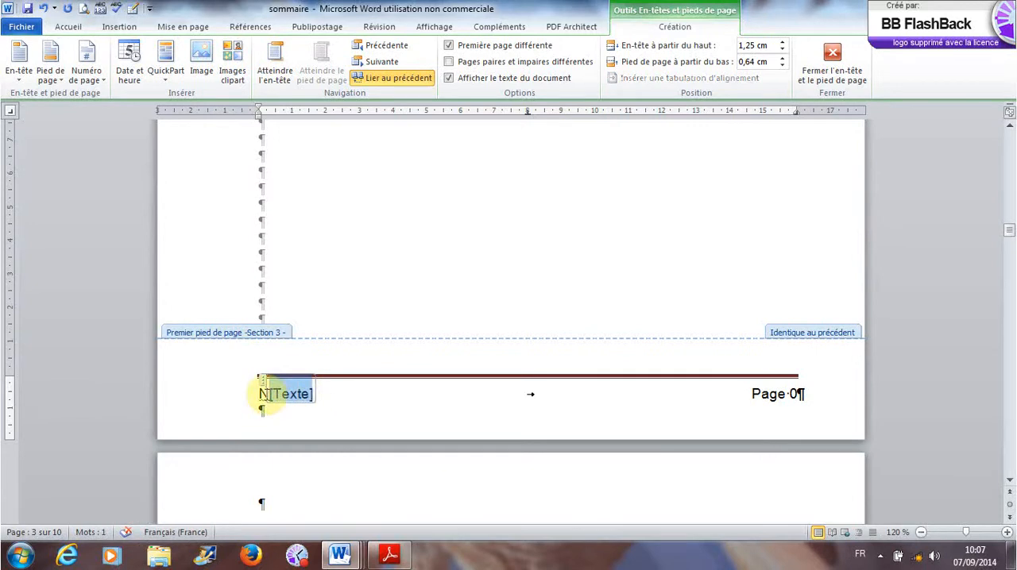
click(262, 394)
text(N)
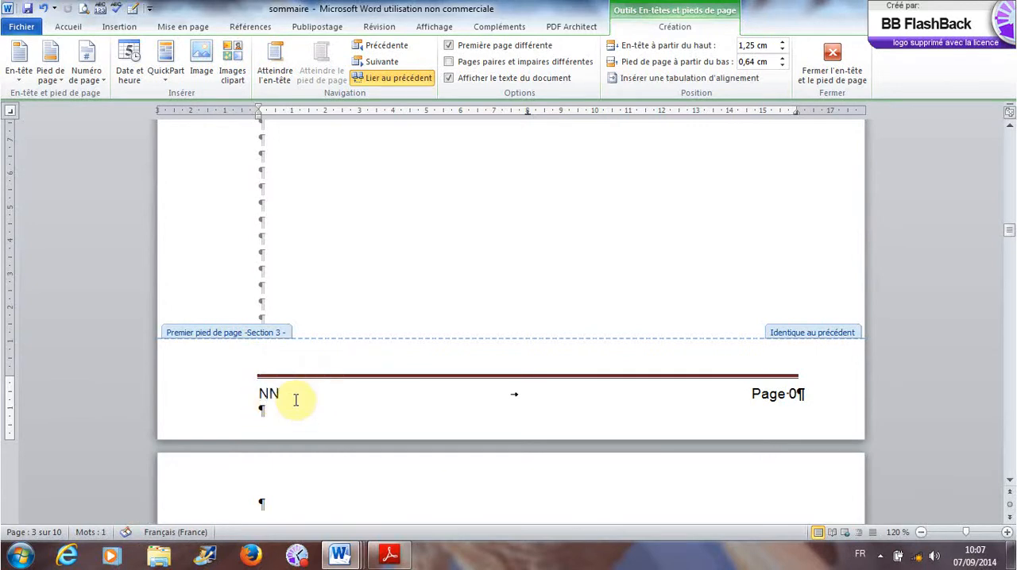
text(o)
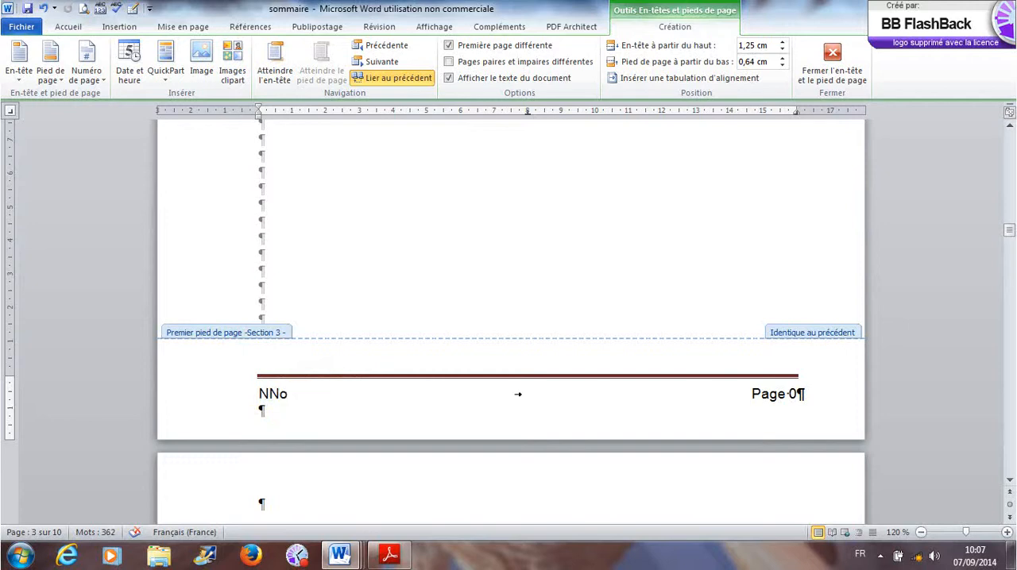
key(BackSpace)
text(OM, Prénom)
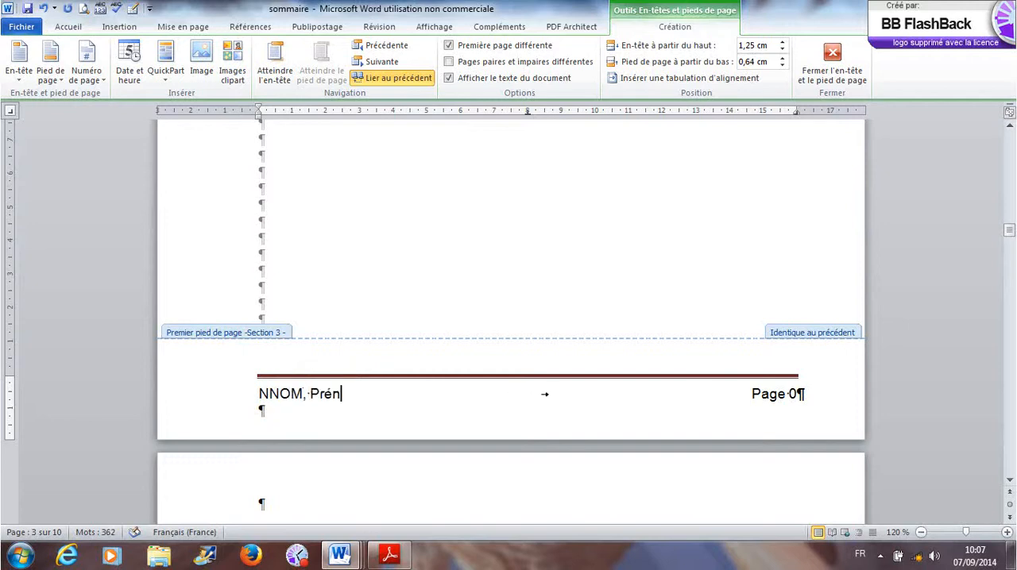
text(/ IFSI Meaux)
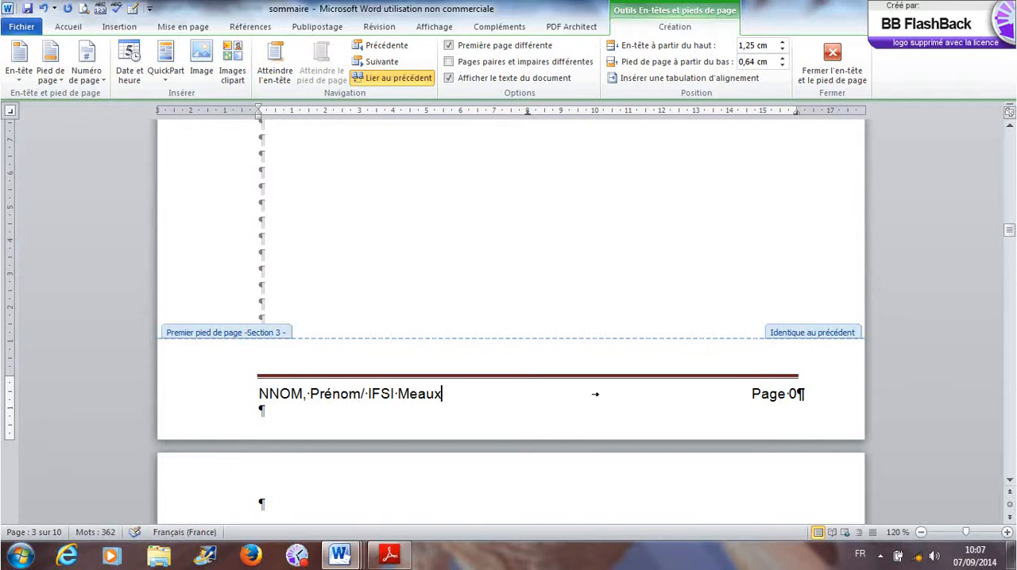
text(/ Promo 2014)
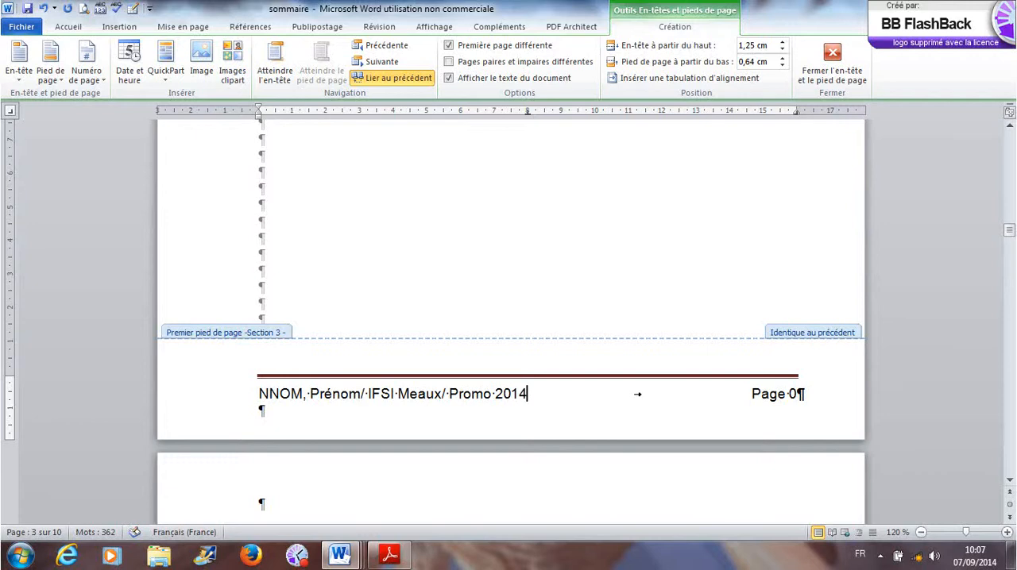
text(-2017)
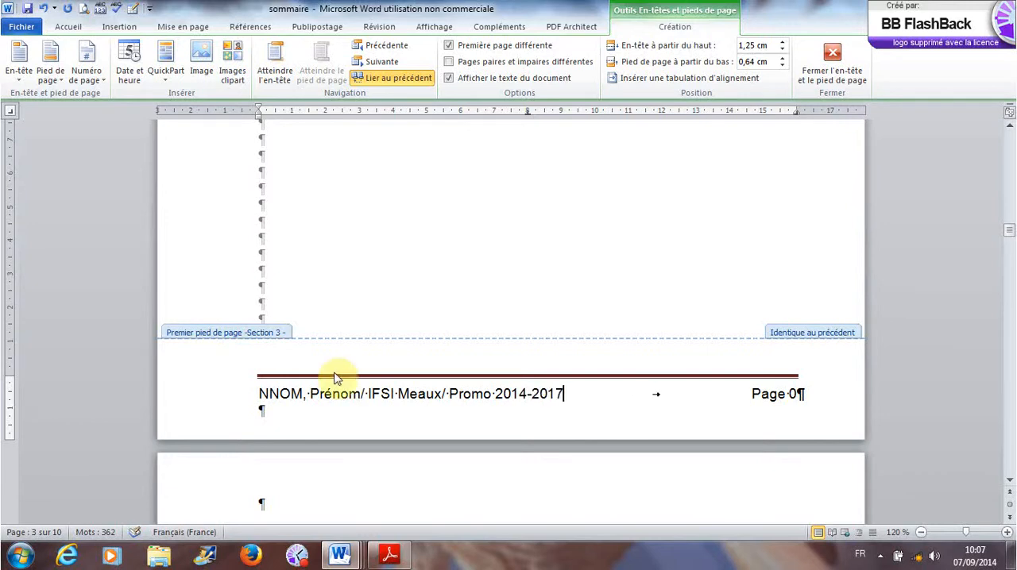
- Complete the footer text with "/ Promo 2014-2017" and delete the duplicate N at its beginning
click(267, 393)
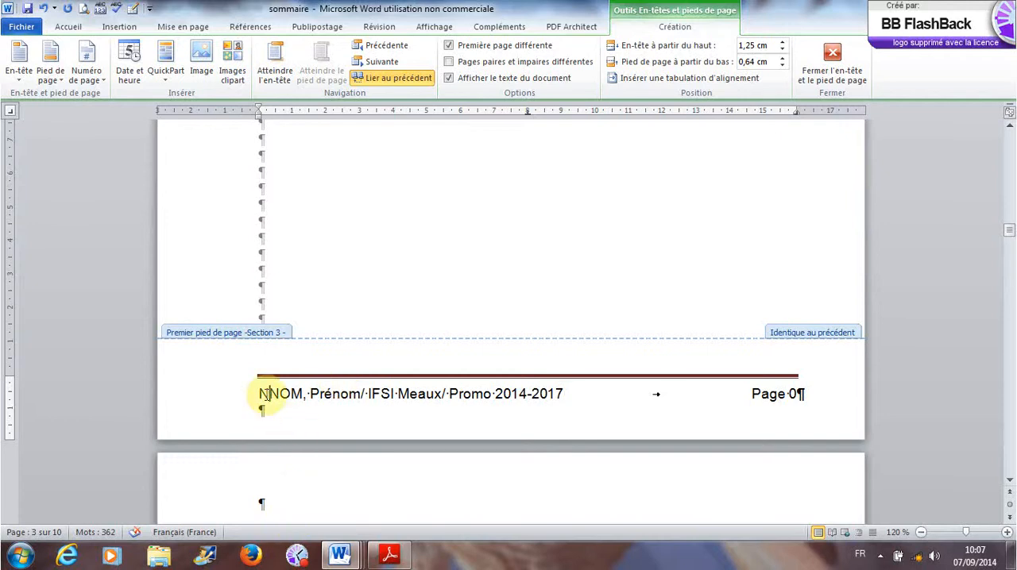
key(BackSpace)
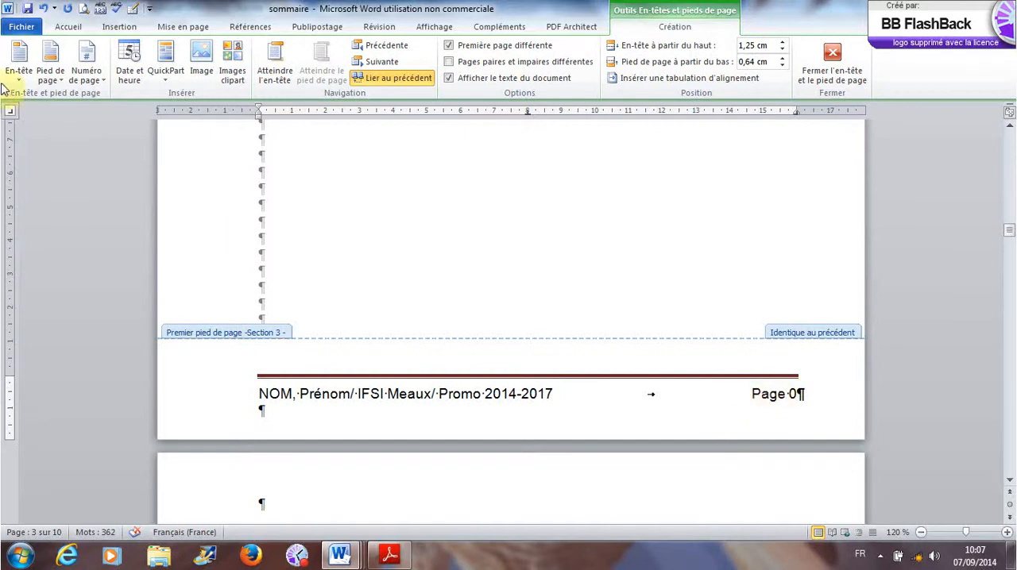
- Set section 3's page numbering to start at 1
click(122, 29)
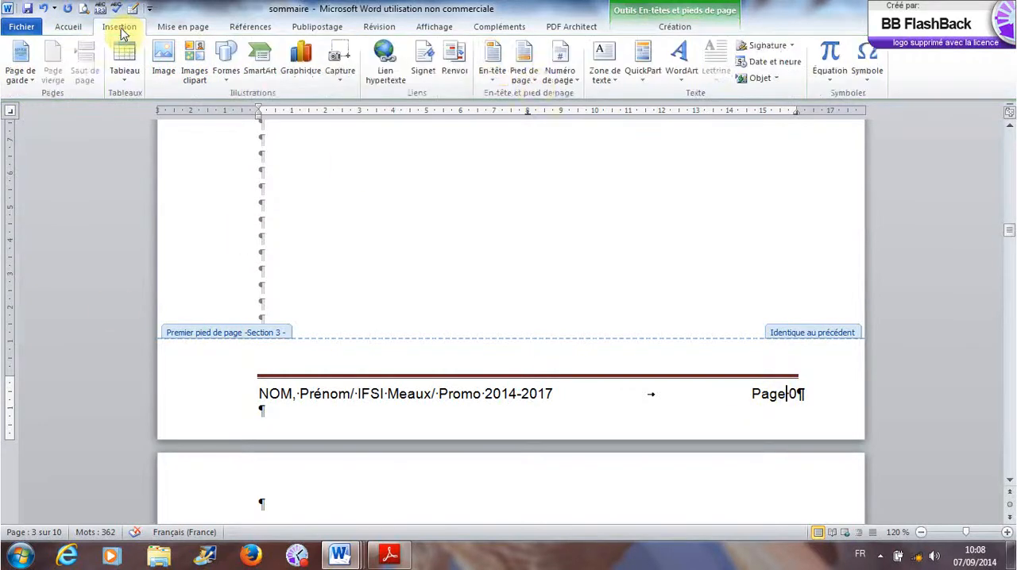
click(568, 80)
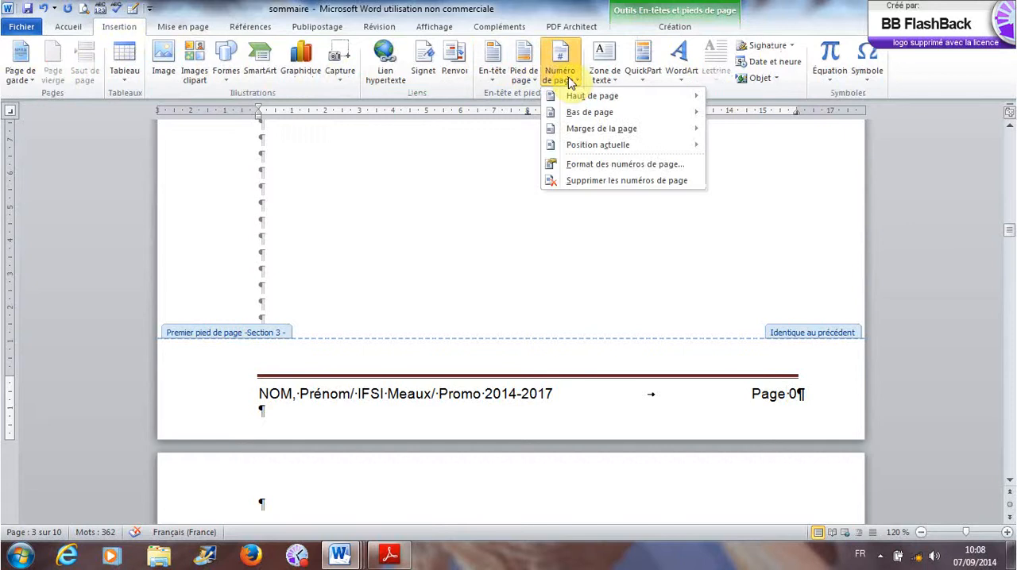
click(579, 165)
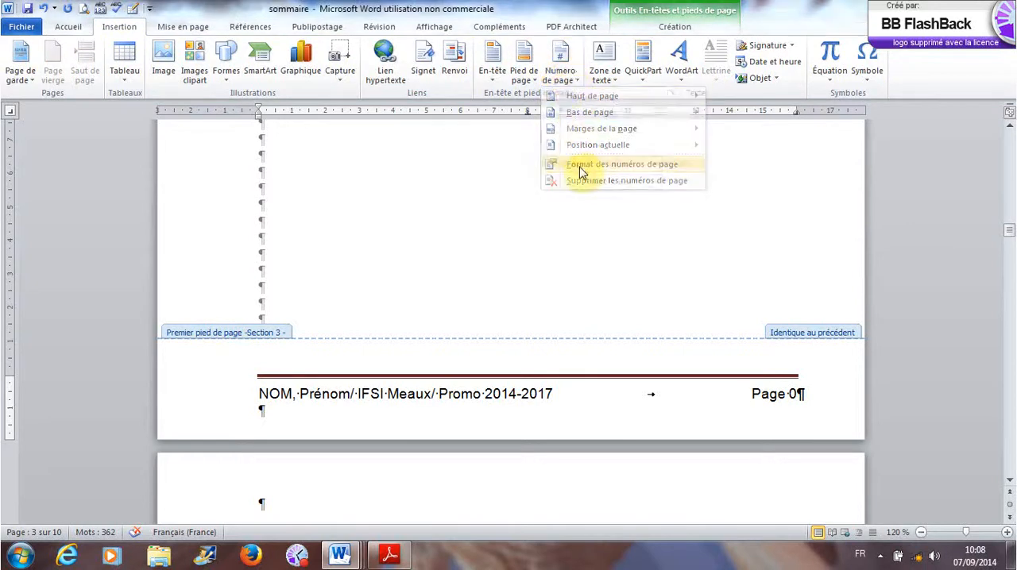
click(564, 254)
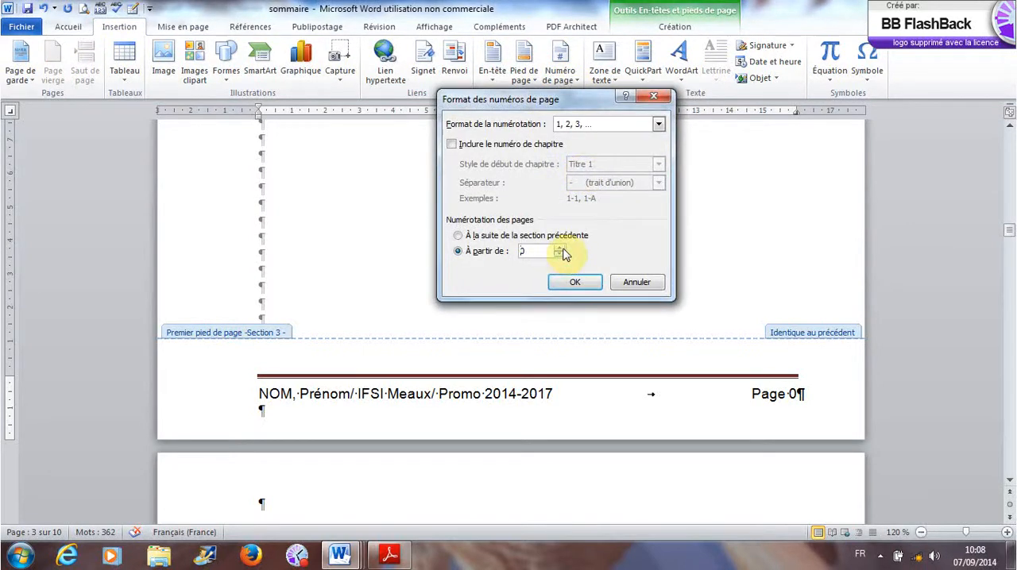
click(569, 285)
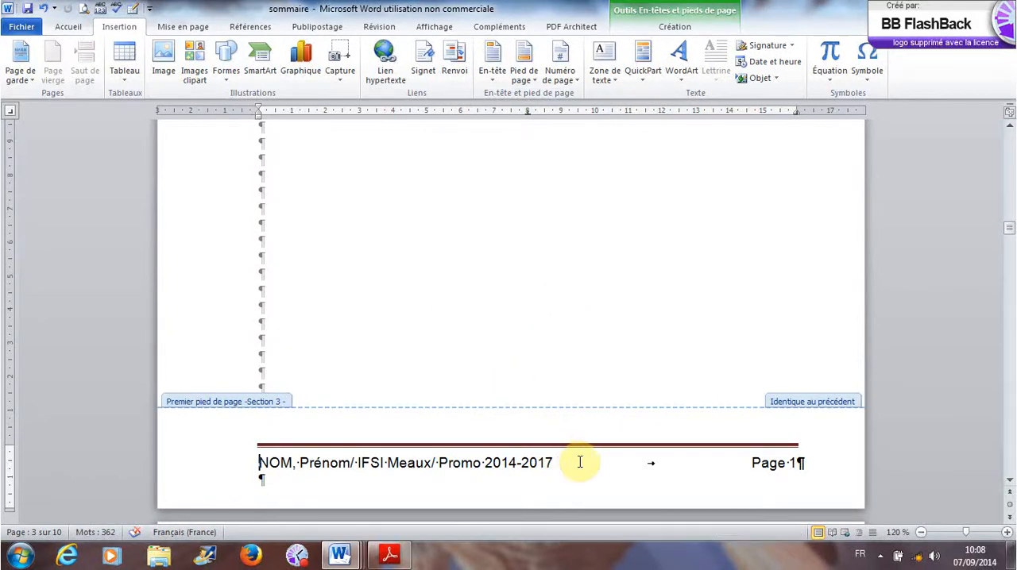
- Insert the predefined Vide header on section 3's first page, above INTRODUCTION
scroll(580, 462, up, 15)
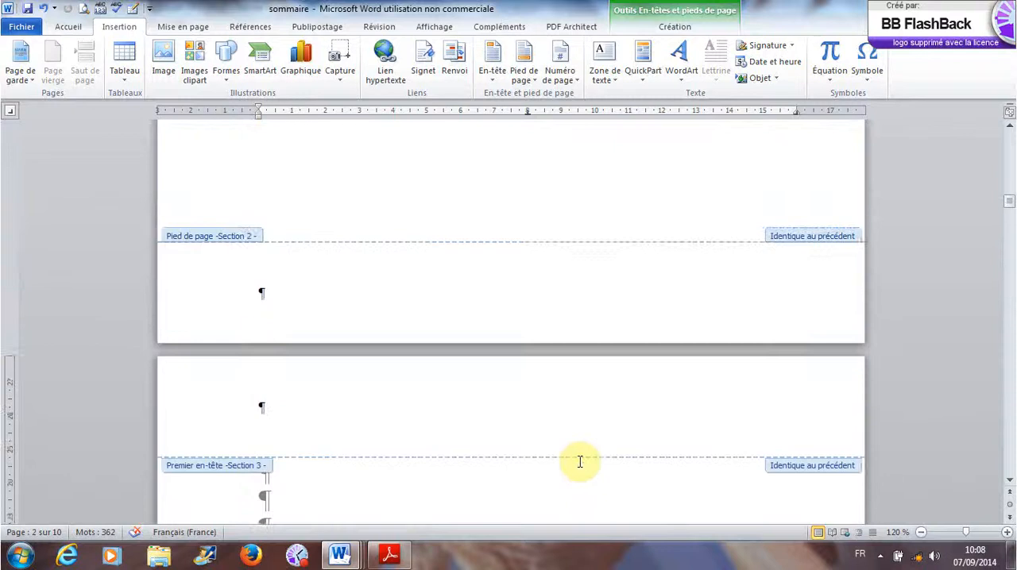
scroll(580, 461, up, 20)
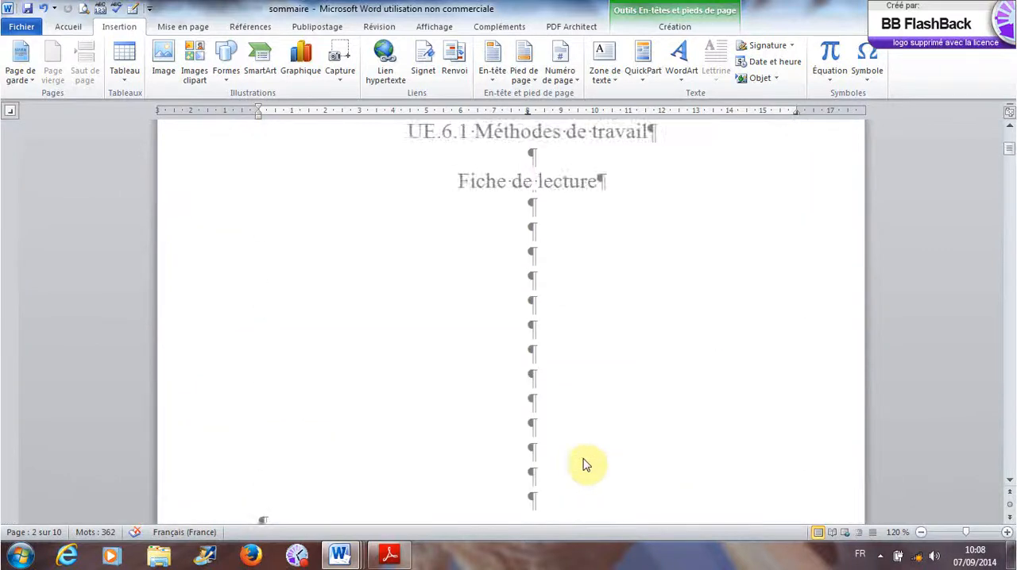
scroll(584, 465, down, 15)
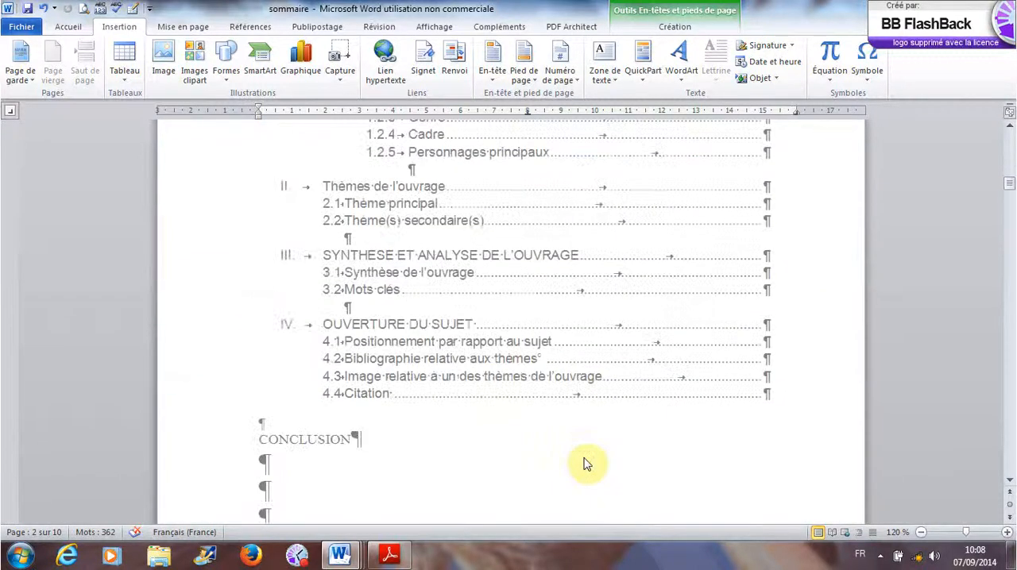
scroll(584, 465, down, 10)
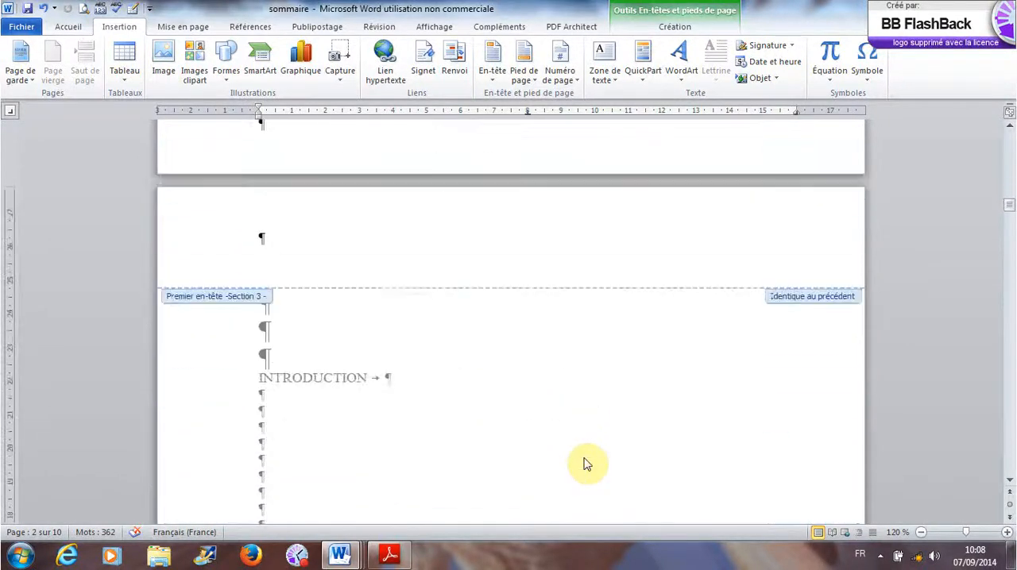
scroll(584, 465, down, 3)
scroll(584, 465, up, 3)
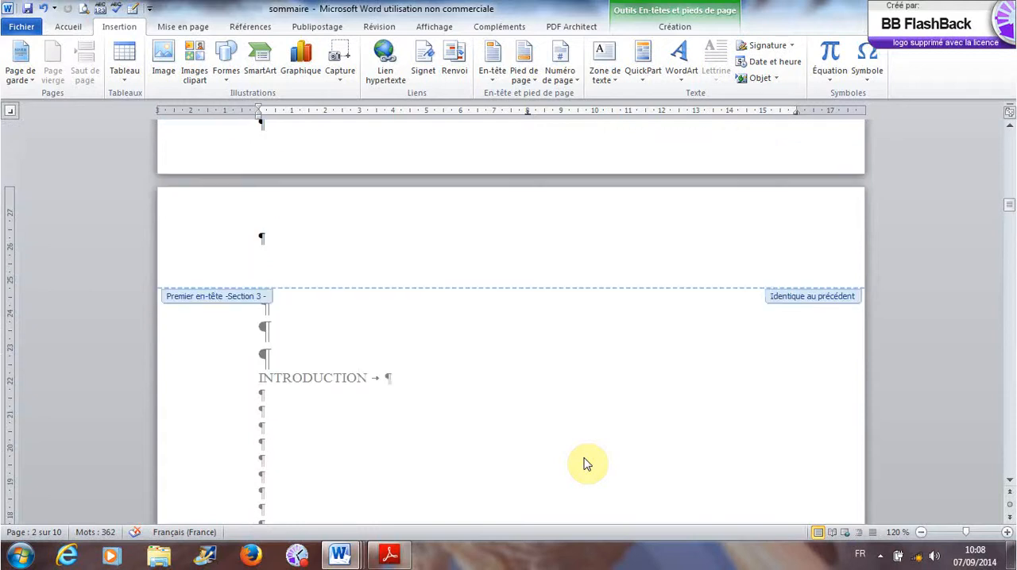
click(291, 276)
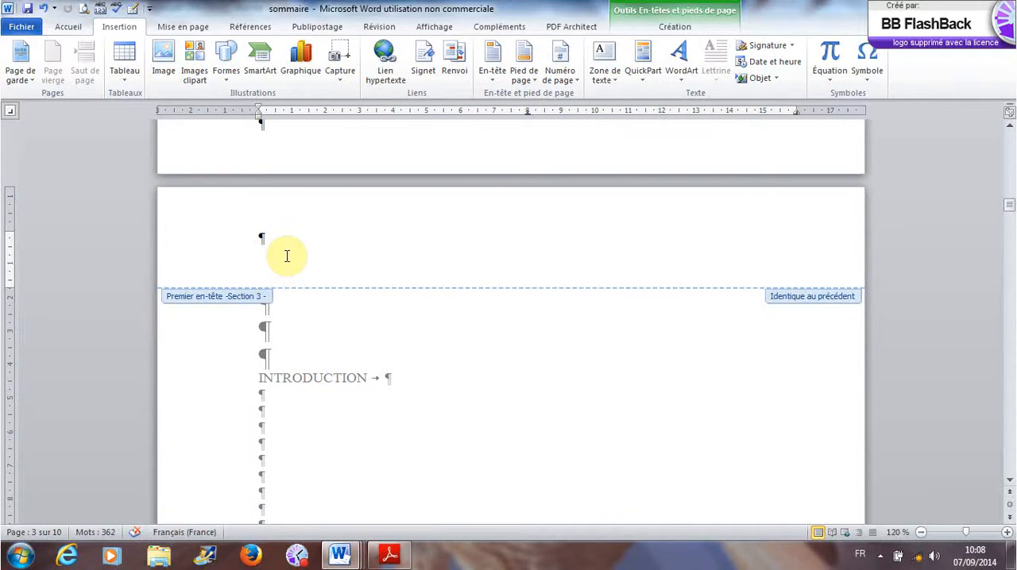
click(495, 86)
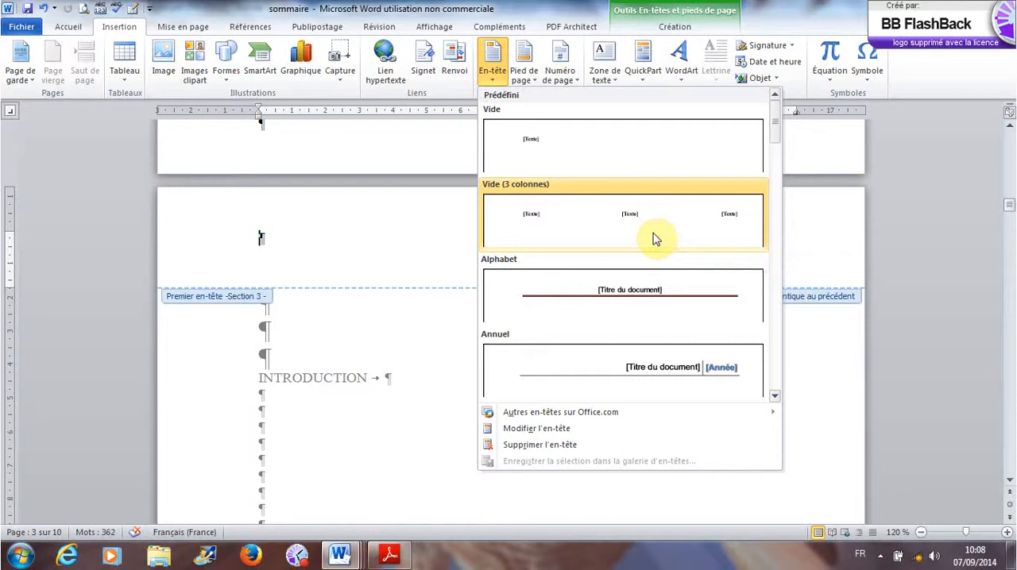
scroll(653, 239, down, 6)
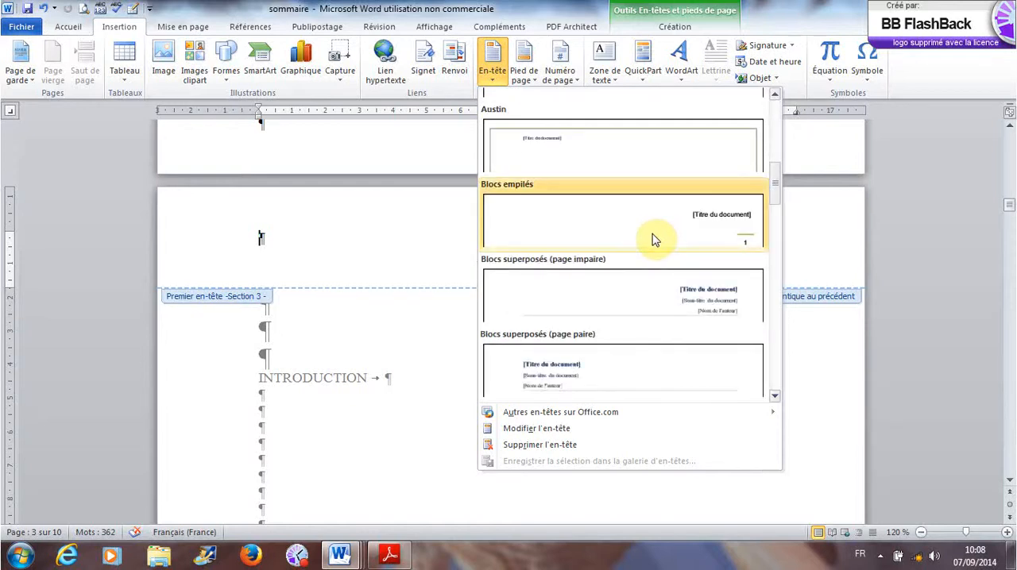
scroll(653, 239, down, 3)
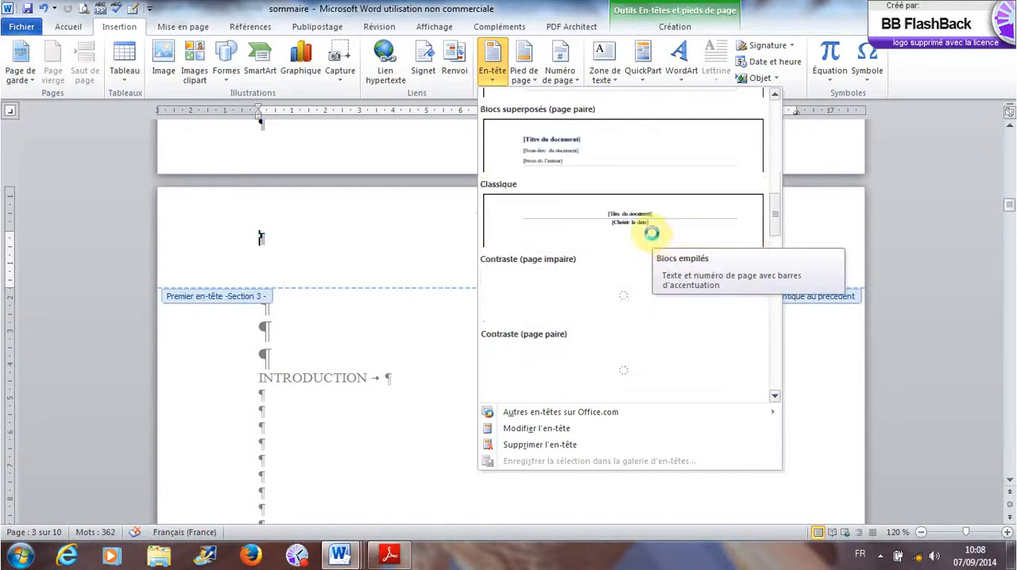
scroll(653, 239, down, 6)
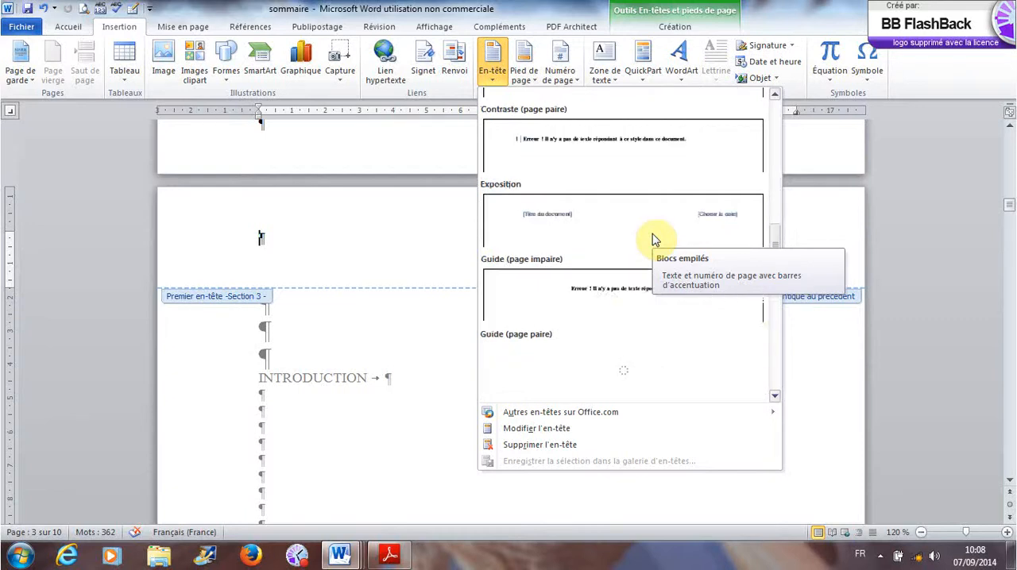
scroll(656, 385, down, 4)
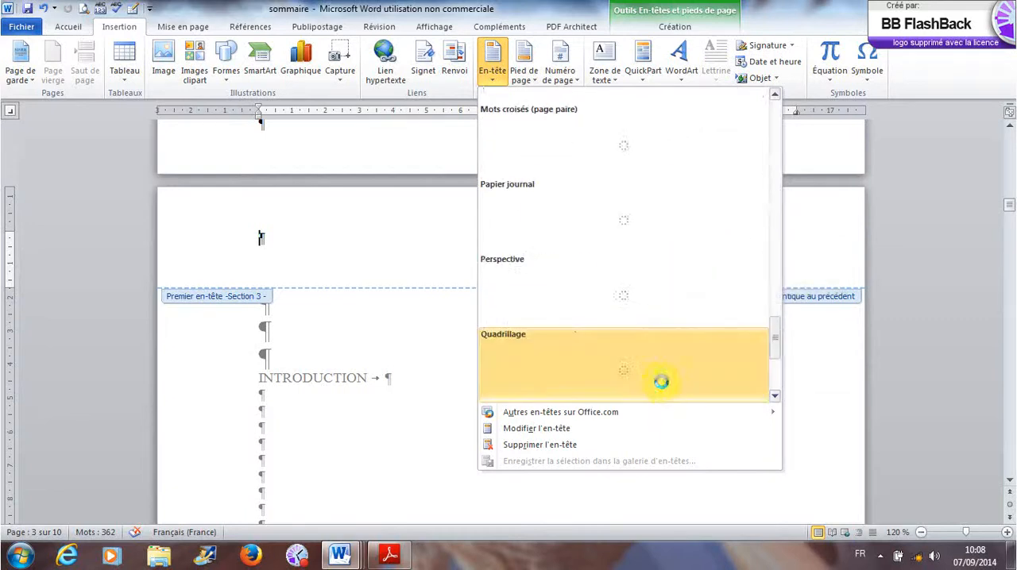
scroll(663, 387, down, 3)
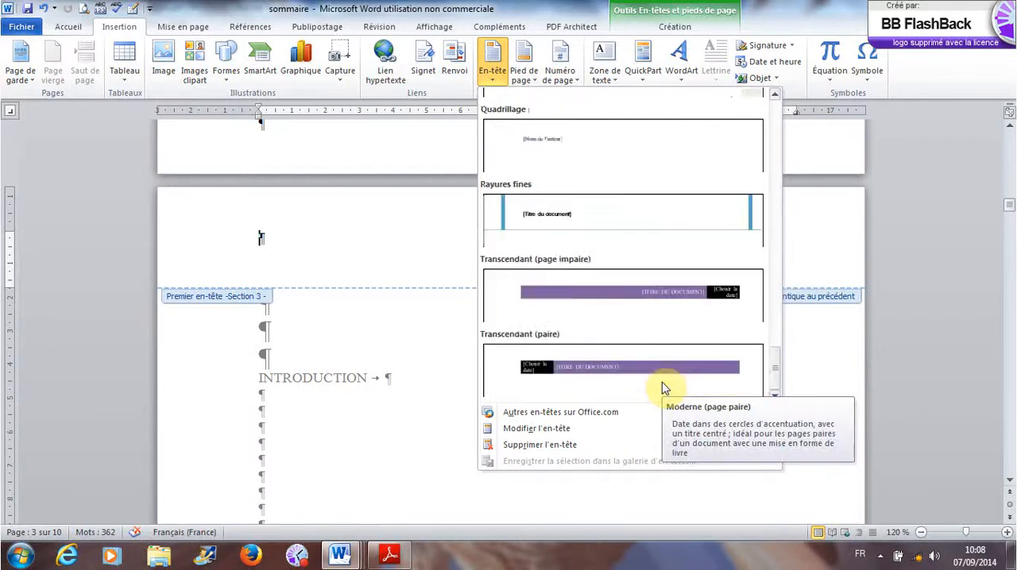
scroll(665, 388, up, 6)
scroll(664, 389, down, 3)
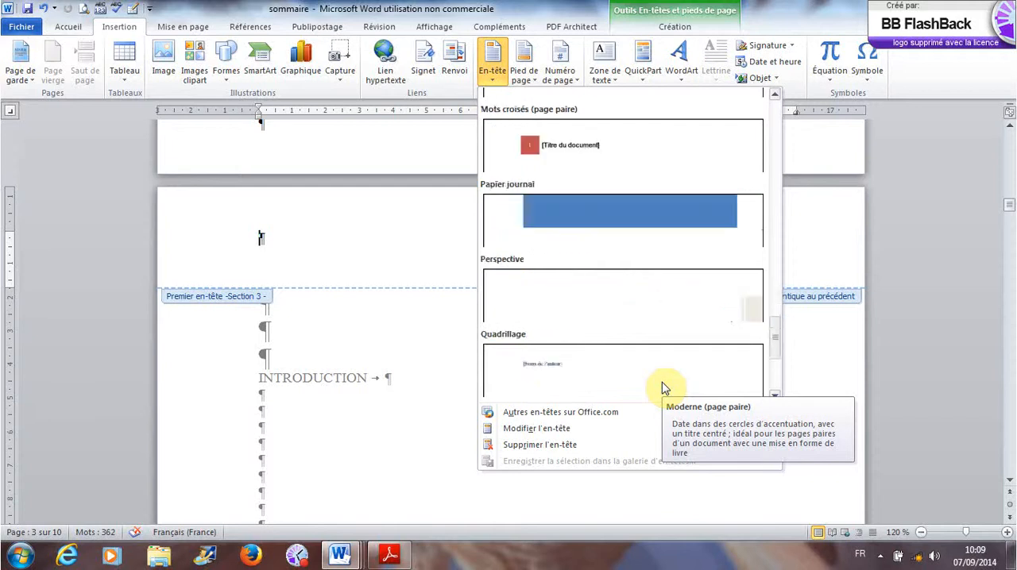
scroll(664, 389, up, 6)
scroll(665, 389, down, 3)
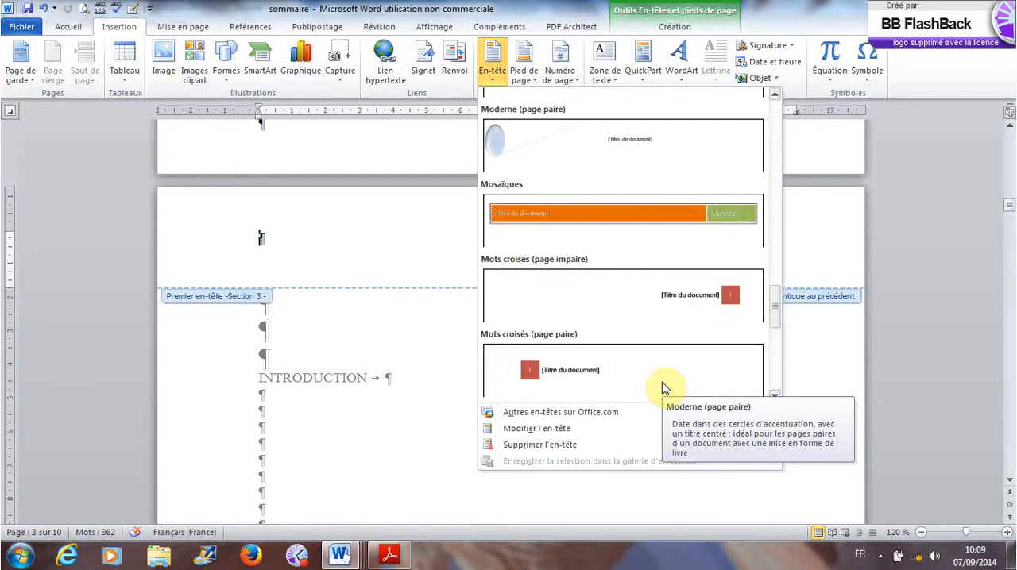
scroll(664, 389, up, 10)
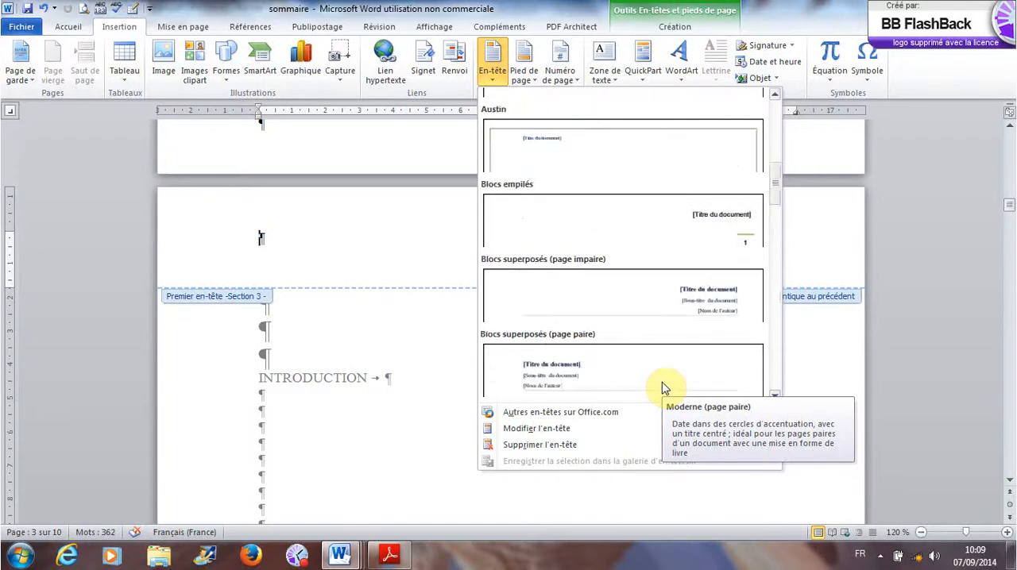
scroll(664, 388, up, 5)
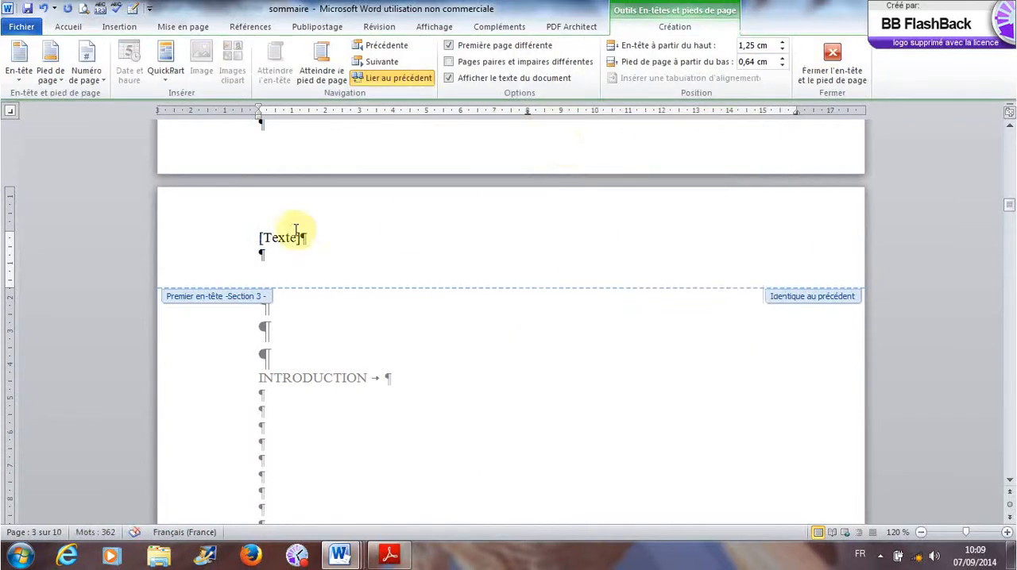
- Check the guide PDF's header format and replace the [Texte] placeholder in section 3's first-page header with "UE.6.1 Méthode de travail/"
click(267, 241)
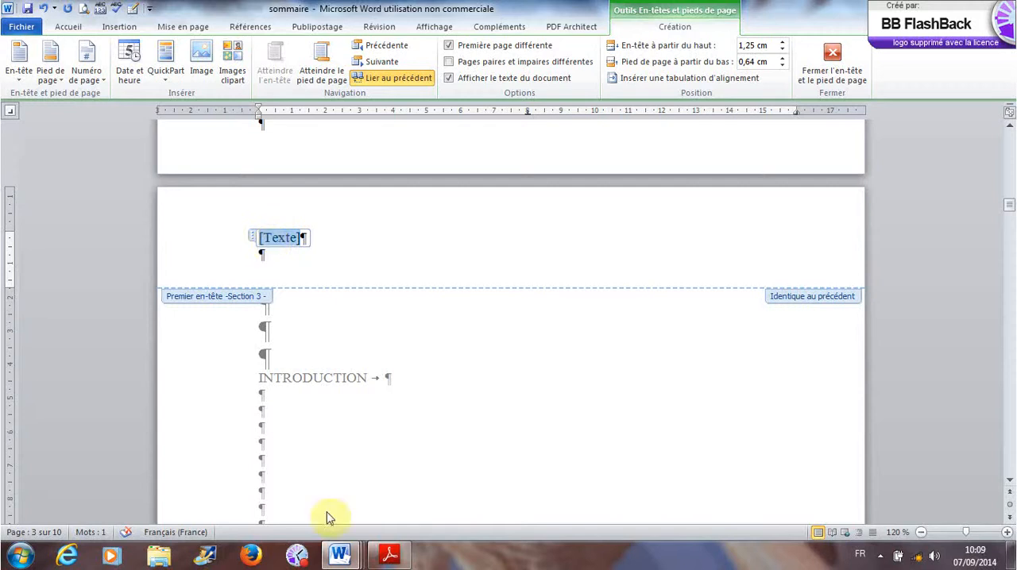
click(389, 555)
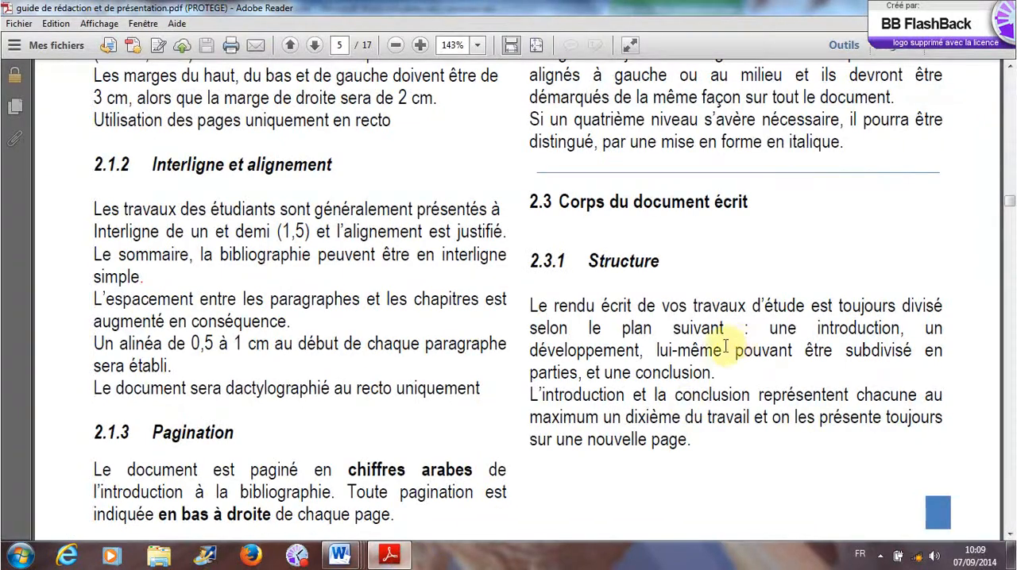
scroll(713, 407, up, 5)
scroll(713, 406, up, 5)
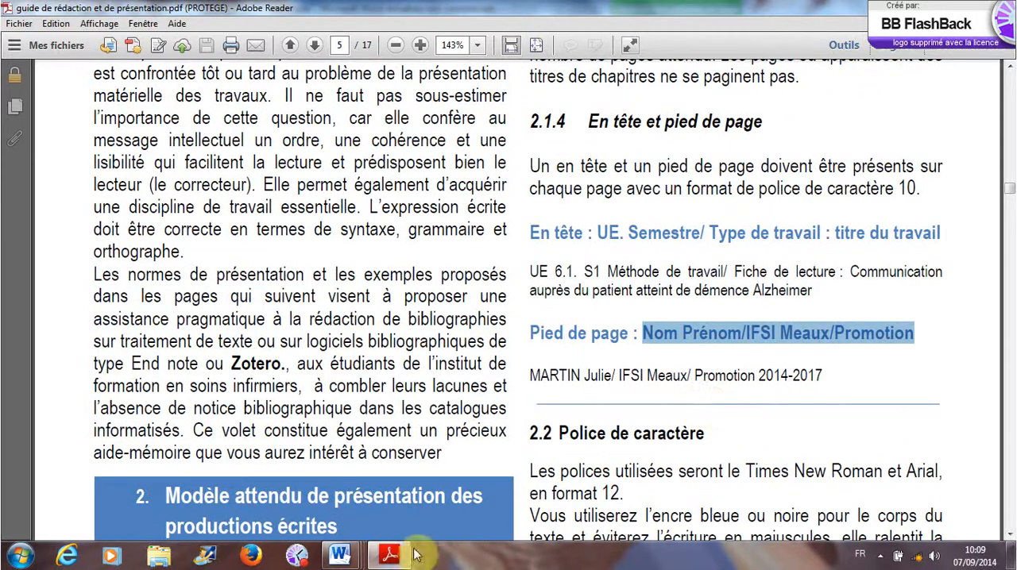
click(343, 558)
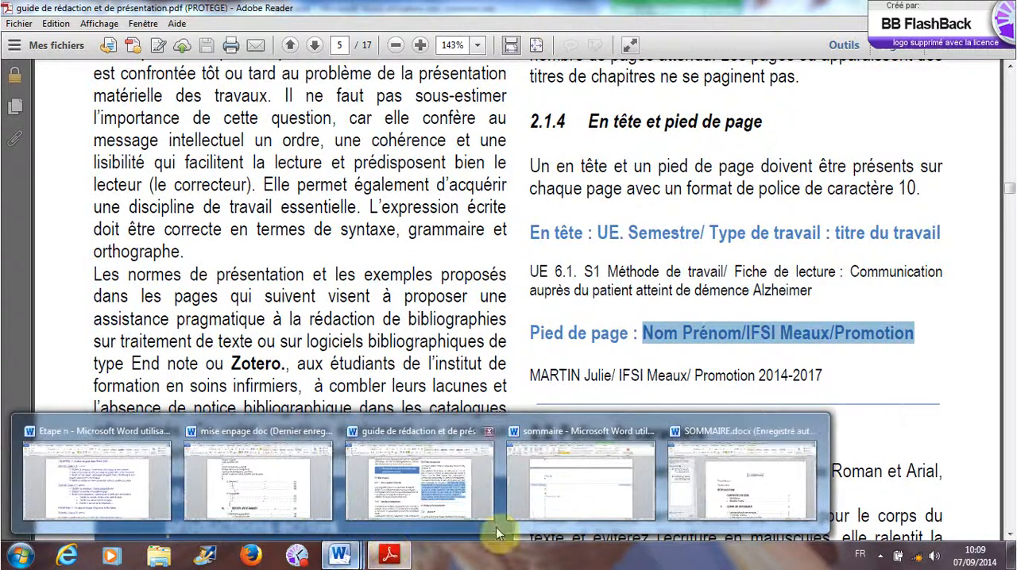
click(571, 500)
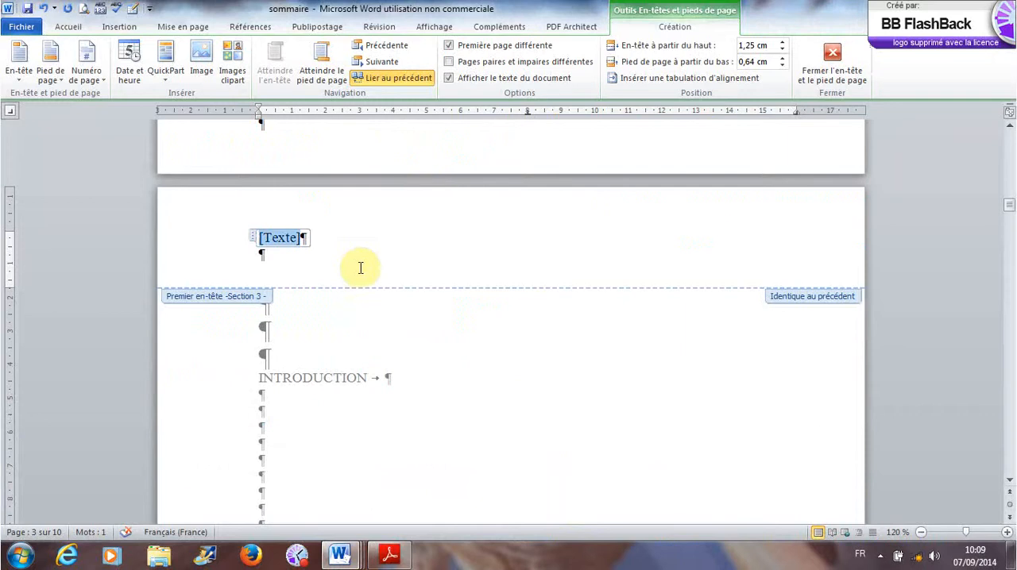
text(UE)
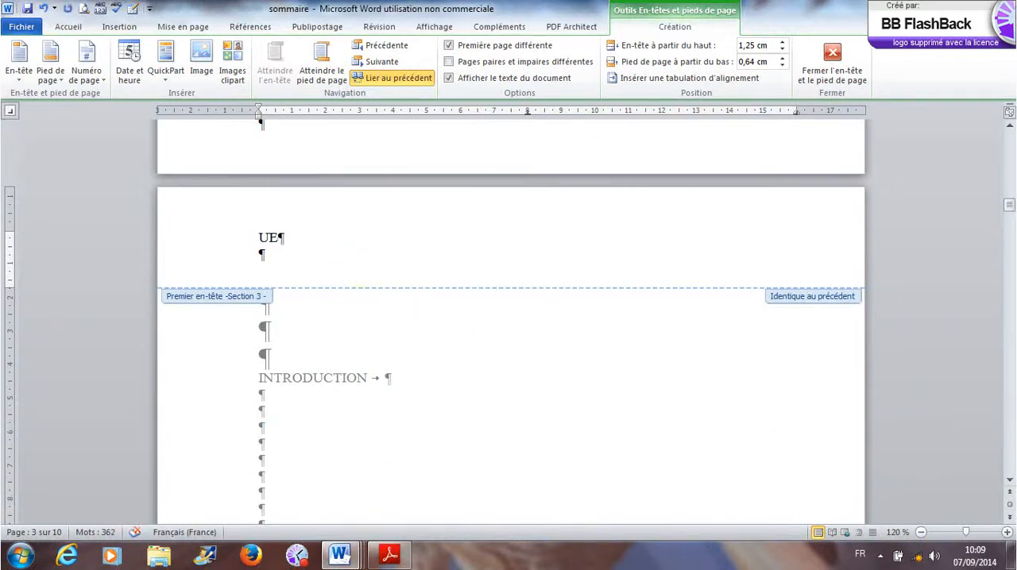
text(.6.1 Méthode de travail/)
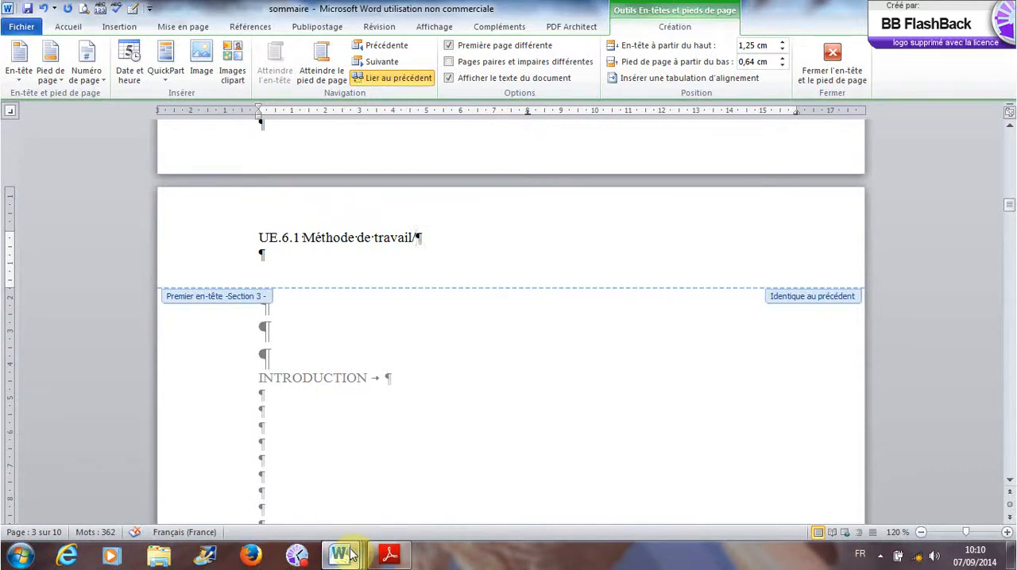
- Recheck the header example in the guide PDF and append "Fiche de lecture/" to section 3's first-page header in the sommaire document
mouse_move(352, 555)
mouse_move(390, 555)
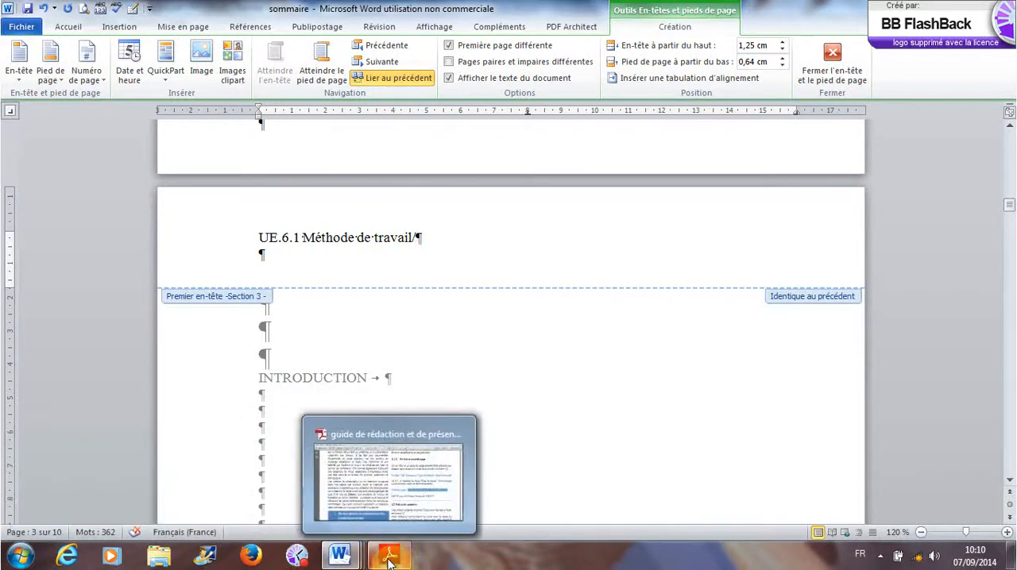
click(410, 505)
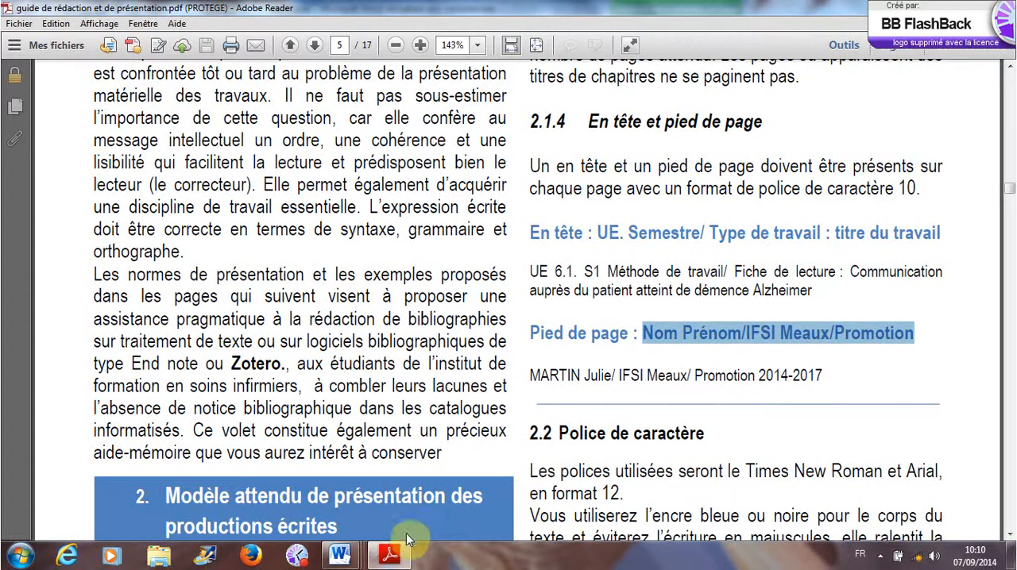
mouse_move(352, 556)
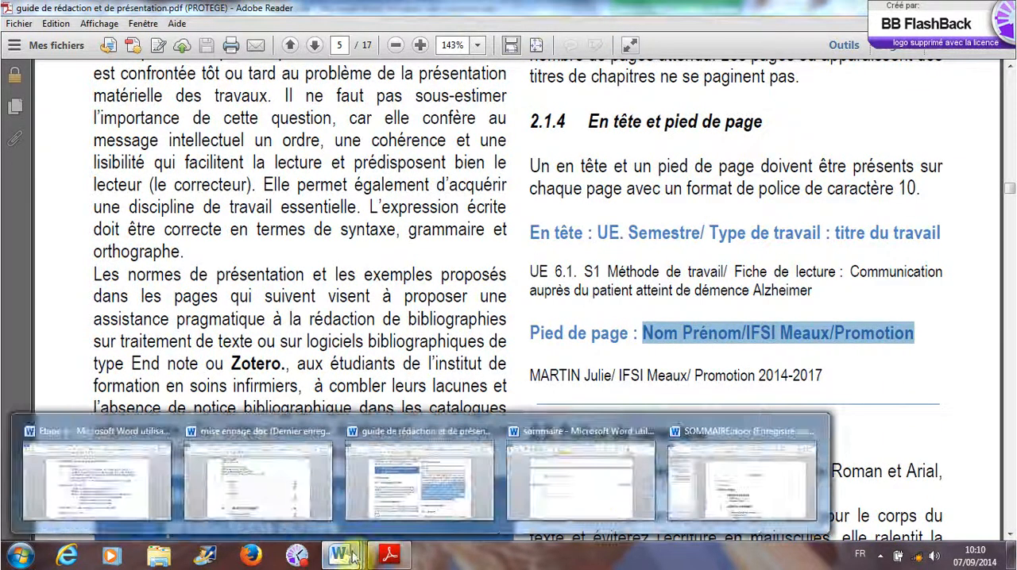
click(588, 496)
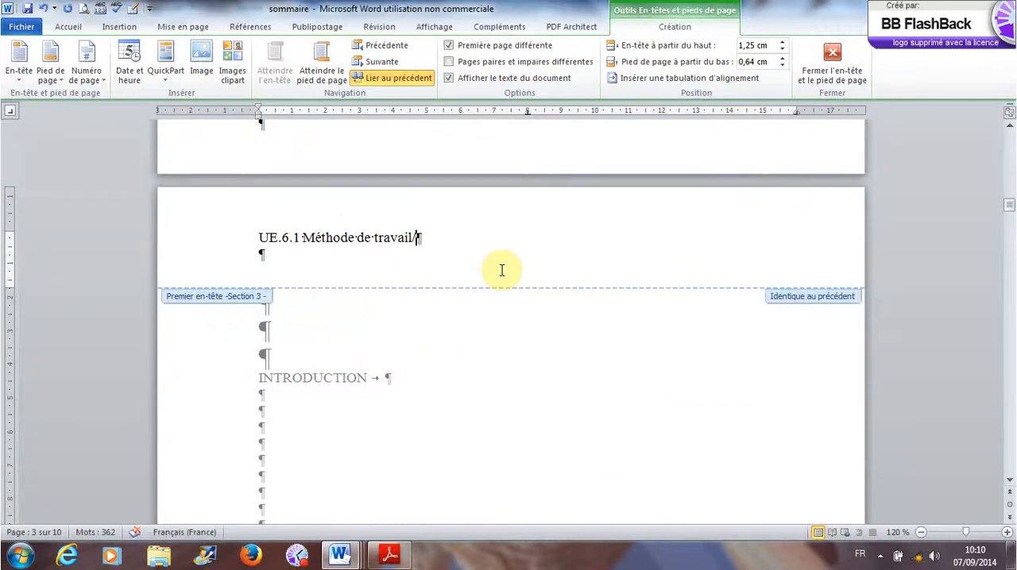
mouse_move(1006, 211)
mouse_down()
mouse_move(1008, 152)
mouse_move(1012, 208)
mouse_up()
text(F)
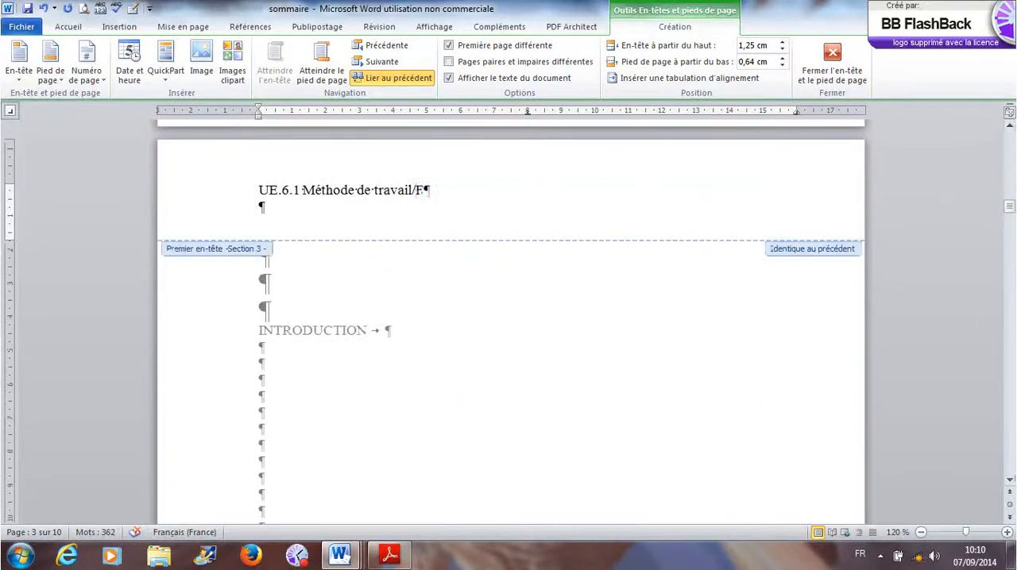
text(iche de lecture)
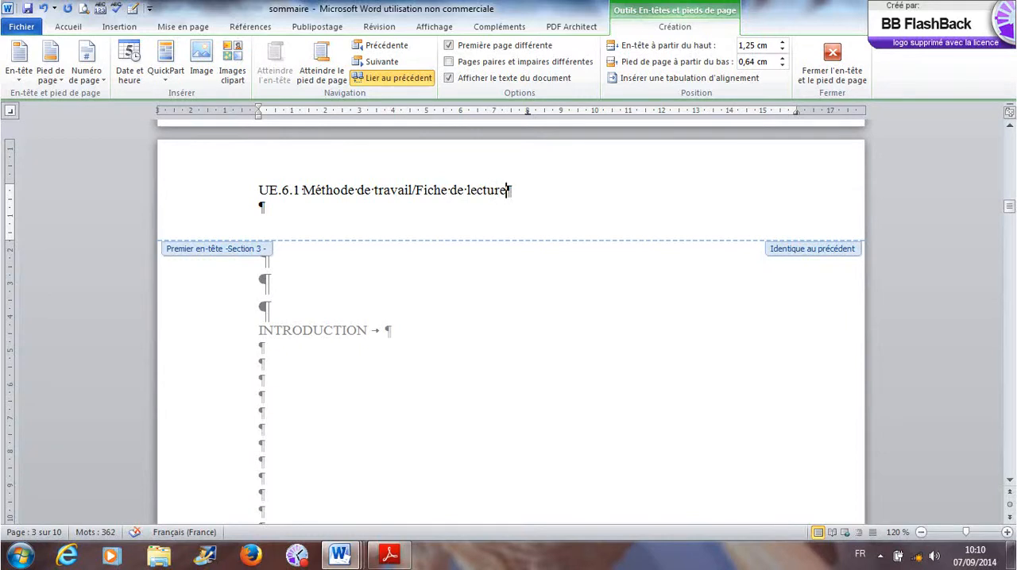
text(/)
- Consult the guide's header model again and complete section 3's first-page header with the work title "Tutoriel"
mouse_move(347, 561)
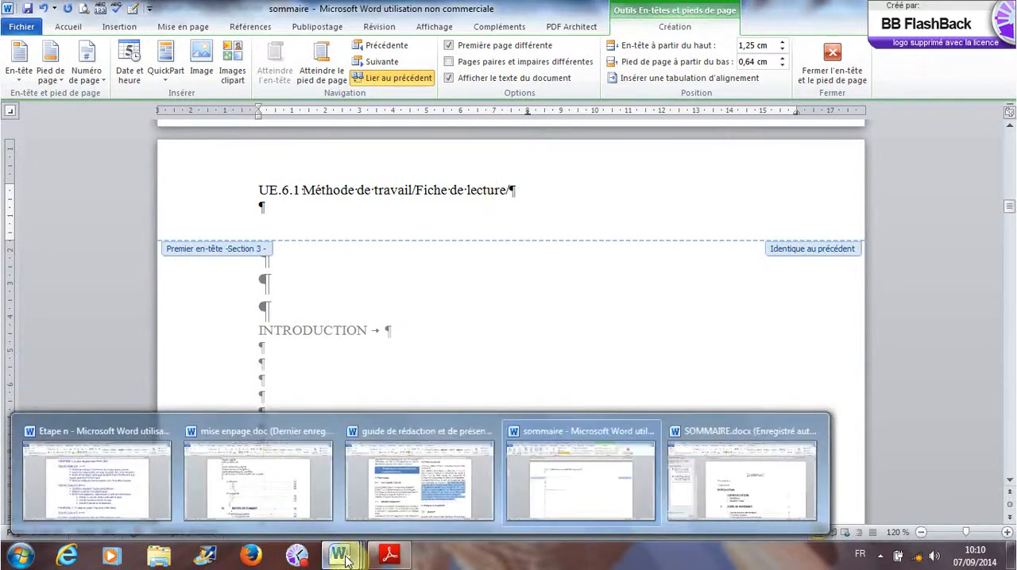
click(477, 496)
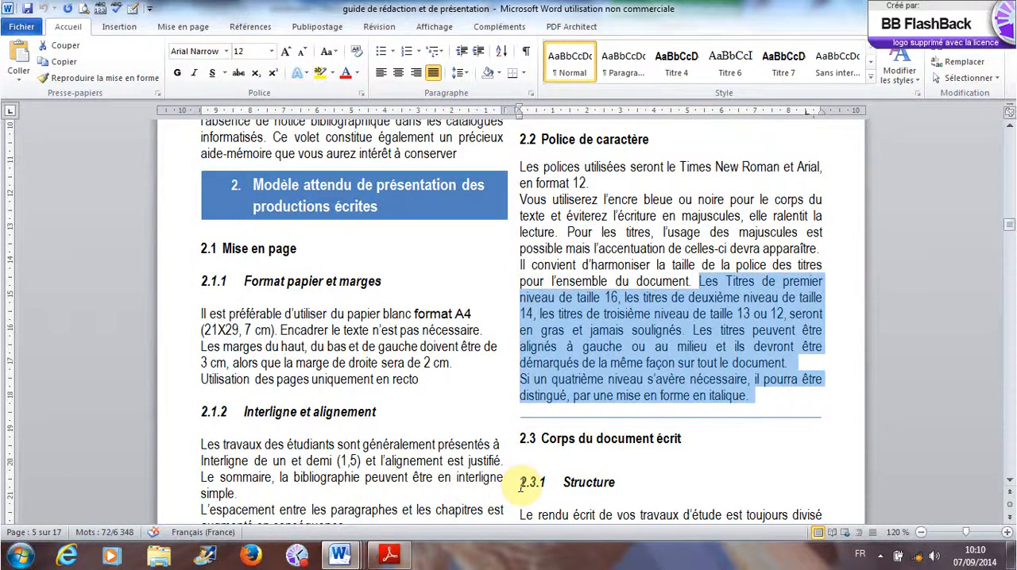
scroll(518, 481, up, 10)
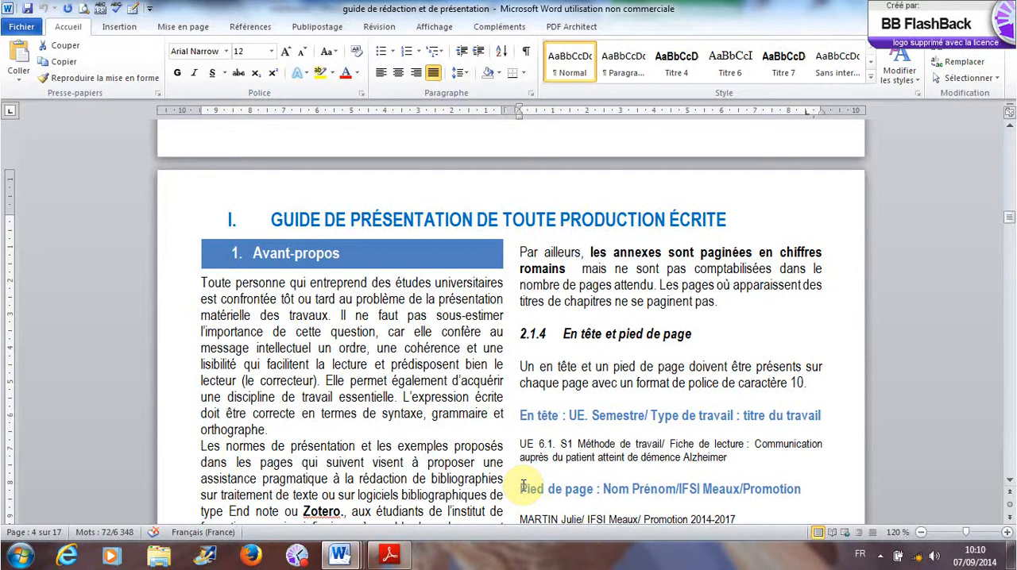
click(393, 556)
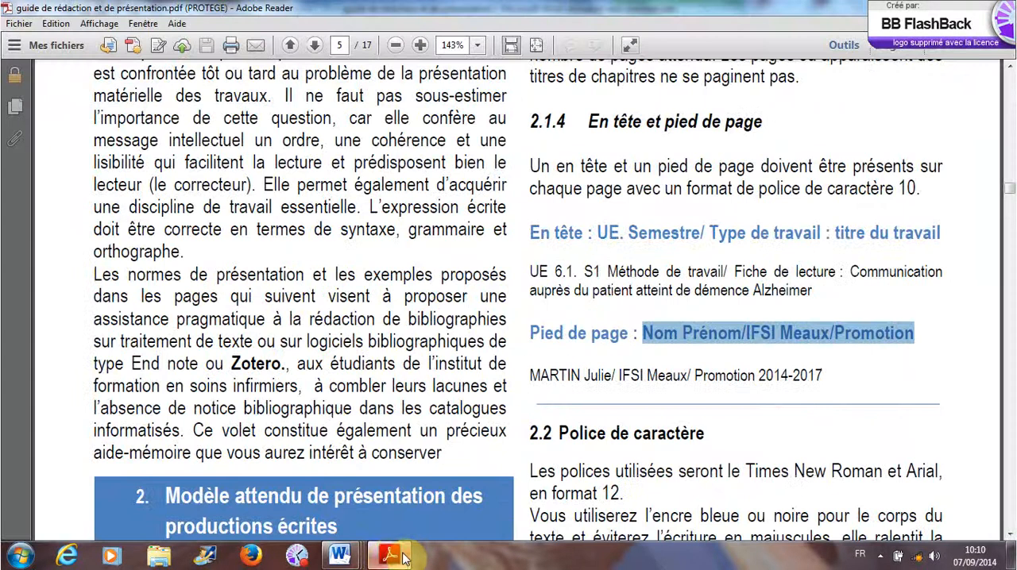
mouse_move(339, 556)
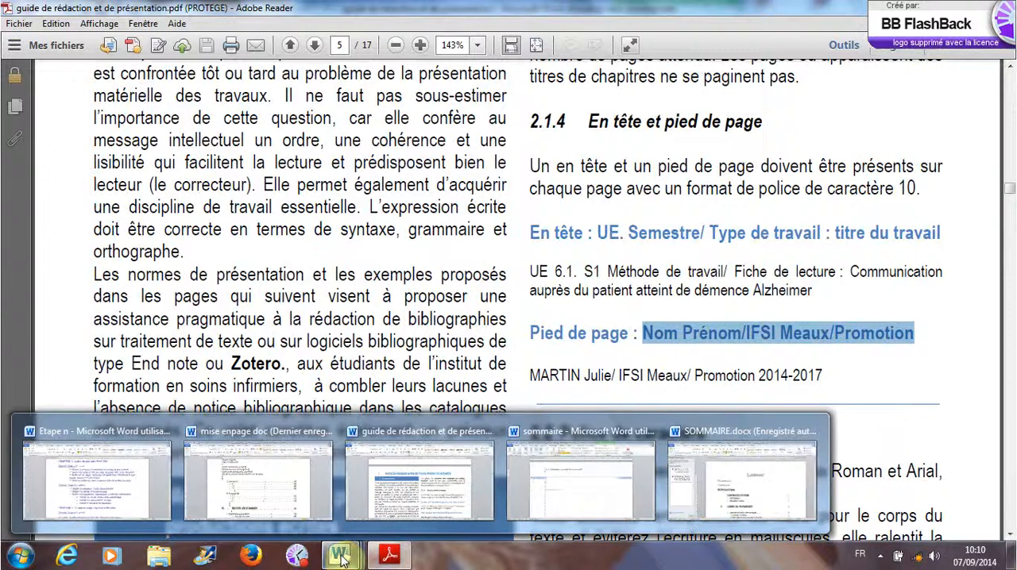
click(536, 500)
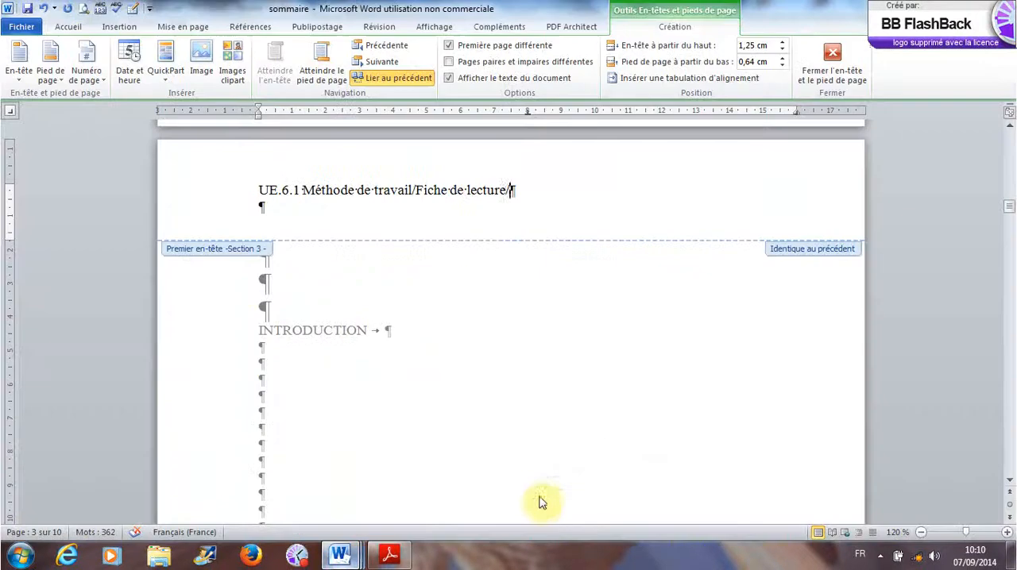
double_click(557, 190)
text(P)
key(BackSpace)
text(Tutoriel)
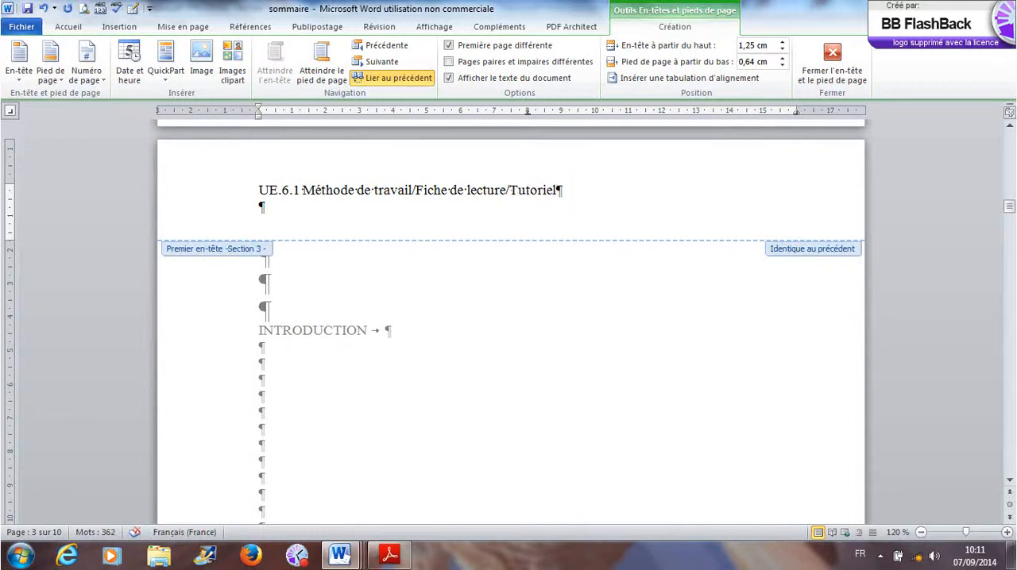
- Leave header editing and add the centred title "Tutoriel" on the cover page, below "Fiche de lecture"
scroll(644, 277, up, 3)
scroll(644, 278, up, 12)
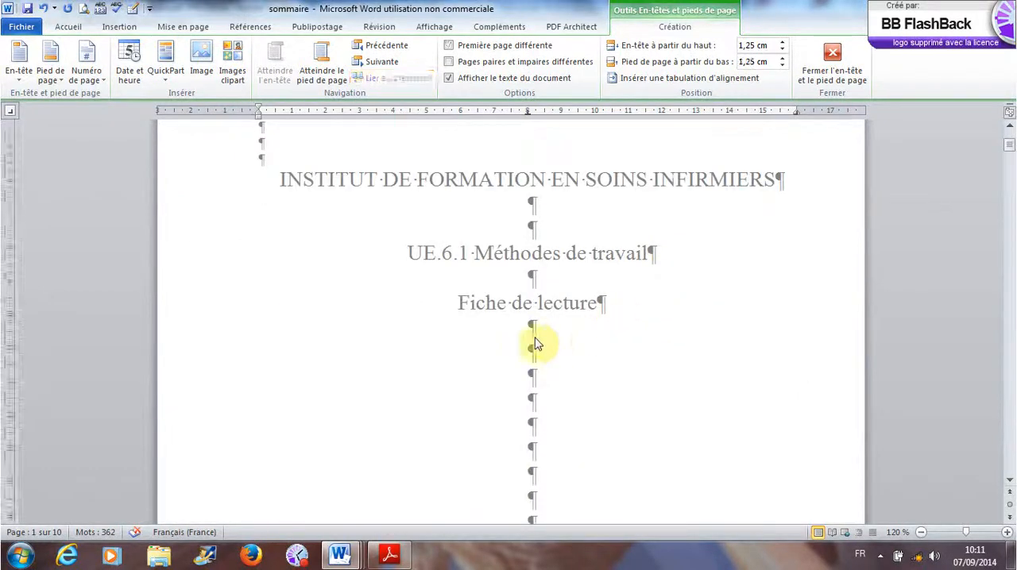
double_click(549, 343)
scroll(544, 348, up, 5)
scroll(541, 351, up, 10)
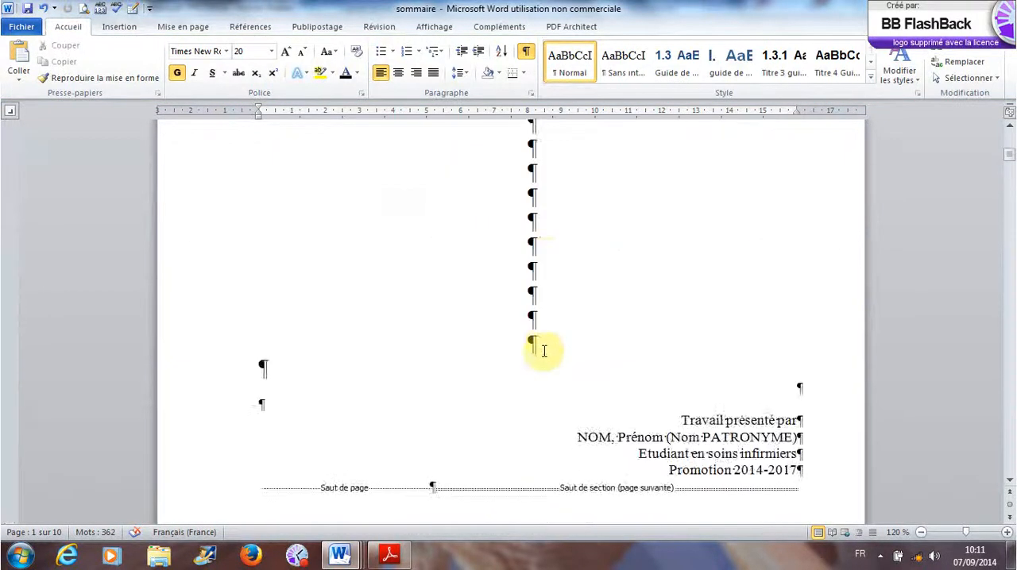
scroll(548, 351, down, 1)
click(547, 348)
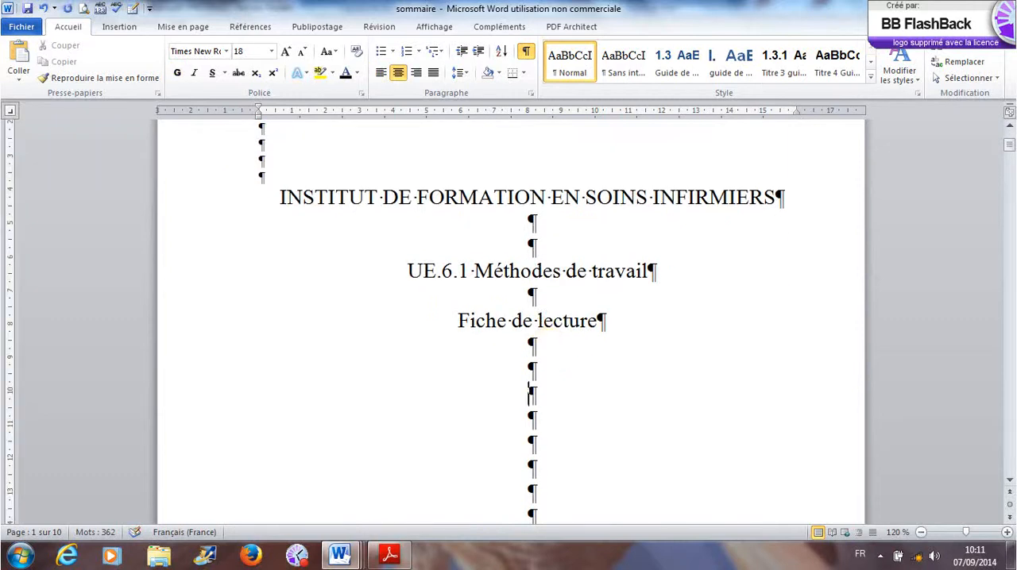
text(Tutoreil)
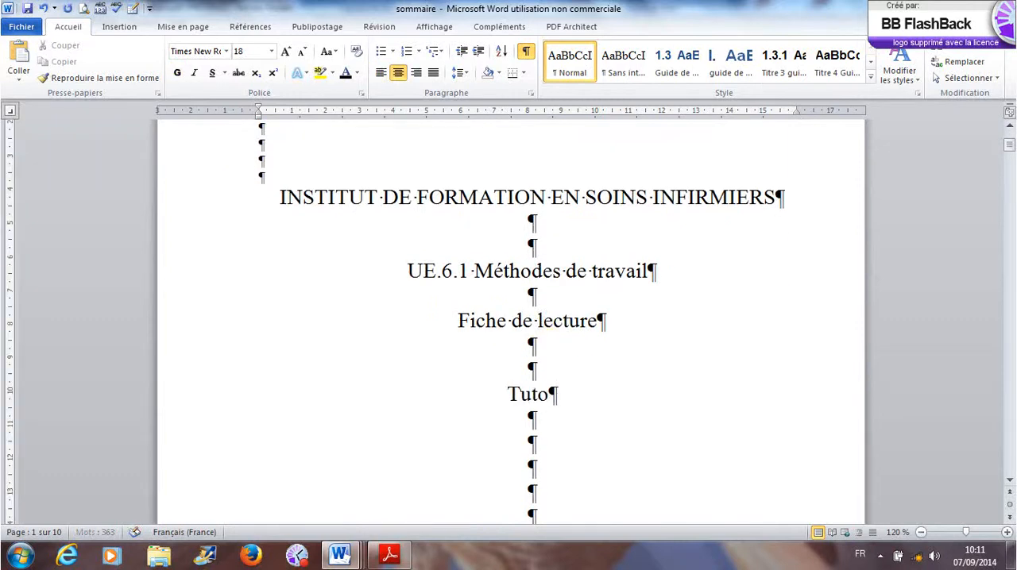
key(BackSpace)
key(BackSpace)
key(BackSpace)
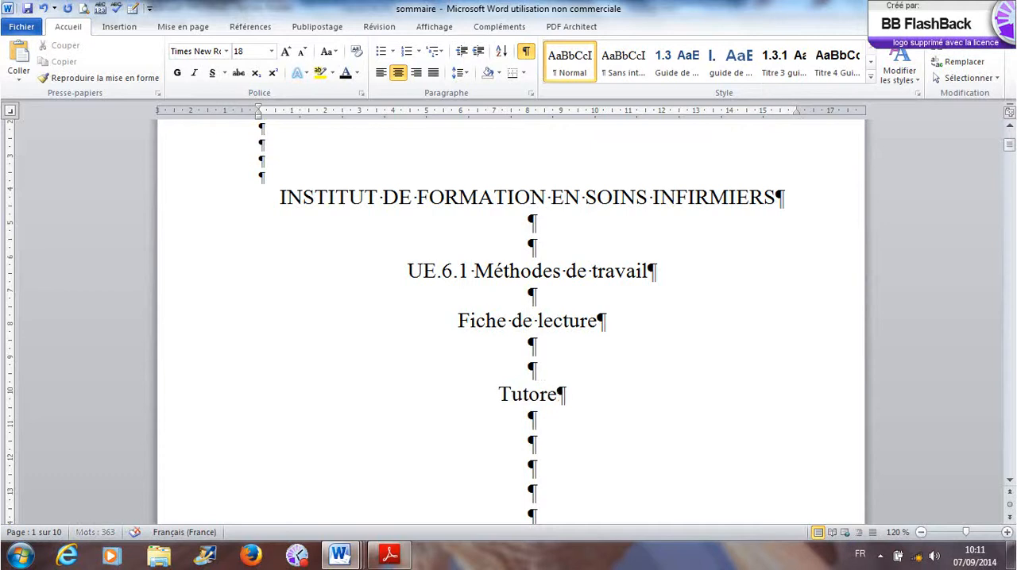
text(iel)
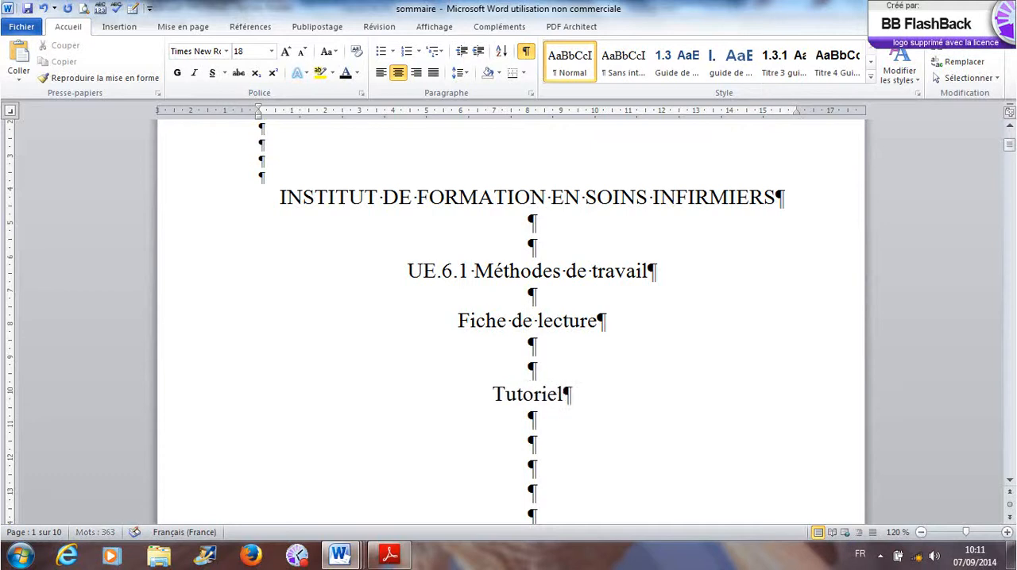
- Review the headers and footers from the cover and SOMMAIRE through section 3's pages, then return to the body text
scroll(549, 348, down, 20)
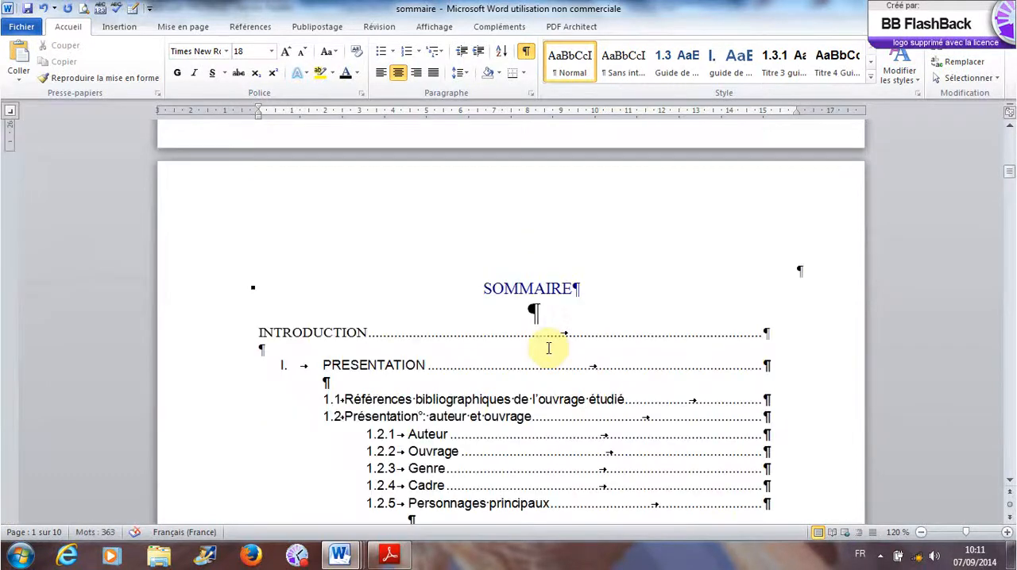
scroll(548, 348, down, 5)
scroll(544, 353, up, 6)
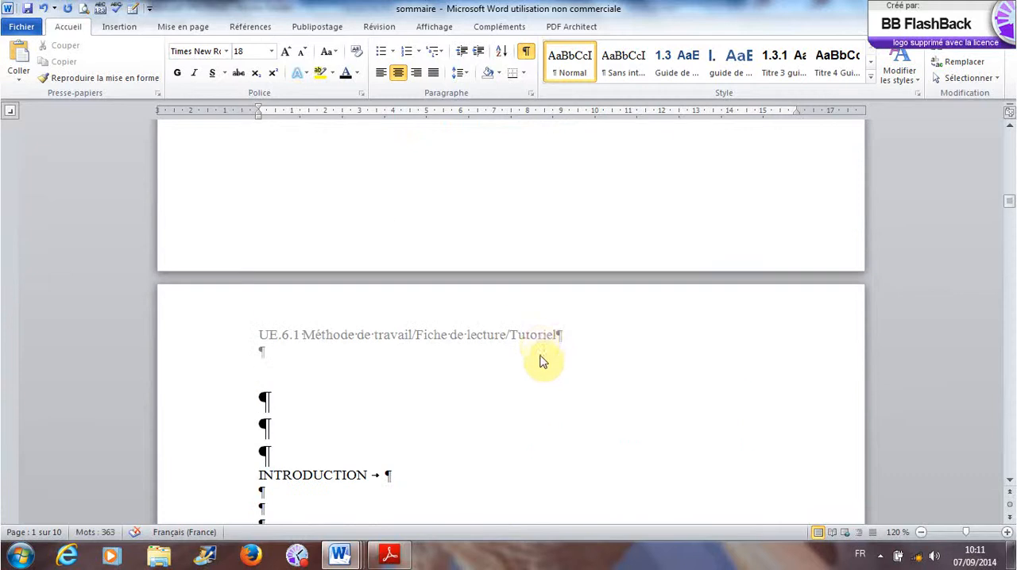
double_click(536, 343)
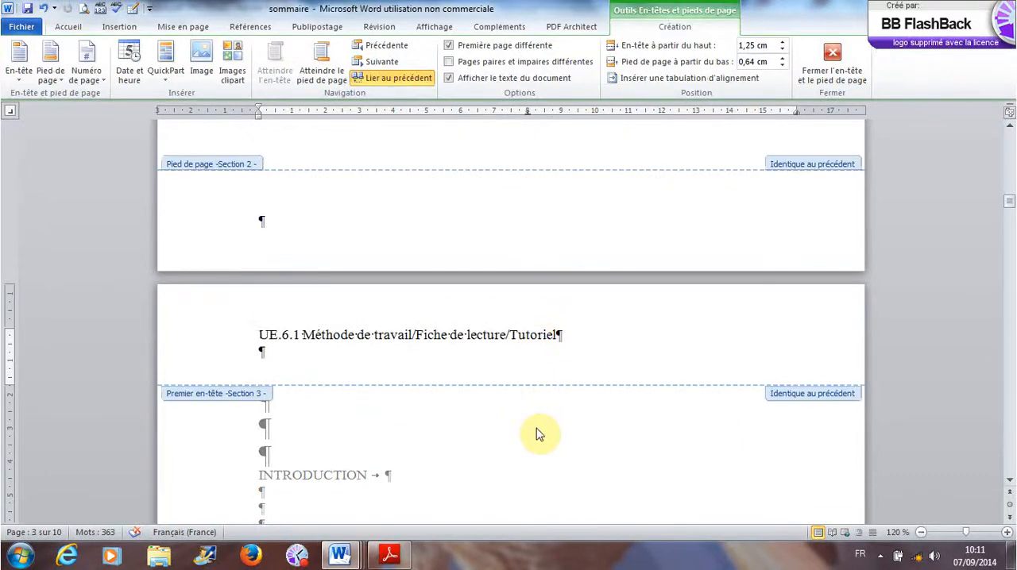
scroll(537, 435, up, 20)
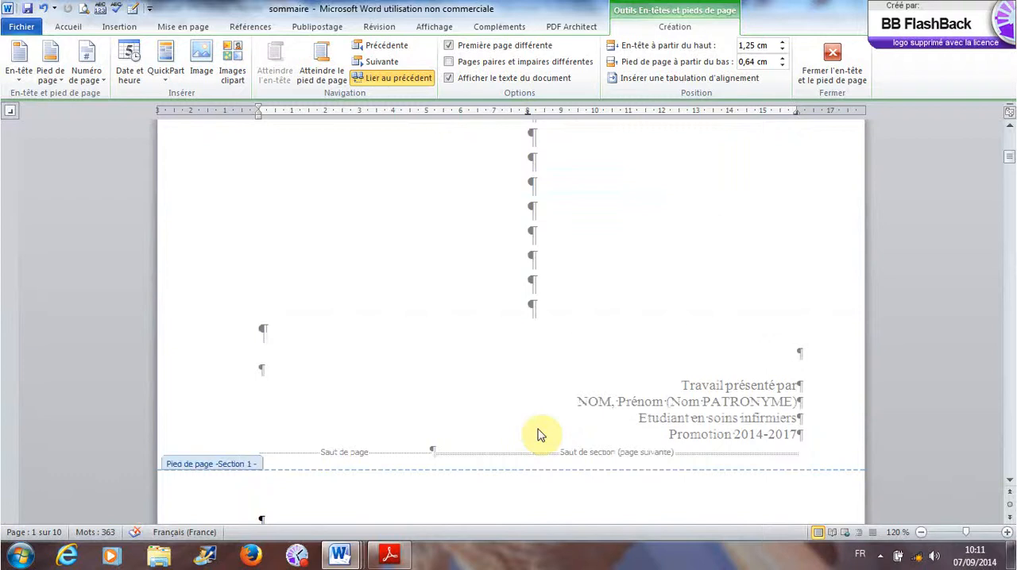
scroll(538, 435, up, 10)
scroll(540, 433, down, 9)
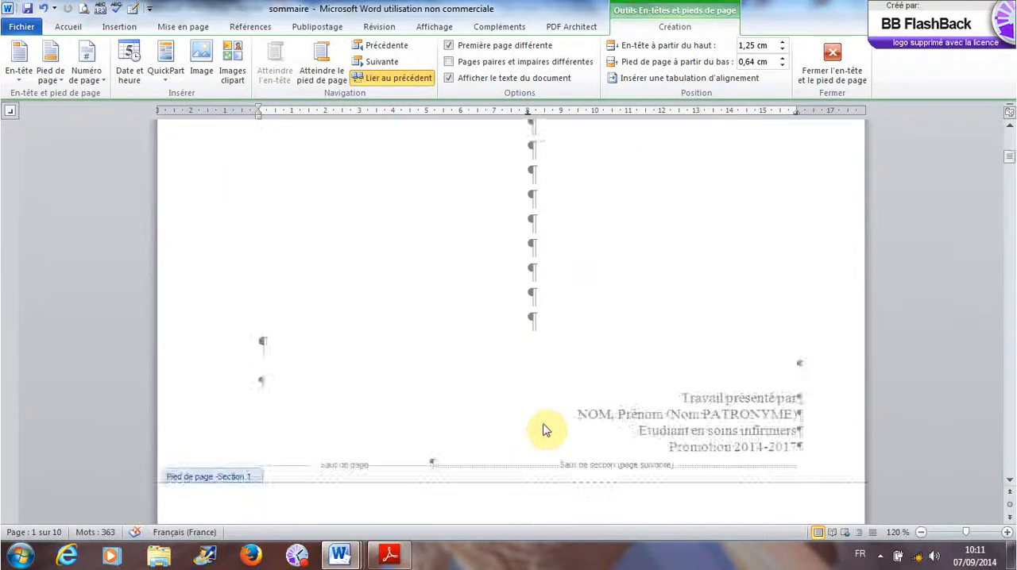
scroll(542, 430, down, 20)
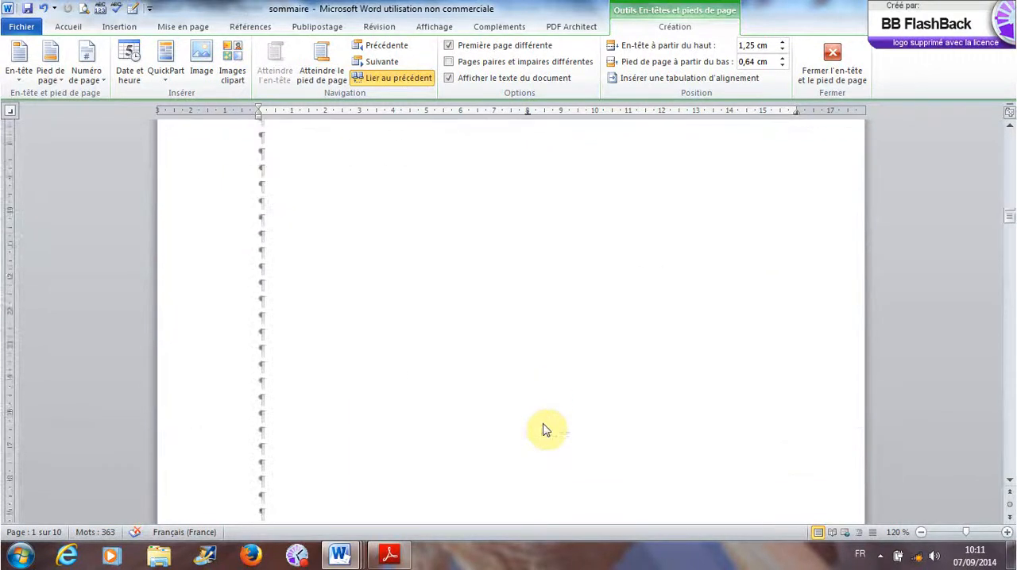
scroll(545, 429, down, 5)
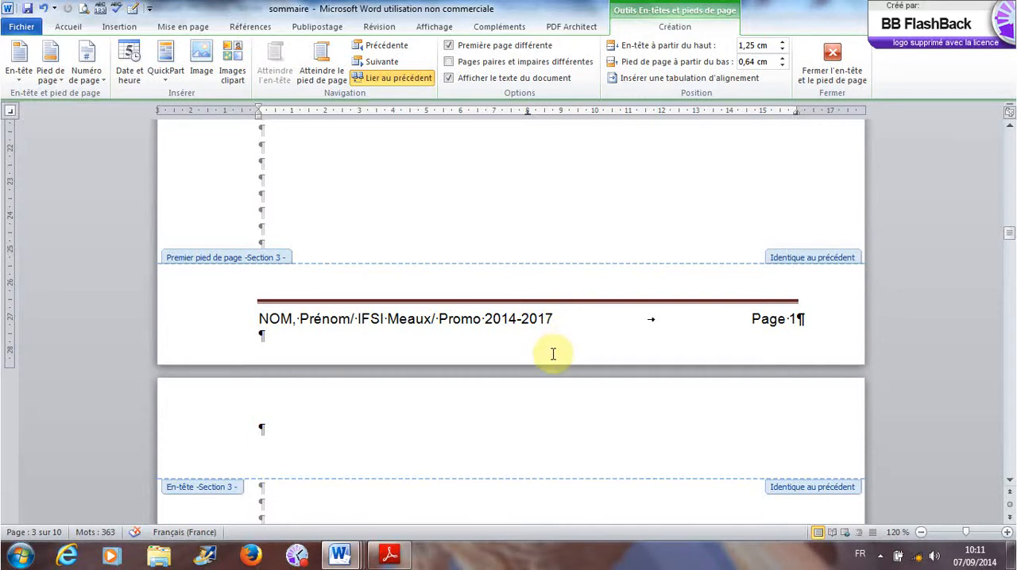
scroll(503, 455, down, 10)
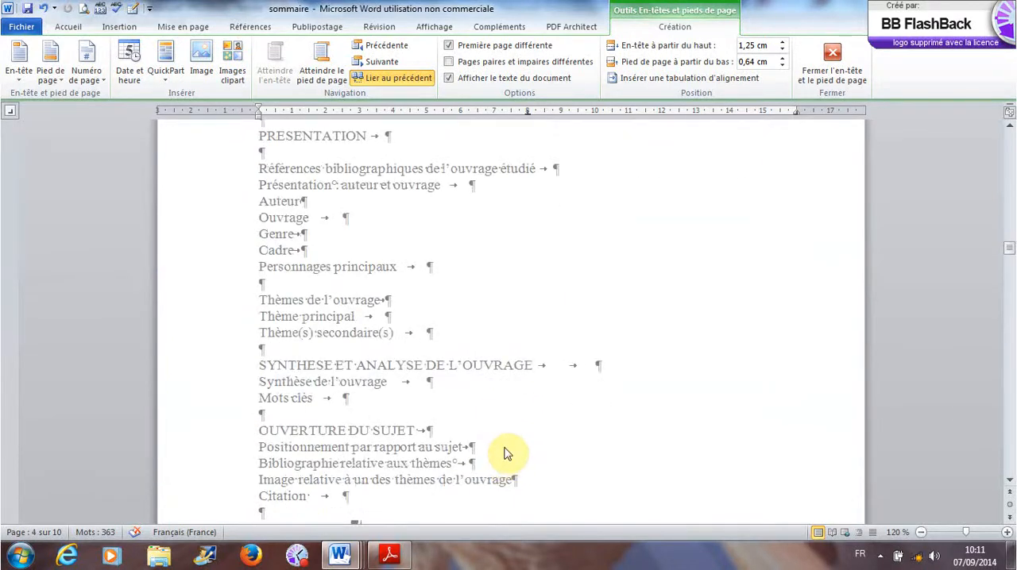
double_click(503, 451)
scroll(505, 448, down, 5)
scroll(505, 447, down, 15)
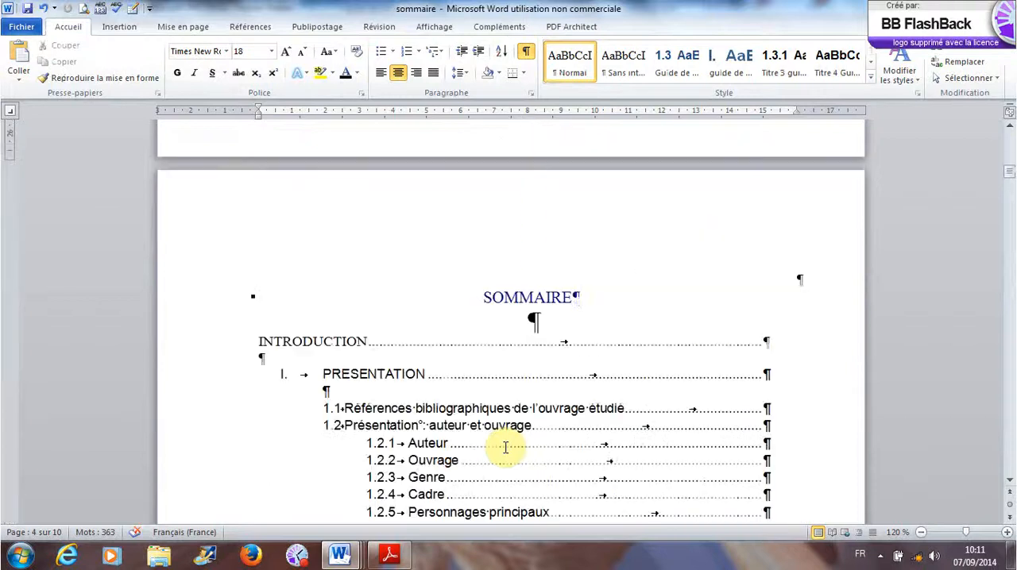
- Delete the empty paragraphs above the "PRESENTATION" heading on the body page after the introduction
scroll(507, 446, down, 6)
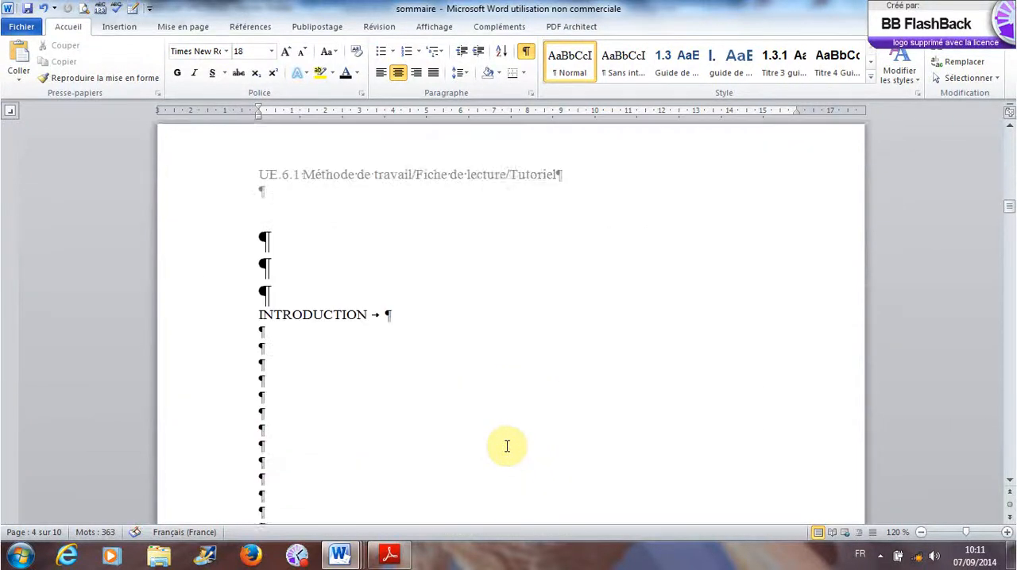
scroll(506, 446, down, 6)
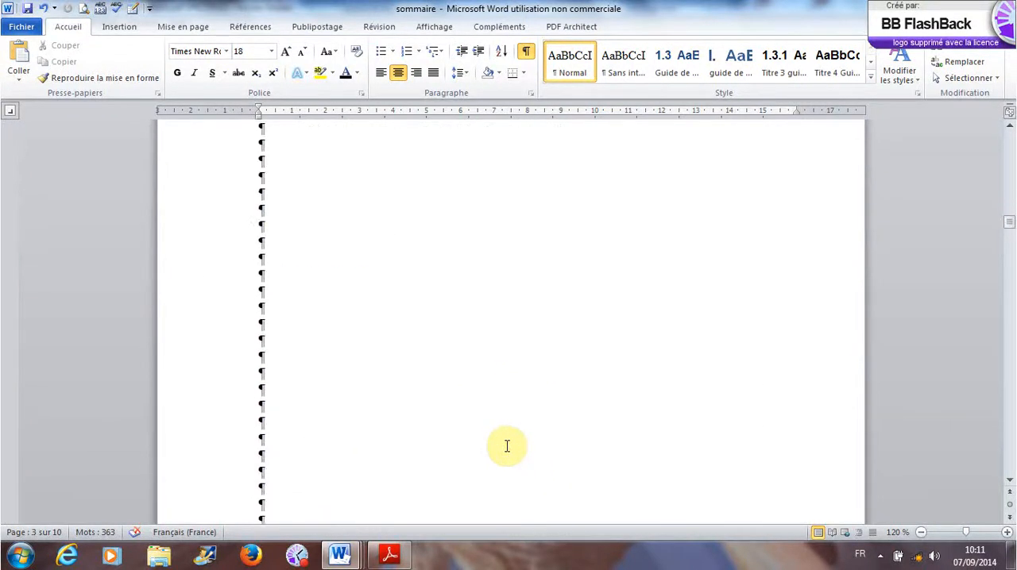
scroll(505, 447, down, 6)
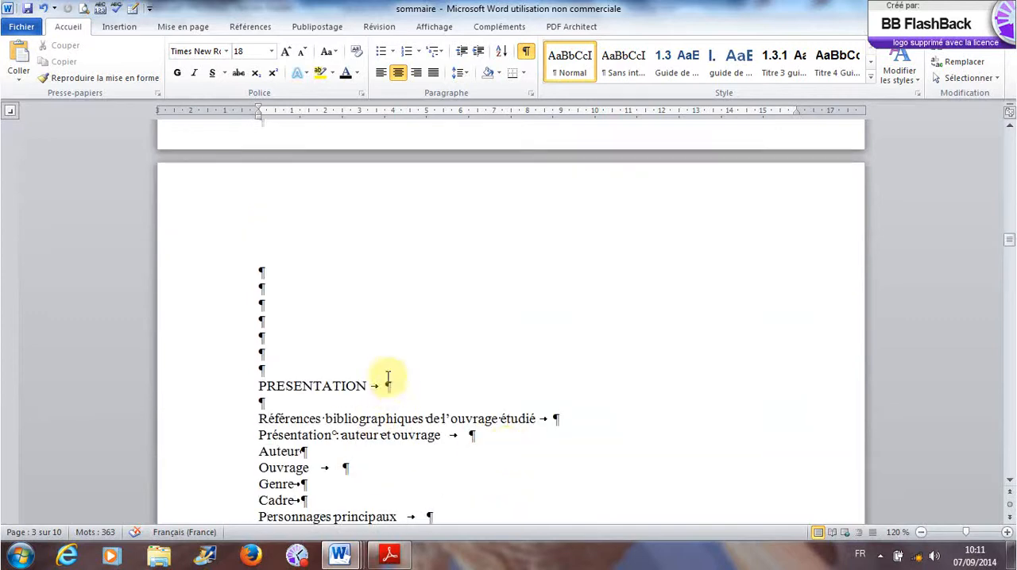
click(313, 358)
key(BackSpace)
key(BackSpace)
key(BackSpace)
key(BackSpace)
key(BackSpace)
key(BackSpace)
key(BackSpace)
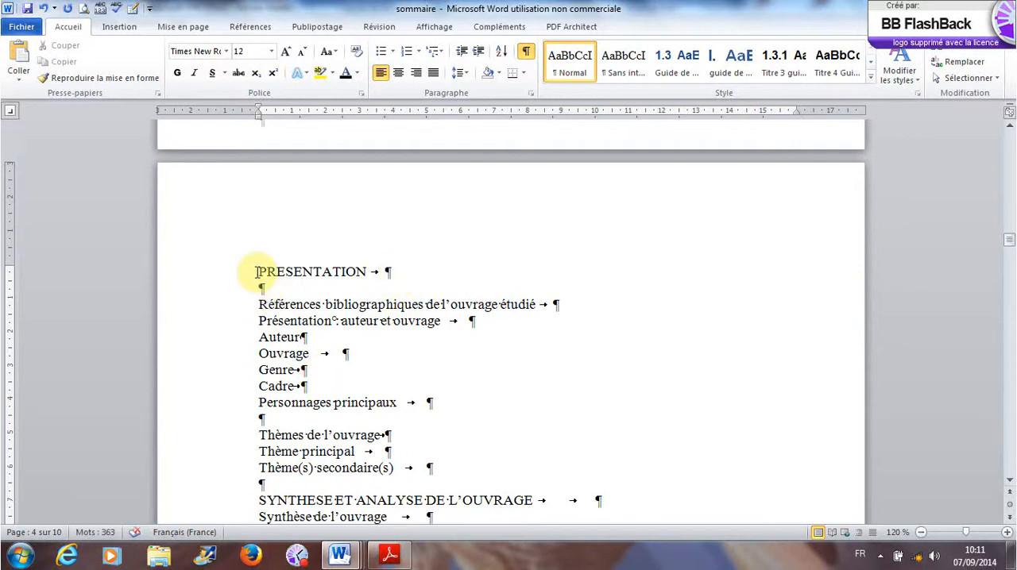
- Number the "PRESENTATION" heading in the body as "I." in an automatic list
click(256, 272)
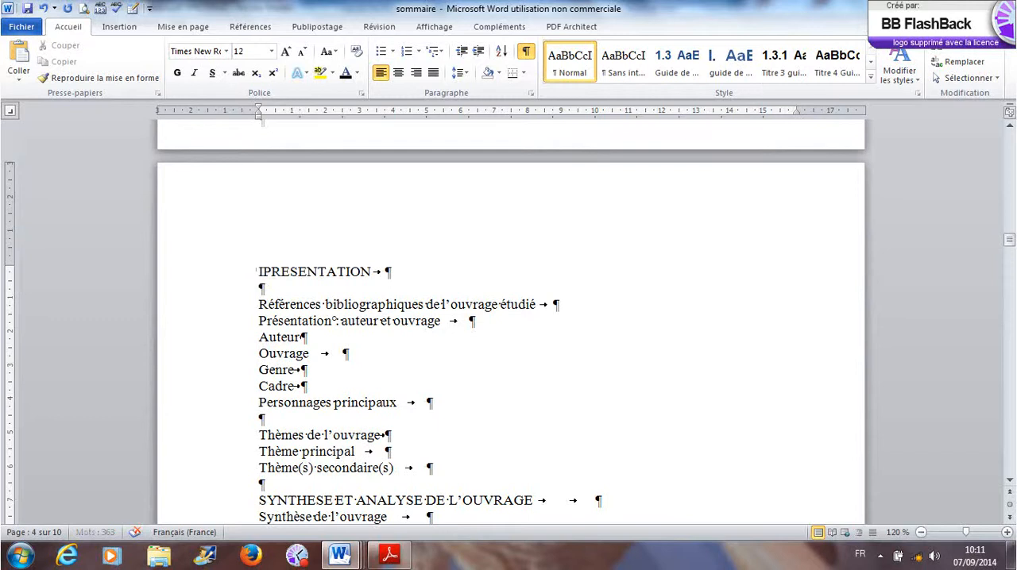
text(I.)
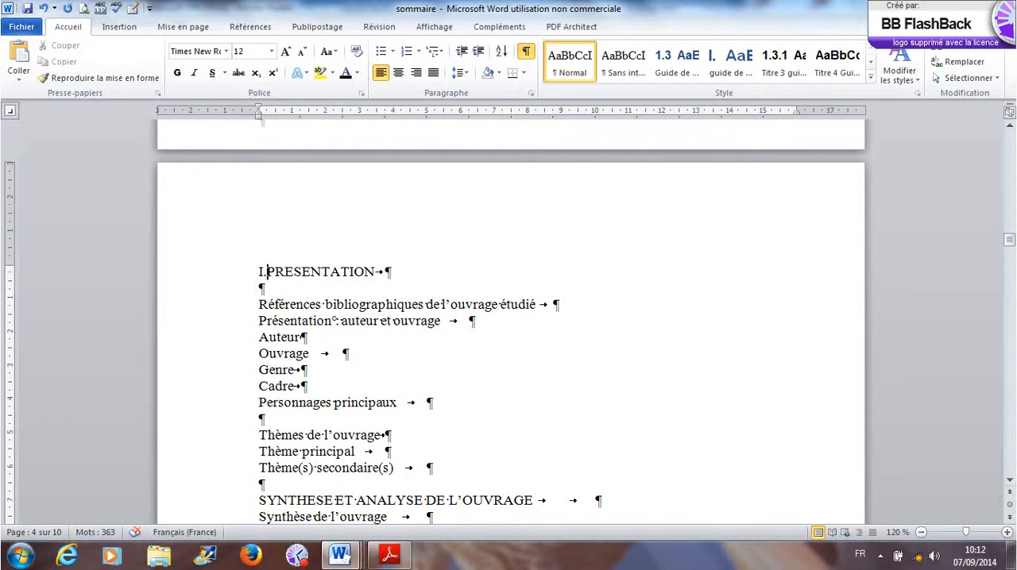
key(space)
- Remove the blank line under "PRESENTATION" and number "Références bibliographiques de l'ouvrage étudié" as 1.1, undoing the extra indent to a third level
click(260, 317)
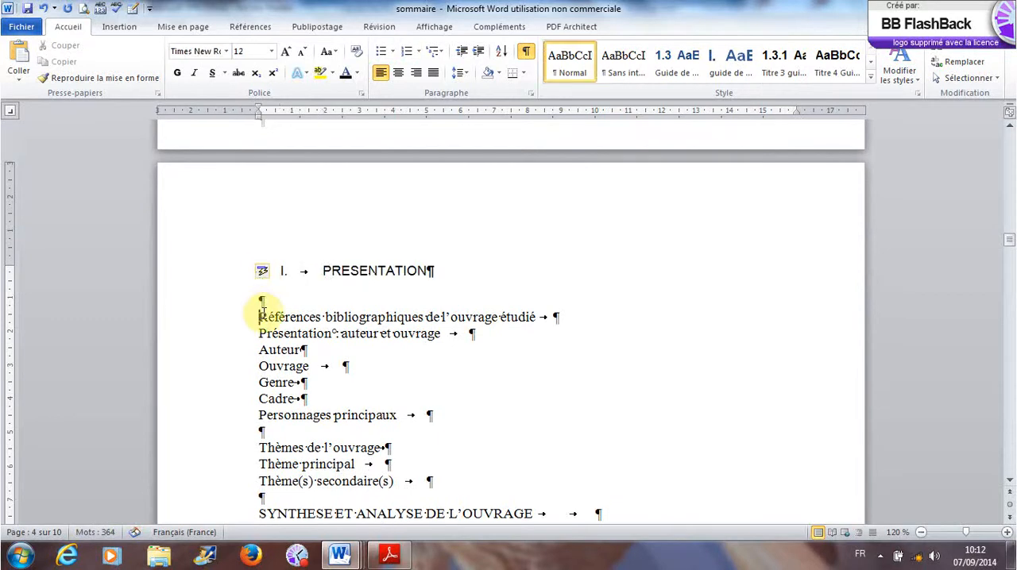
key(BackSpace)
key(BackSpace)
key(Return)
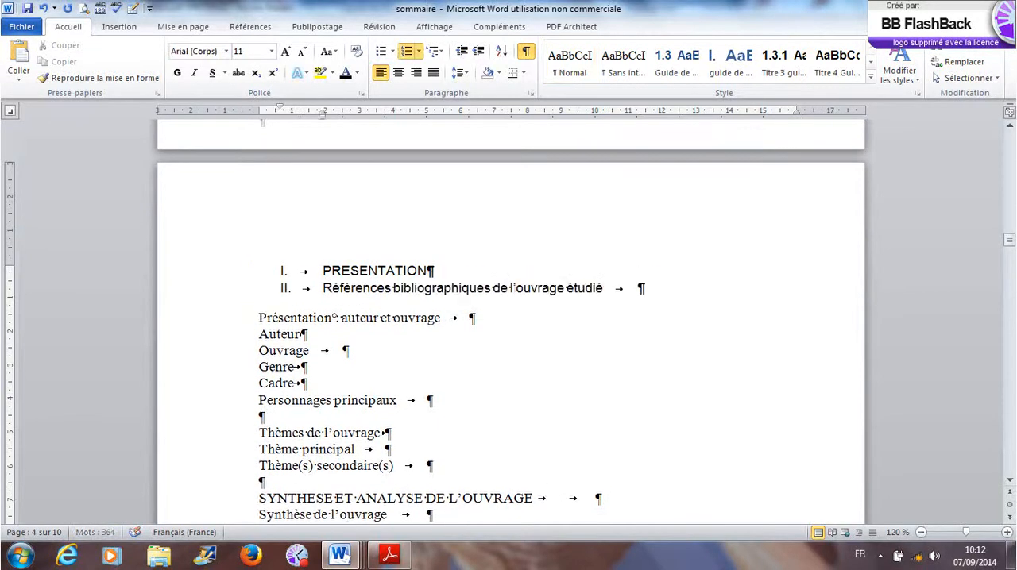
key(Tab)
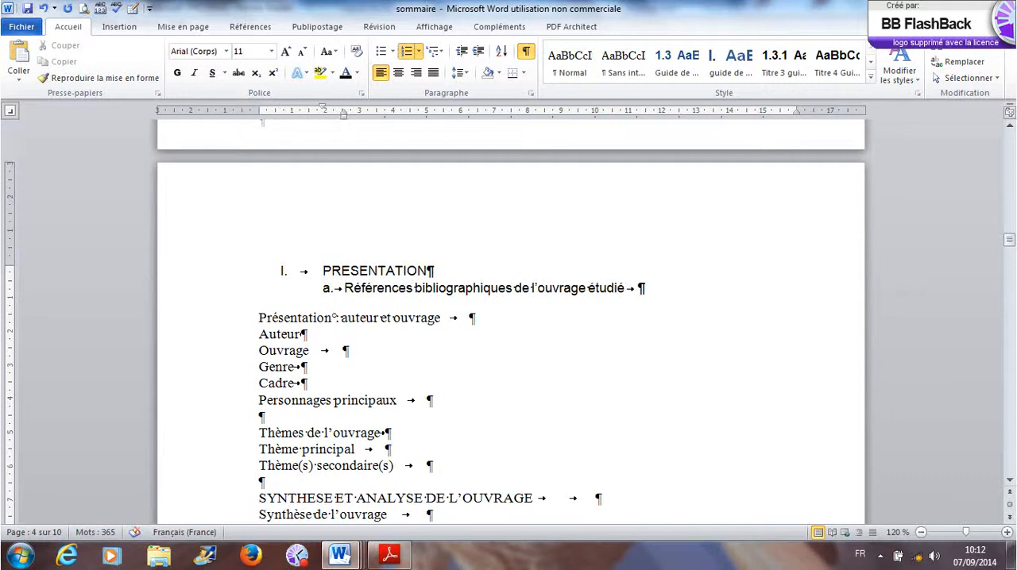
key(shift+Tab)
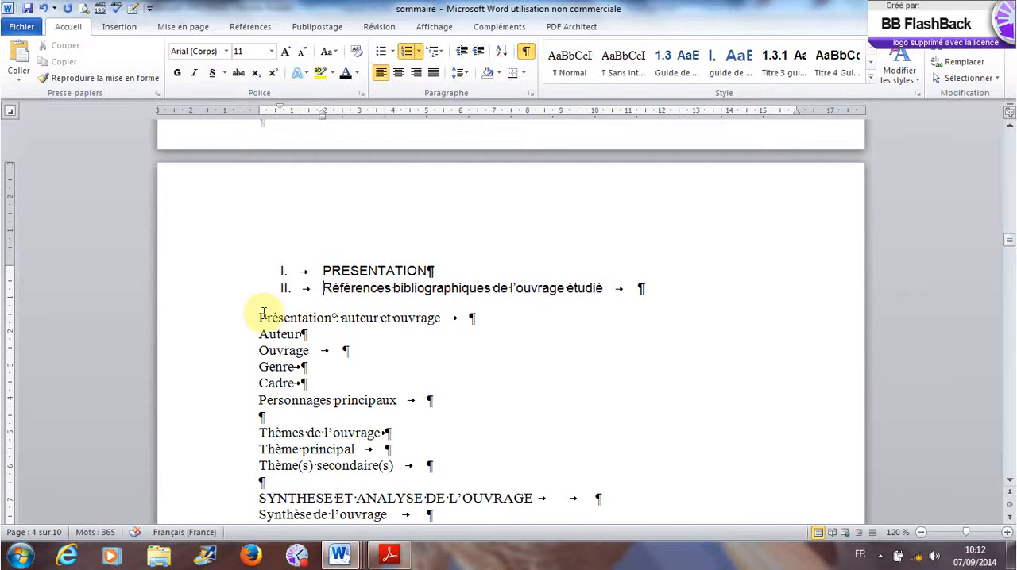
key(BackSpace)
text(1)
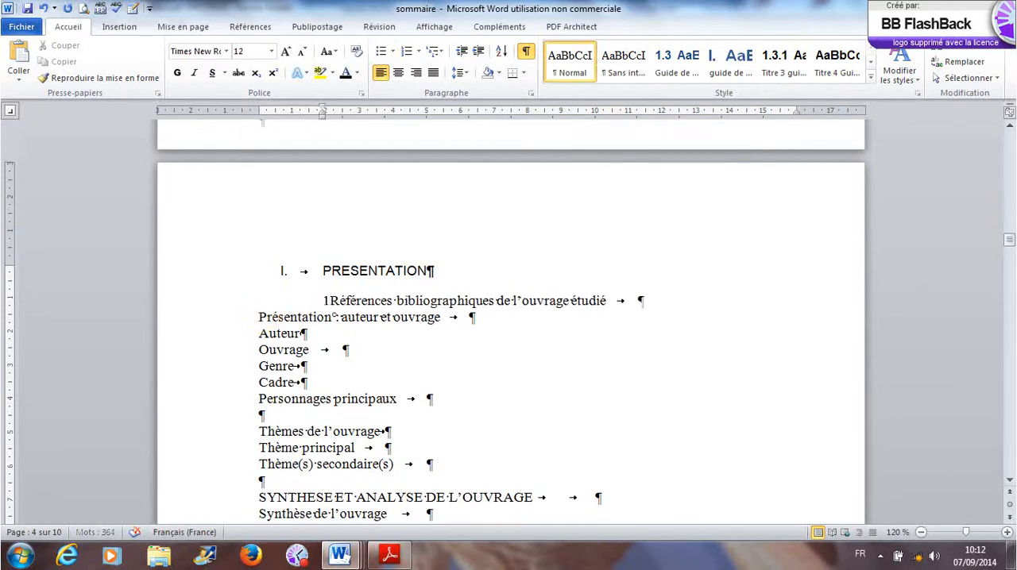
text(.1)
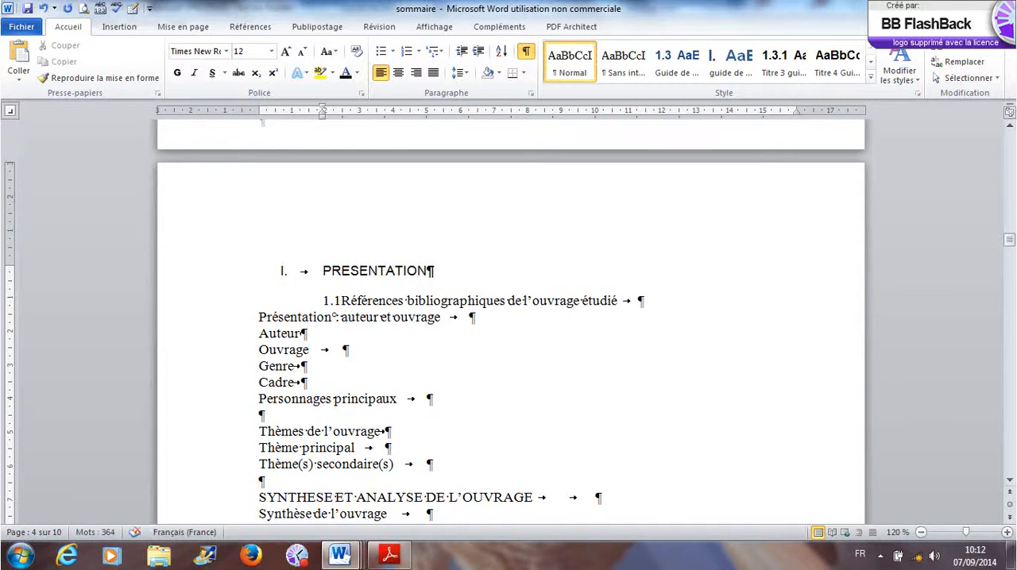
key(space)
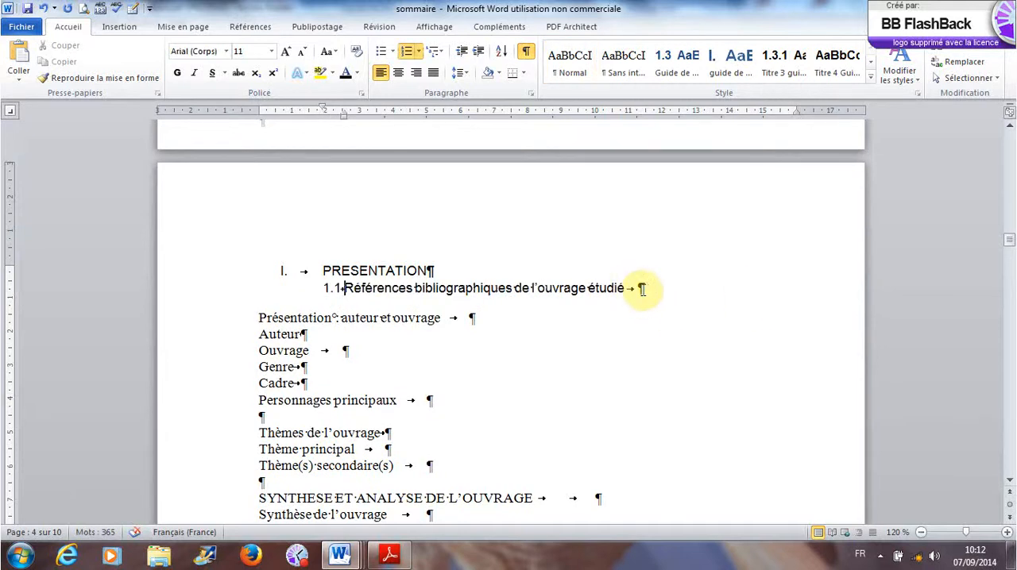
key(Tab)
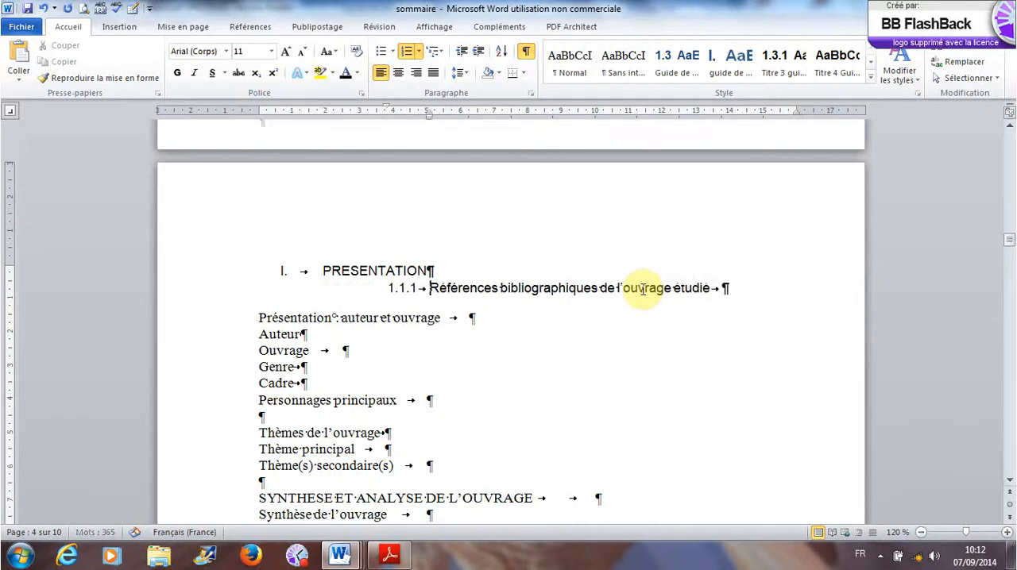
click(44, 9)
- Bring the next two body lines into the numbered list: "Présentation : auteur et ouvrage" as 1.2 and "Auteur" as 1.2.1
click(253, 318)
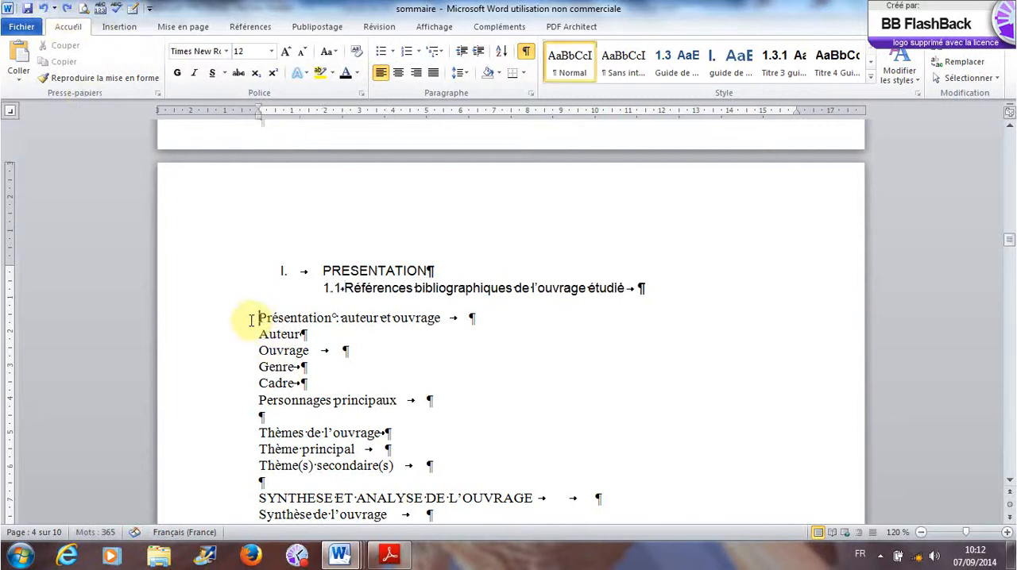
key(BackSpace)
key(Return)
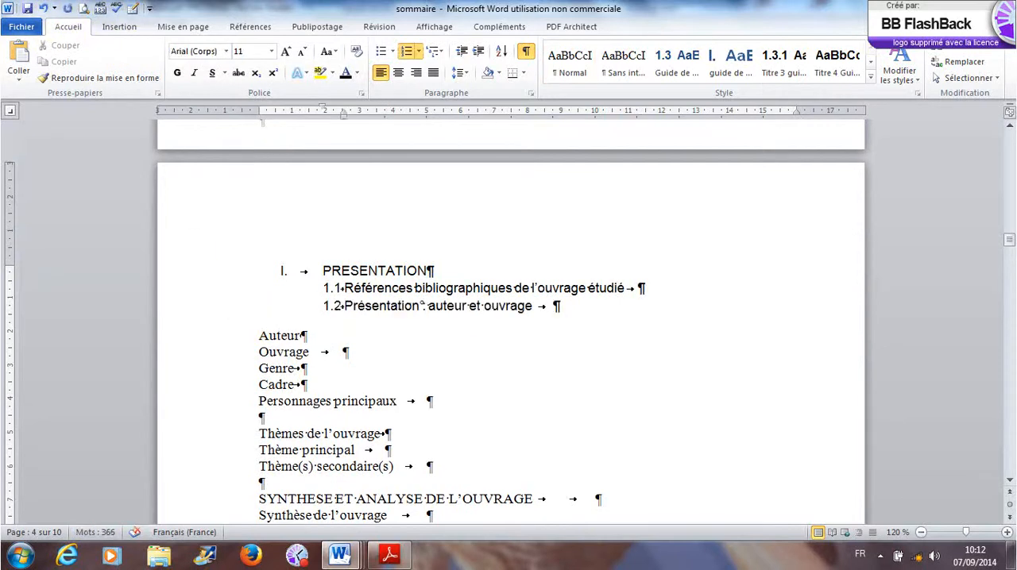
click(259, 335)
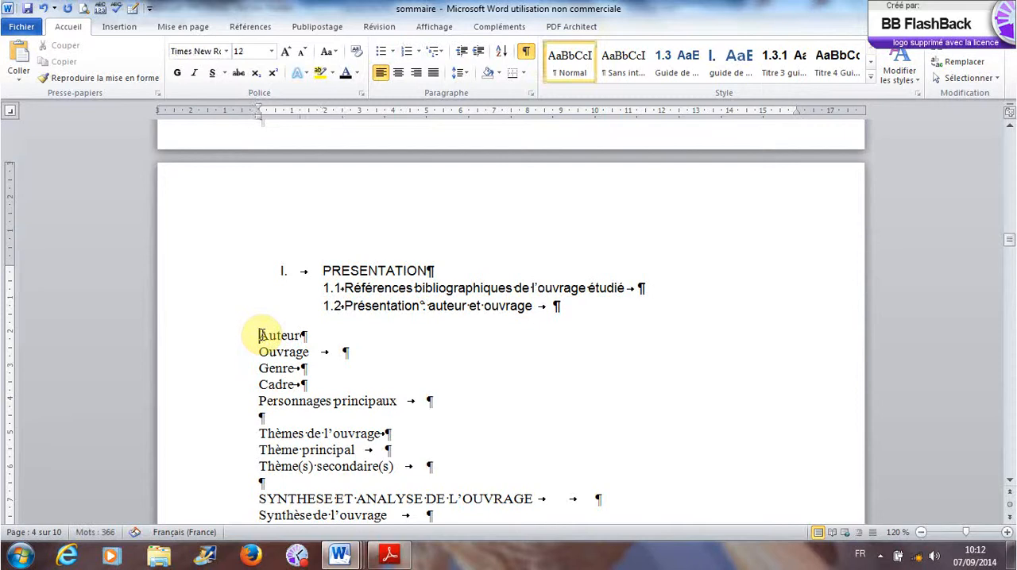
key(BackSpace)
key(Return)
key(Tab)
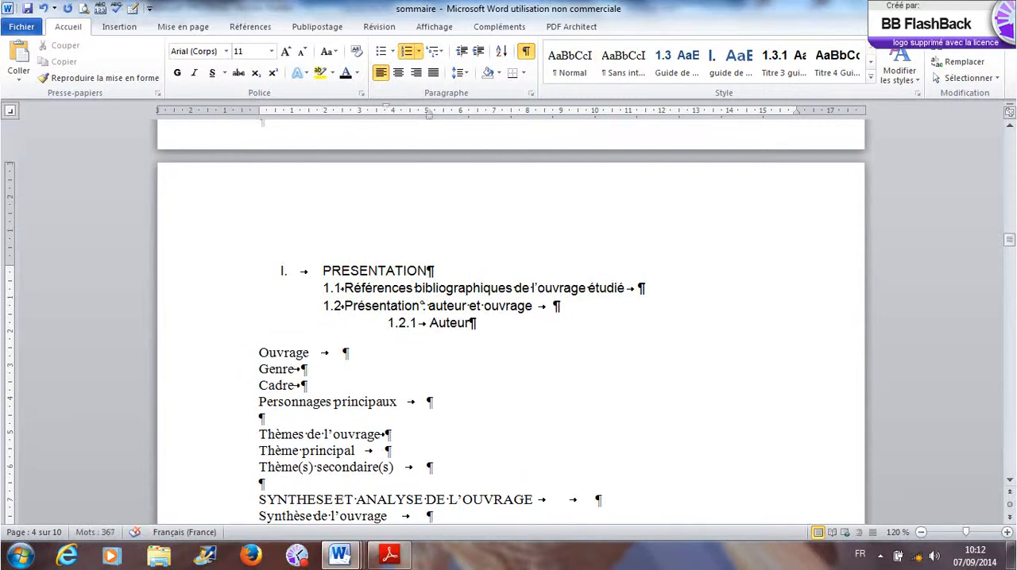
- Add "Ouvrage" and "Genre" to the third list level as 1.2.2 and 1.2.3
click(259, 352)
key(BackSpace)
key(Return)
key(Tab)
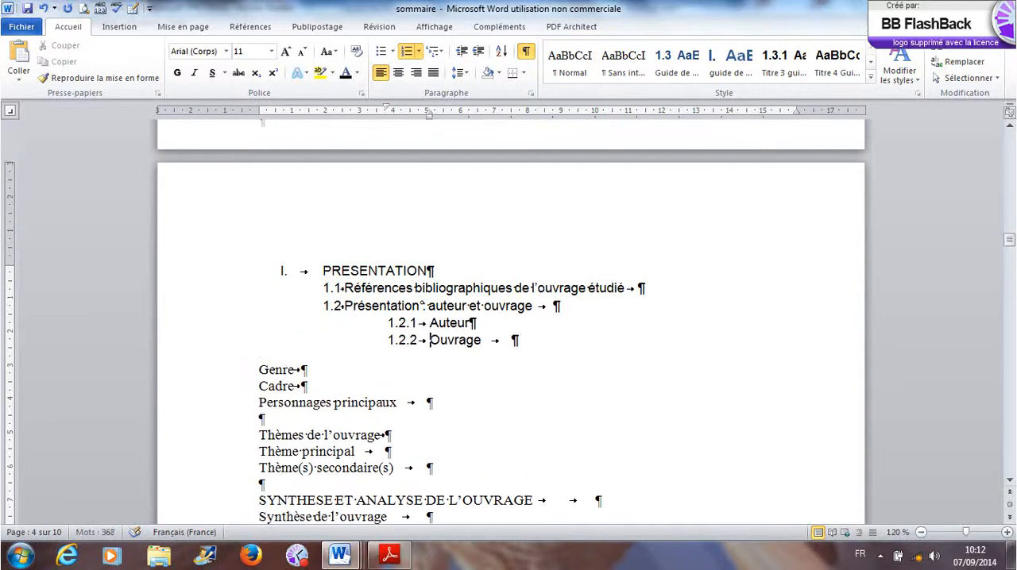
click(259, 370)
key(BackSpace)
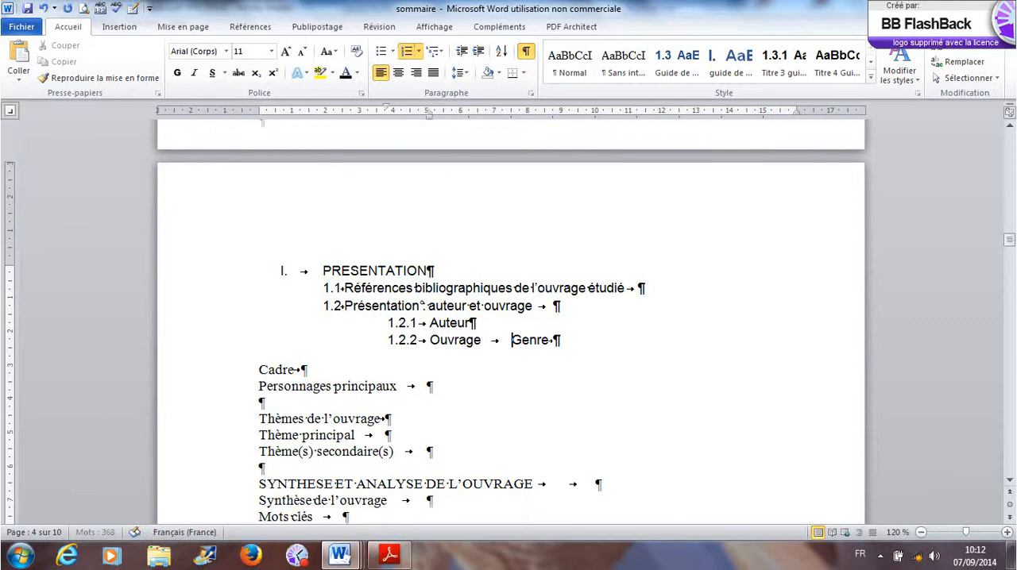
key(Return)
key(Tab)
- Add "Cadre" and "Personnages principaux" to the third list level as 1.2.4 and 1.2.5
click(259, 386)
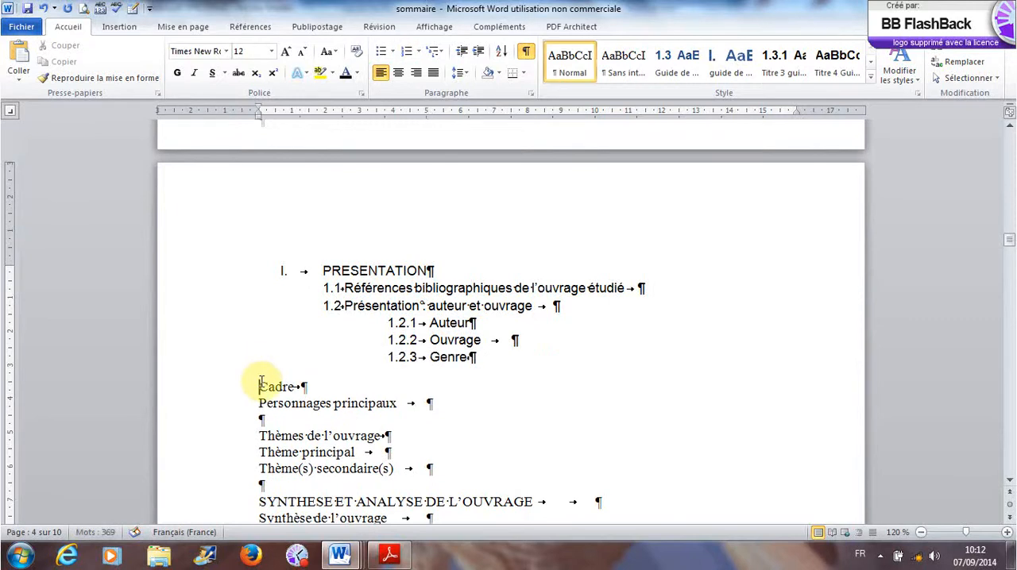
key(BackSpace)
key(Return)
key(Tab)
click(258, 404)
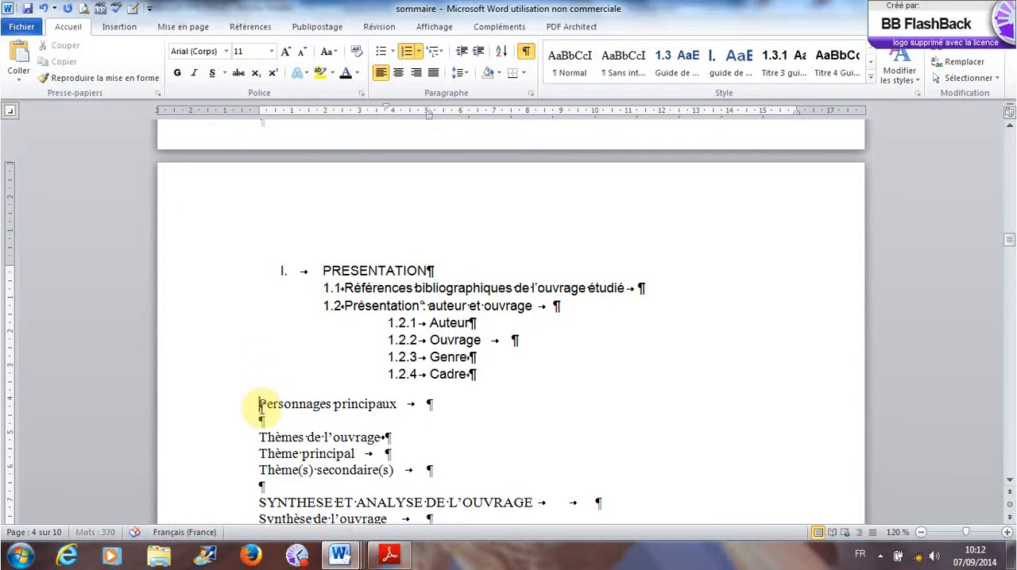
key(BackSpace)
key(Return)
key(Tab)
click(260, 429)
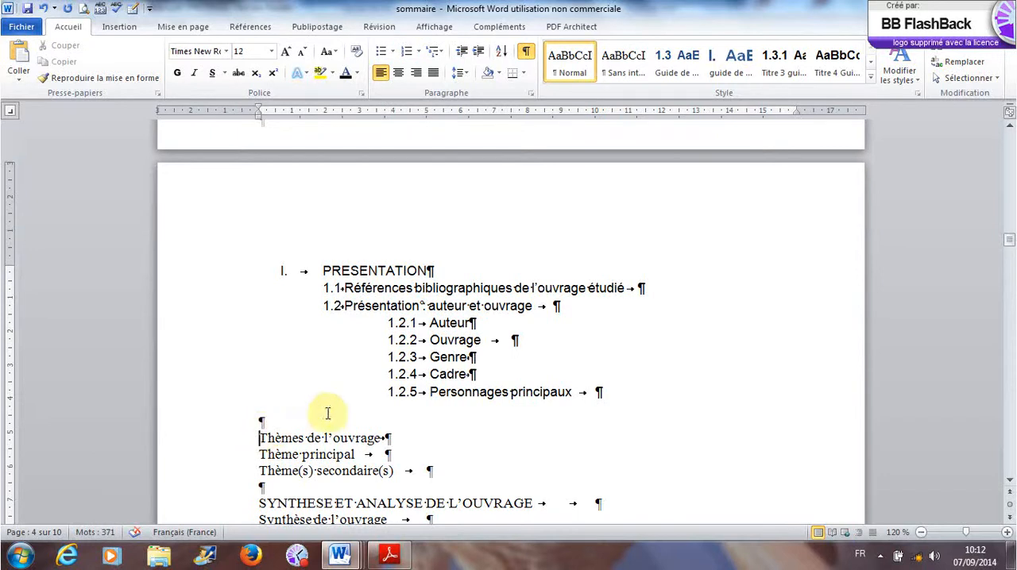
- Insert one unnumbered blank line below "PRESENTATION" and five unnumbered blank lines below heading 1.1
click(437, 271)
key(Return)
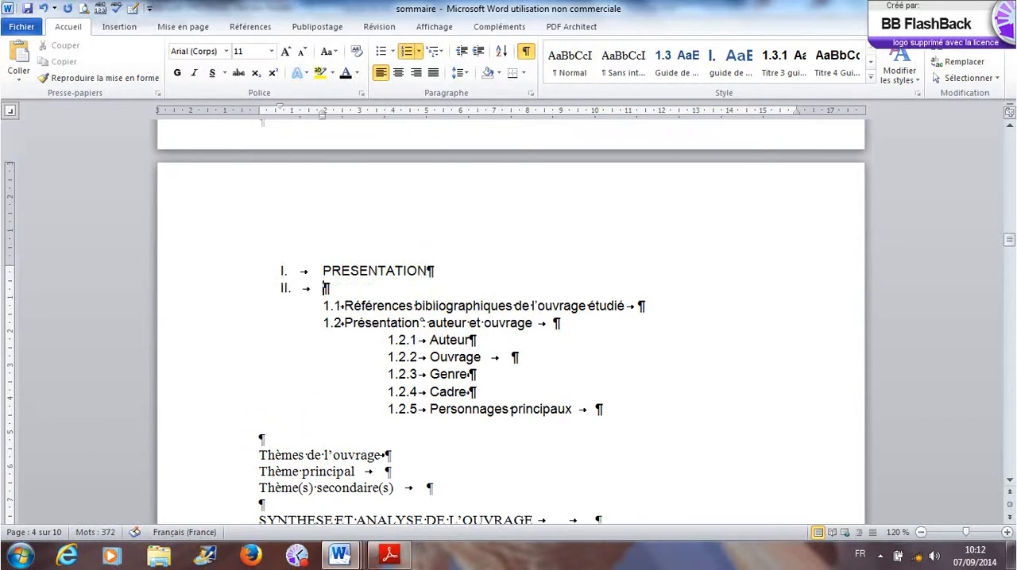
key(BackSpace)
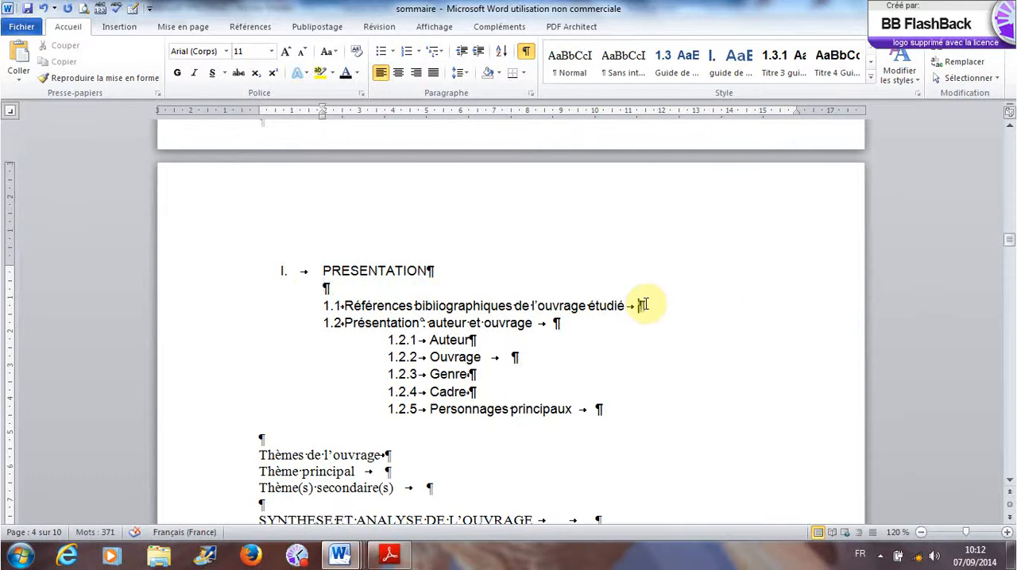
click(644, 305)
key(Return)
key(BackSpace)
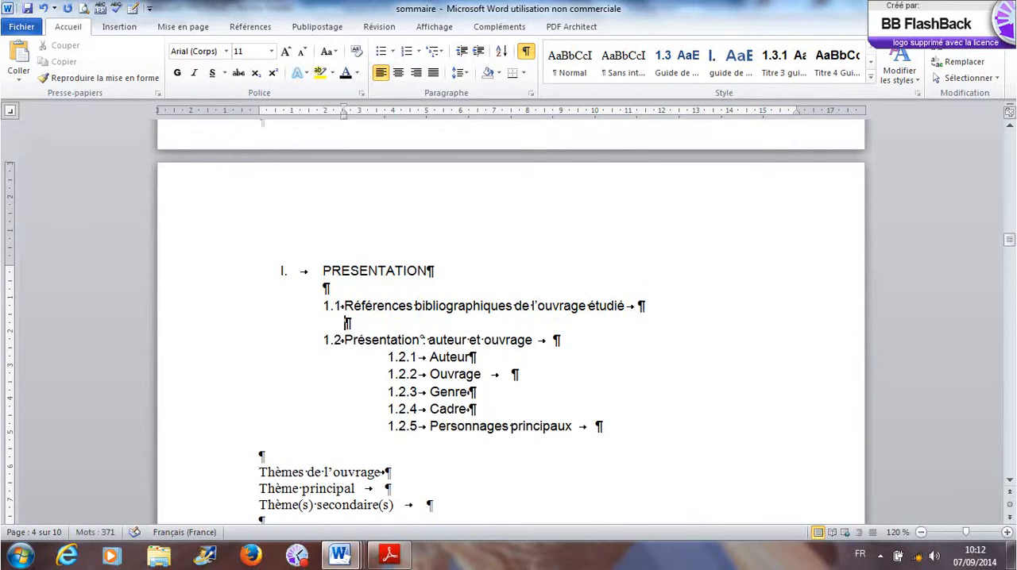
key(Return)
key(Return)
key(Return)
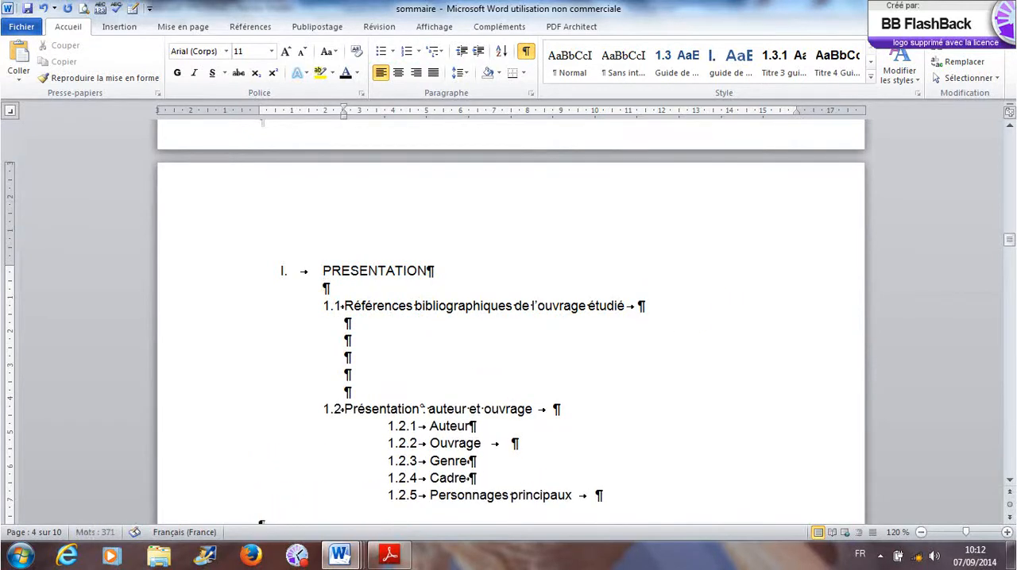
- Insert an unnumbered blank line below heading 1.2 and remove the trailing tab after "Ouvrage"
scroll(656, 310, down, 2)
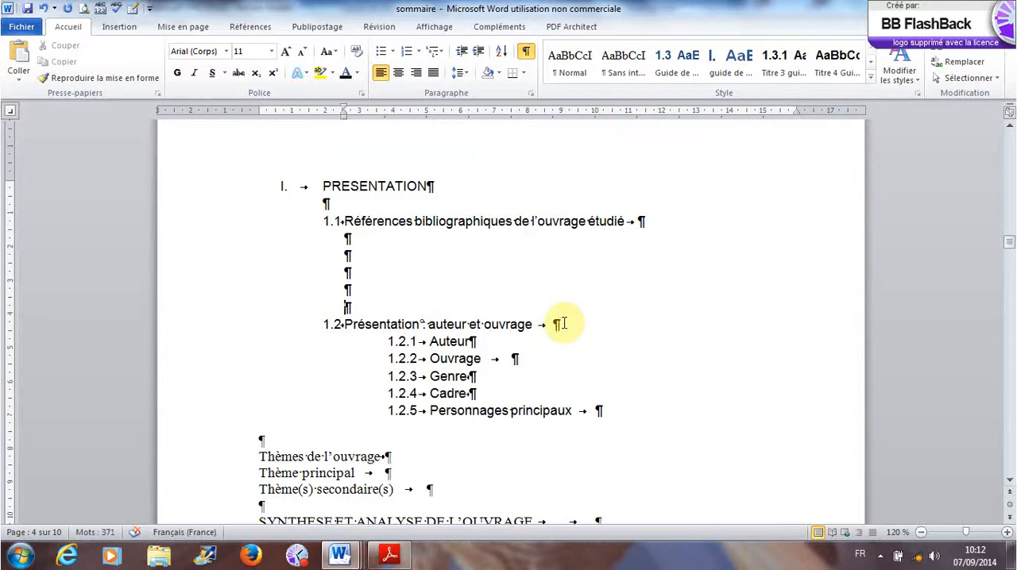
key(Return)
key(BackSpace)
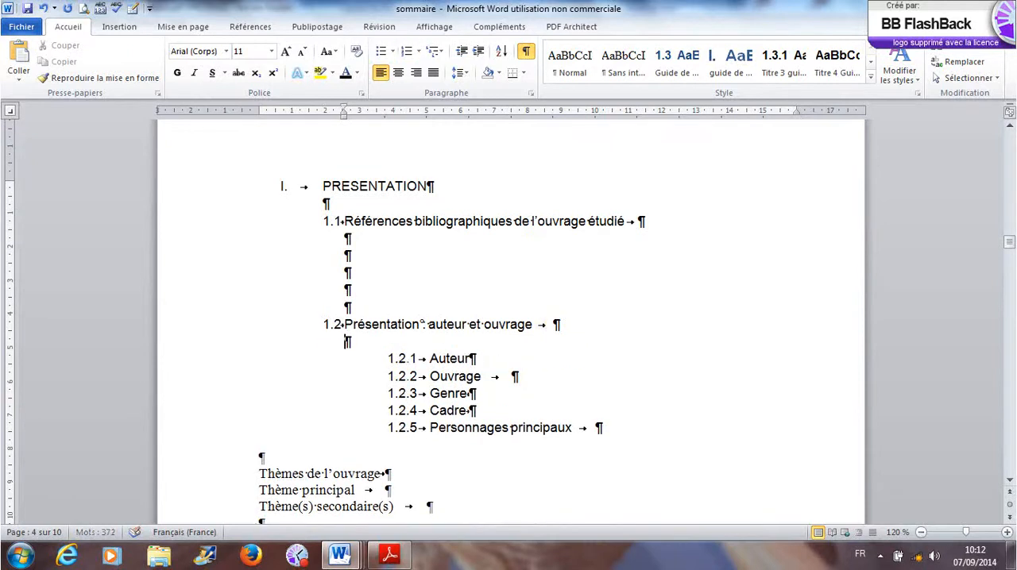
click(517, 380)
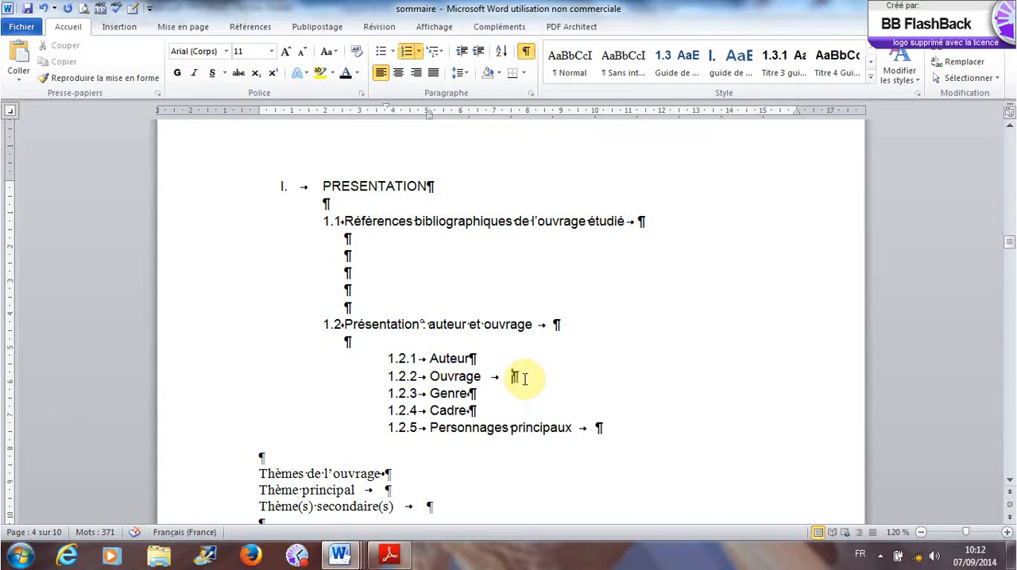
key(BackSpace)
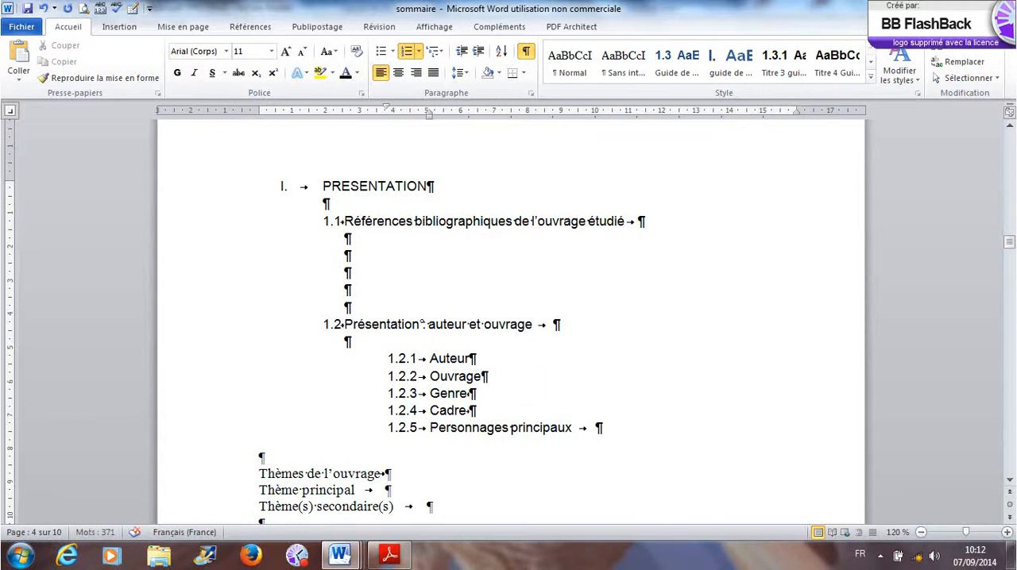
- Number the "Thèmes de l'ouvrage" heading below the 1.2 subheadings as "II."
scroll(527, 391, down, 3)
click(332, 304)
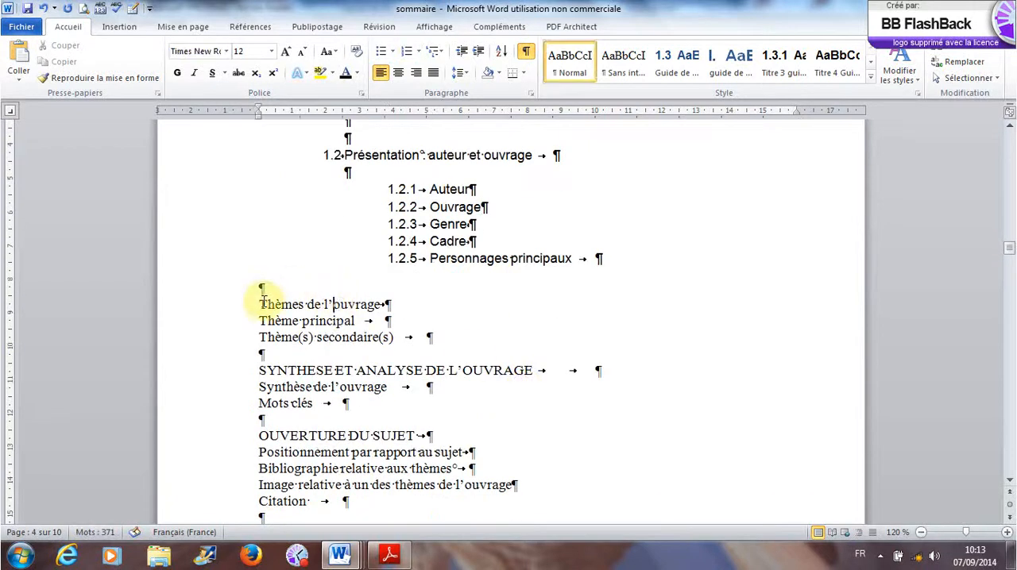
click(261, 303)
scroll(295, 323, up, 4)
scroll(302, 324, down, 2)
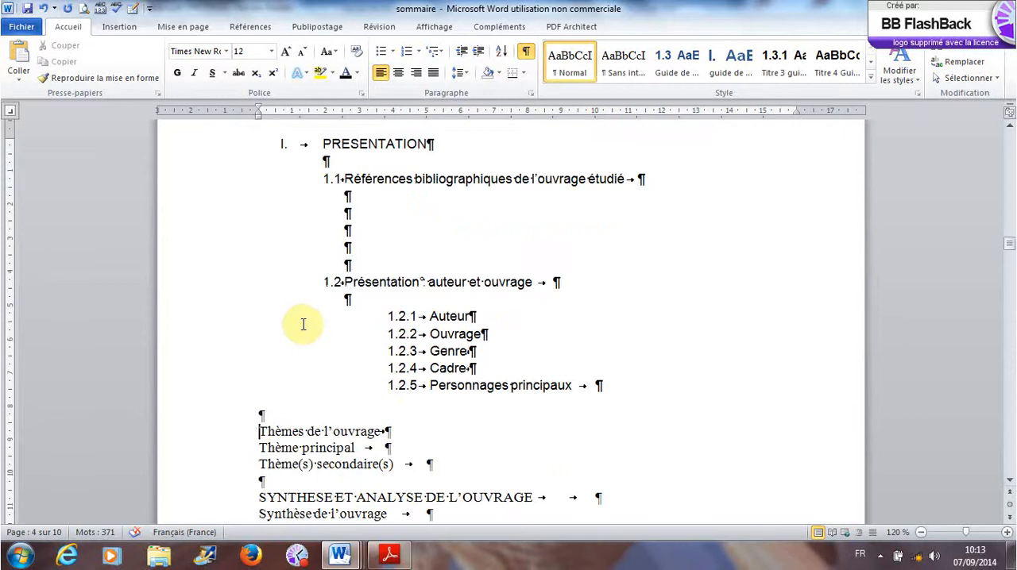
text(II)
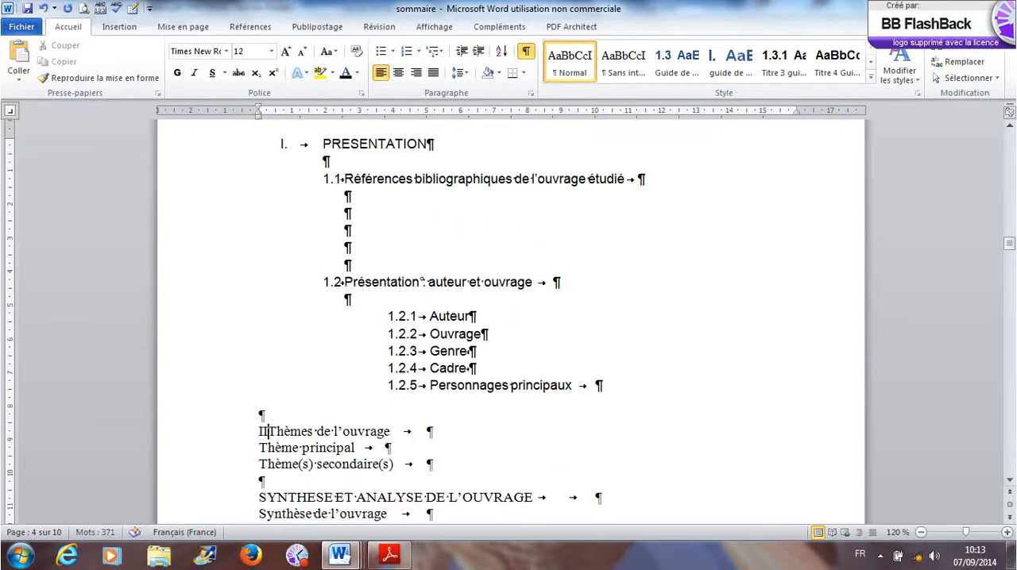
text(.)
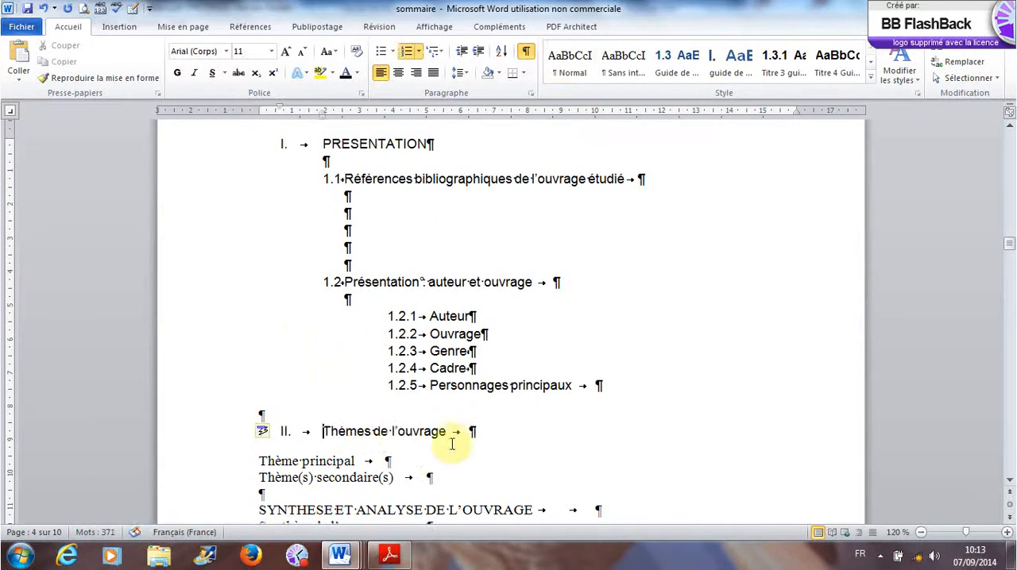
- Number the "Thème principal" line below "Thèmes de l'ouvrage" as second-level heading 2.1
click(260, 461)
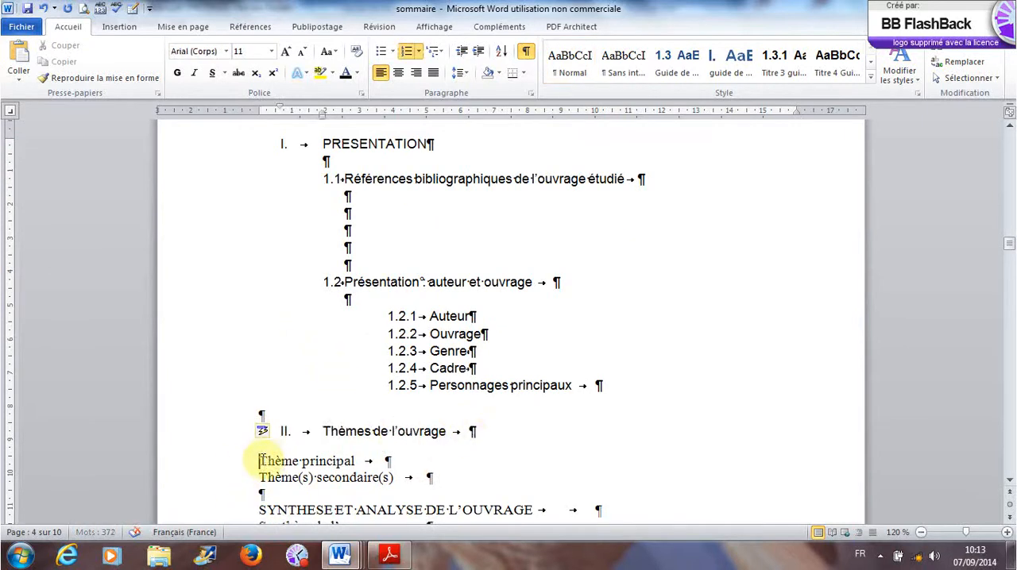
key(BackSpace)
key(Return)
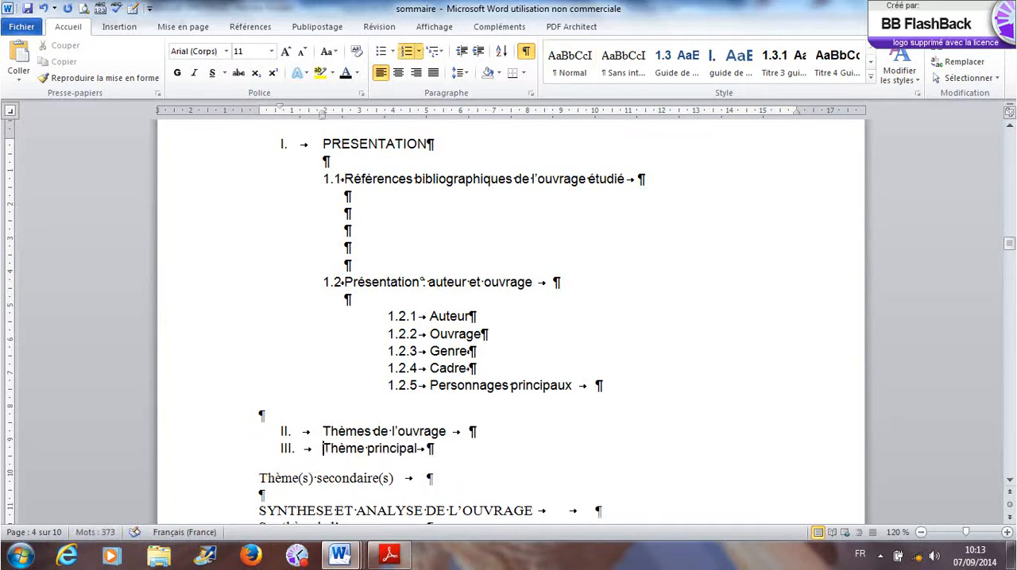
key(Tab)
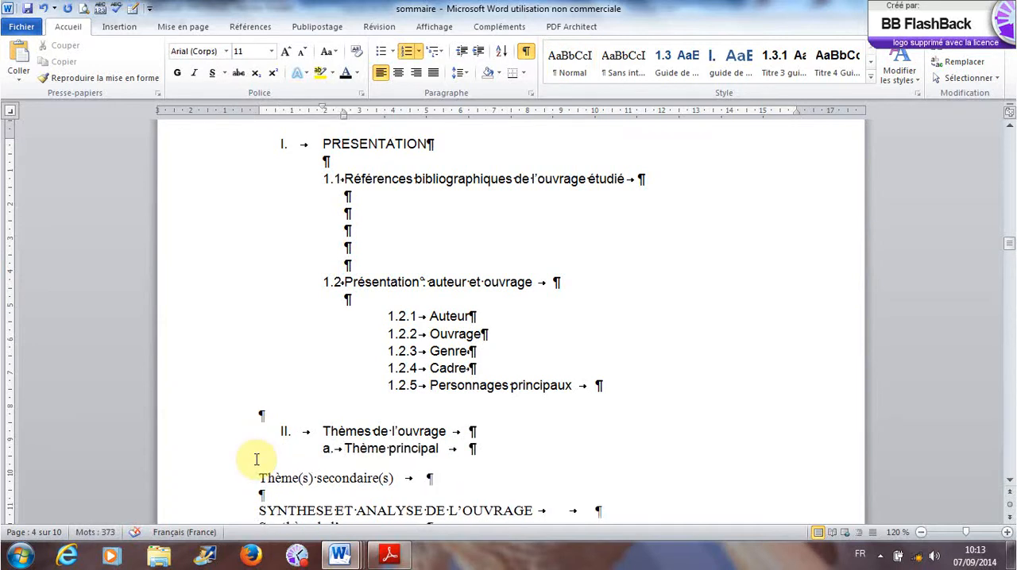
key(shift+Tab)
key(BackSpace)
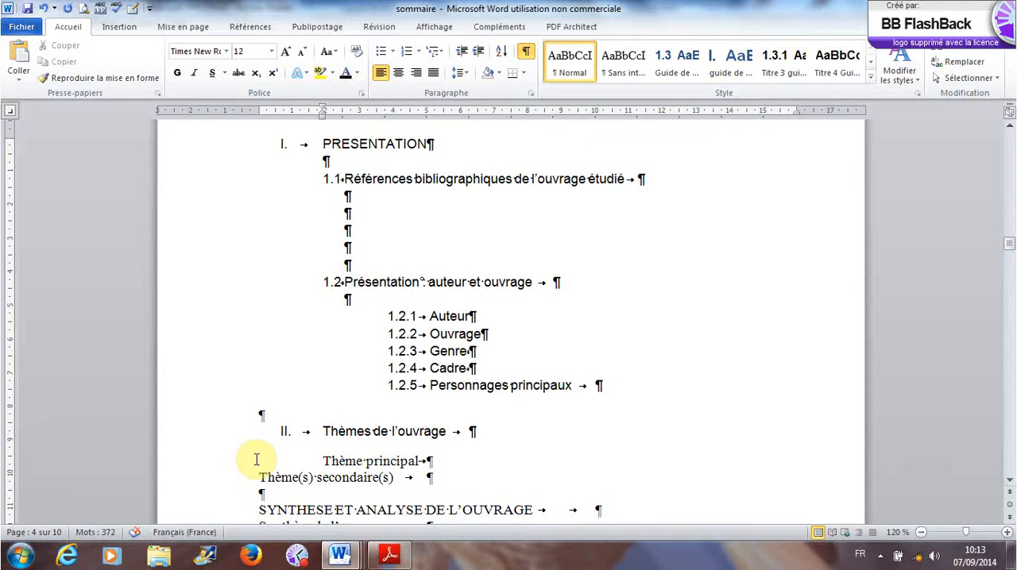
text(2.1)
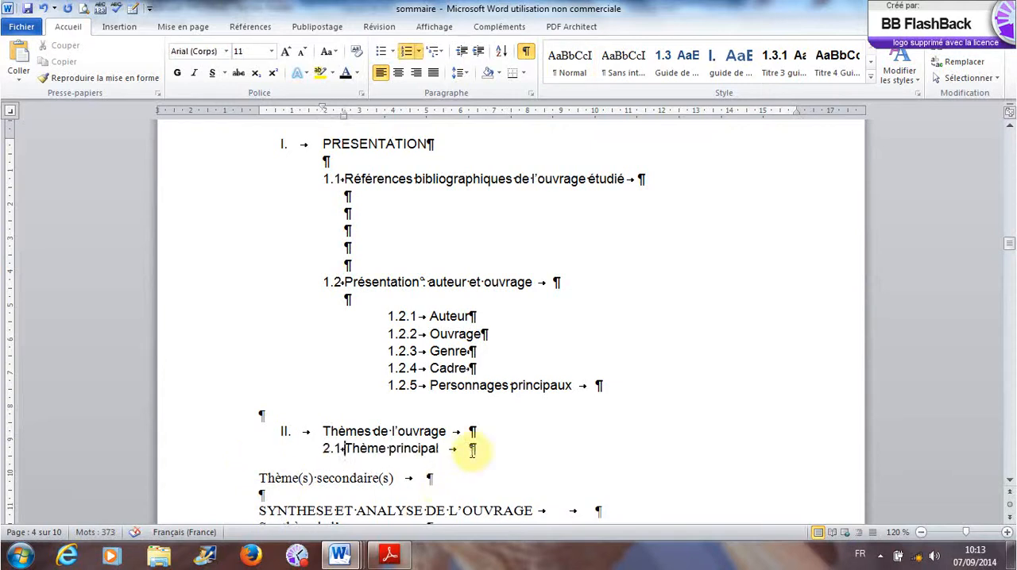
- Number "Thème(s) secondaire(s)" as 2.2 and insert an unnumbered blank line below the "Thèmes de l'ouvrage" heading
click(260, 478)
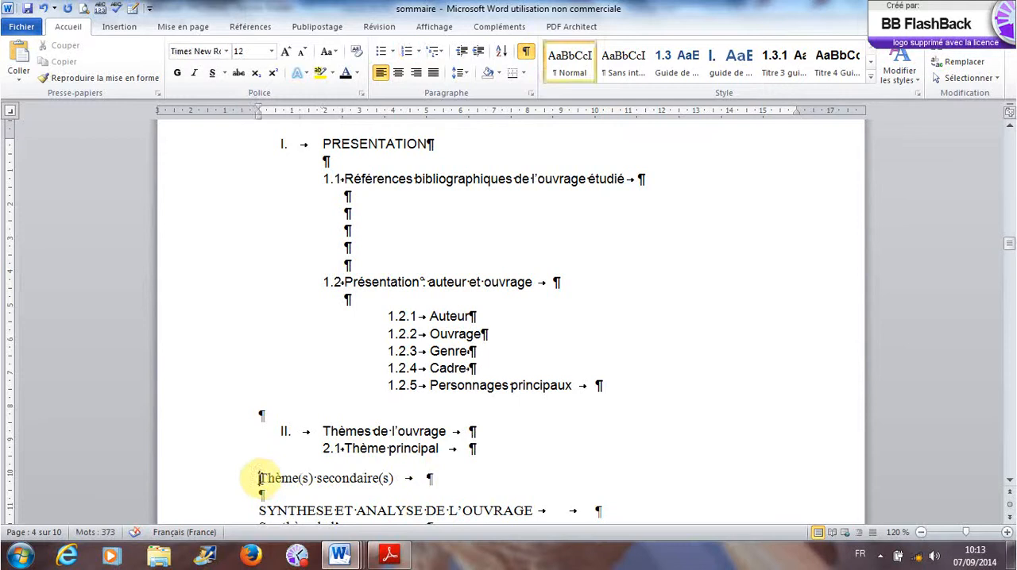
key(BackSpace)
key(Return)
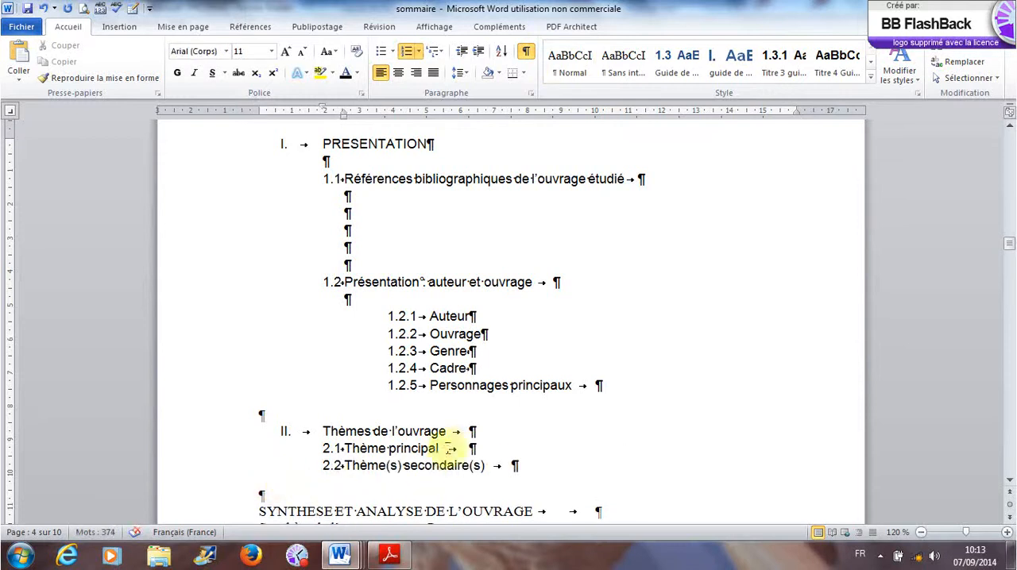
click(472, 433)
key(Return)
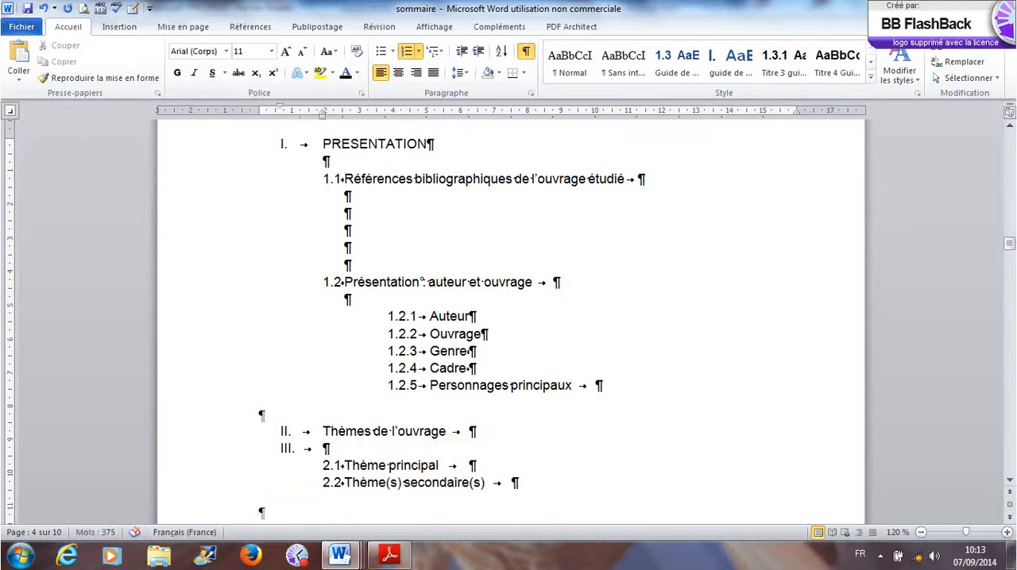
key(BackSpace)
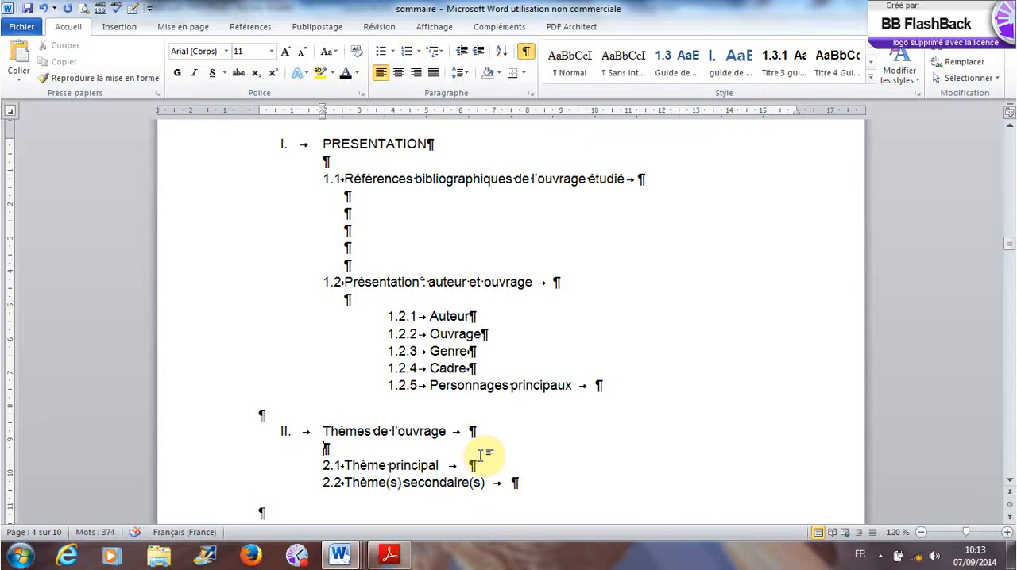
- Insert blank lines above heading II. until "Thèmes de l'ouvrage" moves onto the following page
click(299, 410)
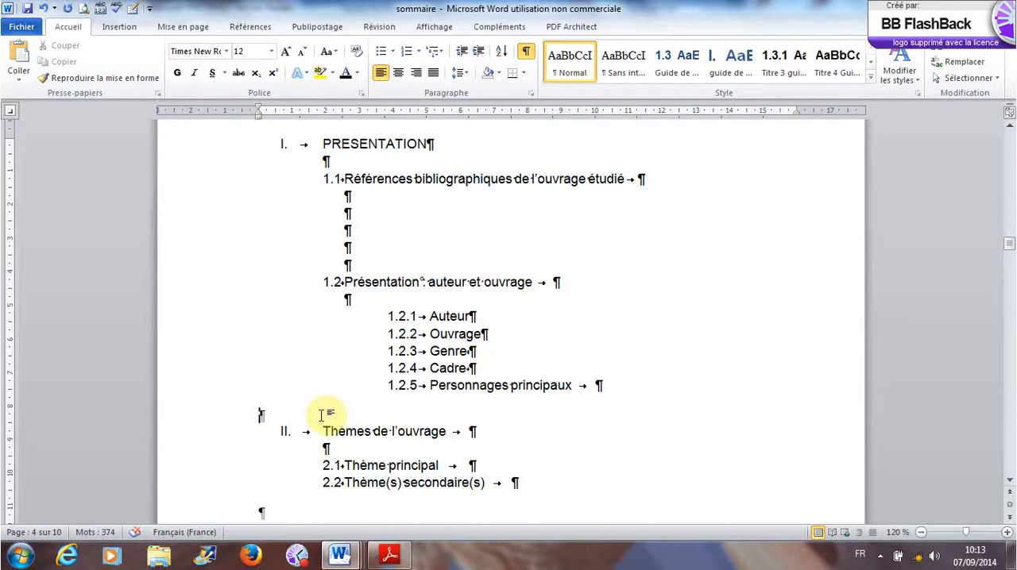
key(Return)
key(Return)
key(Return)
key(Return)
key(Return)
key(Return)
key(Return)
key(Return)
key(Return)
key(Return)
key(Return)
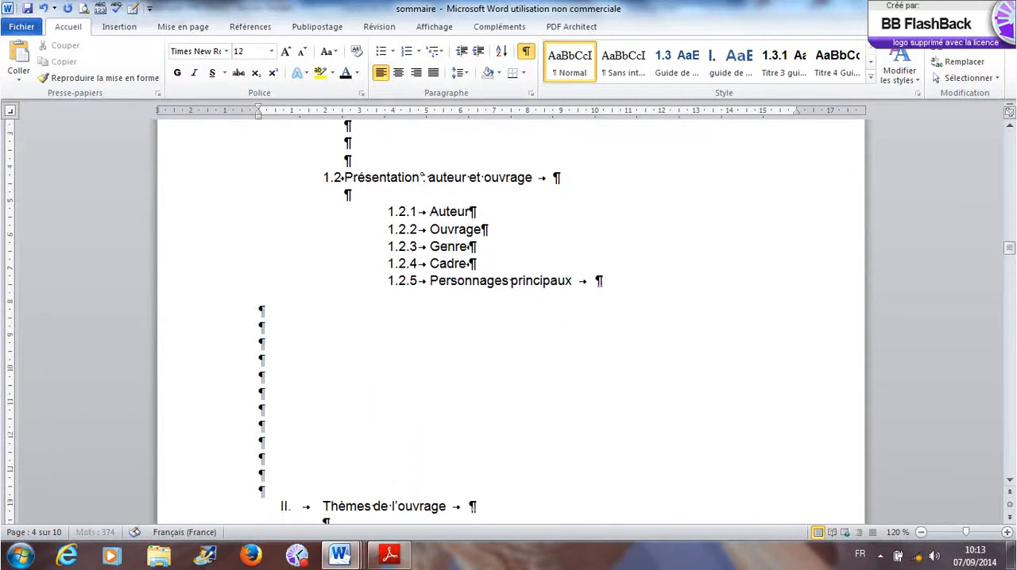
key(Return)
key(Return)
key(Return)
key(Return)
key(Return)
key(Return)
key(Return)
key(Return)
key(Return)
key(Return)
key(Return)
key(Return)
key(Return)
key(Return)
key(Return)
key(Return)
key(Return)
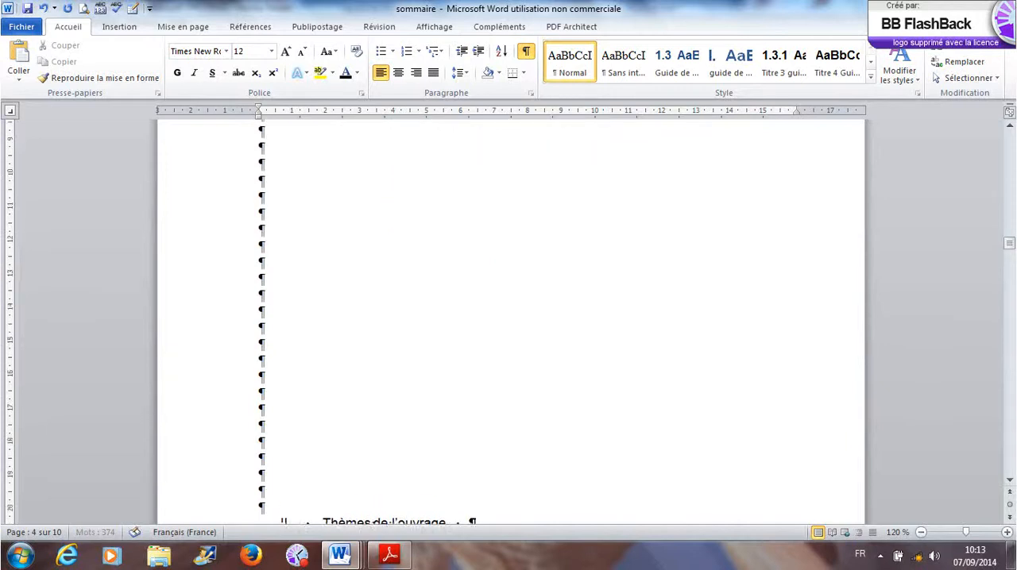
key(Return)
key(Return)
key(Return)
key(Return)
key(Return)
key(Return)
key(Return)
key(Return)
key(Return)
key(Return)
key(Return)
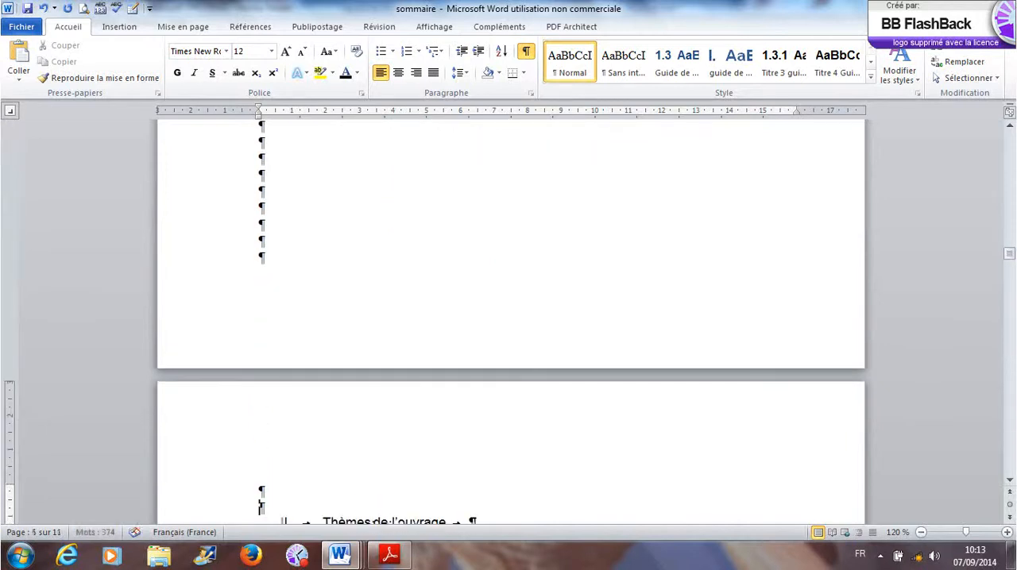
- Check the header and footer on the page beginning with "PRESENTATION" against the preceding page's, including its Section 3 header area
scroll(307, 424, down, 10)
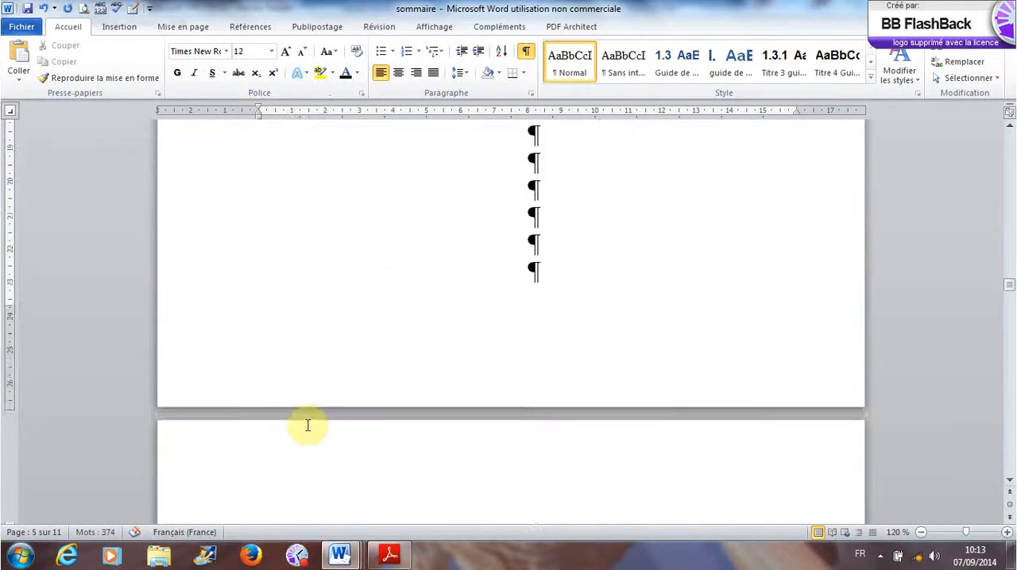
scroll(307, 426, up, 20)
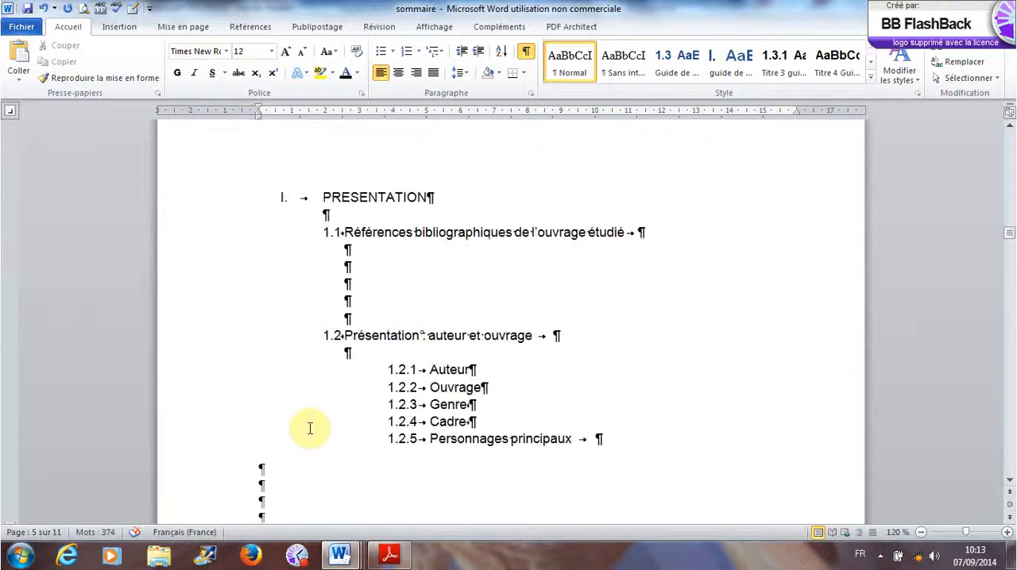
scroll(310, 428, up, 6)
scroll(309, 428, down, 5)
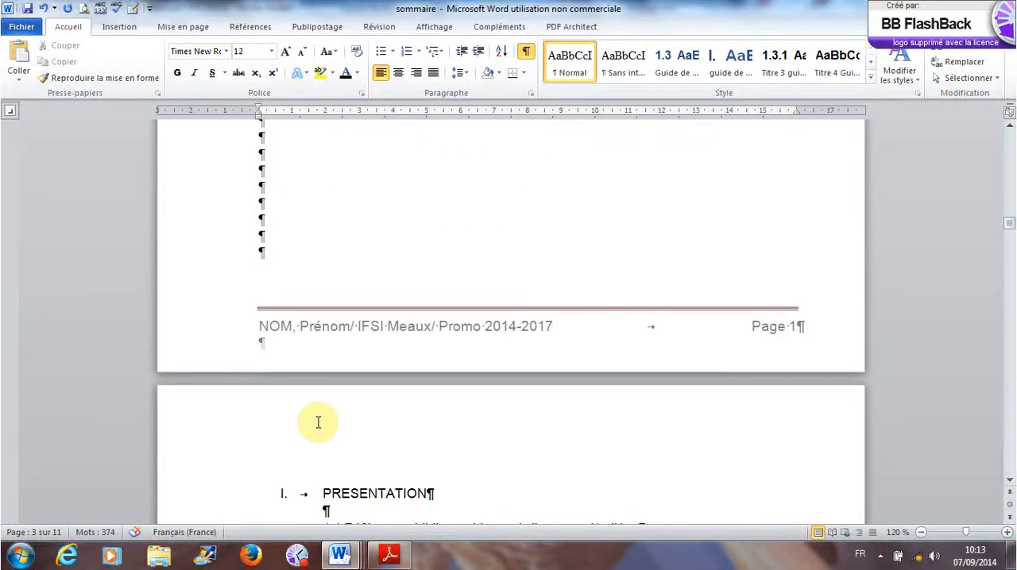
scroll(317, 421, up, 1)
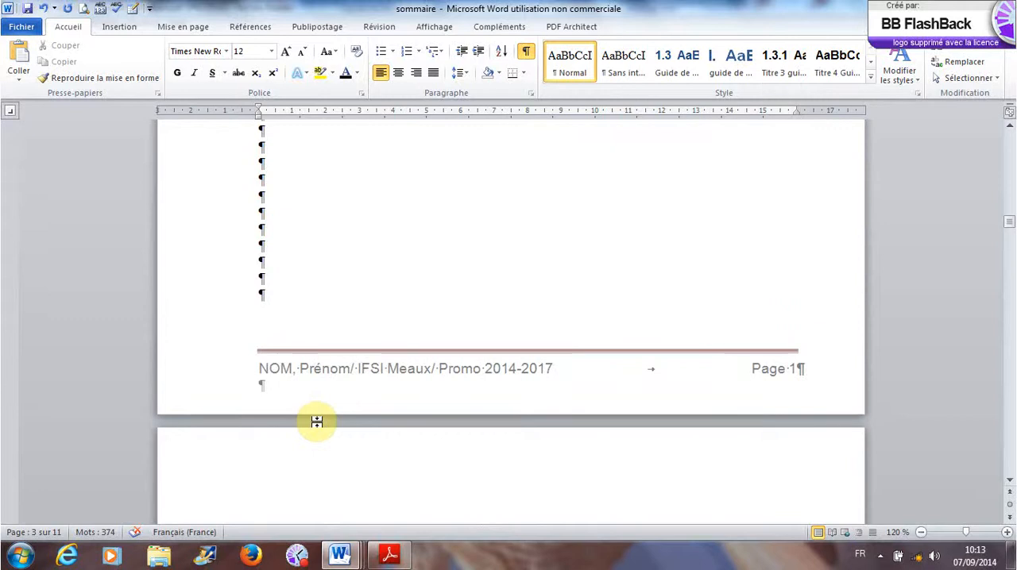
scroll(317, 421, down, 5)
click(359, 322)
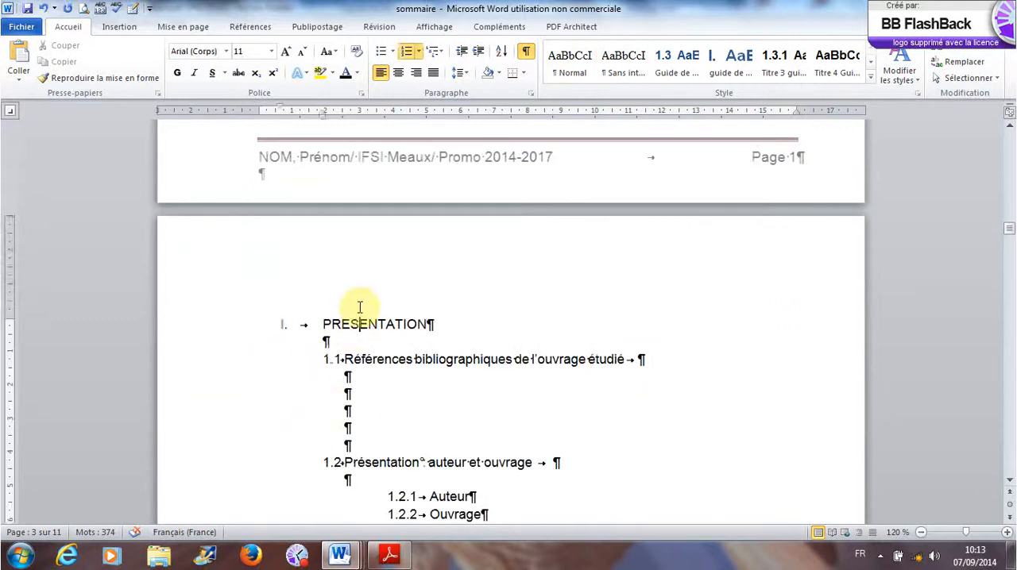
double_click(359, 308)
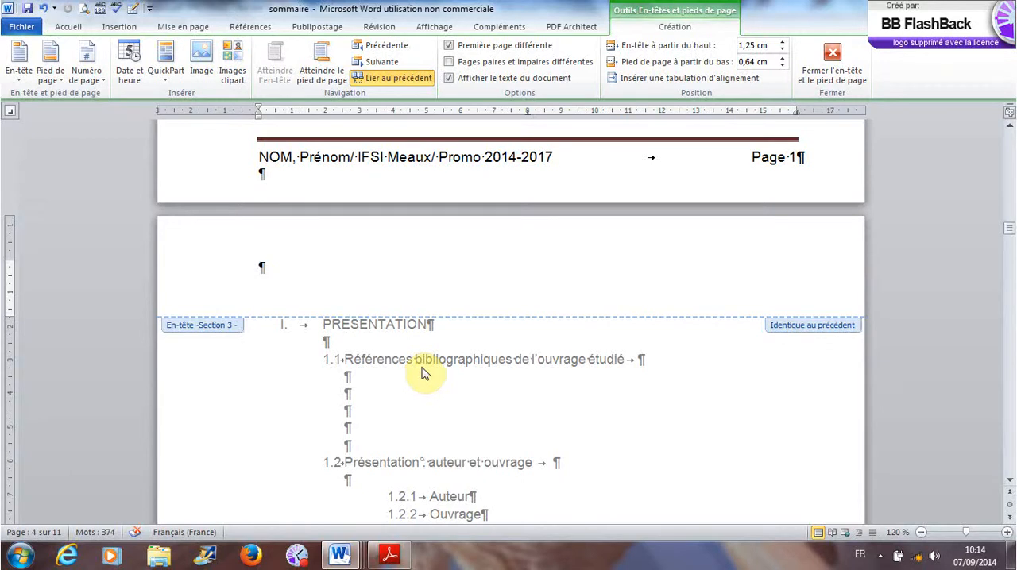
key(Escape)
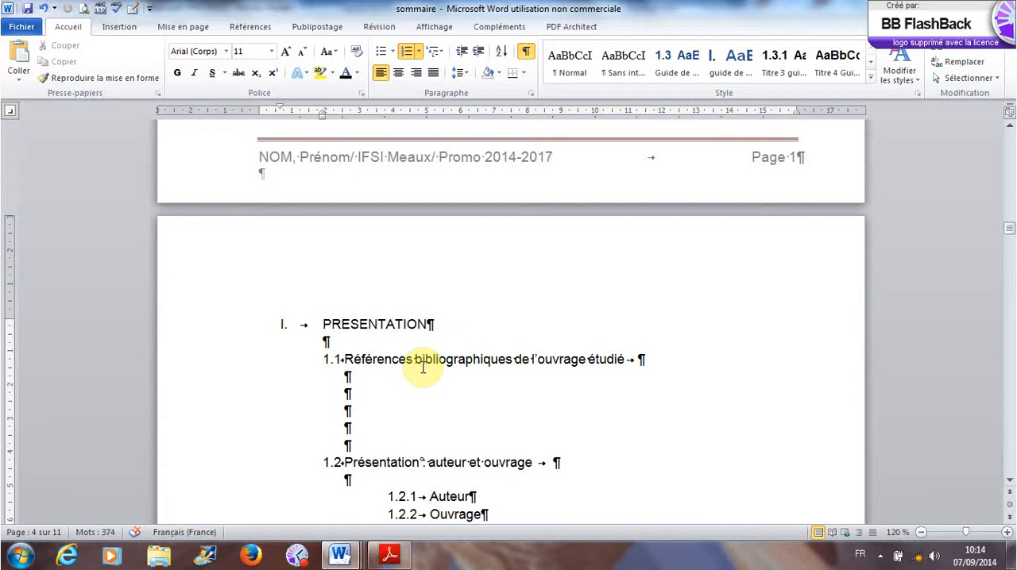
- Review the headers and footers across the remaining body pages and back to the INTRODUCTION page
scroll(423, 367, down, 20)
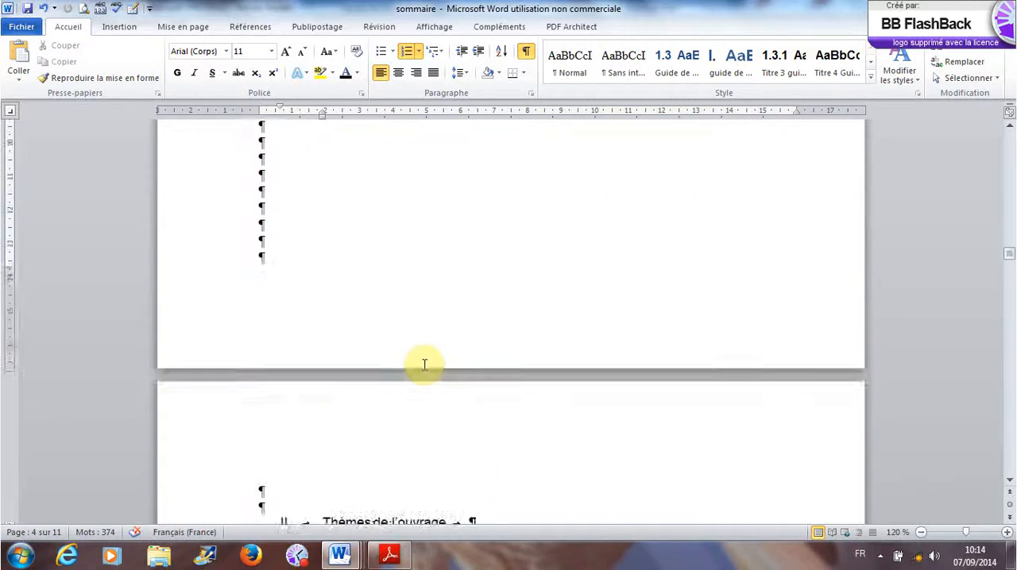
scroll(425, 365, down, 20)
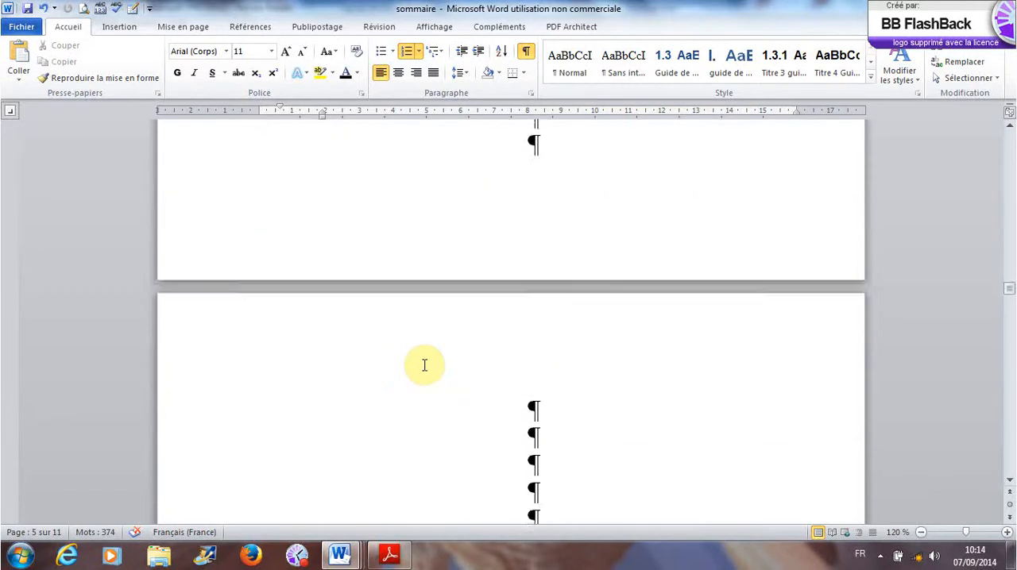
scroll(425, 365, down, 20)
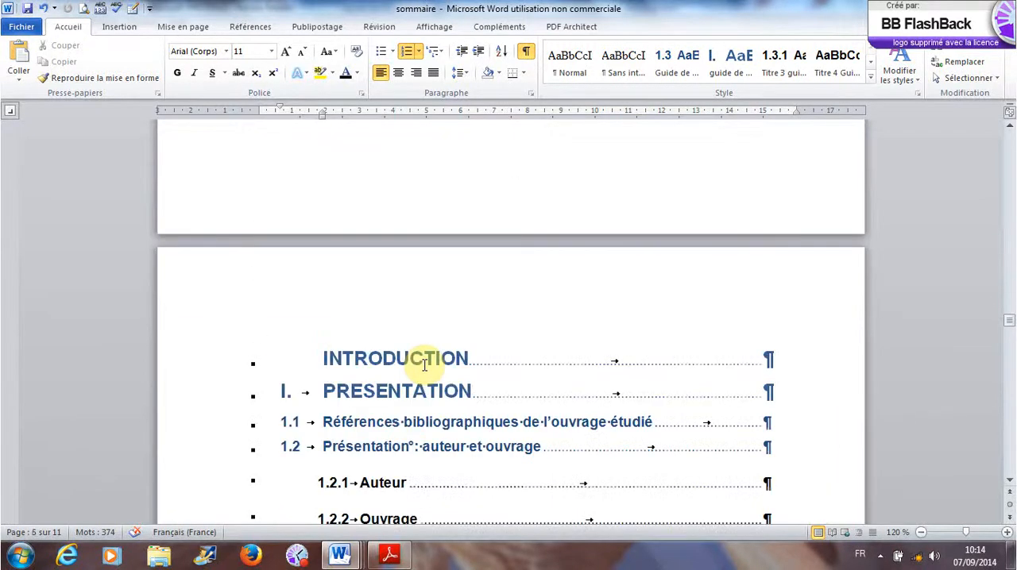
scroll(424, 365, up, 15)
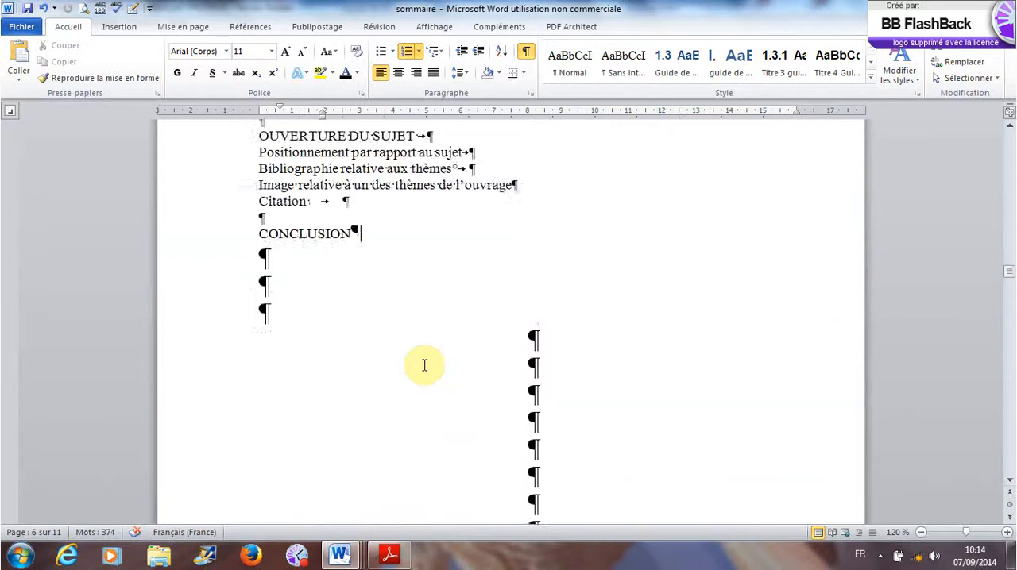
scroll(424, 366, up, 15)
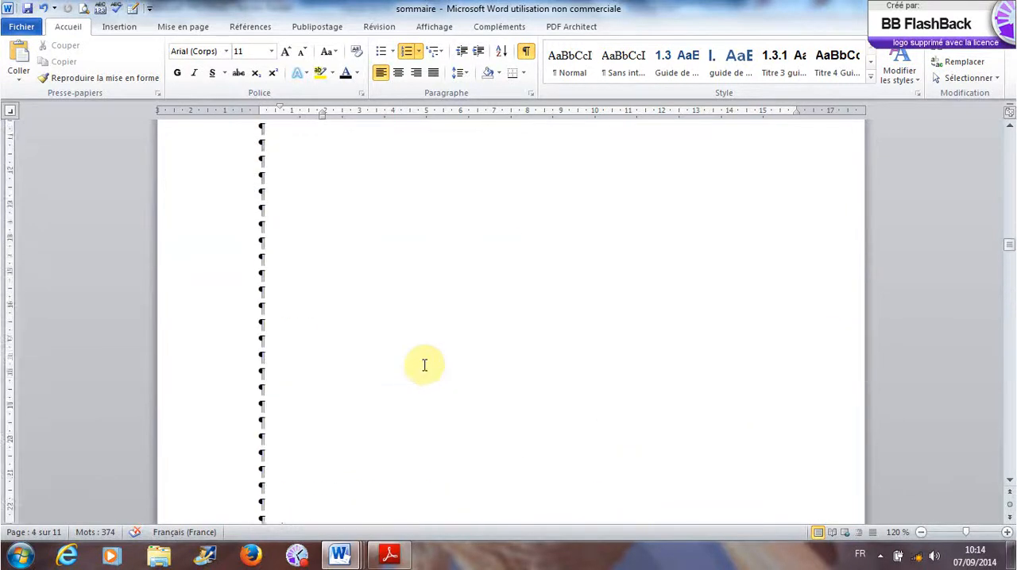
scroll(424, 365, up, 4)
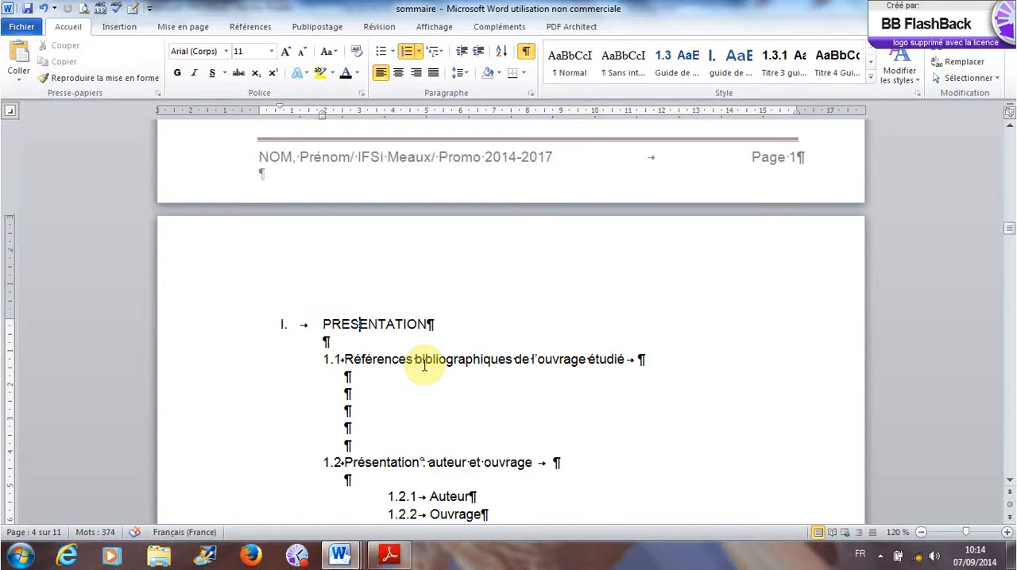
scroll(424, 365, up, 15)
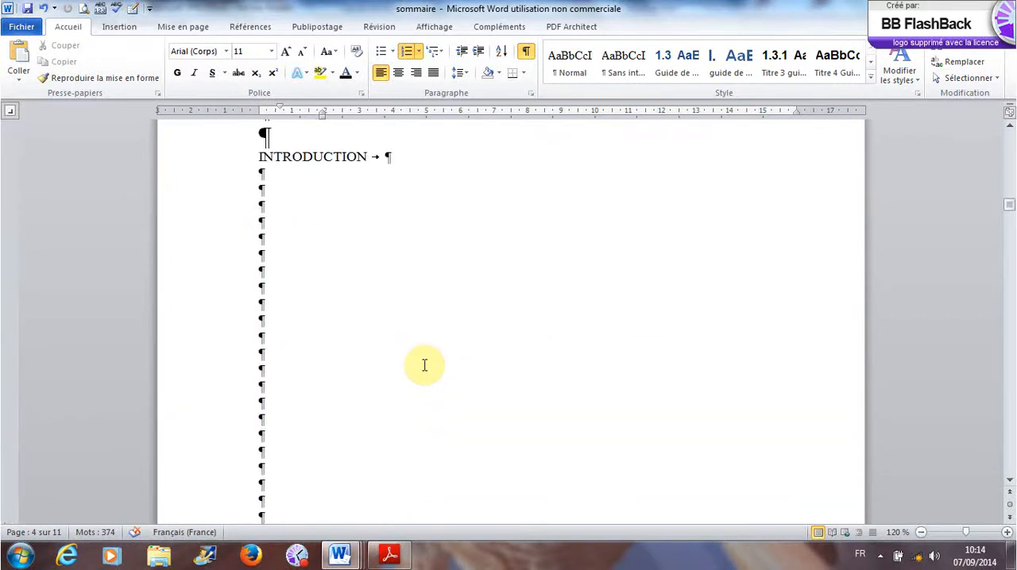
scroll(424, 366, up, 6)
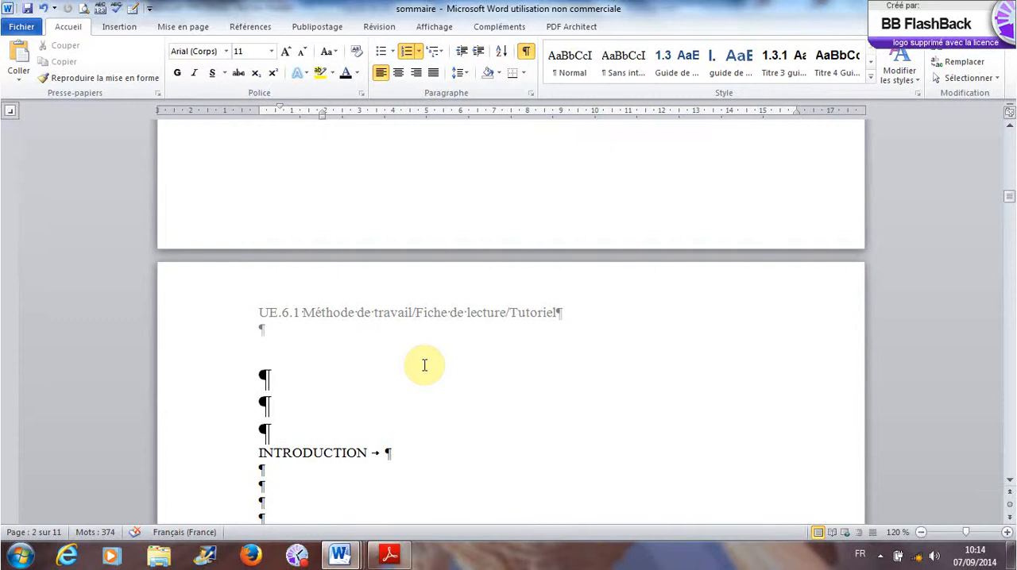
click(295, 558)
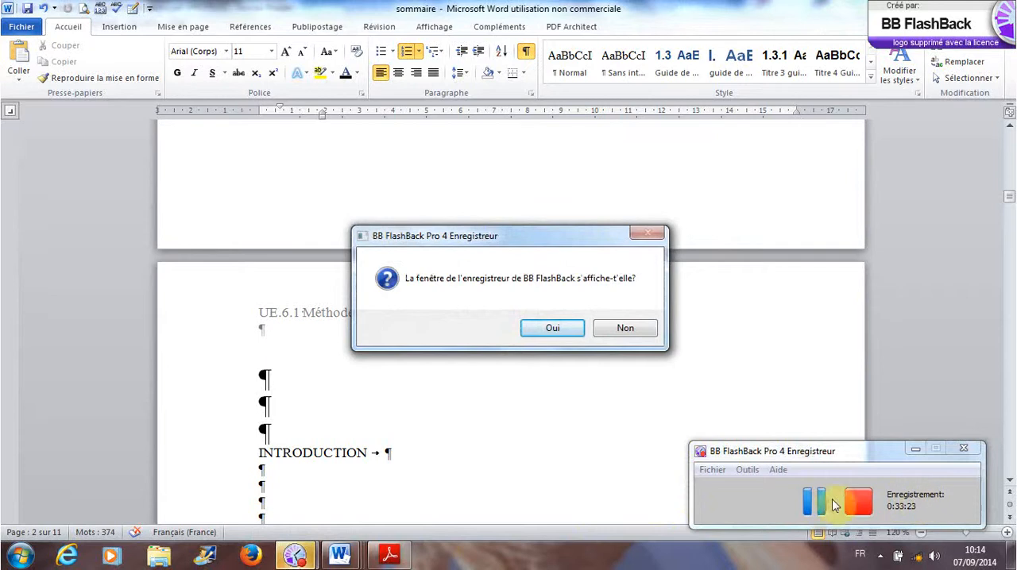
click(812, 503)
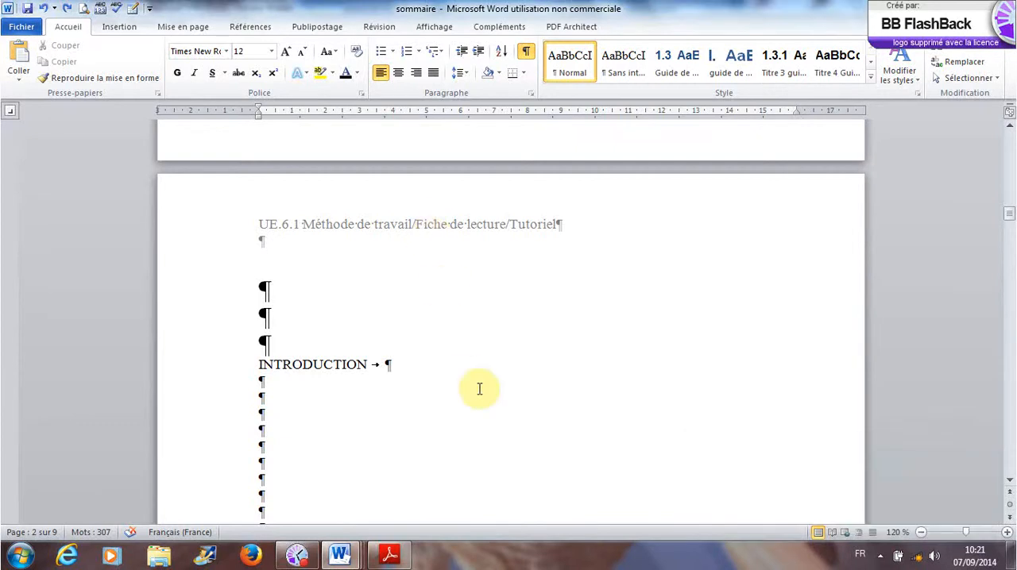
- Review the document from the cover page and SOMMAIRE through the INTRODUCTION page to the start of page 4
scroll(479, 389, up, 5)
scroll(479, 393, up, 15)
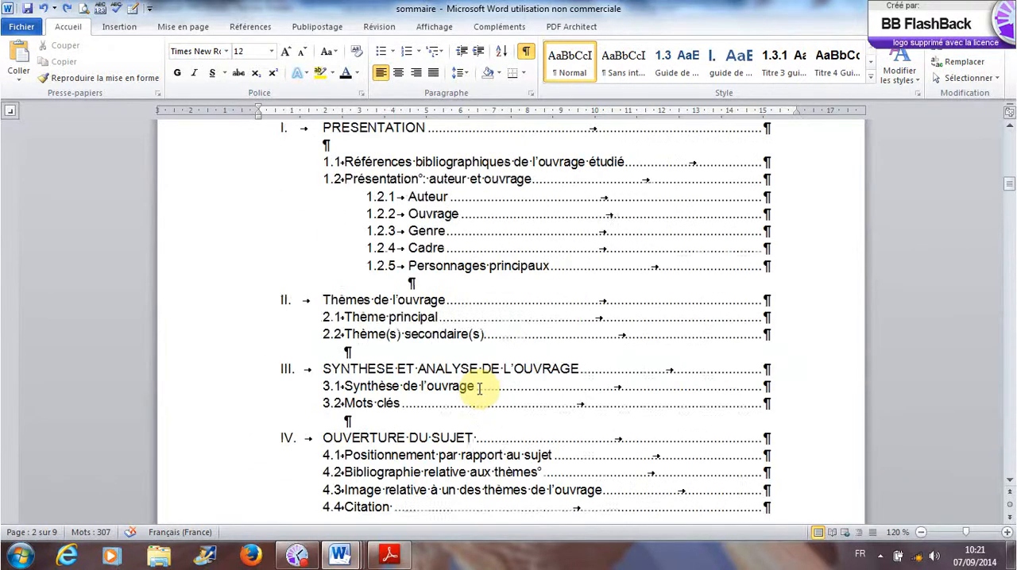
scroll(479, 342, up, 15)
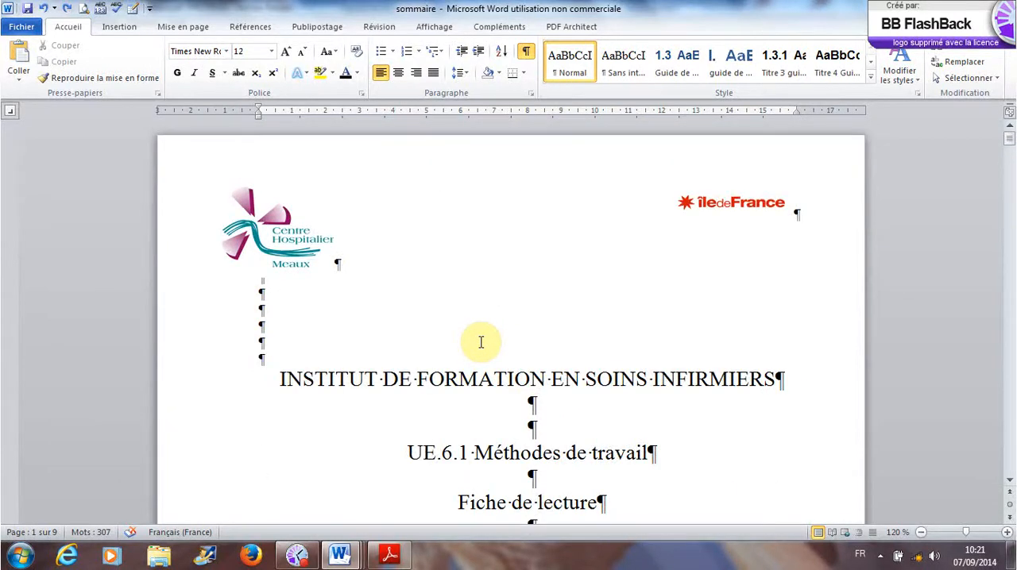
scroll(481, 343, down, 20)
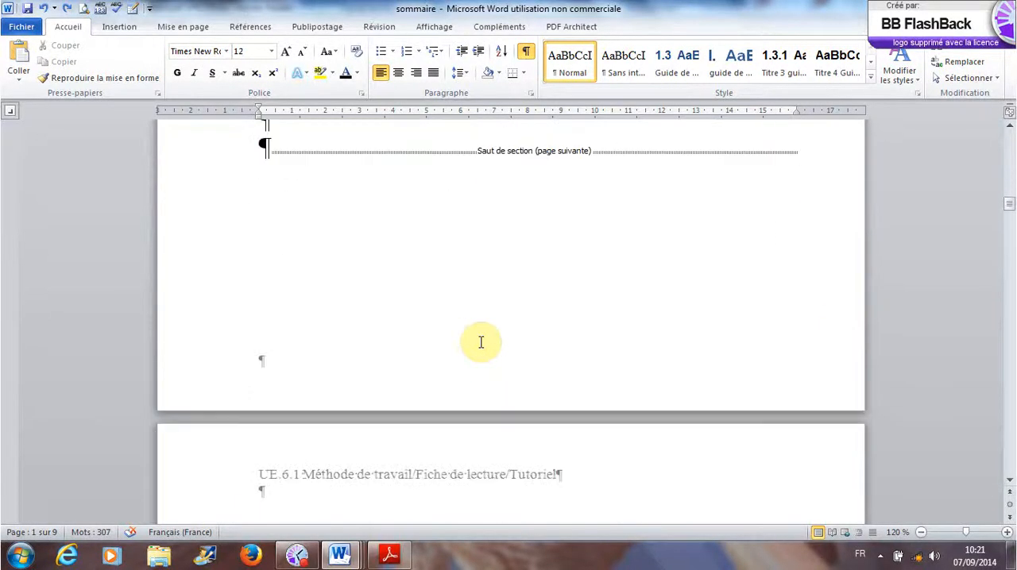
scroll(481, 342, down, 10)
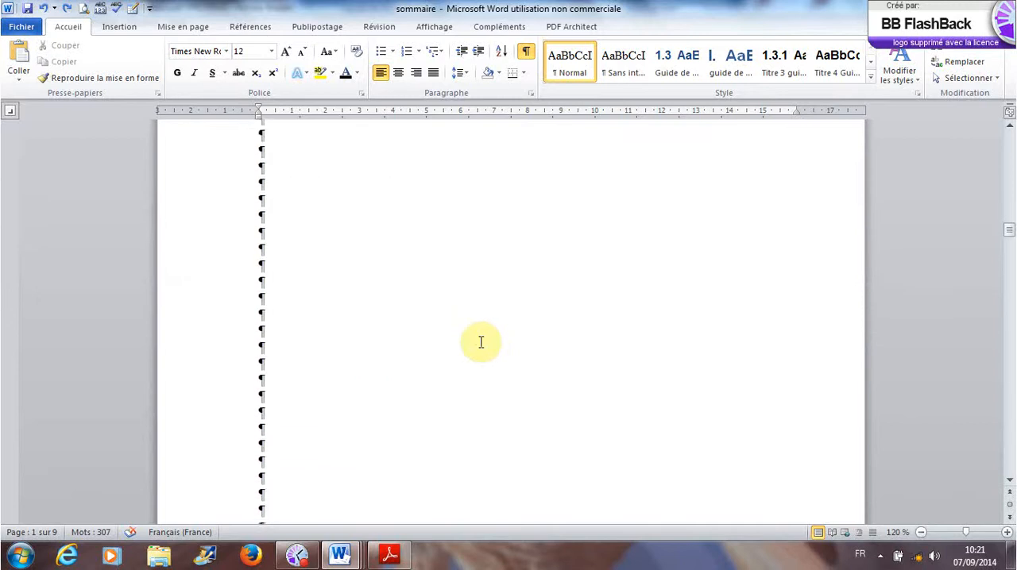
scroll(480, 342, down, 6)
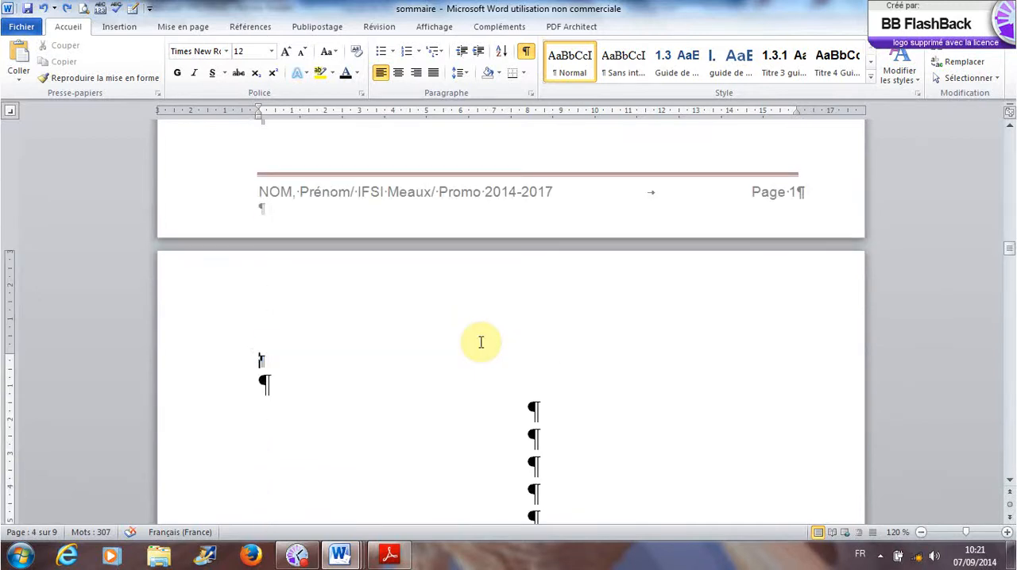
- Insert the predefined Alphabet footer on page 4 in Section 3 and check the footers of the preceding pages
scroll(481, 342, down, 8)
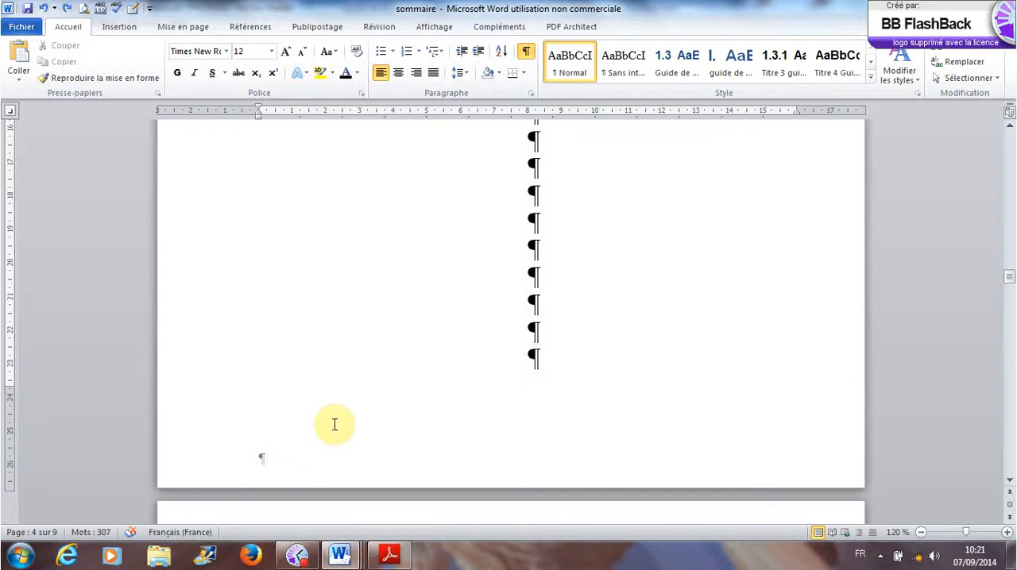
click(135, 30)
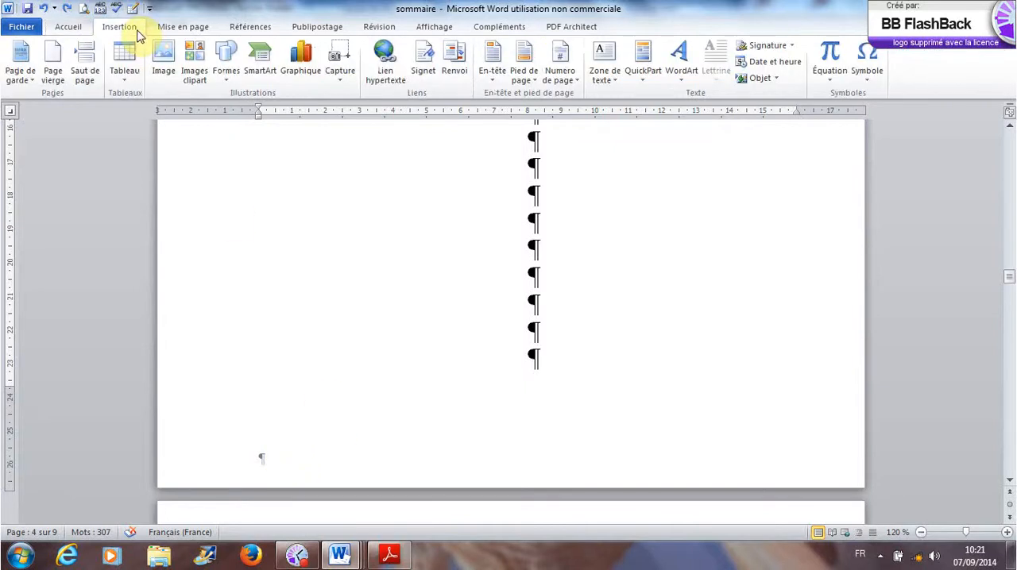
click(534, 86)
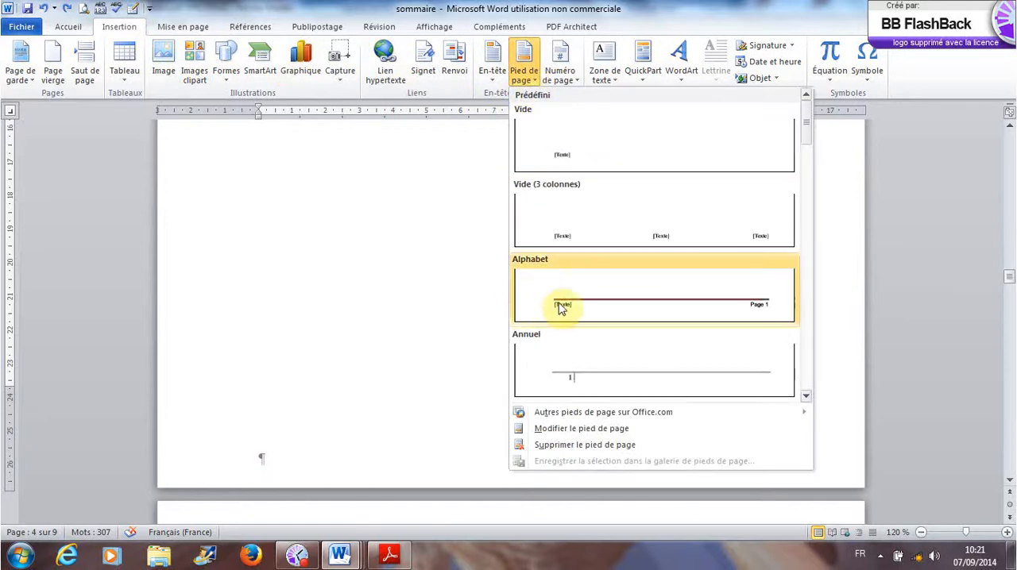
click(561, 308)
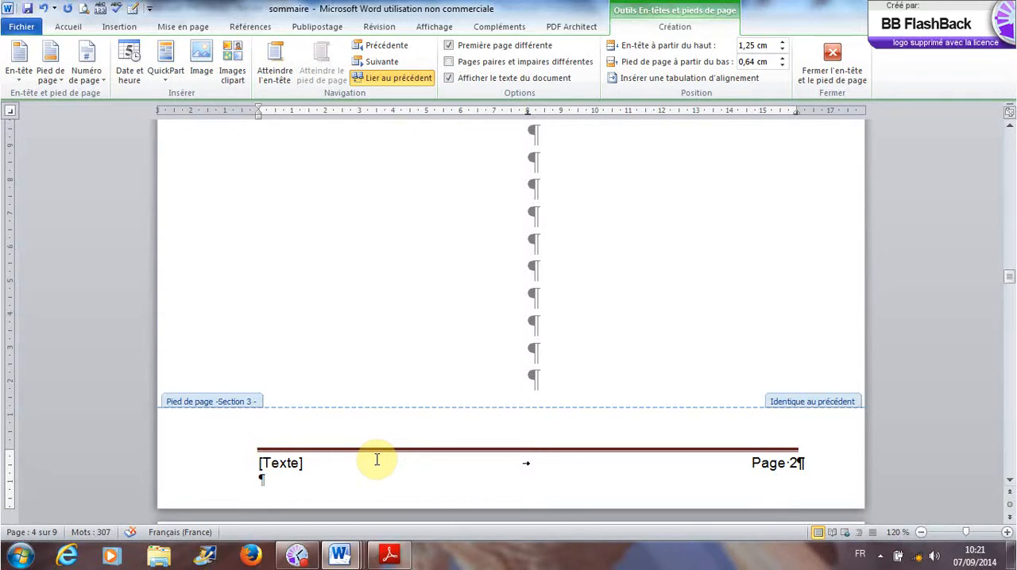
scroll(376, 461, up, 15)
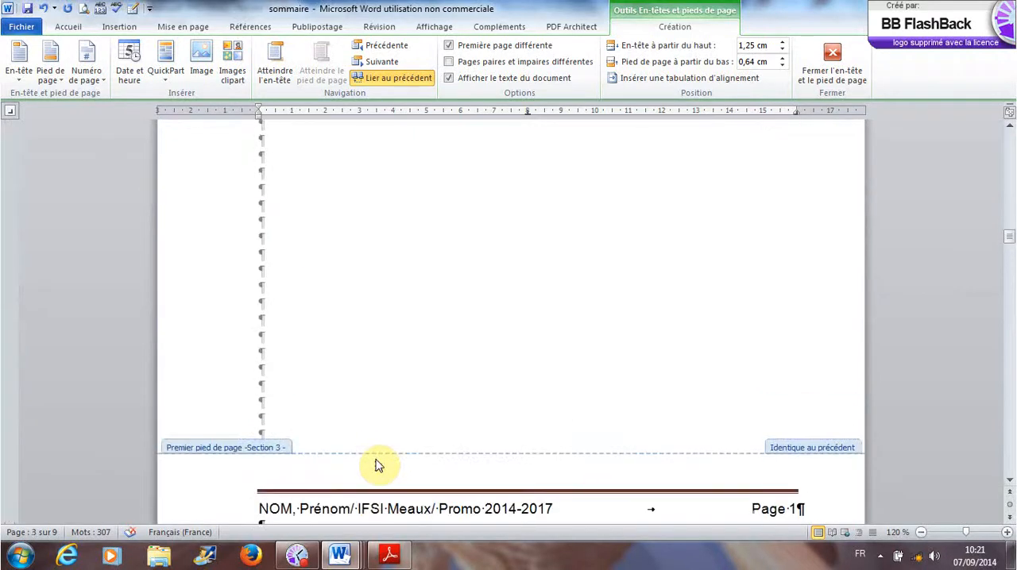
scroll(376, 465, up, 15)
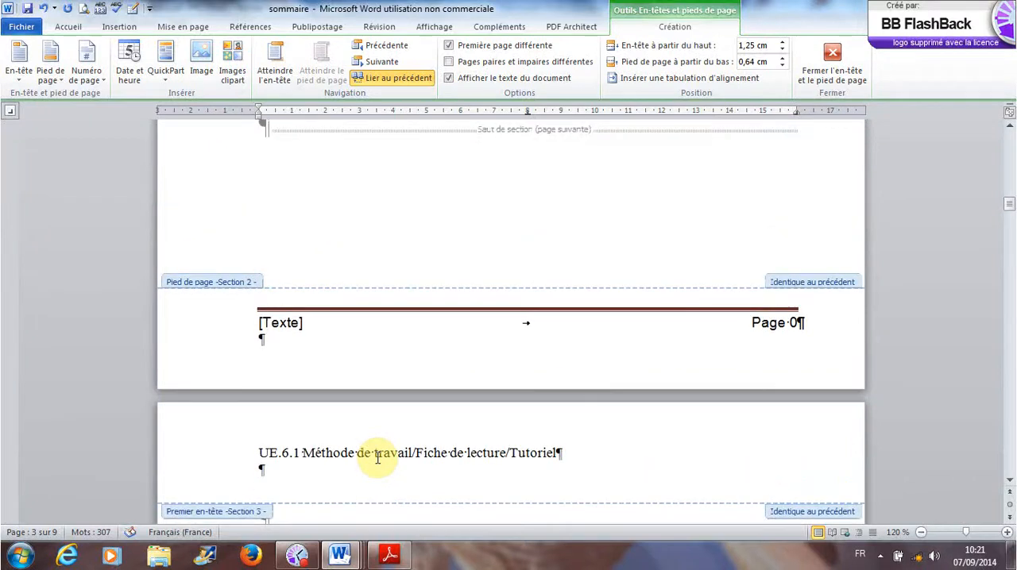
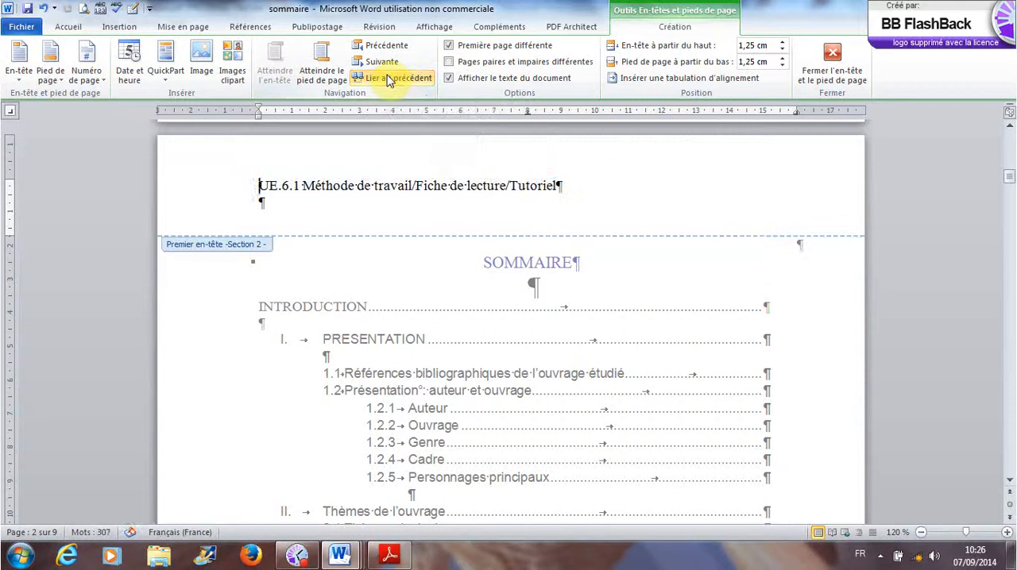
- Delete the text "UE.6.1 Méthode de travail/Fiche de lecture/Tutoriel" from the SOMMAIRE page's Section 2 header
drag(260, 187, 576, 188)
key(Delete)
scroll(468, 409, up, 8)
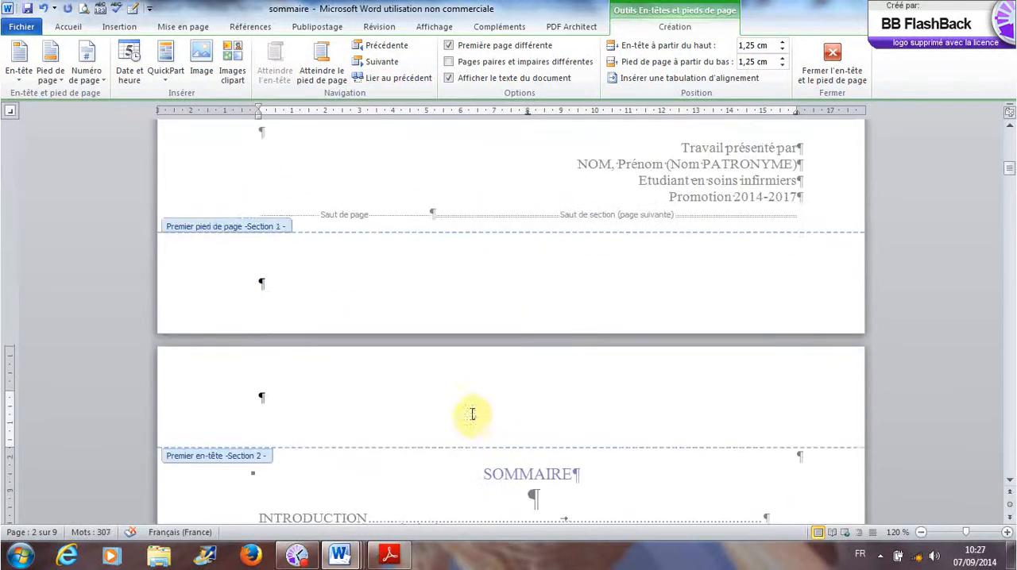
- Remove the "UE.6.1 Méthode de travail/Fiche de lecture/Tutoriel" header text from the cover page in Section 1
scroll(472, 419, up, 10)
key(ctrl+z)
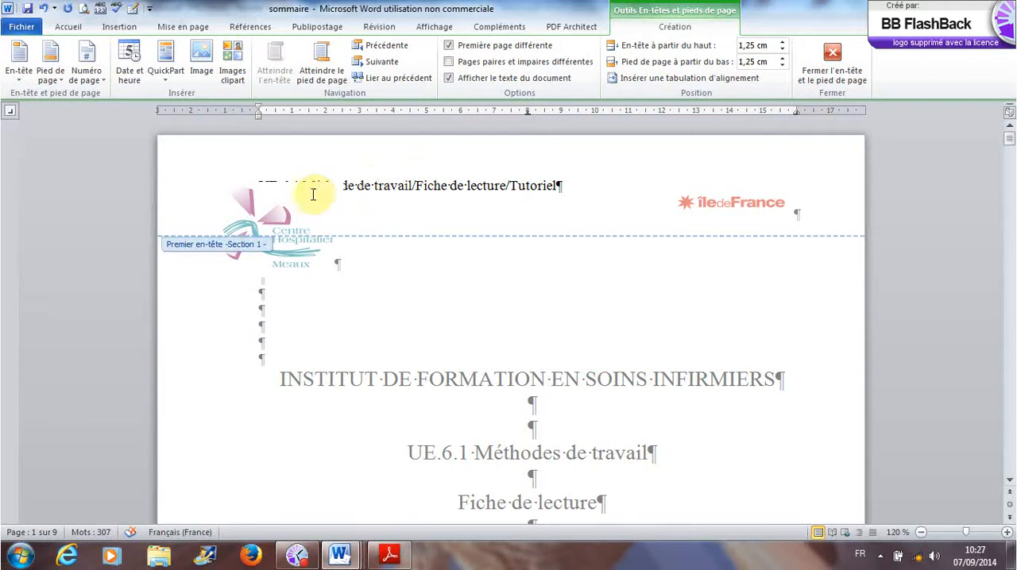
drag(566, 184, 260, 182)
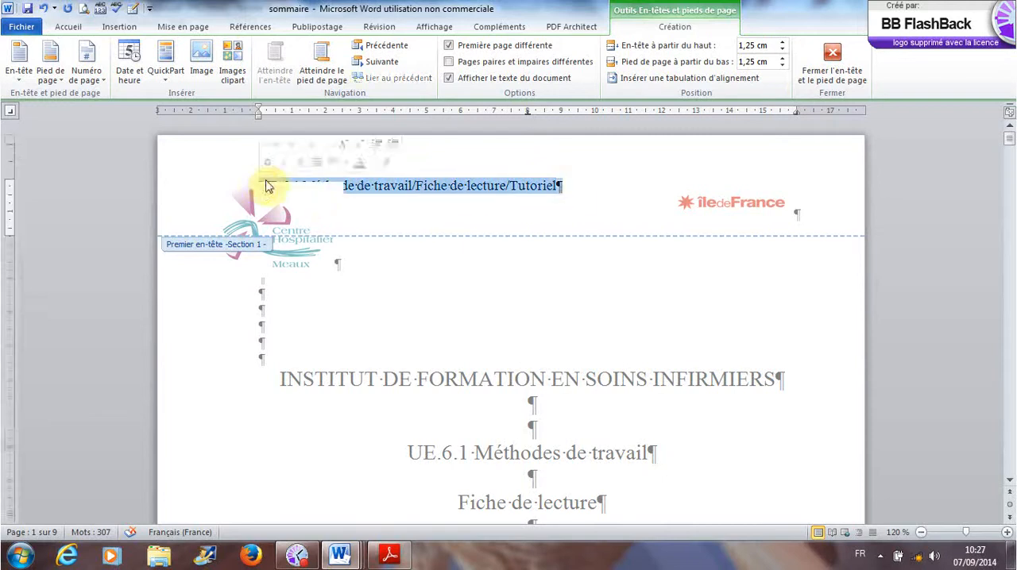
key(Delete)
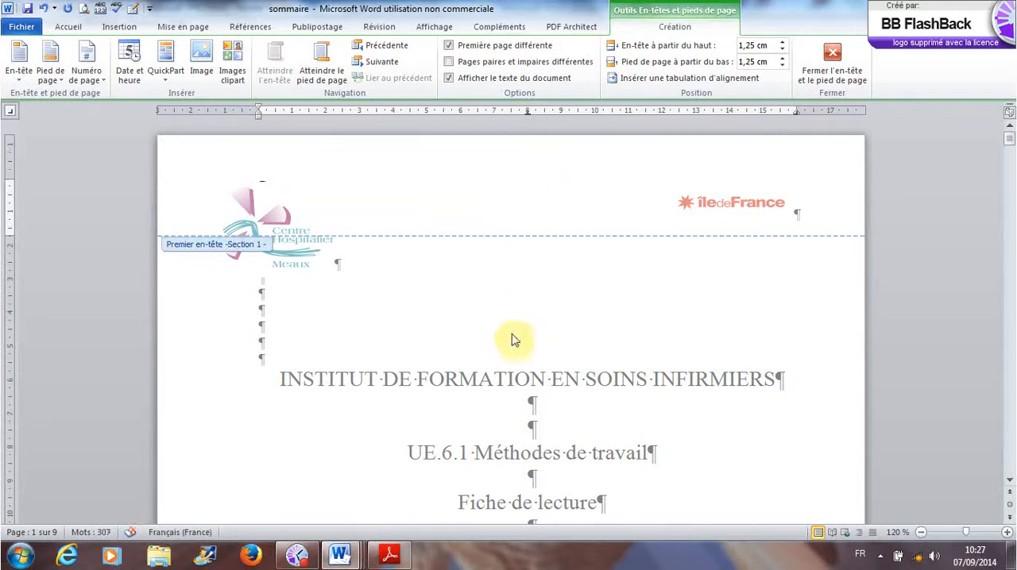
- Check the headers from the cover page through the SOMMAIRE to the INTRODUCTION page and back to the cover
scroll(511, 343, down, 12)
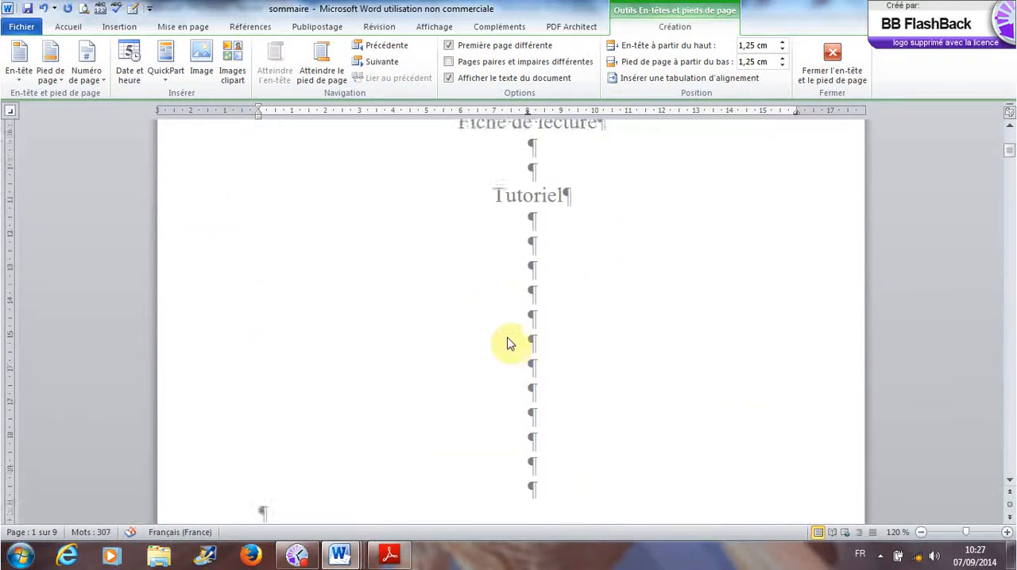
scroll(449, 429, down, 20)
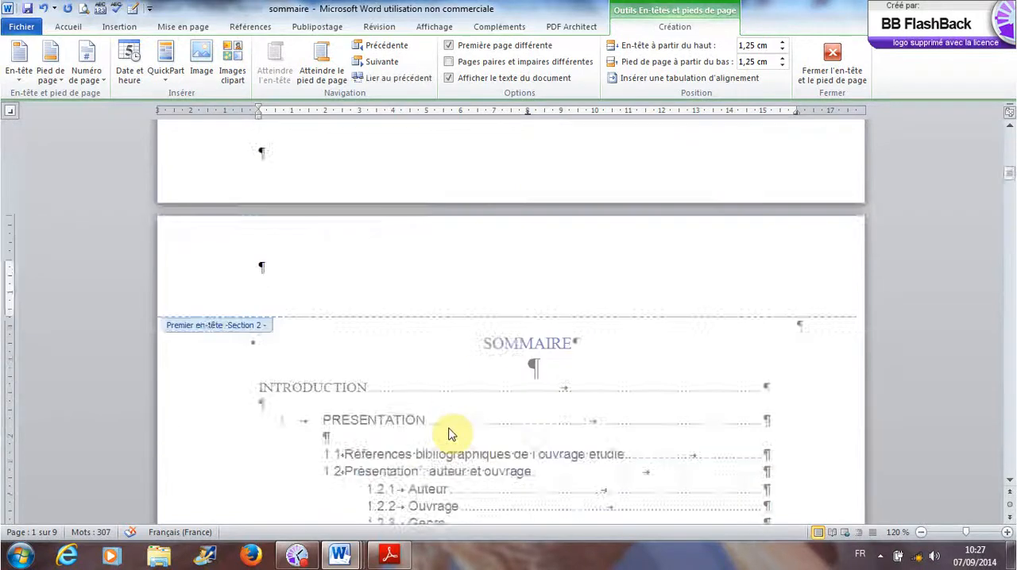
scroll(450, 429, down, 5)
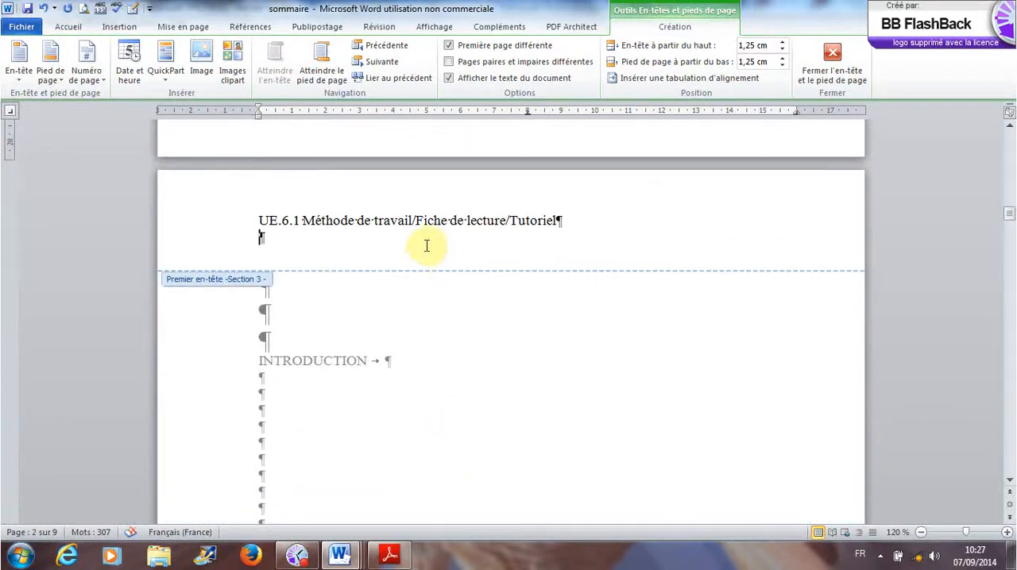
scroll(438, 315, down, 6)
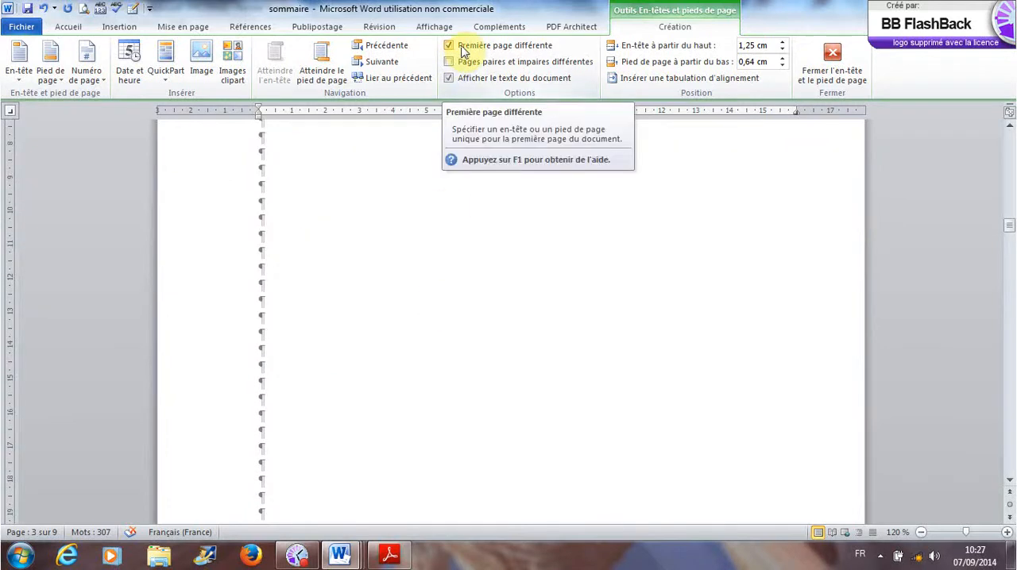
scroll(419, 390, up, 5)
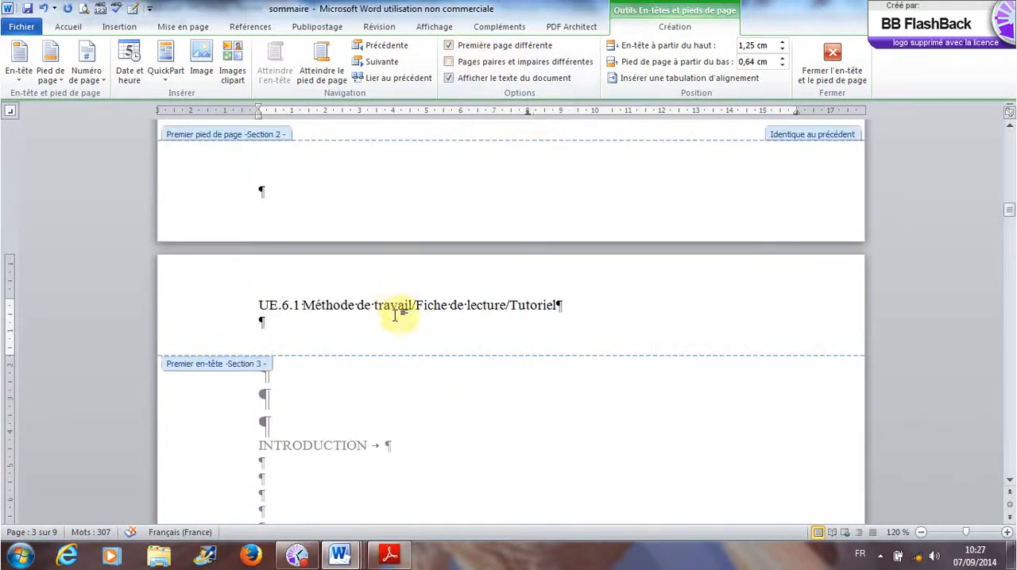
scroll(398, 323, up, 10)
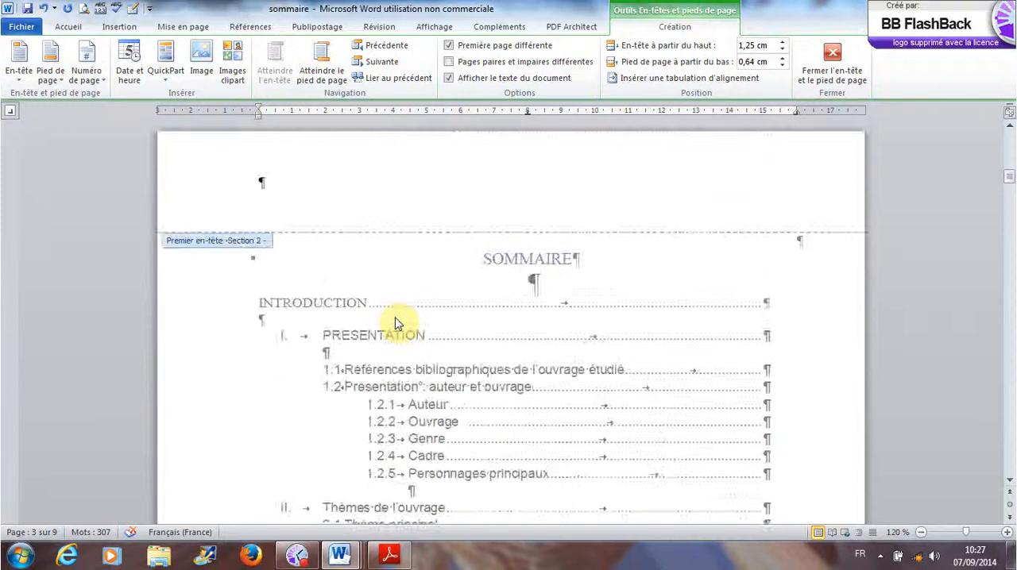
scroll(398, 324, up, 6)
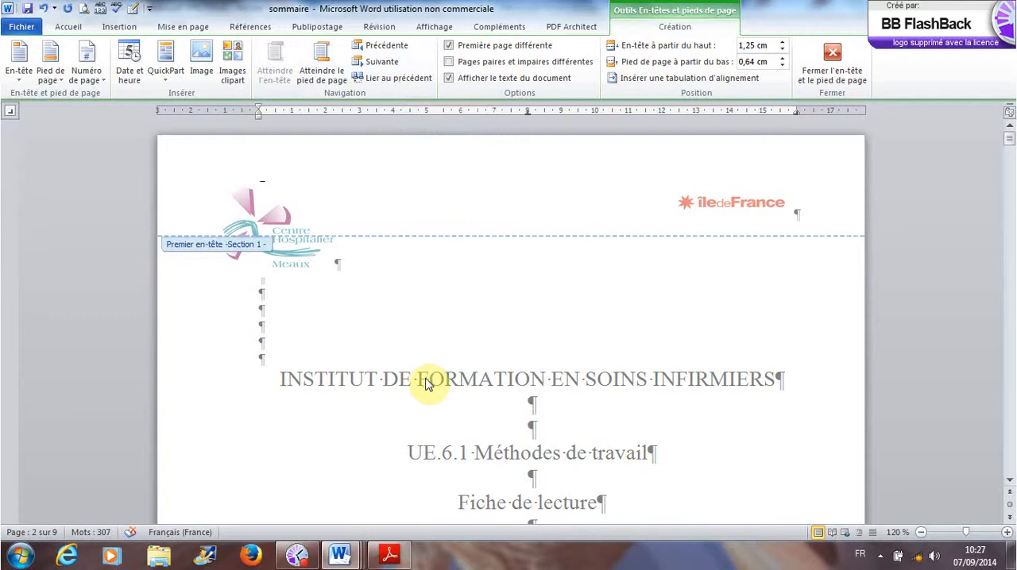
- Compare the headers and footers from the cover page to page 4, including the page numbering in Section 3
scroll(427, 381, down, 10)
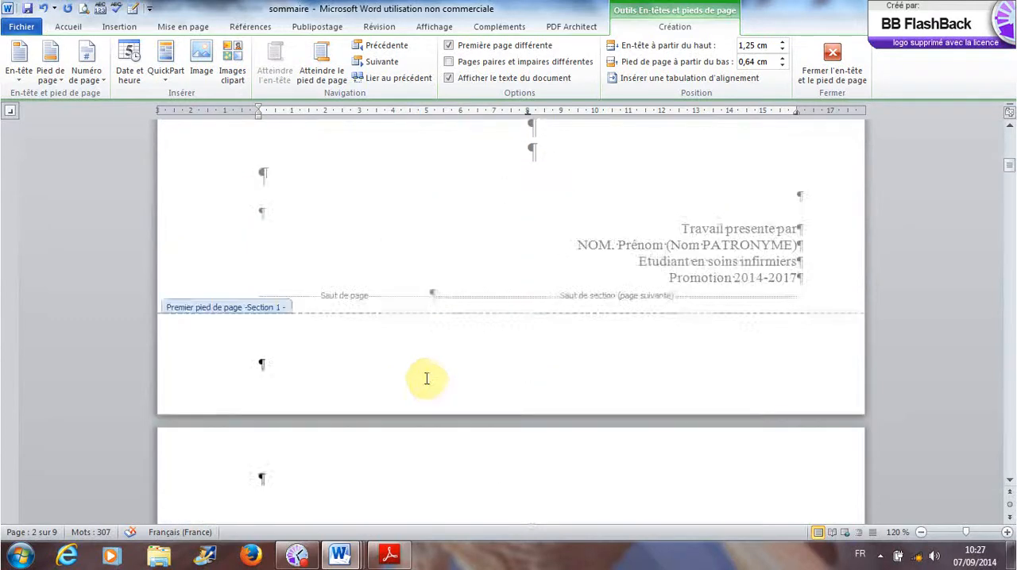
scroll(427, 381, down, 15)
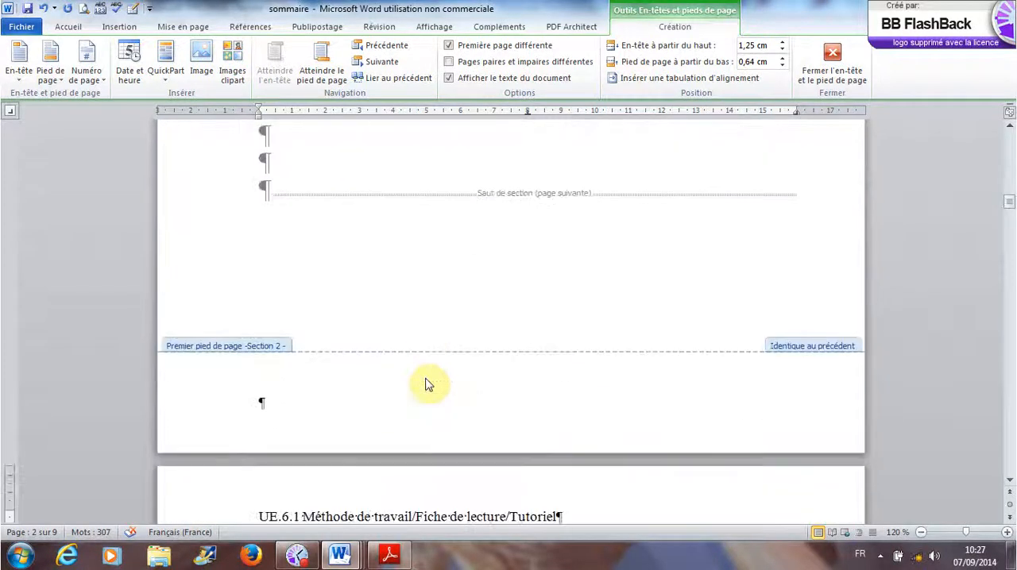
scroll(427, 385, down, 5)
scroll(426, 381, down, 3)
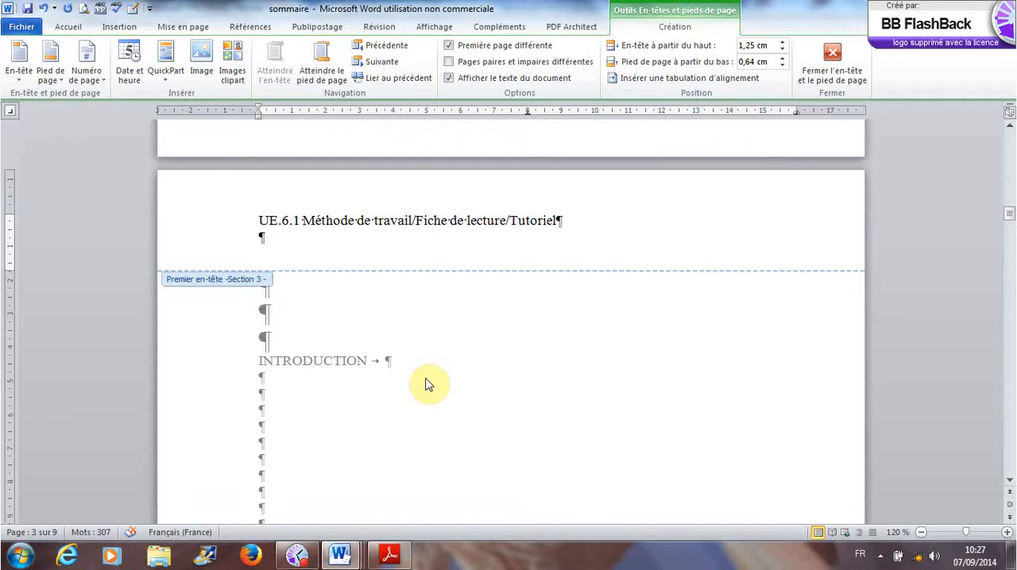
scroll(427, 386, down, 20)
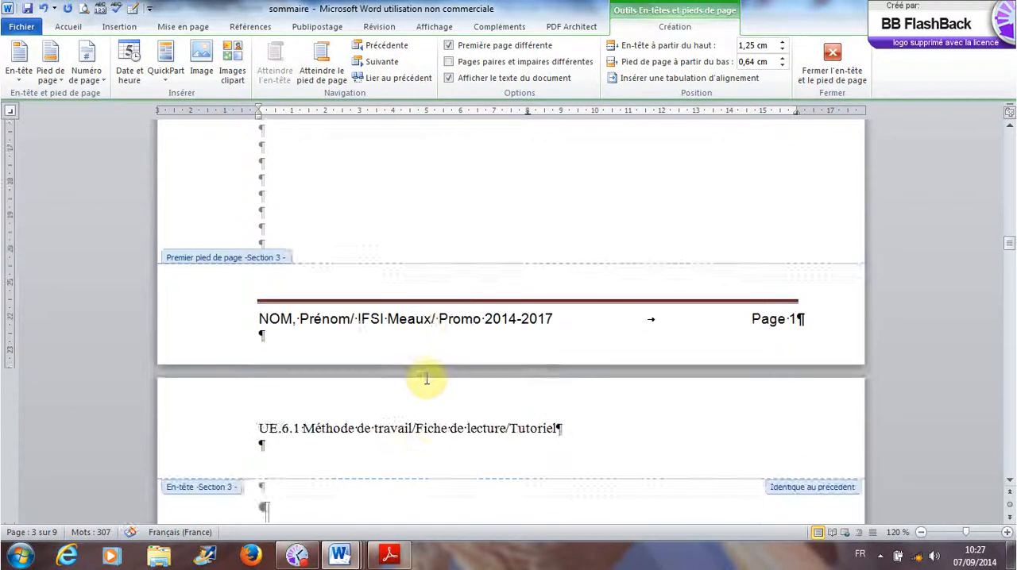
scroll(426, 385, up, 15)
scroll(427, 382, down, 10)
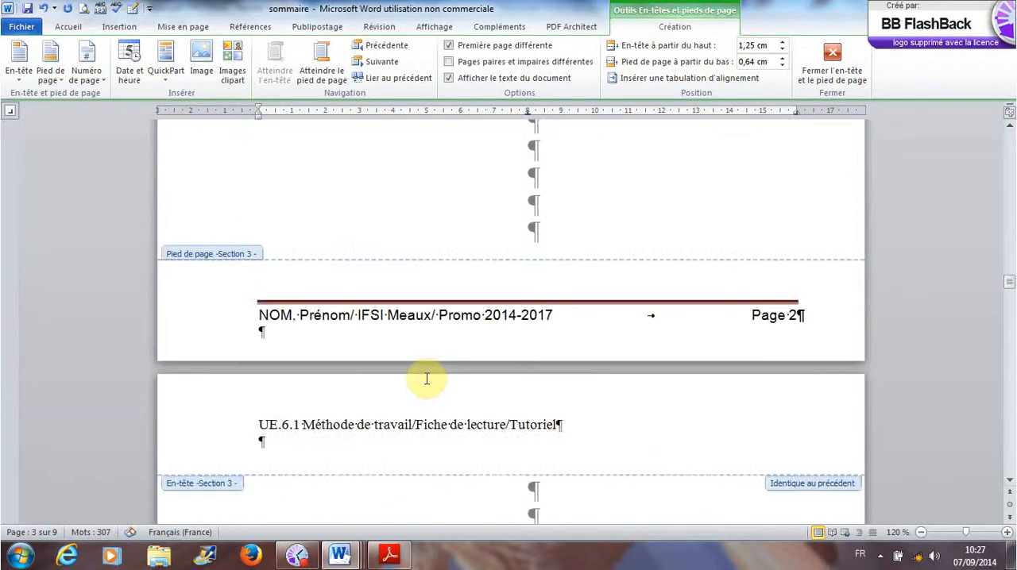
scroll(426, 382, up, 18)
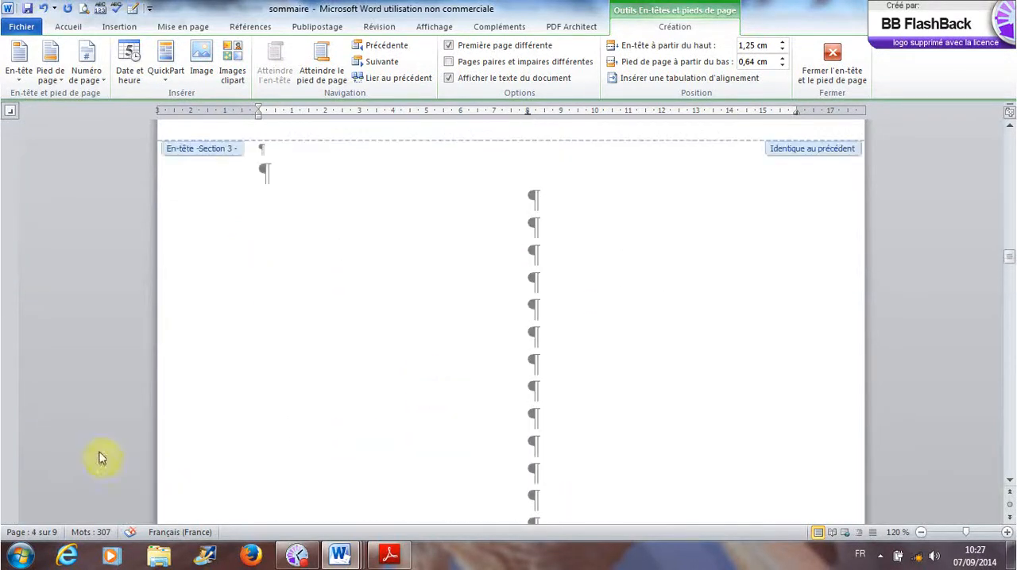
scroll(86, 499, up, 7)
scroll(87, 493, up, 1)
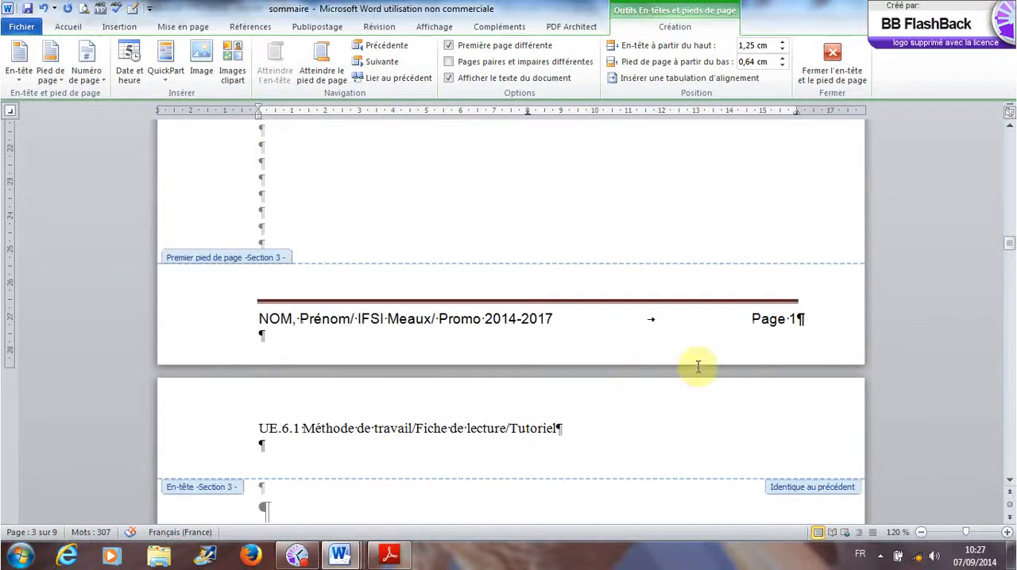
- Examine the numbered footers of the INTRODUCTION page and page 4, and the header of the page after them
click(763, 342)
scroll(469, 407, up, 15)
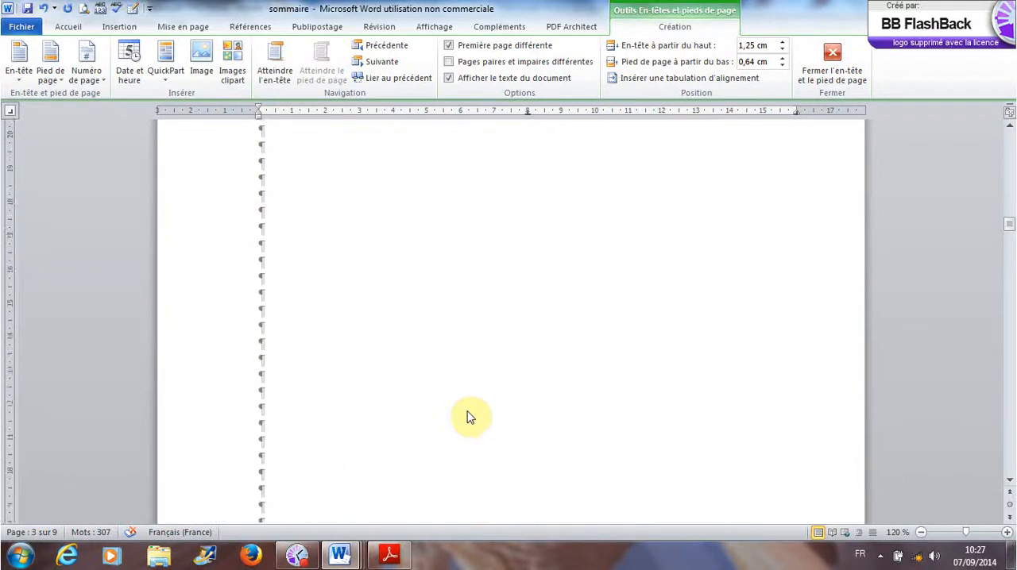
scroll(469, 417, down, 18)
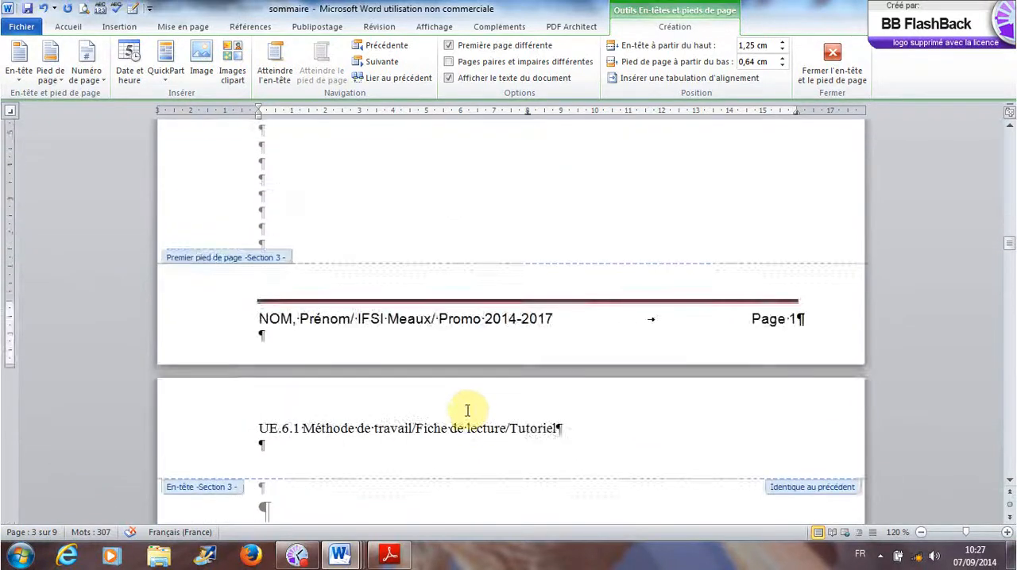
scroll(468, 417, down, 4)
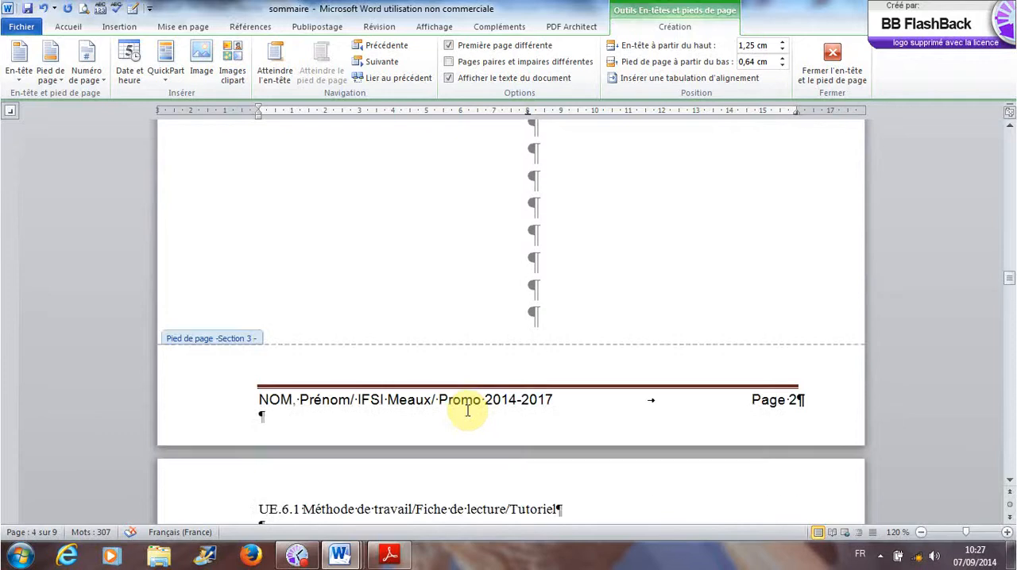
scroll(468, 411, down, 3)
scroll(468, 415, down, 13)
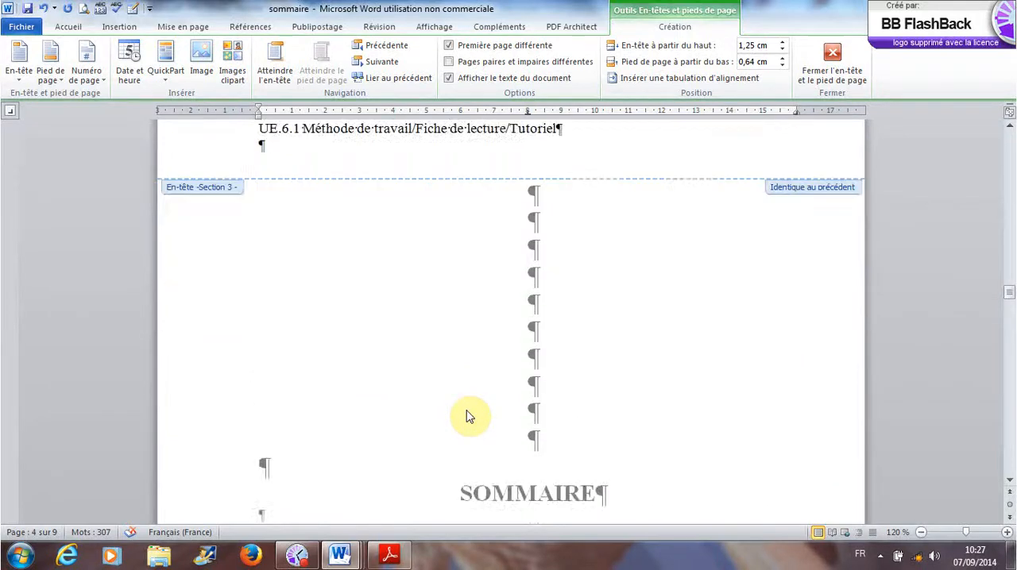
scroll(468, 413, up, 13)
scroll(468, 411, down, 20)
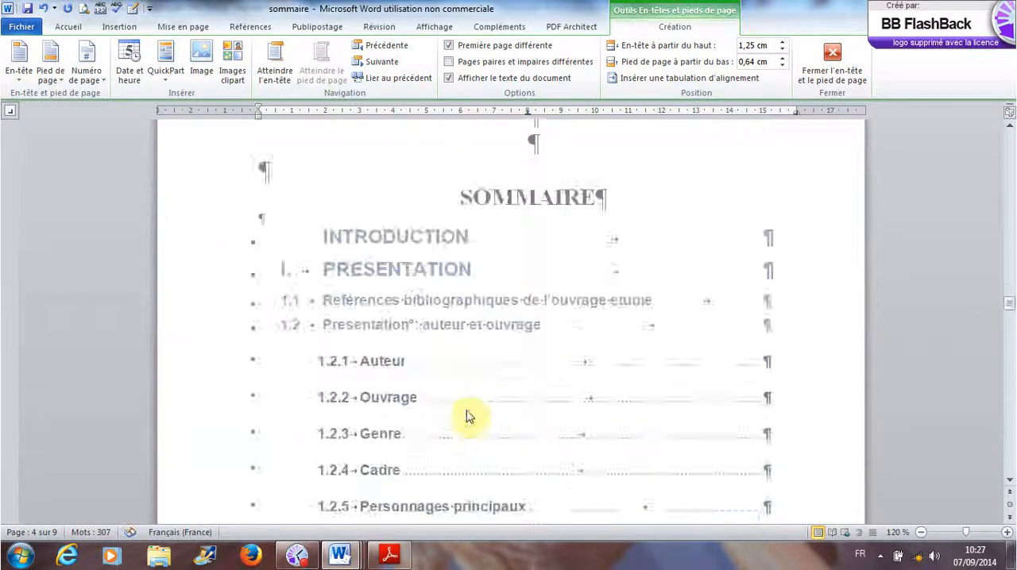
scroll(468, 411, up, 15)
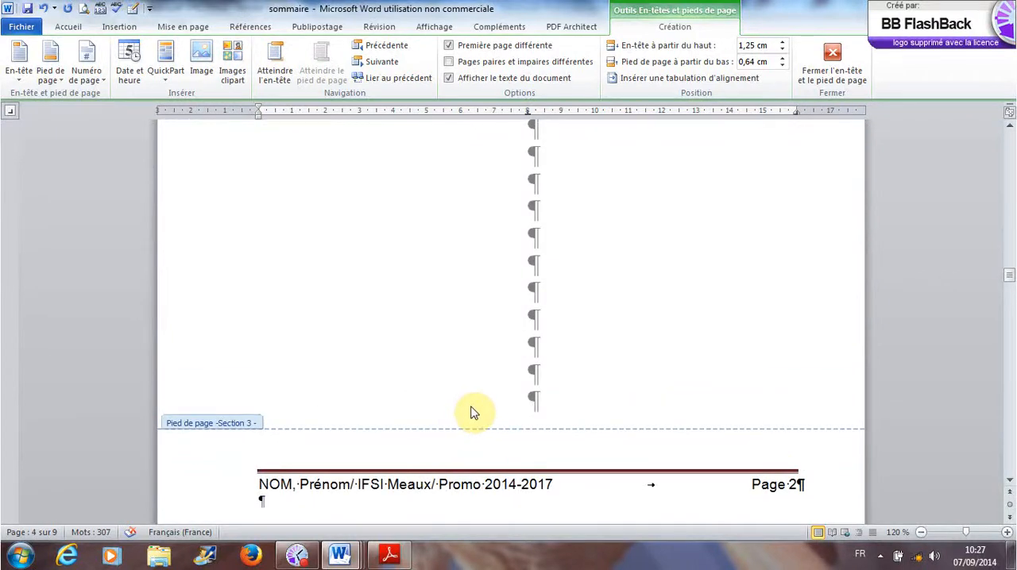
scroll(472, 413, up, 15)
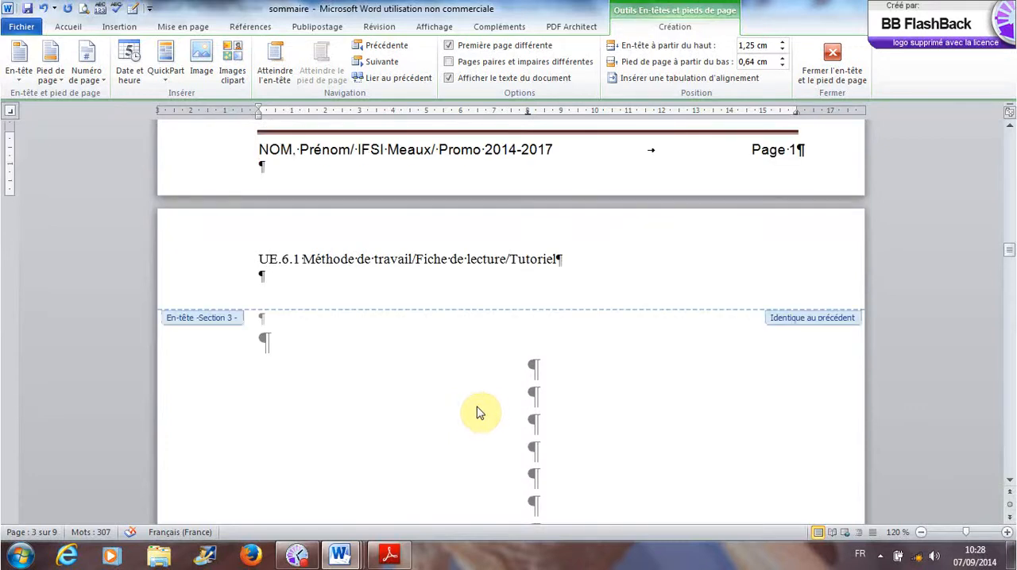
- Leave header and footer editing and delete the surplus empty paragraphs above the INTRODUCTION heading on page 3
double_click(489, 409)
scroll(488, 407, up, 15)
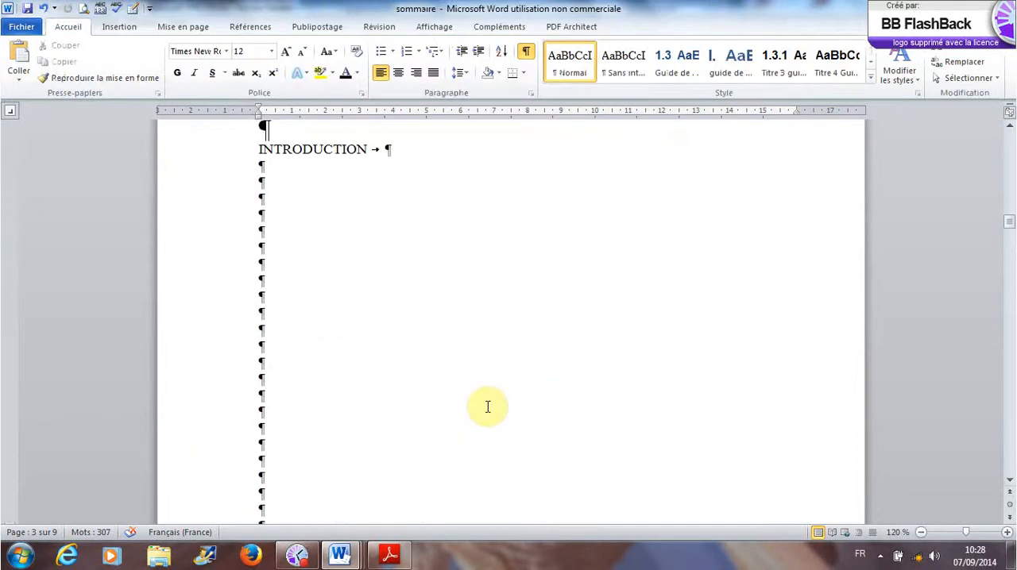
click(307, 346)
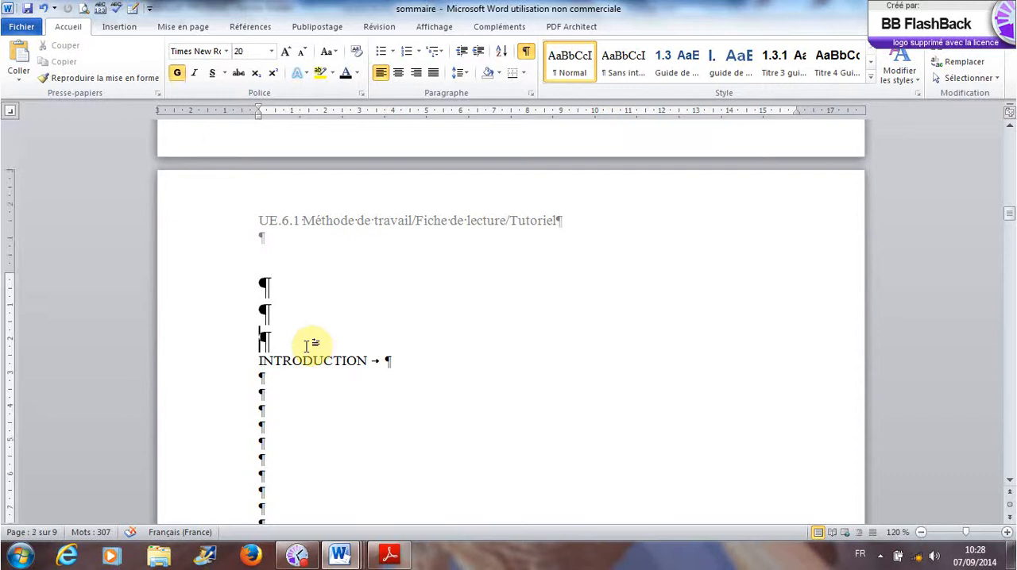
key(BackSpace)
key(BackSpace)
key(BackSpace)
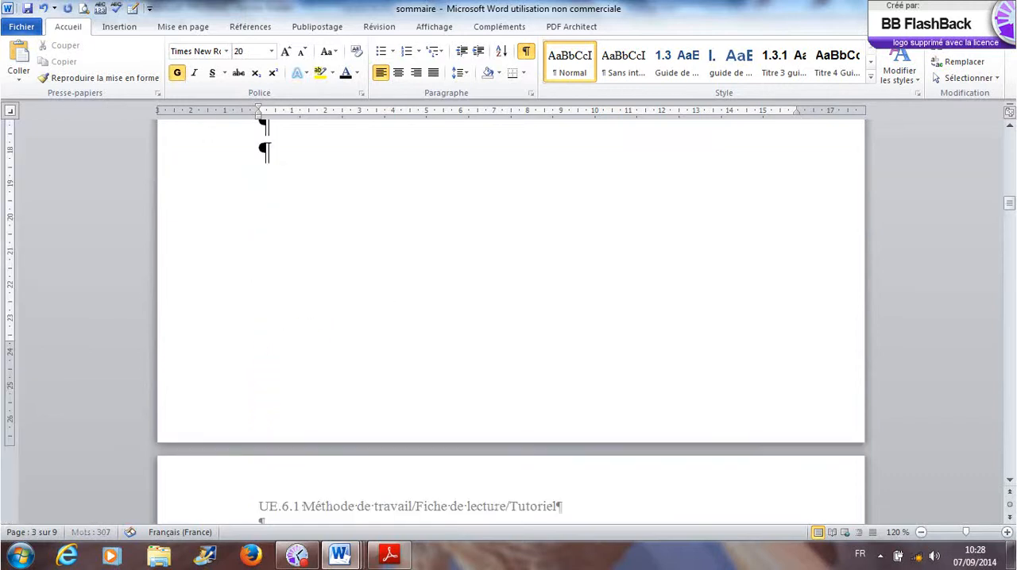
scroll(310, 358, down, 7)
scroll(312, 360, up, 2)
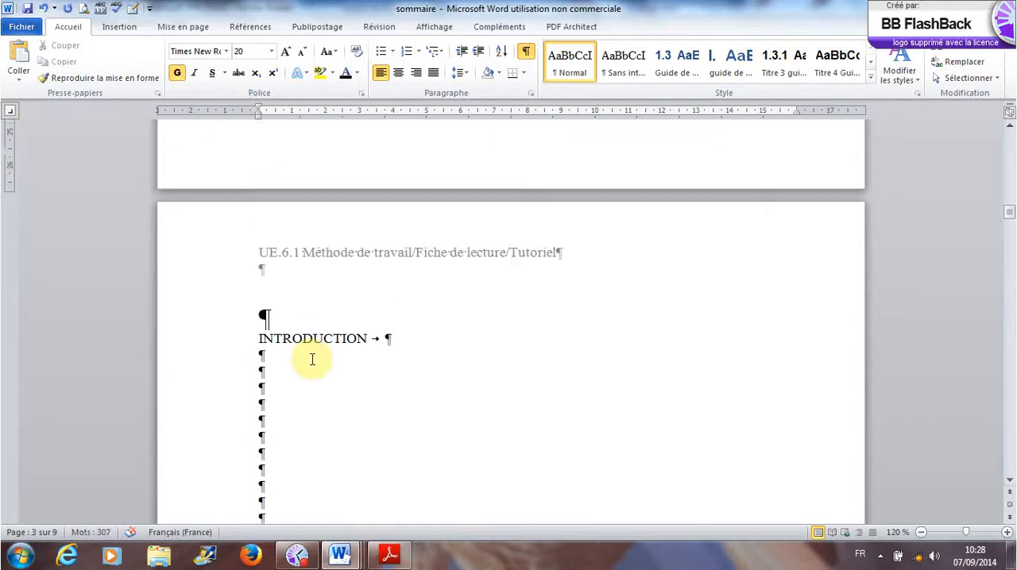
scroll(315, 358, down, 1)
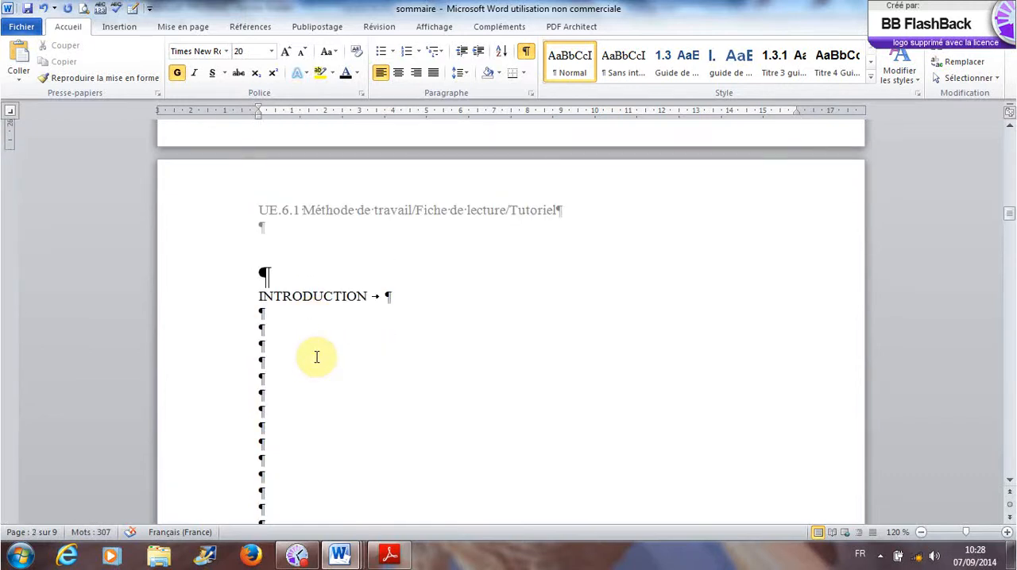
scroll(316, 357, up, 6)
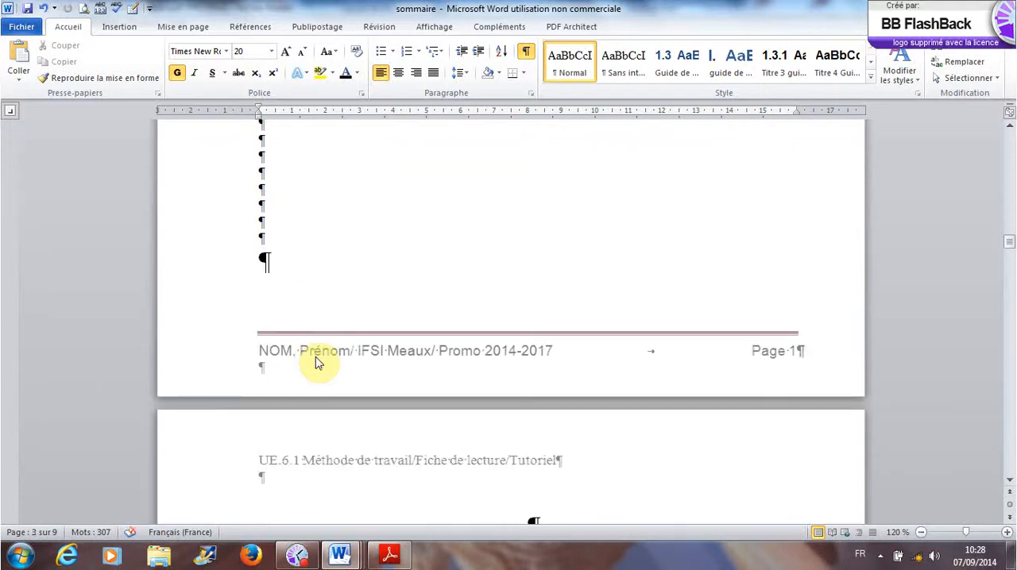
scroll(316, 359, down, 6)
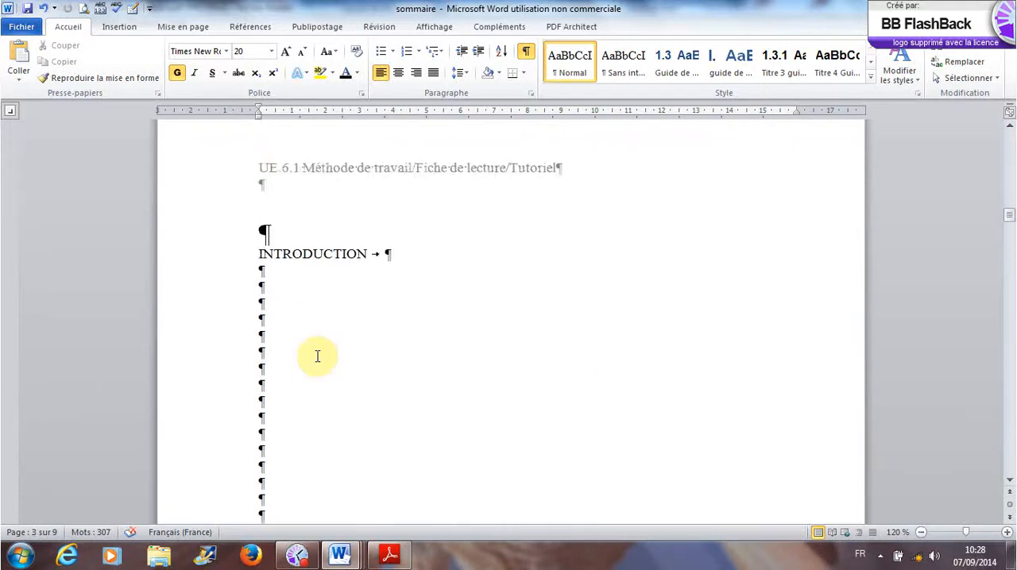
click(313, 332)
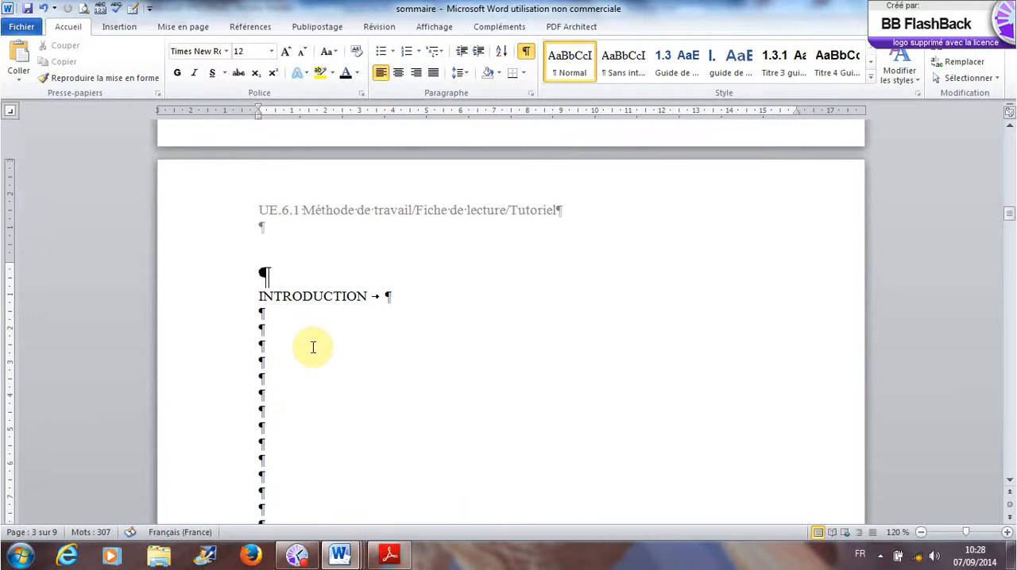
- Copy the SOMMAIRE entries from INTRODUCTION through CONCLUSION and paste them below the INTRODUCTION heading on page 3
scroll(313, 348, up, 6)
scroll(313, 349, up, 15)
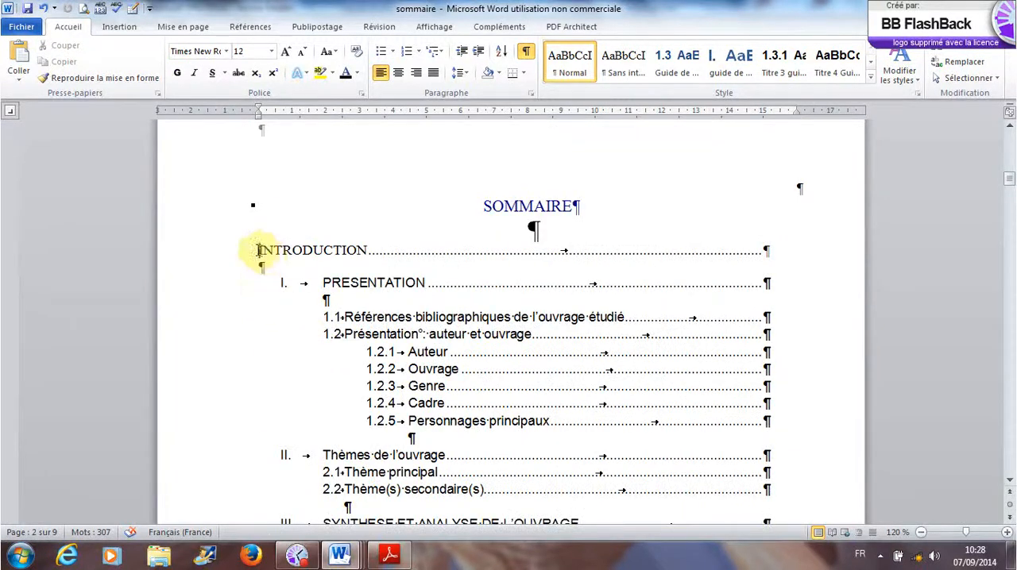
drag(258, 250, 470, 429)
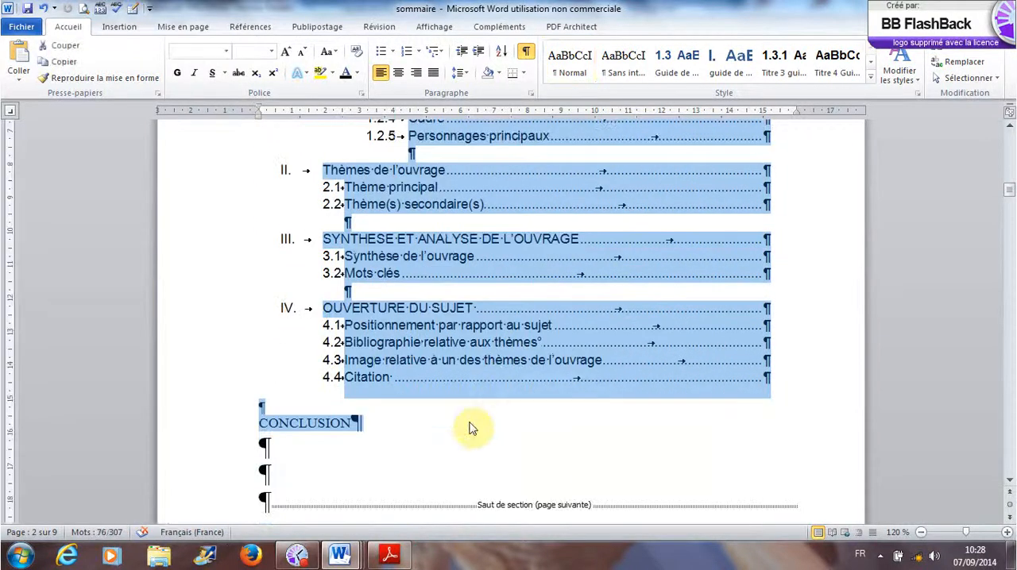
scroll(464, 429, down, 10)
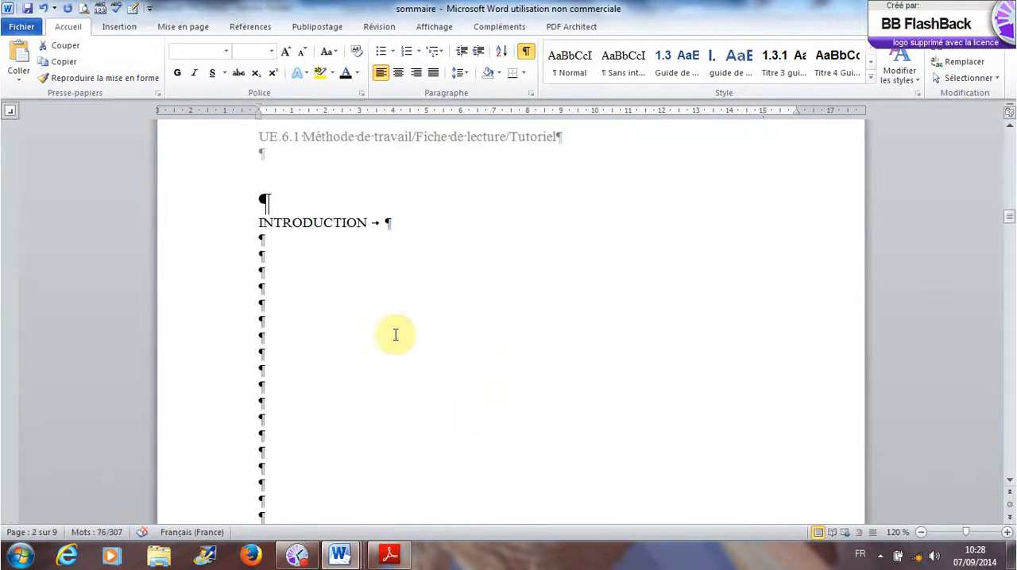
click(283, 284)
key(ctrl+v)
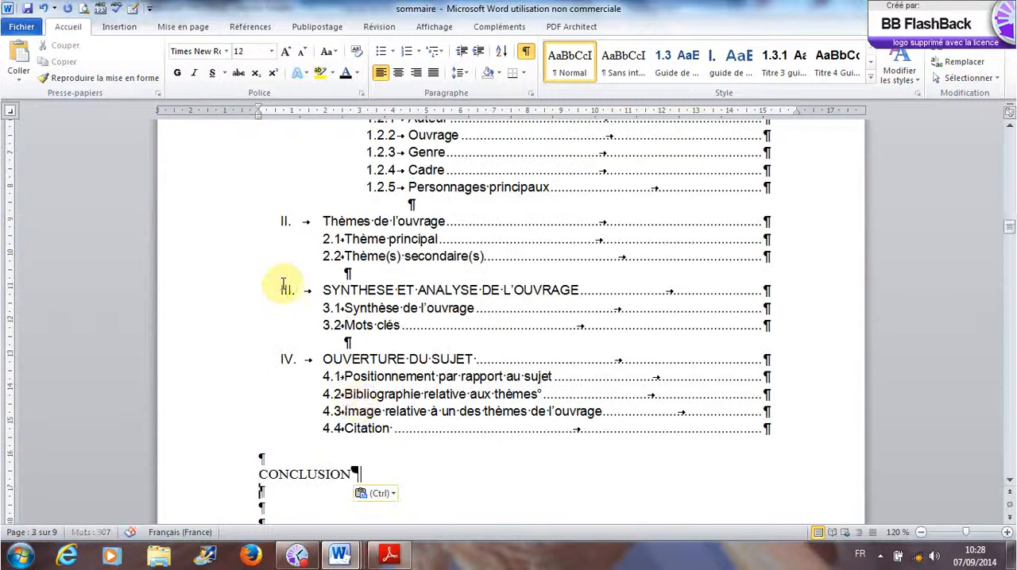
- Compare the pasted outline on page 3 with the original SOMMAIRE on page 2, including the pages around them
scroll(358, 402, down, 8)
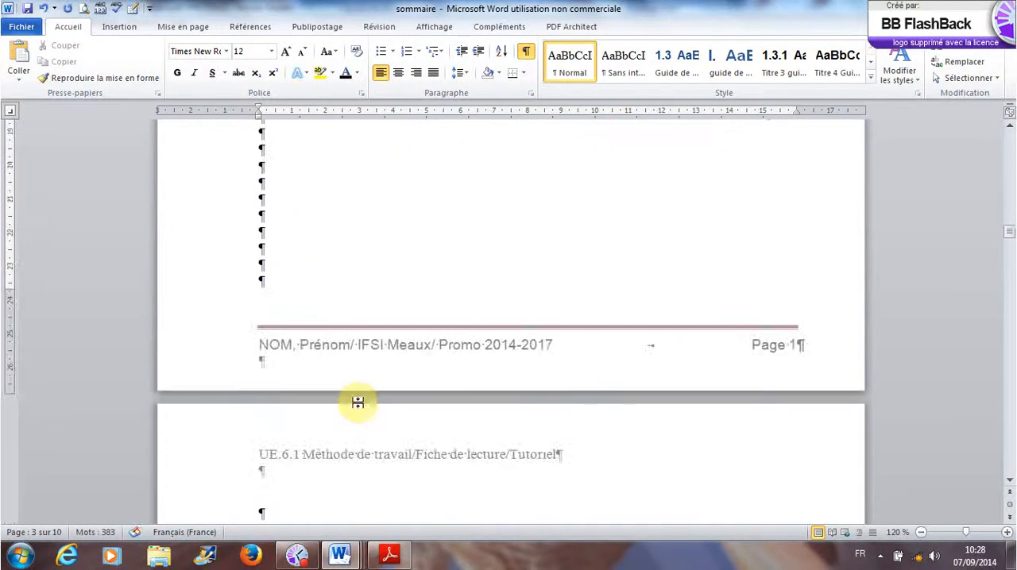
scroll(357, 403, up, 10)
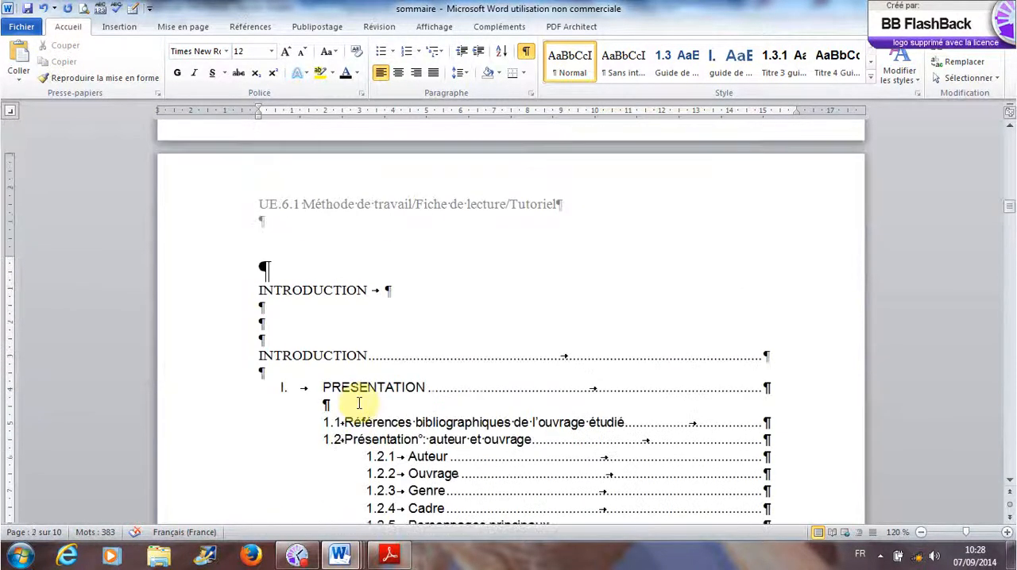
scroll(359, 403, down, 3)
scroll(359, 403, up, 10)
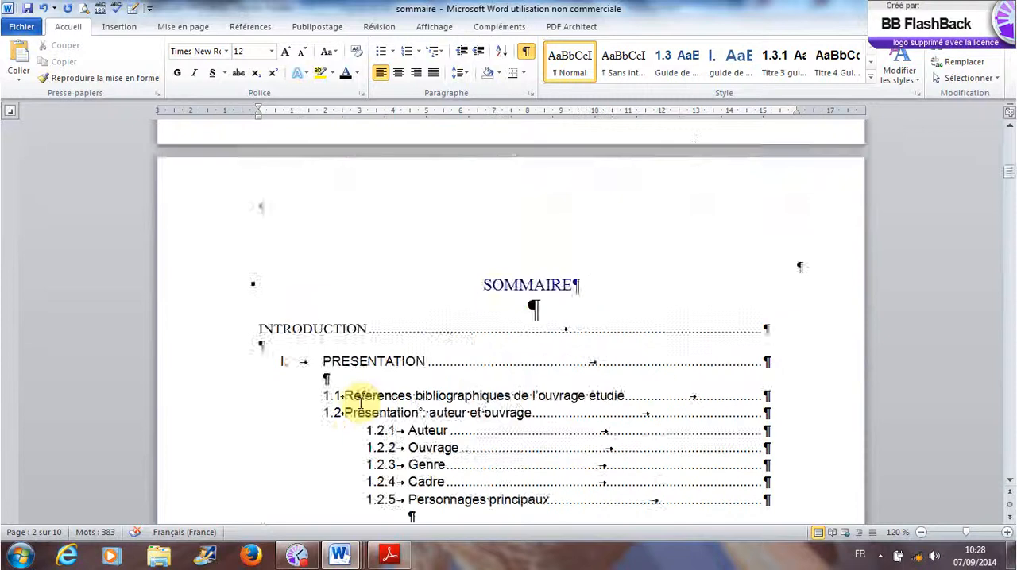
scroll(361, 403, up, 2)
scroll(362, 401, down, 15)
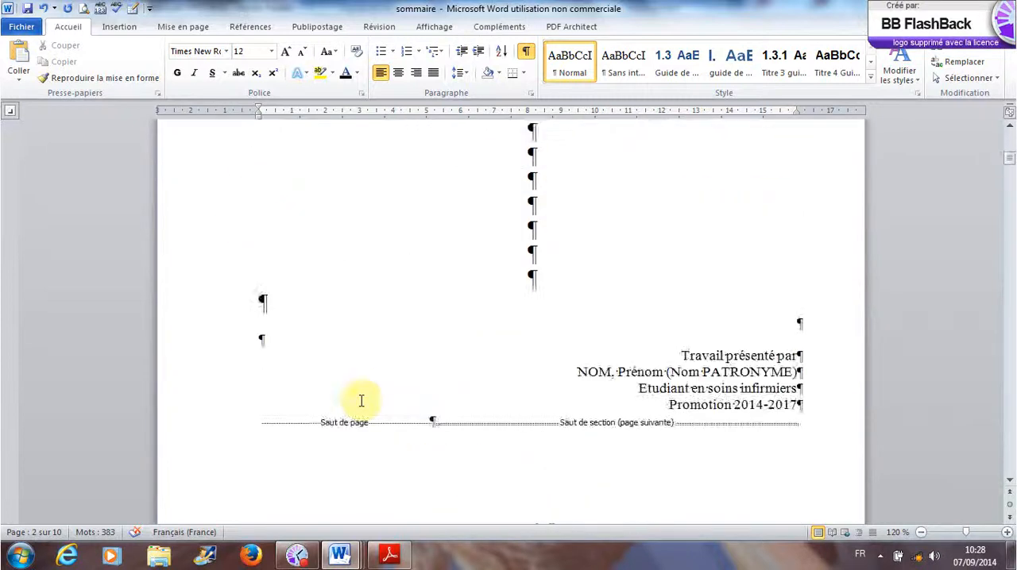
scroll(362, 400, down, 15)
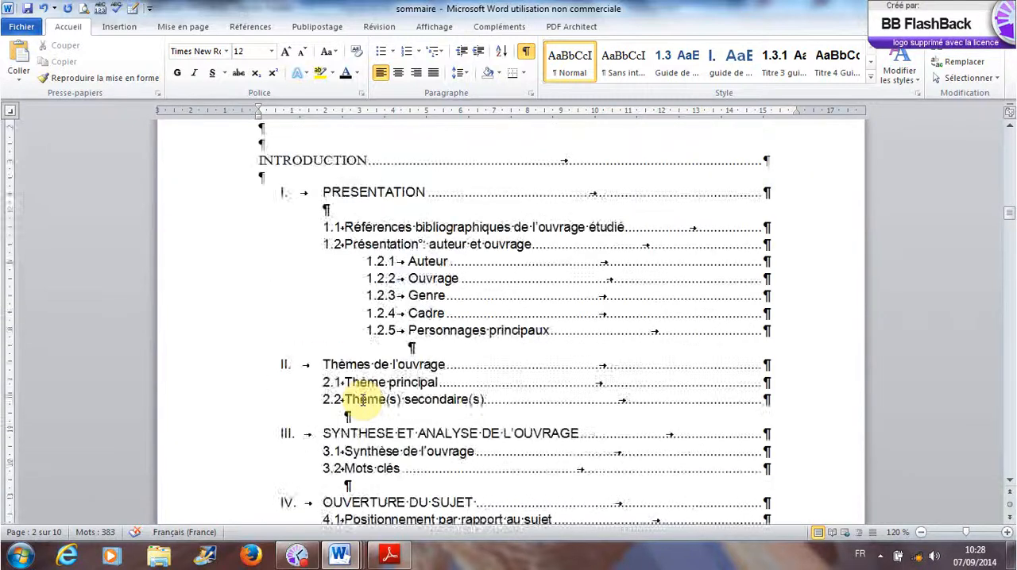
scroll(361, 406, up, 12)
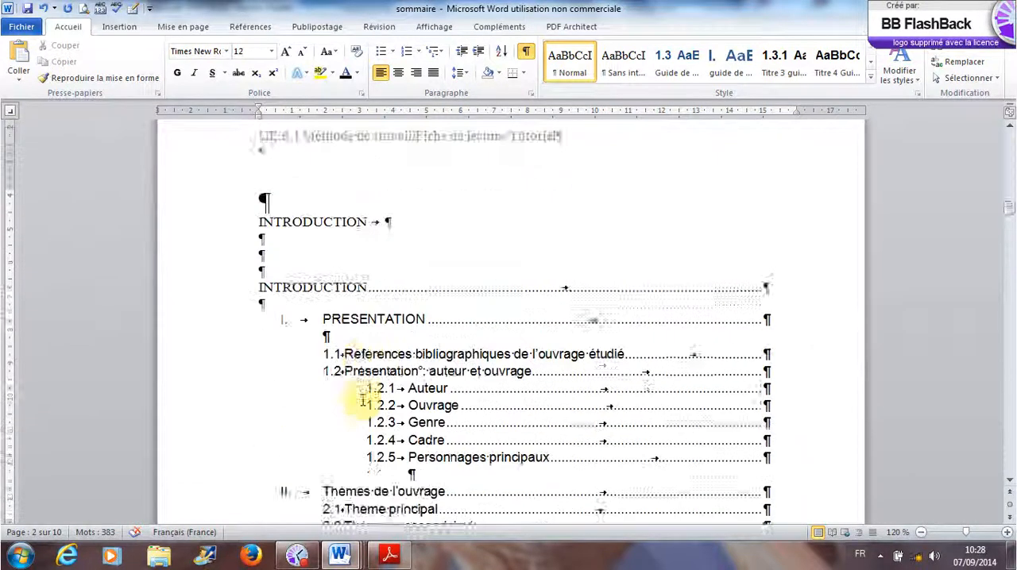
- Remove the dotted leader from the pasted INTRODUCTION line and delete the empty paragraph below PRESENTATION
click(260, 332)
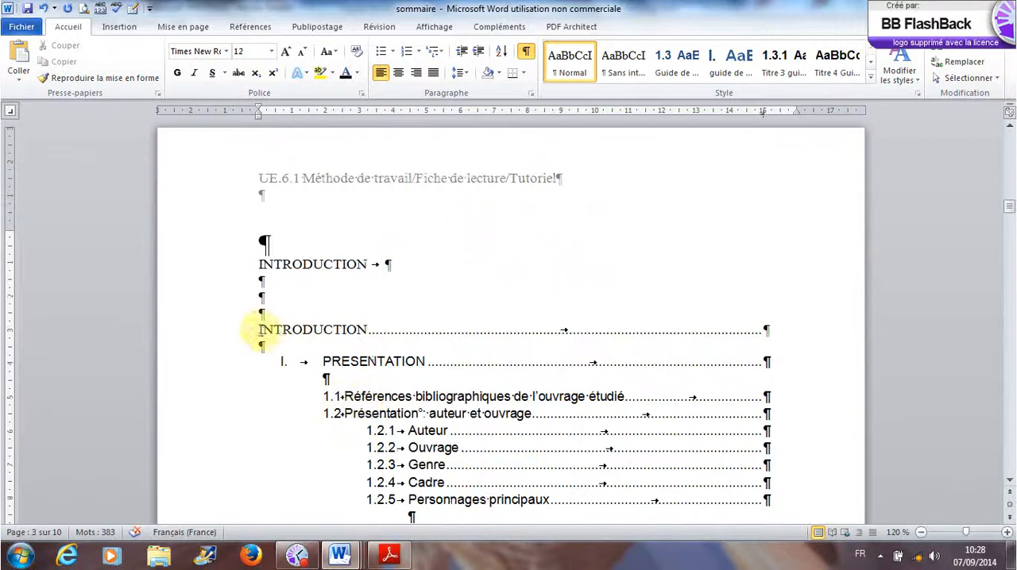
drag(260, 332, 779, 341)
scroll(705, 379, up, 4)
scroll(715, 382, up, 5)
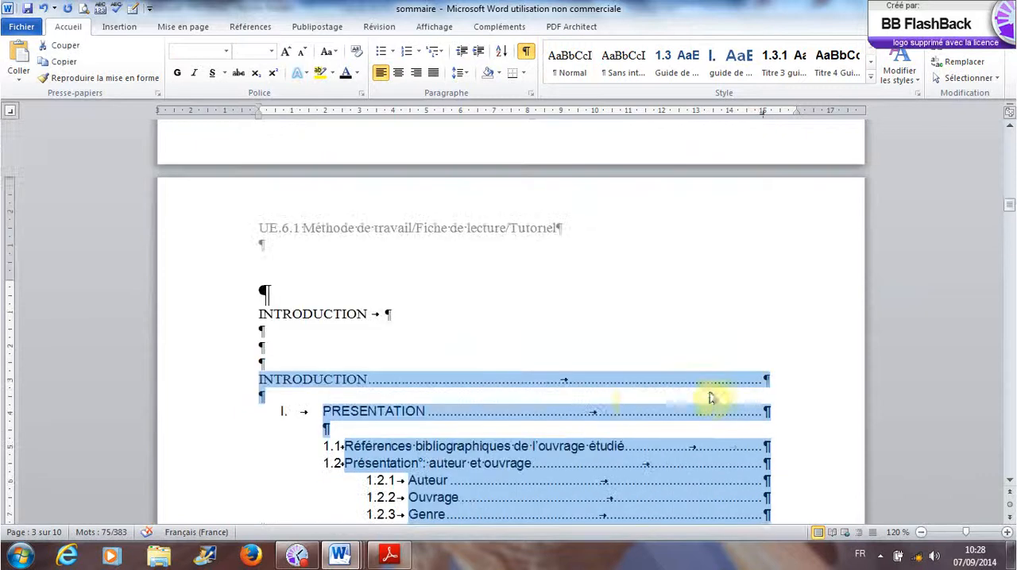
click(631, 397)
drag(769, 381, 480, 375)
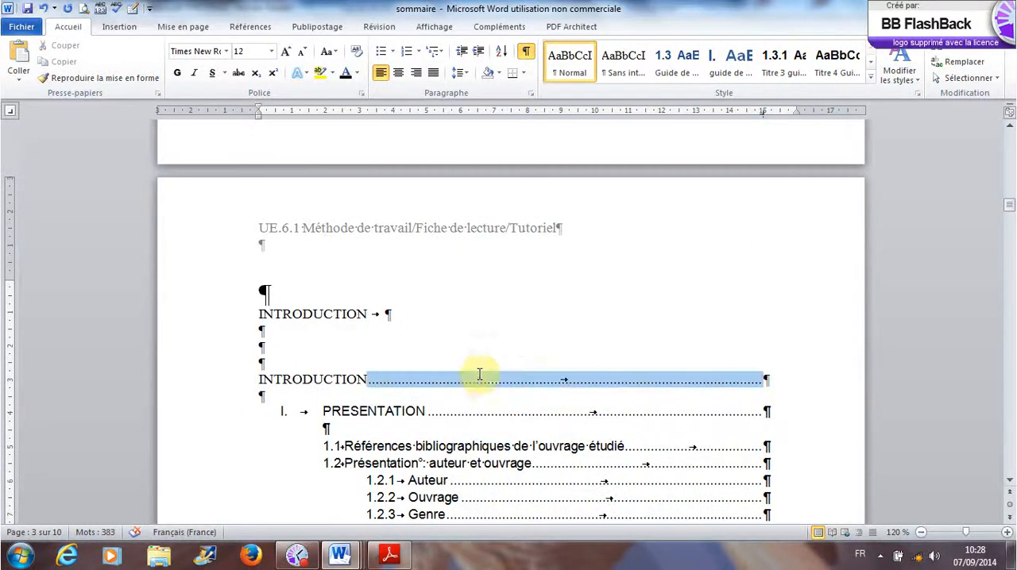
key(Delete)
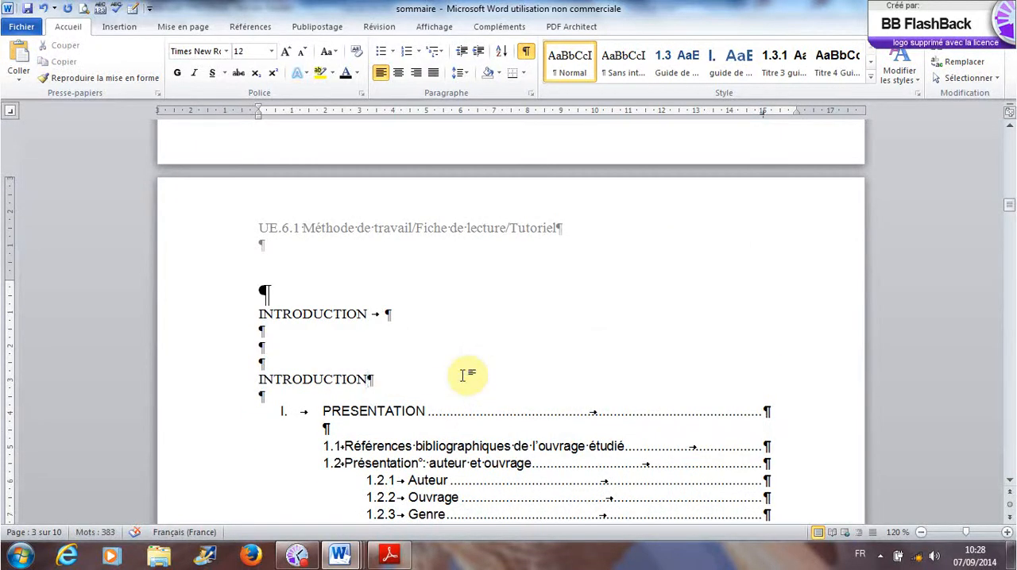
click(766, 412)
key(Delete)
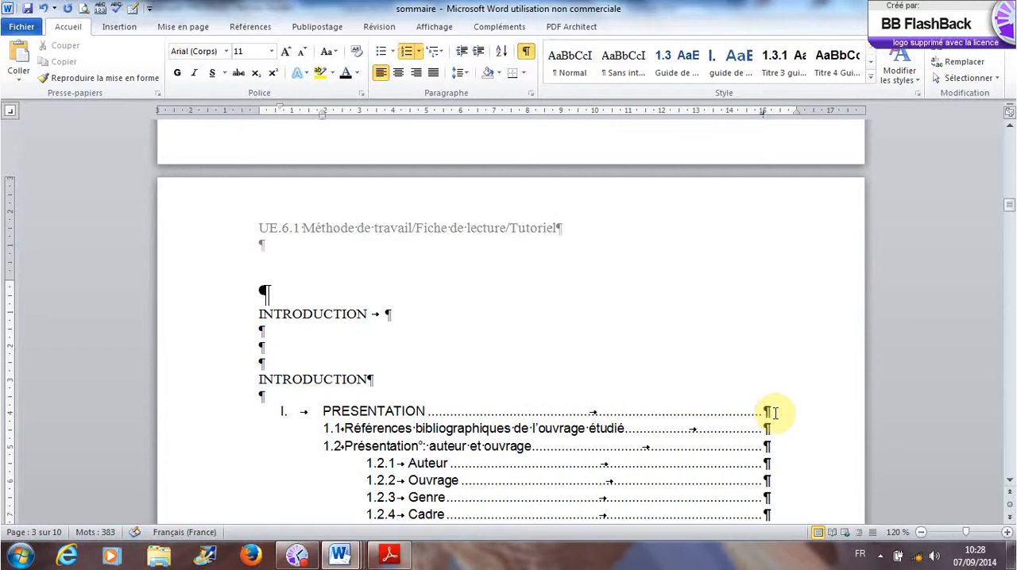
key(Delete)
key(Delete)
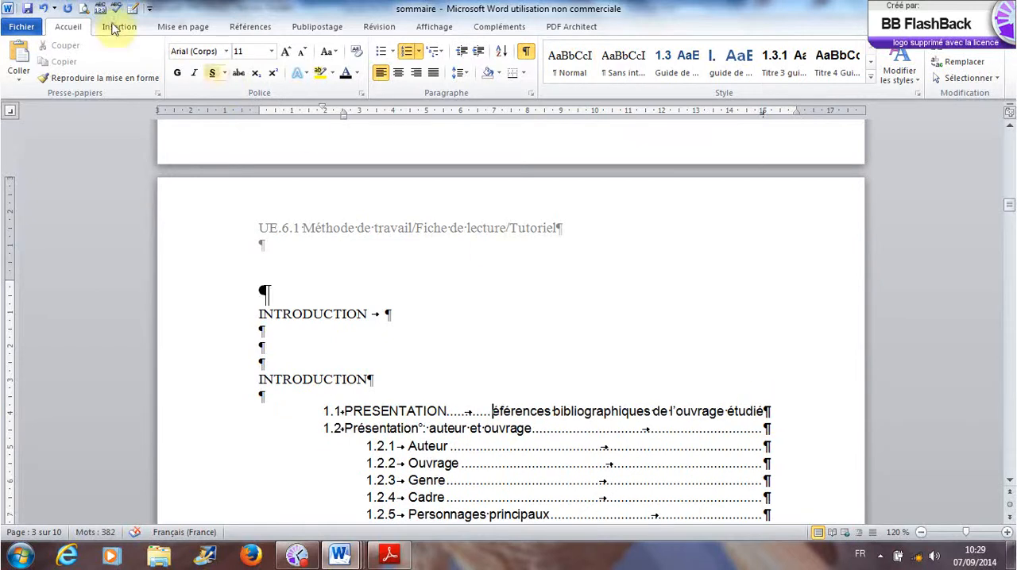
click(44, 9)
click(44, 10)
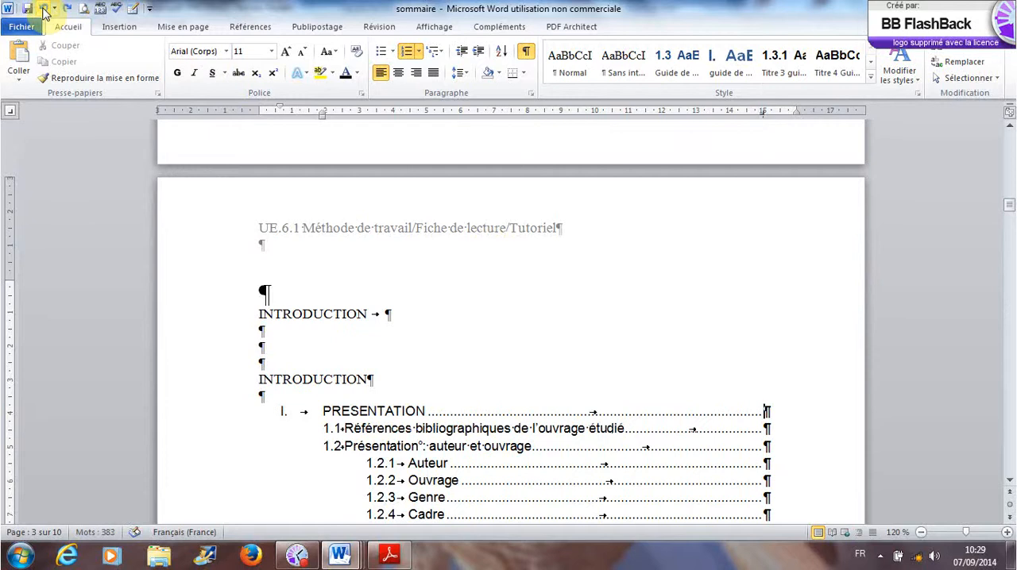
- Remove the dotted leaders from the pasted PRESENTATION heading and its entries 1.1 and 1.2
click(43, 10)
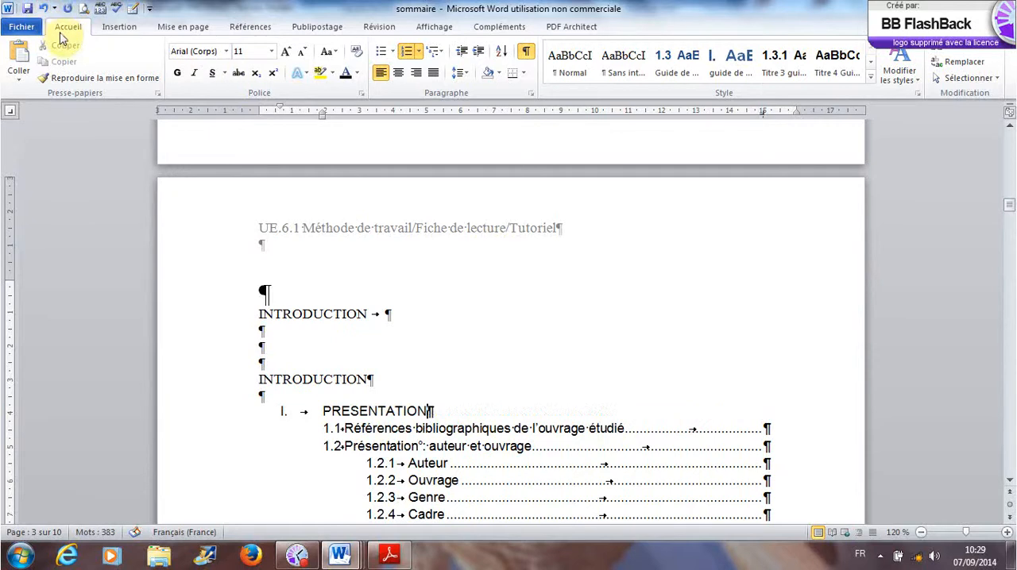
click(778, 427)
key(BackSpace)
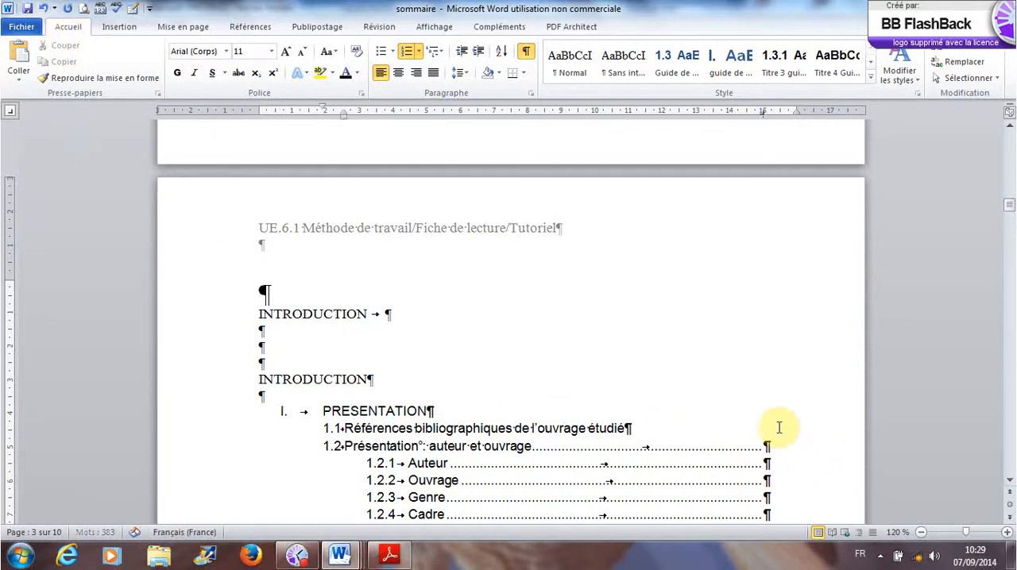
click(777, 445)
key(BackSpace)
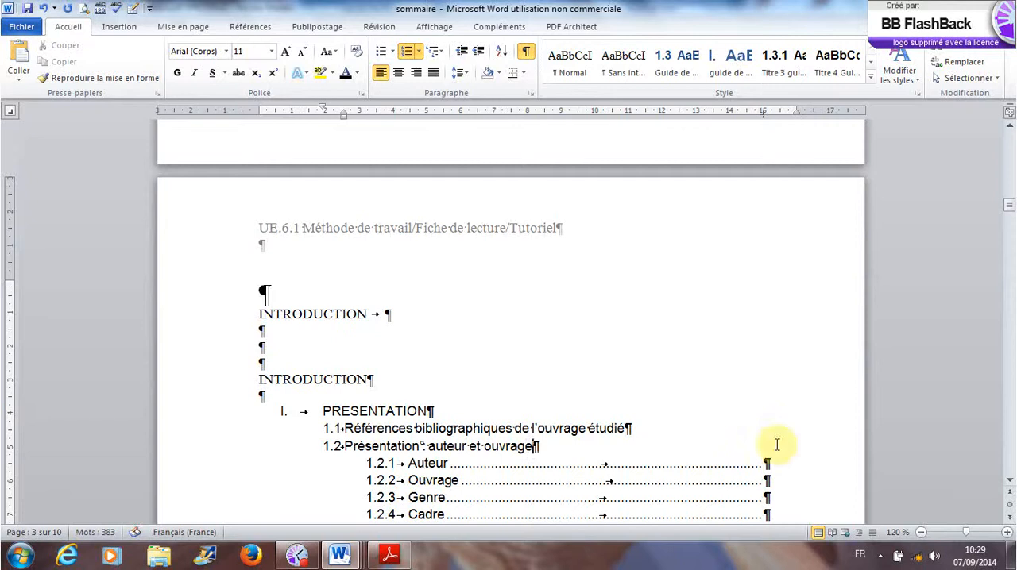
- Remove the dotted leaders from entries 1.2.1 to 1.2.5, Auteur through Personnages principaux, in the pasted outline
click(774, 464)
key(BackSpace)
click(773, 481)
key(BackSpace)
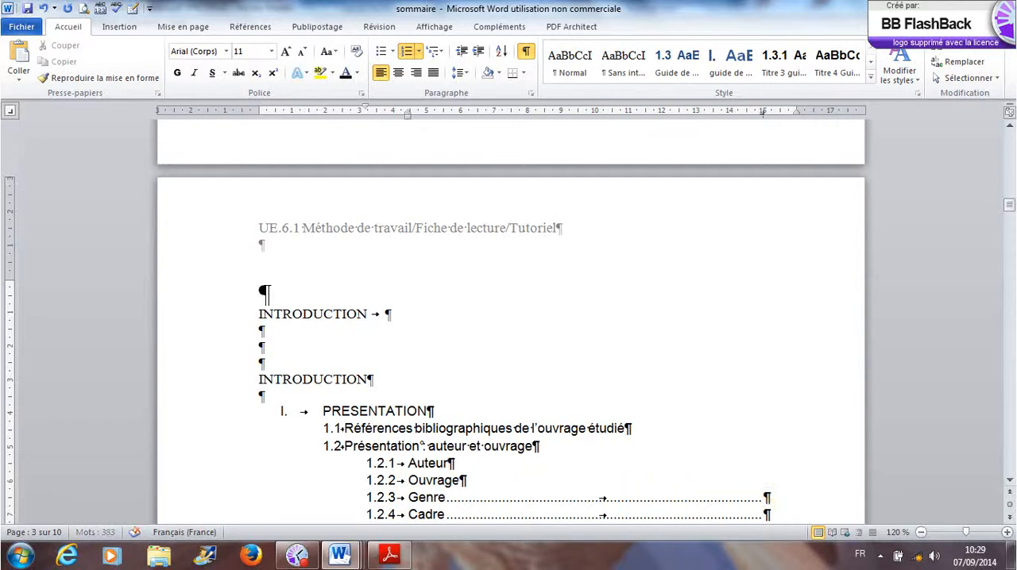
click(769, 497)
key(BackSpace)
click(767, 514)
key(BackSpace)
scroll(768, 505, down, 3)
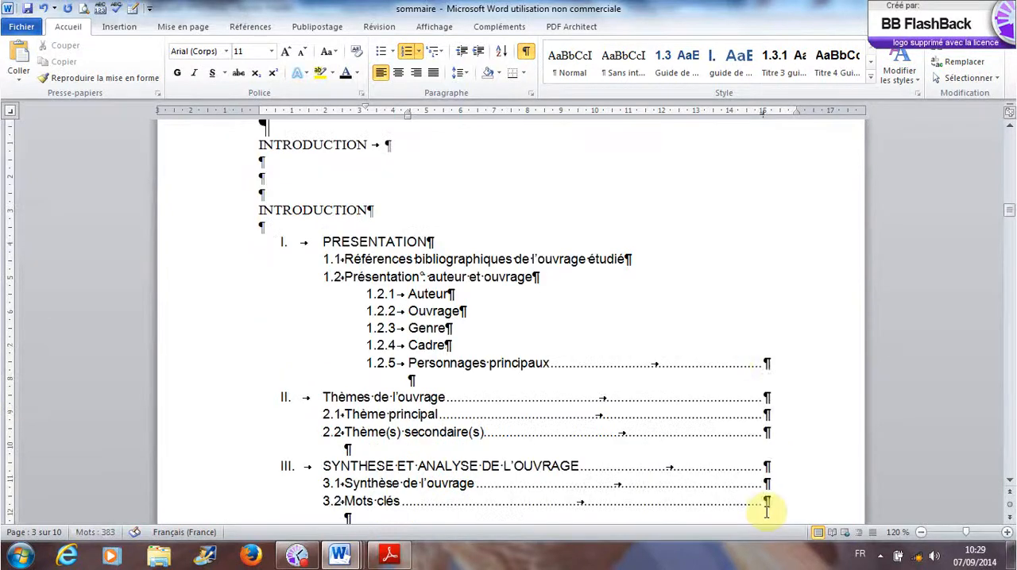
click(766, 363)
key(BackSpace)
- Remove the dotted leaders from the pasted Thèmes de l'ouvrage heading and its entries 2.1 and 2.2
click(767, 398)
key(BackSpace)
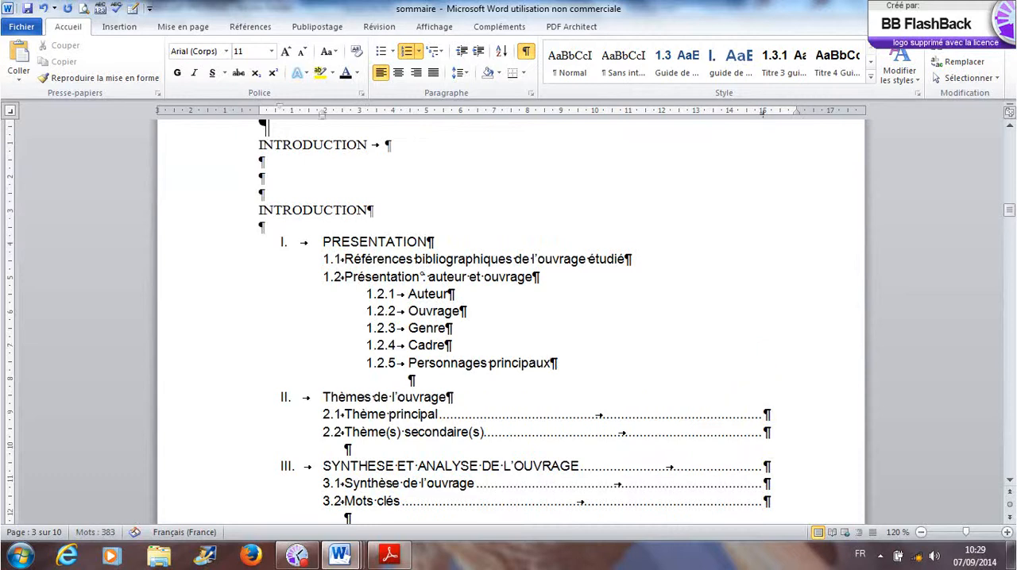
click(769, 416)
key(BackSpace)
click(771, 432)
key(BackSpace)
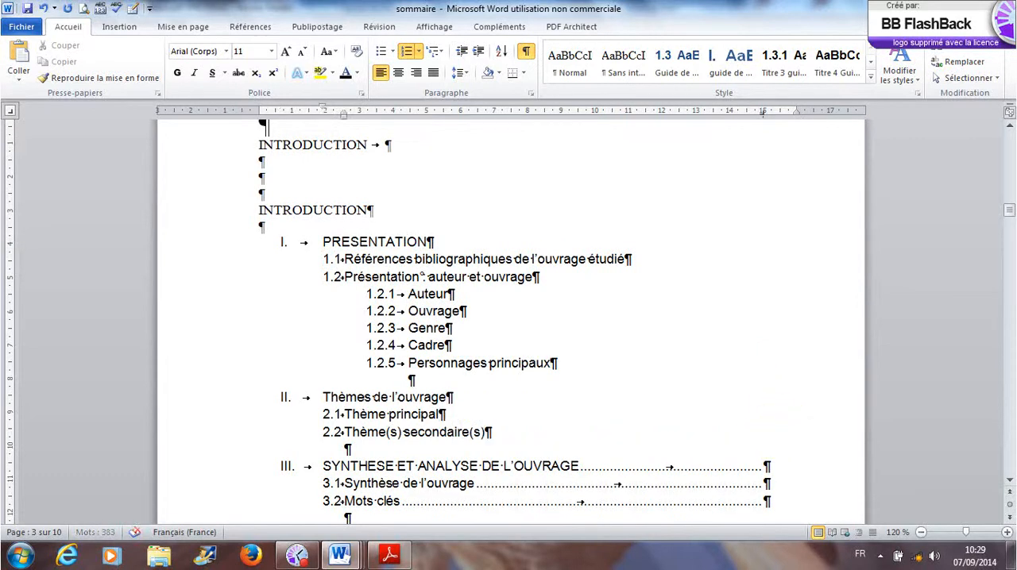
- Remove the dotted leaders from the pasted SYNTHESE ET ANALYSE DE L'OUVRAGE heading and its entries 3.1 and 3.2
click(768, 466)
key(BackSpace)
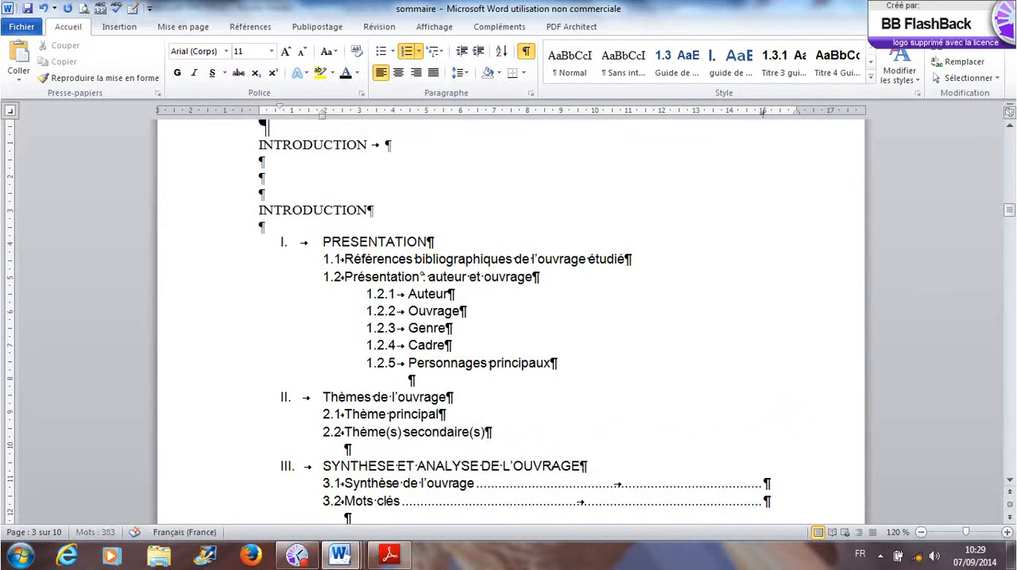
click(768, 483)
key(BackSpace)
click(767, 501)
key(BackSpace)
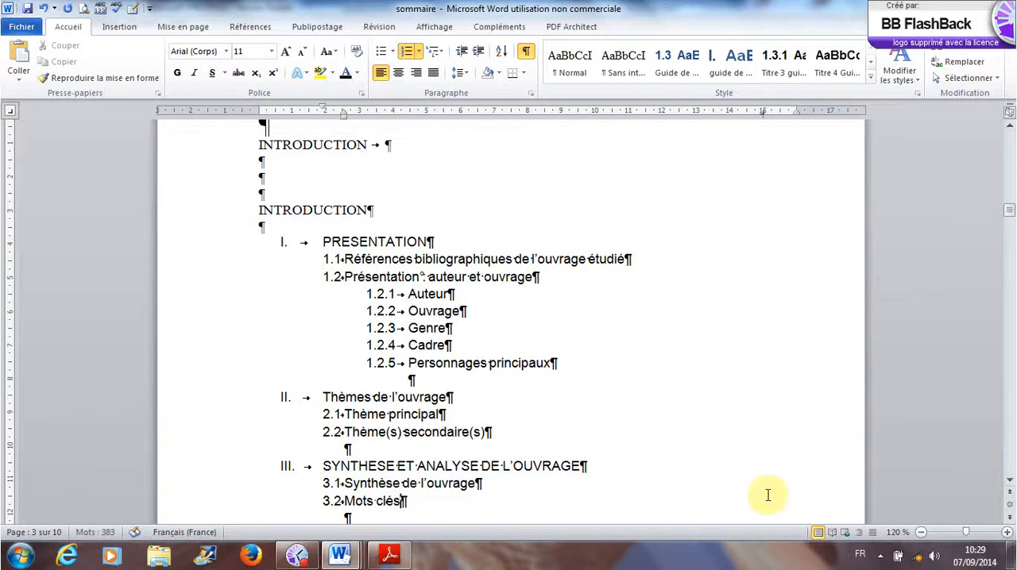
- Remove the dotted leaders from the pasted OUVERTURE DU SUJET heading and its entries 4.1 to 4.4
scroll(768, 494, down, 3)
click(768, 409)
key(BackSpace)
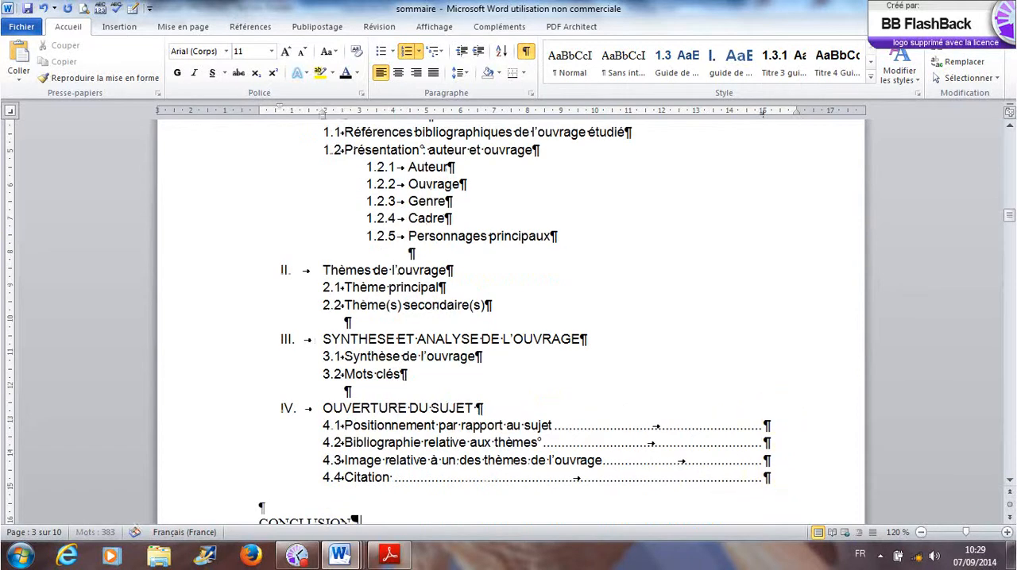
click(768, 426)
key(BackSpace)
click(767, 442)
key(BackSpace)
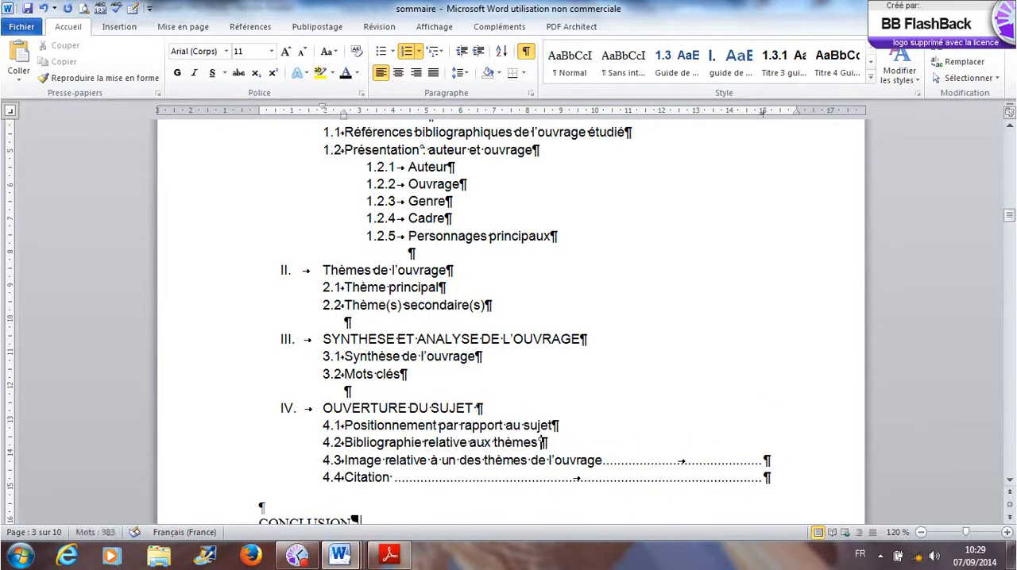
click(768, 450)
key(BackSpace)
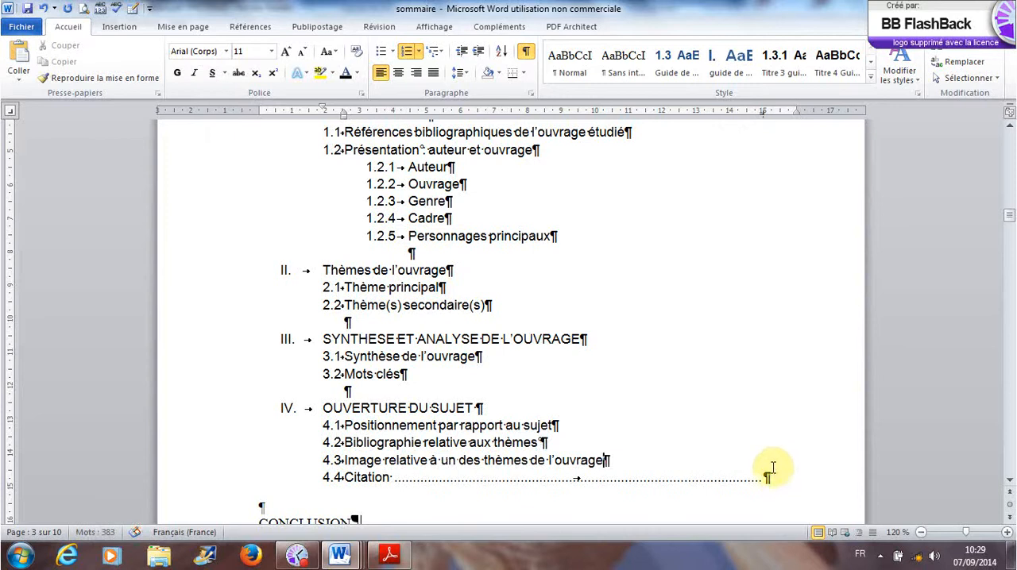
key(BackSpace)
- Delete the duplicate INTRODUCTION line above the PRESENTATION heading on page 3
scroll(669, 449, down, 3)
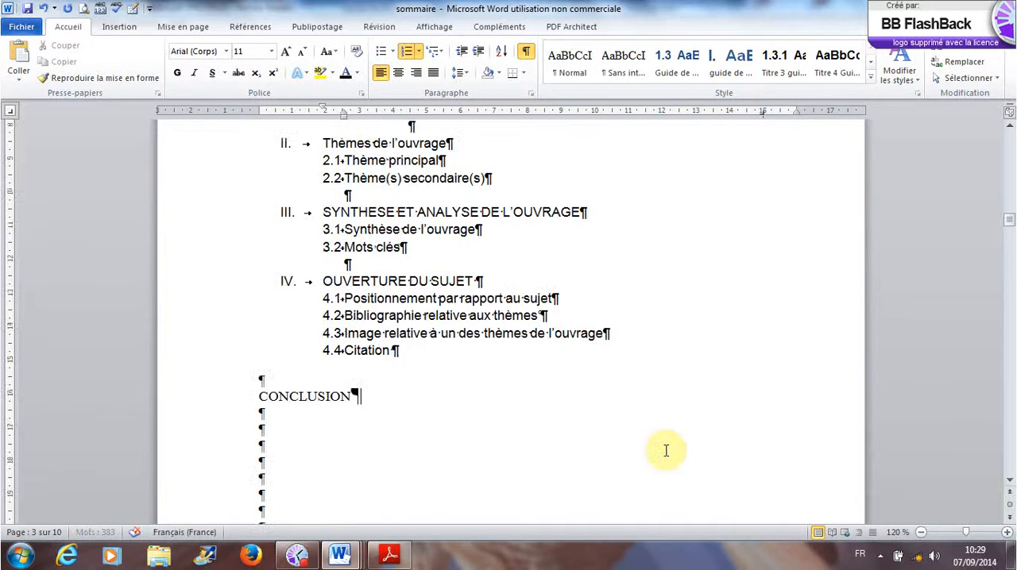
scroll(665, 451, up, 6)
scroll(665, 450, up, 5)
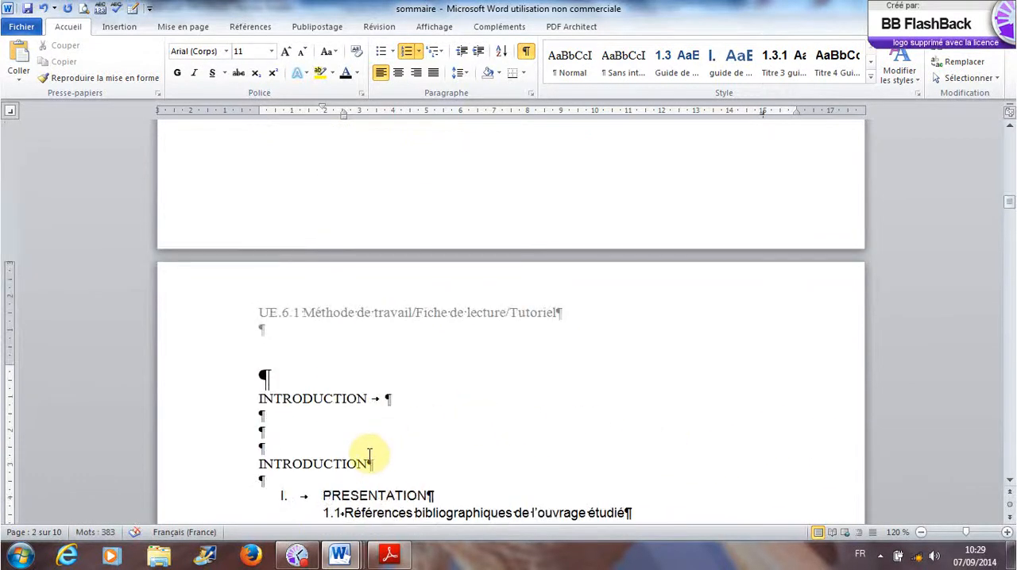
drag(377, 463, 268, 467)
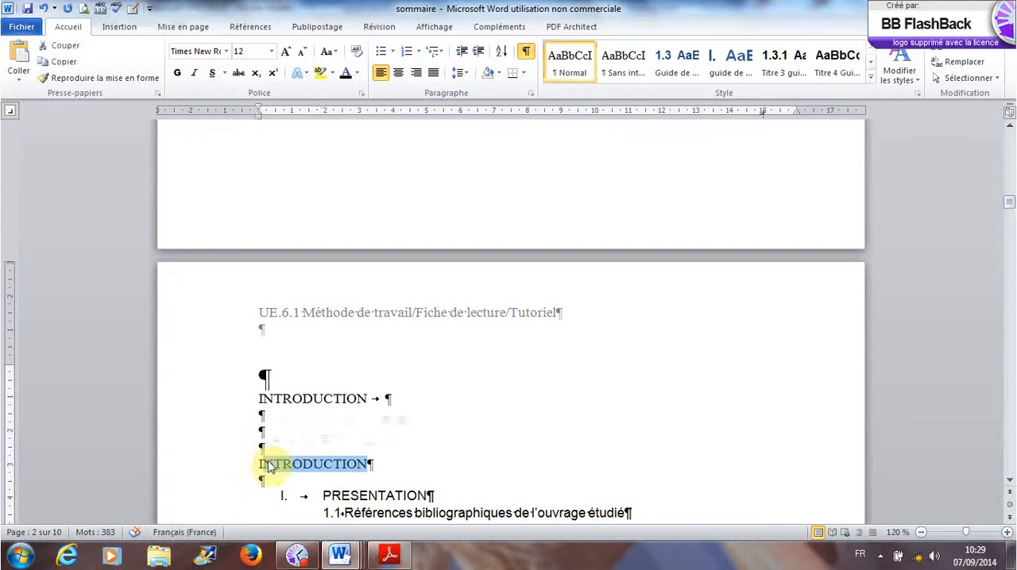
key(BackSpace)
key(BackSpace)
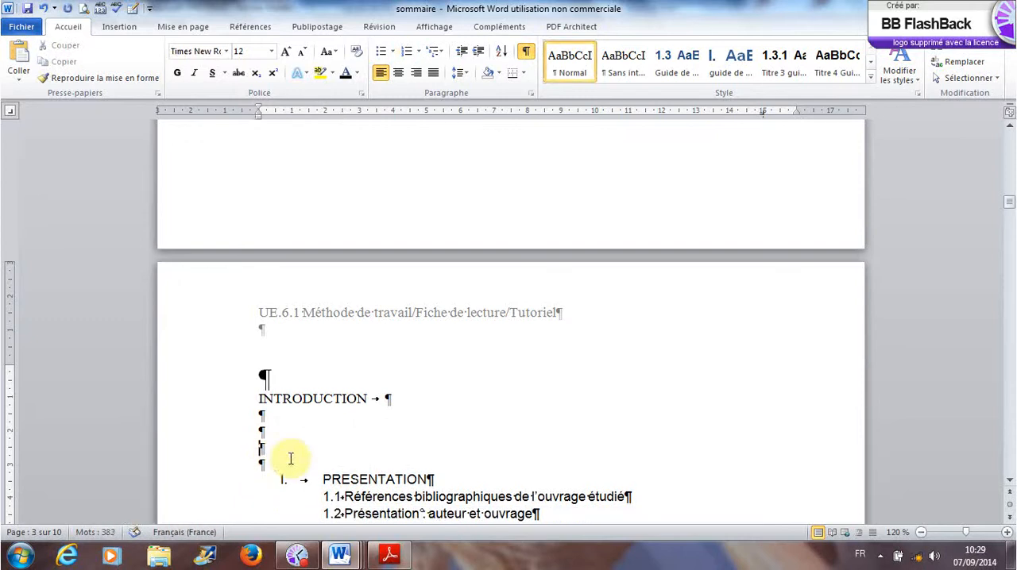
- Insert blank lines between INTRODUCTION and the PRESENTATION heading until PRESENTATION starts on the following page
key(Return)
key(Return)
key(Return)
key(Return)
key(Return)
key(Return)
key(Return)
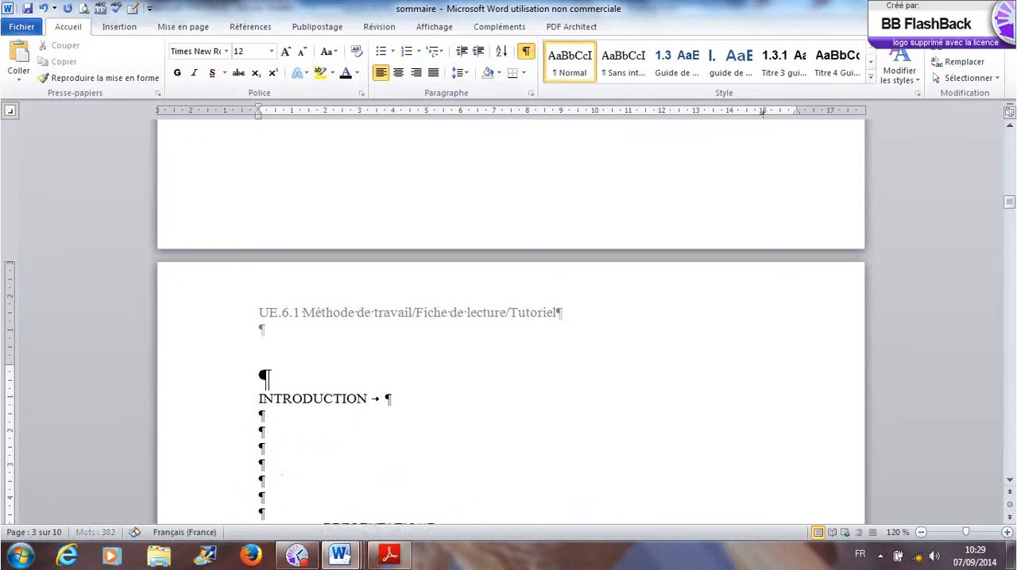
key(Return)
key(Return)
key(Return)
key(Return)
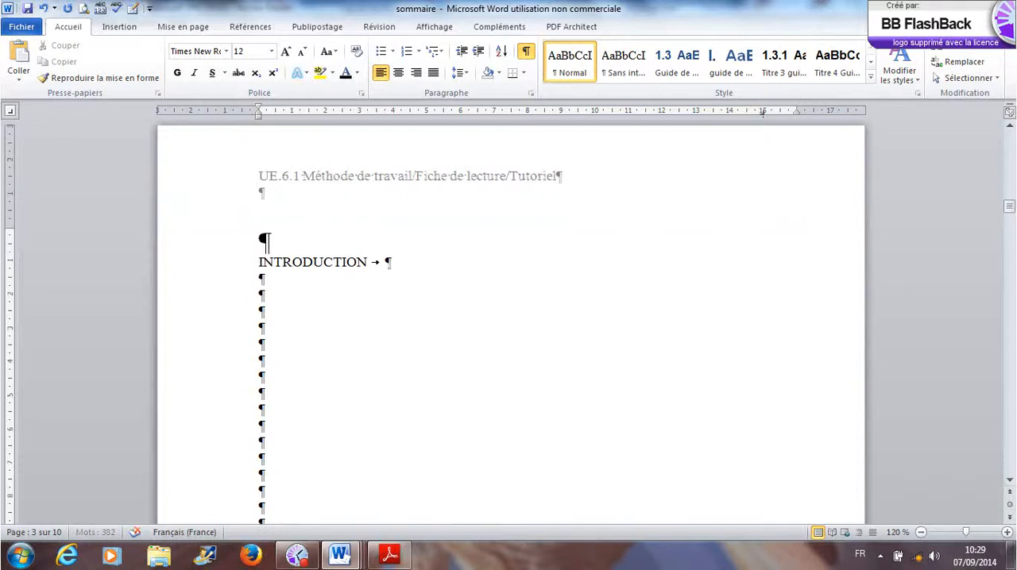
key(Return)
key(Return)
key(Return)
key(Return)
key(Return)
key(Return)
key(Return)
key(Return)
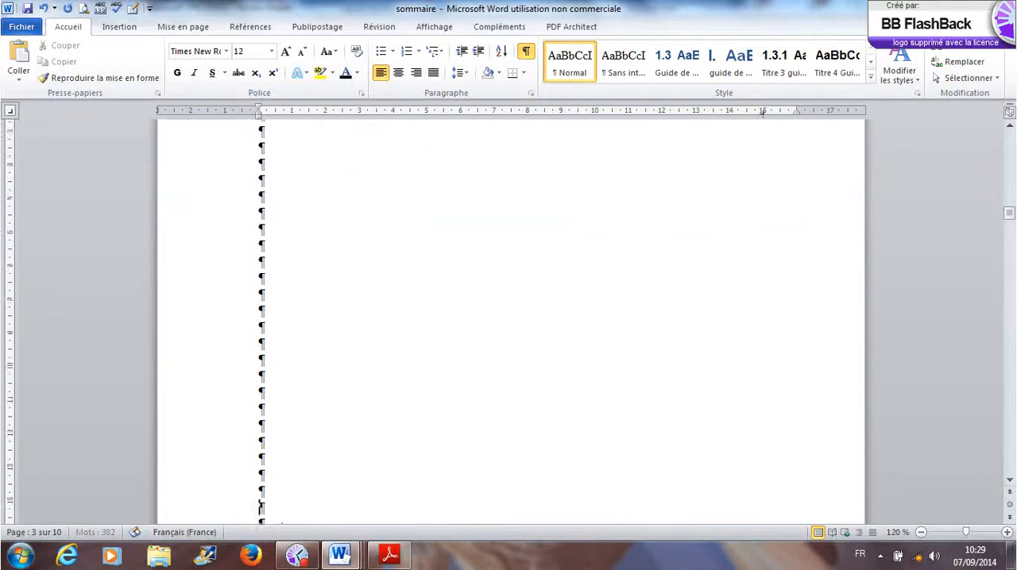
key(BackSpace)
key(Return)
key(Return)
key(Return)
key(Return)
key(Return)
key(Return)
key(Return)
key(Return)
key(Return)
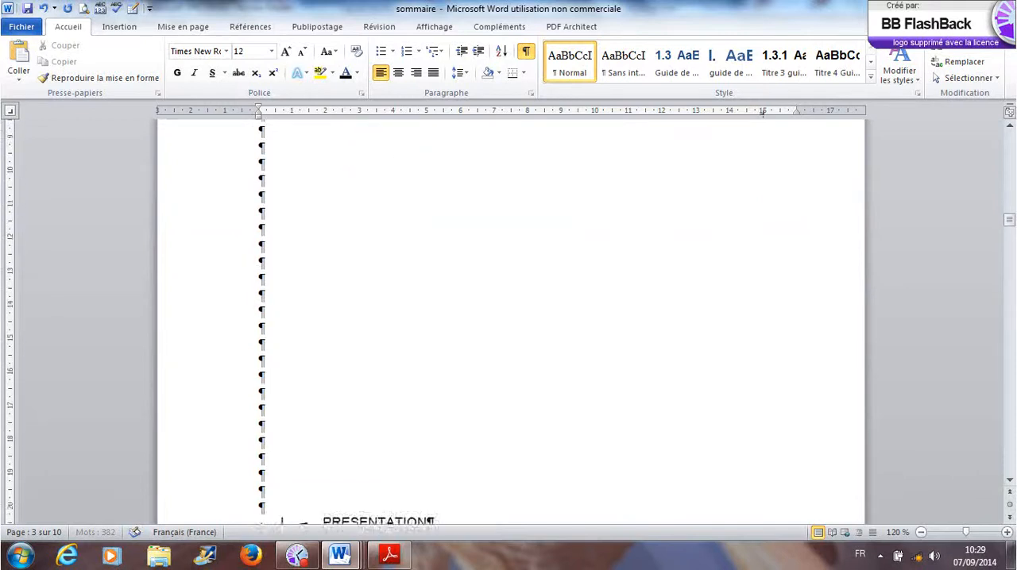
key(Return)
key(Return)
key(Return)
key(Return)
key(Return)
key(Return)
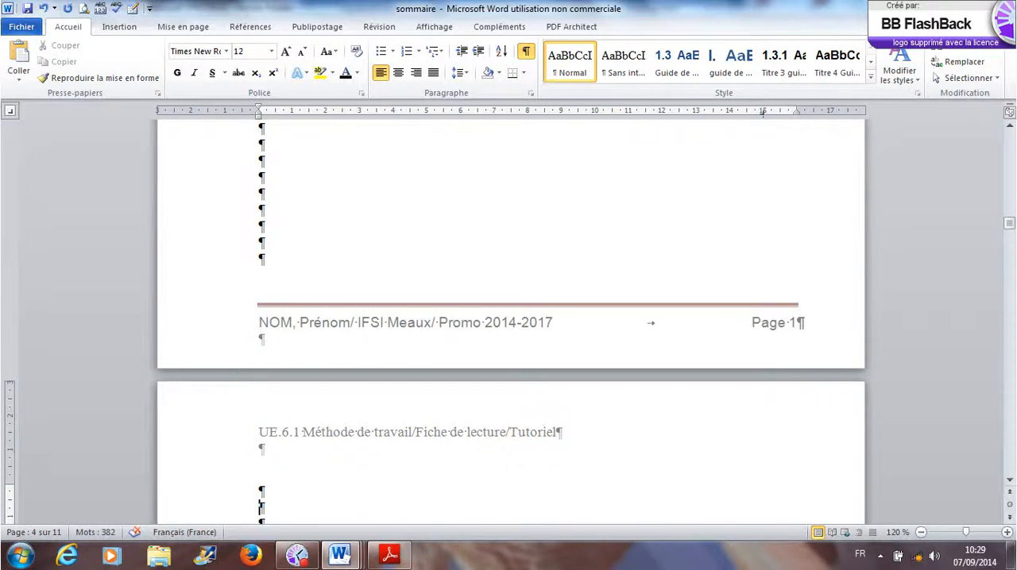
- Delete the surplus blank lines above PRESENTATION so the heading sits directly at the start of page 4
scroll(336, 472, down, 3)
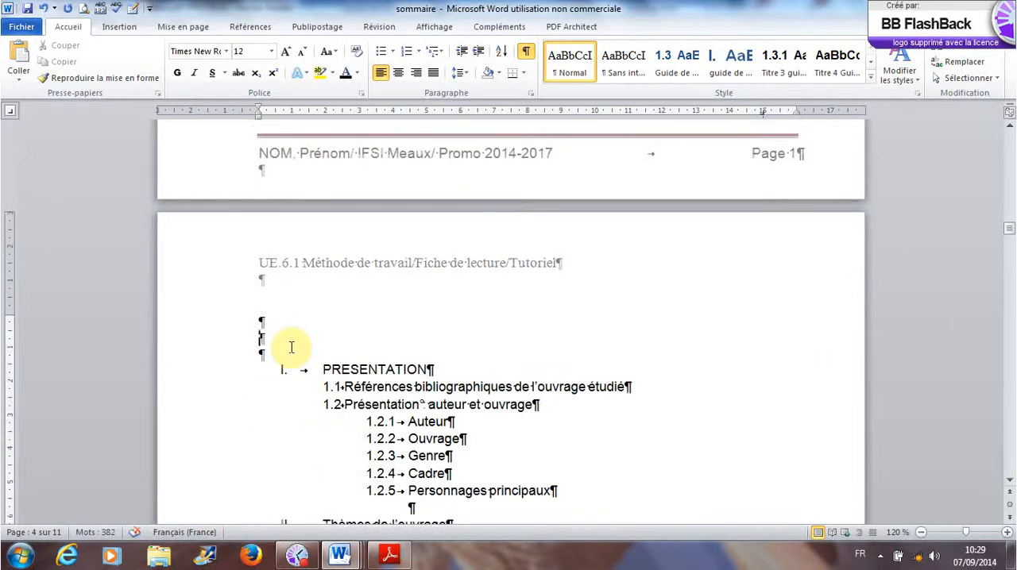
key(BackSpace)
key(BackSpace)
key(BackSpace)
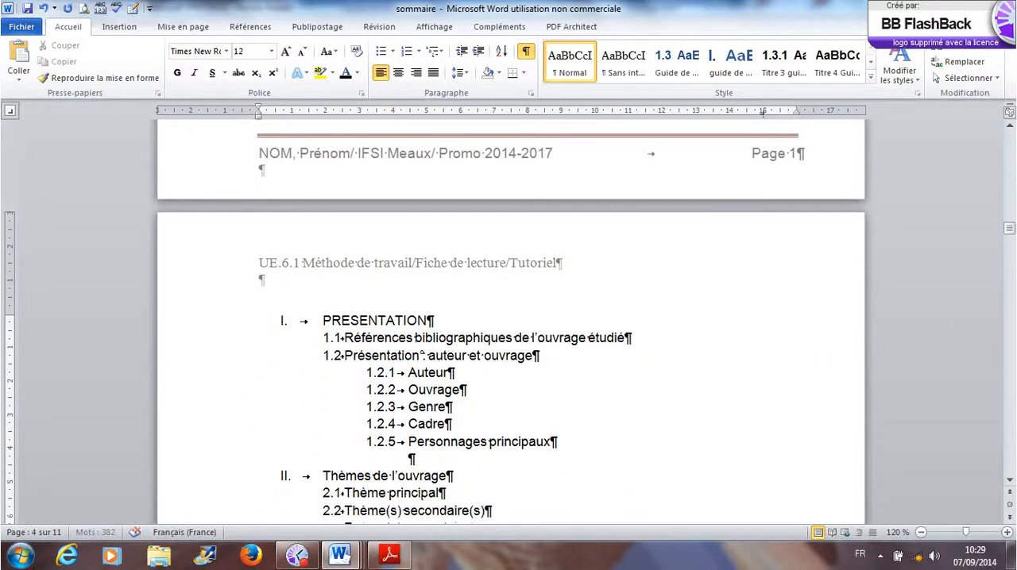
- Add an unnumbered blank line between the PRESENTATION heading and entry 1.1
scroll(409, 364, down, 16)
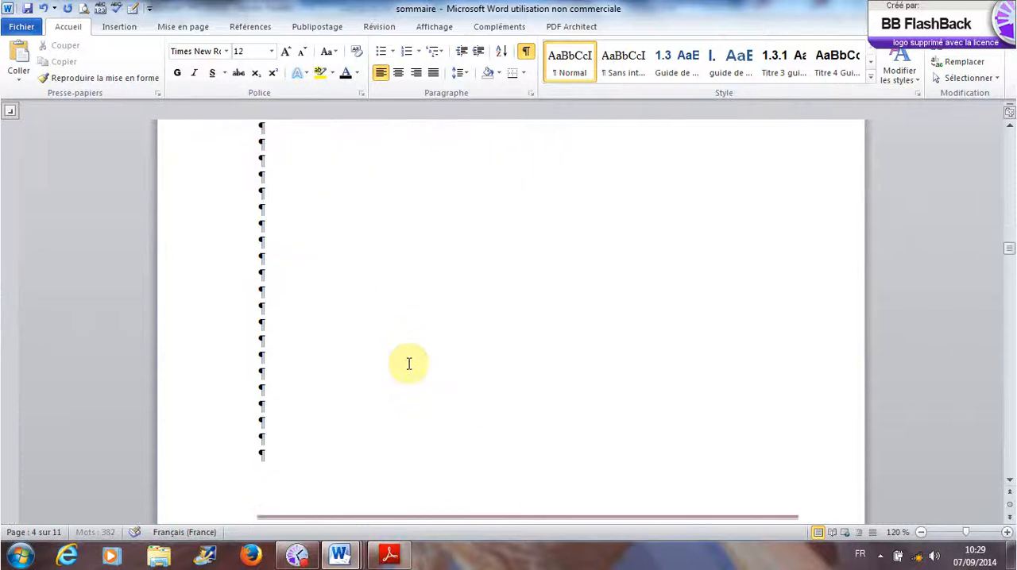
scroll(409, 364, up, 7)
scroll(409, 364, up, 6)
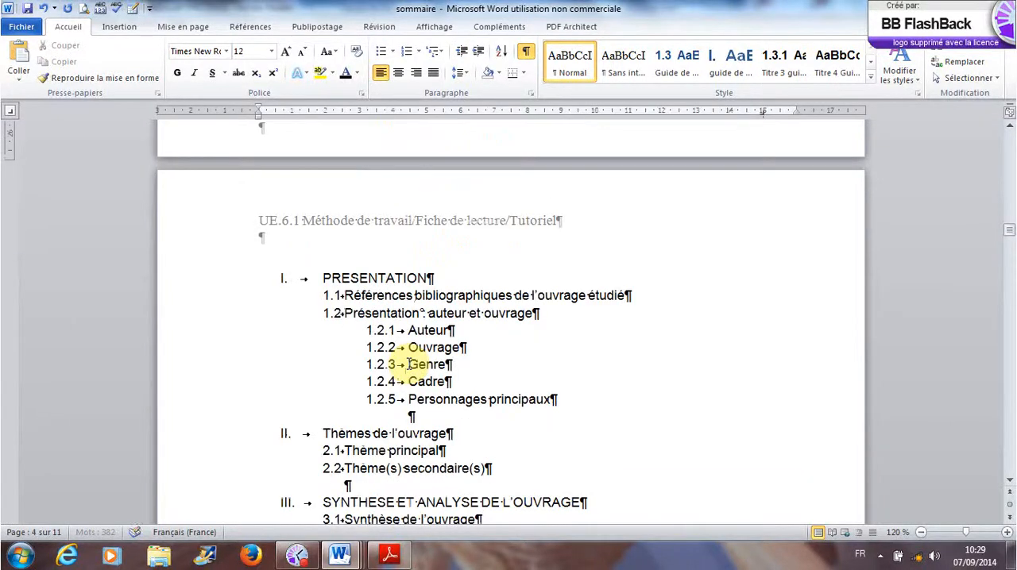
click(452, 277)
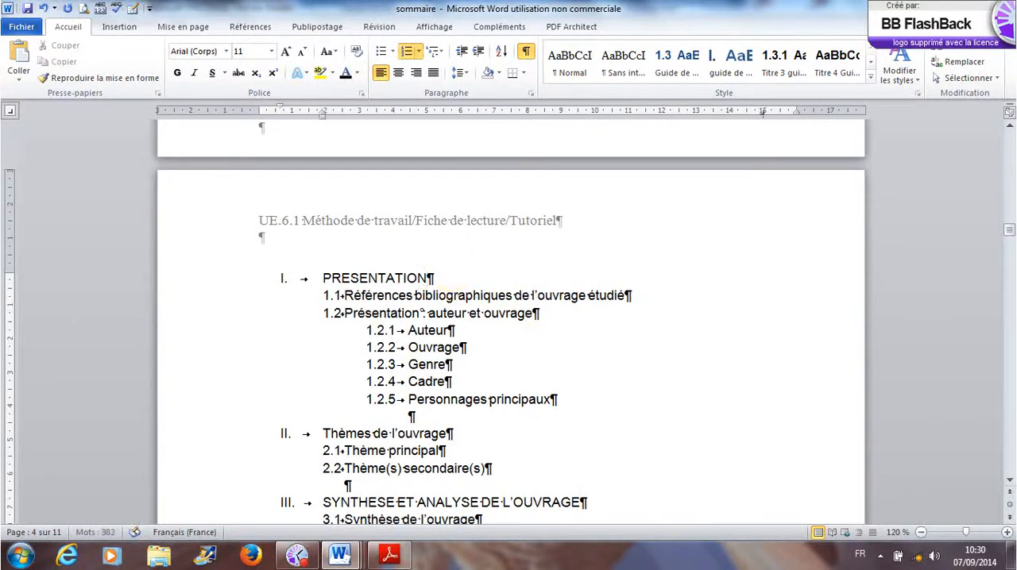
key(Return)
key(BackSpace)
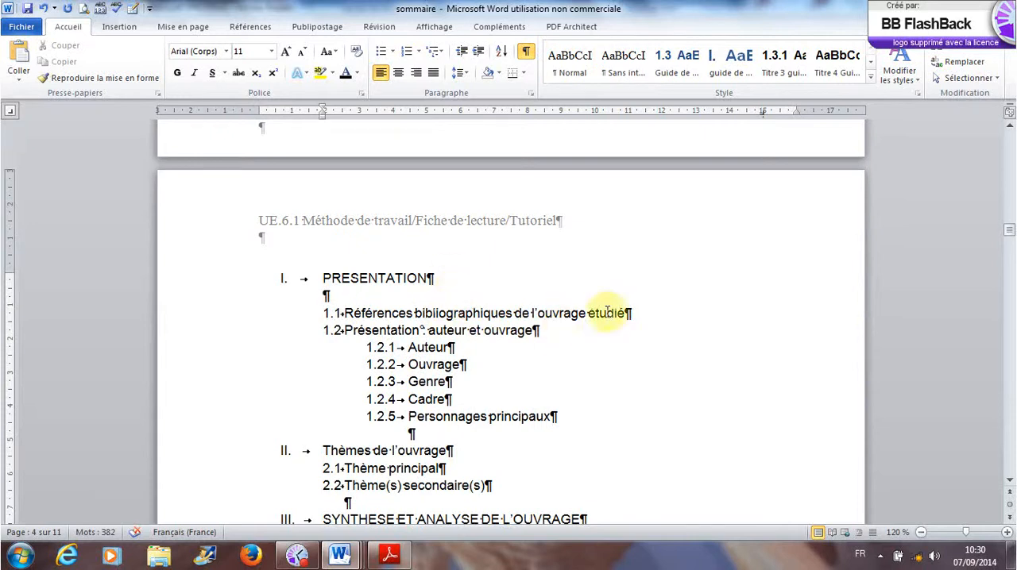
- Add five unnumbered blank lines below entry 1.1 Références bibliographiques de l'ouvrage étudié to leave room for text
click(638, 317)
key(Return)
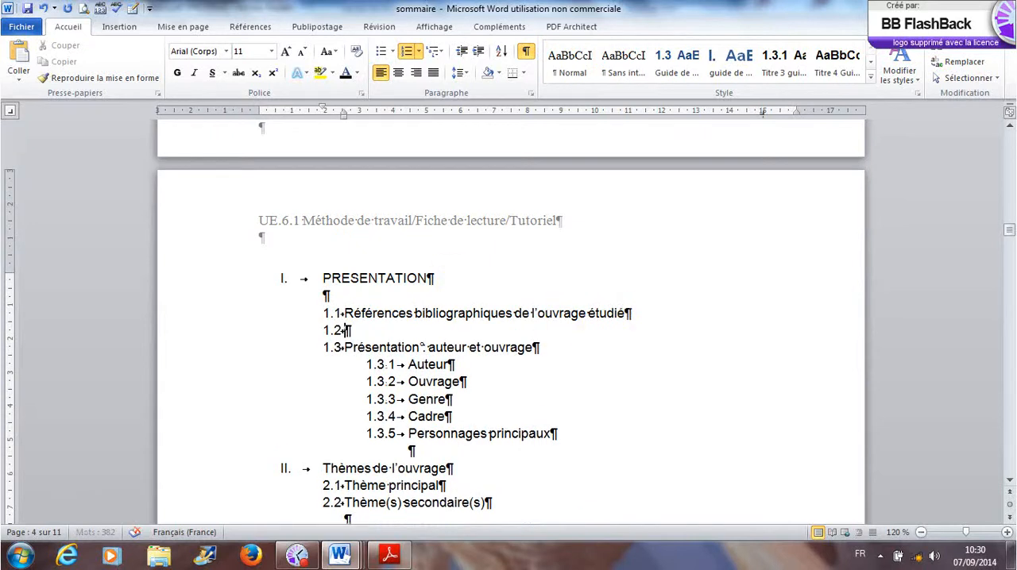
key(BackSpace)
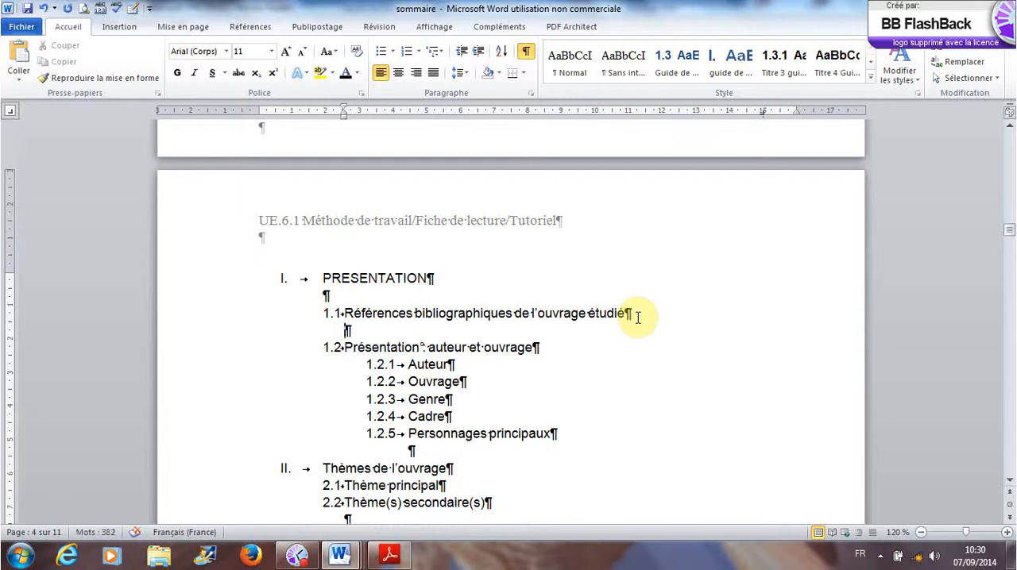
key(Return)
key(Return)
key(Return)
key(Return)
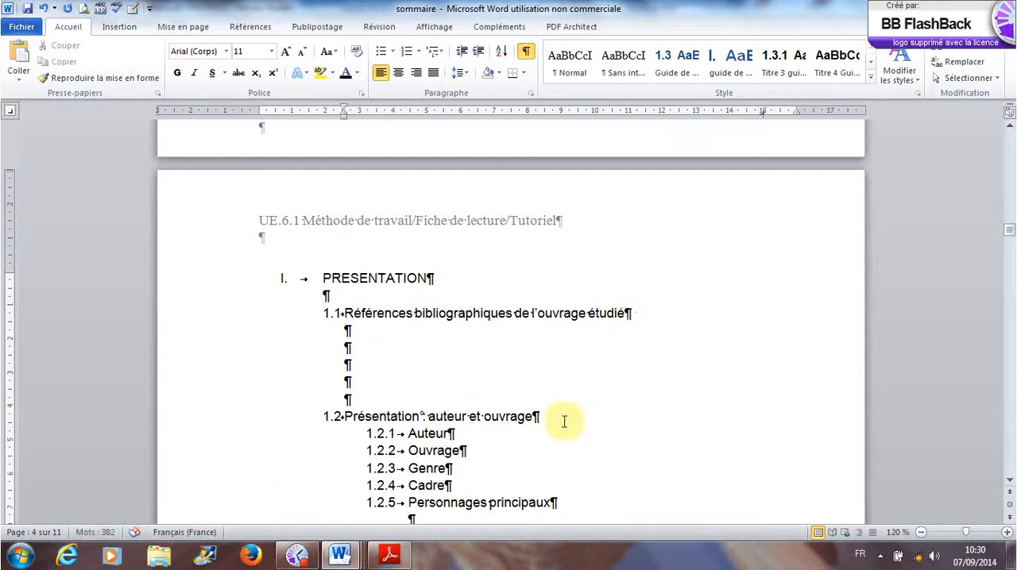
- Insert more blank lines on page 5 to push the large centred empty paragraphs down towards the next page
scroll(565, 418, down, 10)
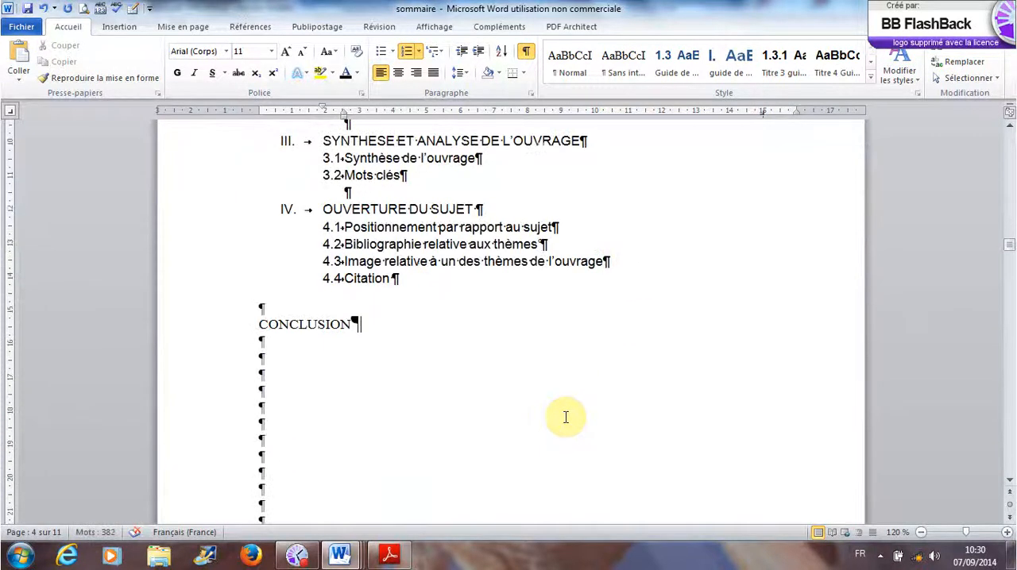
scroll(565, 418, down, 8)
scroll(565, 421, down, 6)
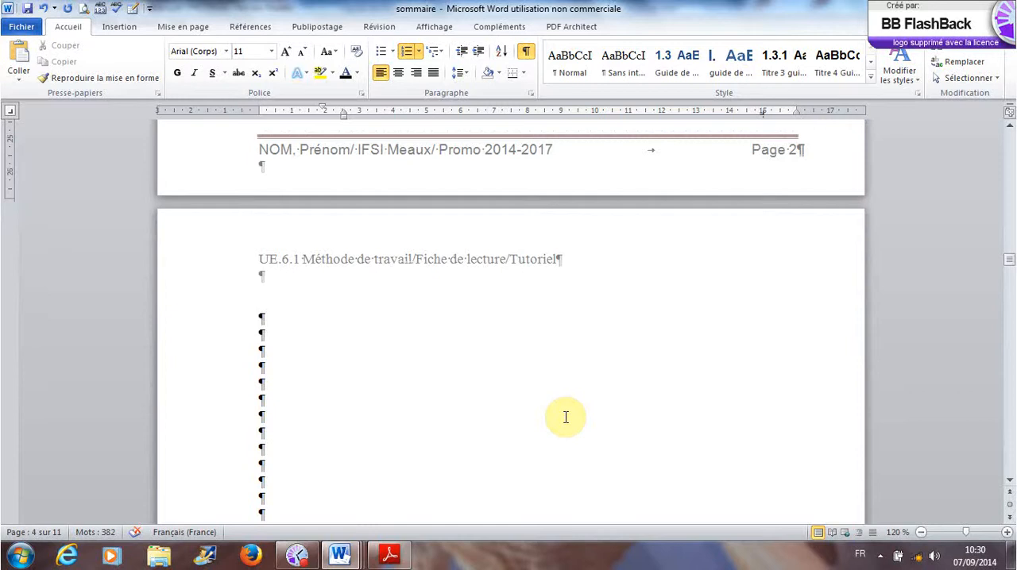
scroll(565, 417, down, 10)
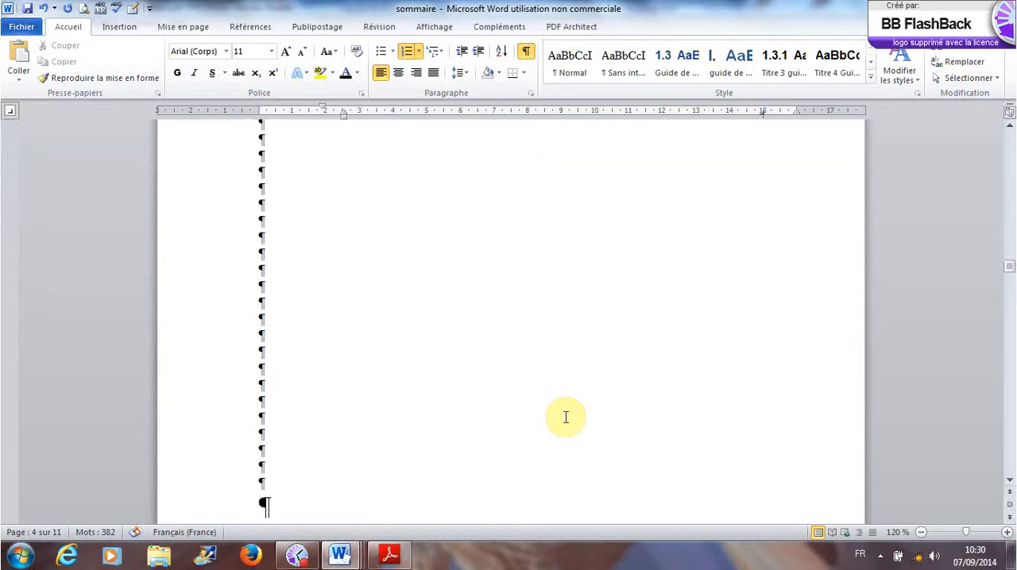
click(529, 303)
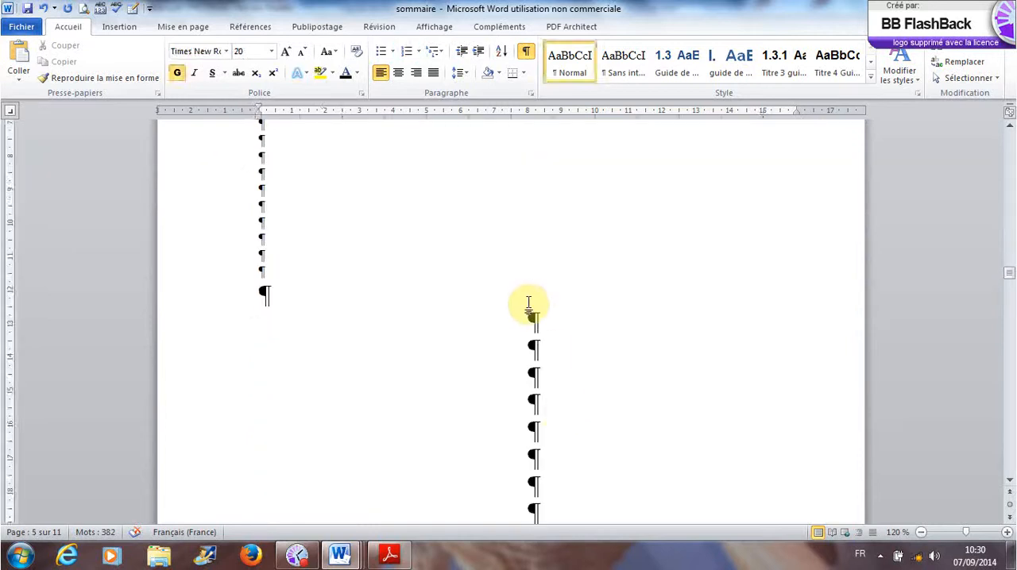
click(328, 264)
scroll(328, 265, up, 10)
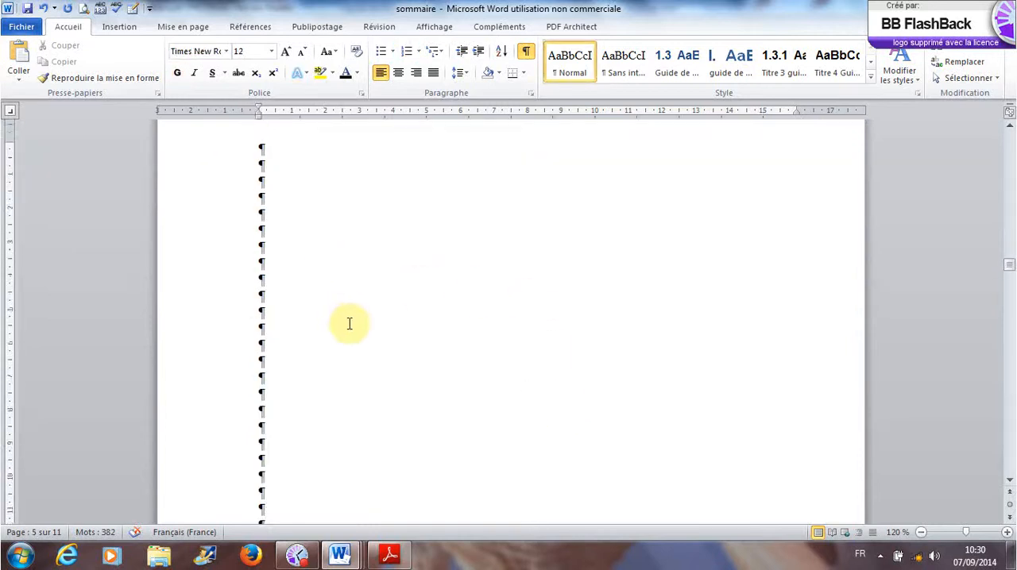
click(265, 513)
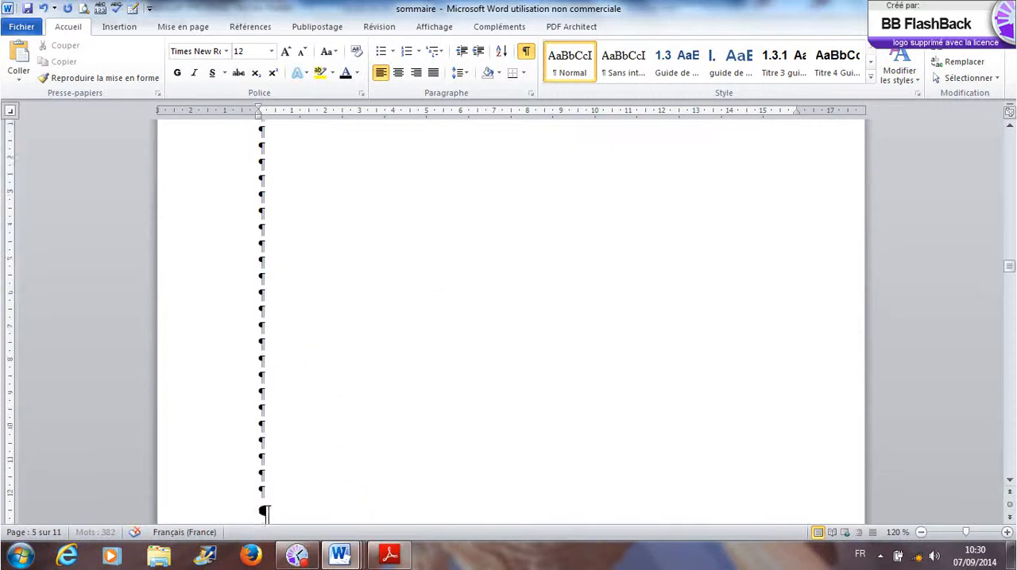
key(Return)
key(Return)
key(Return)
key(Return)
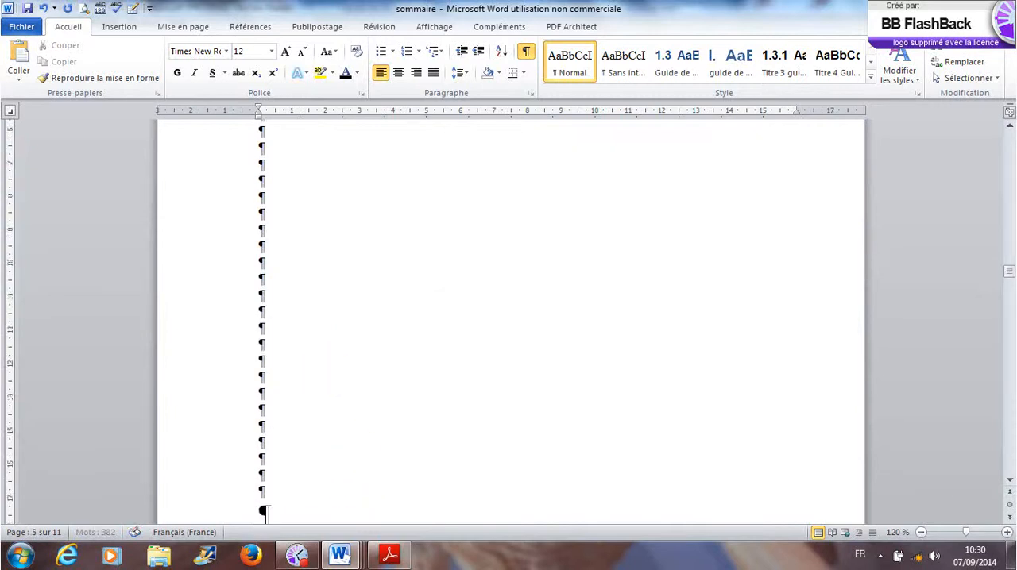
scroll(320, 370, down, 4)
key(Return)
key(Return)
key(Return)
key(Return)
key(Return)
key(Return)
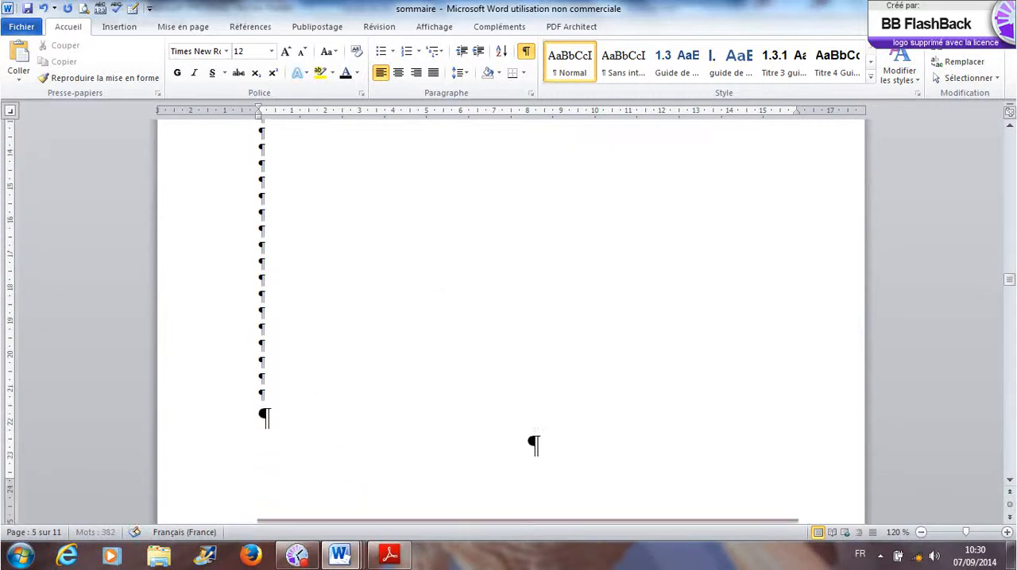
key(Return)
key(Return)
scroll(330, 375, up, 10)
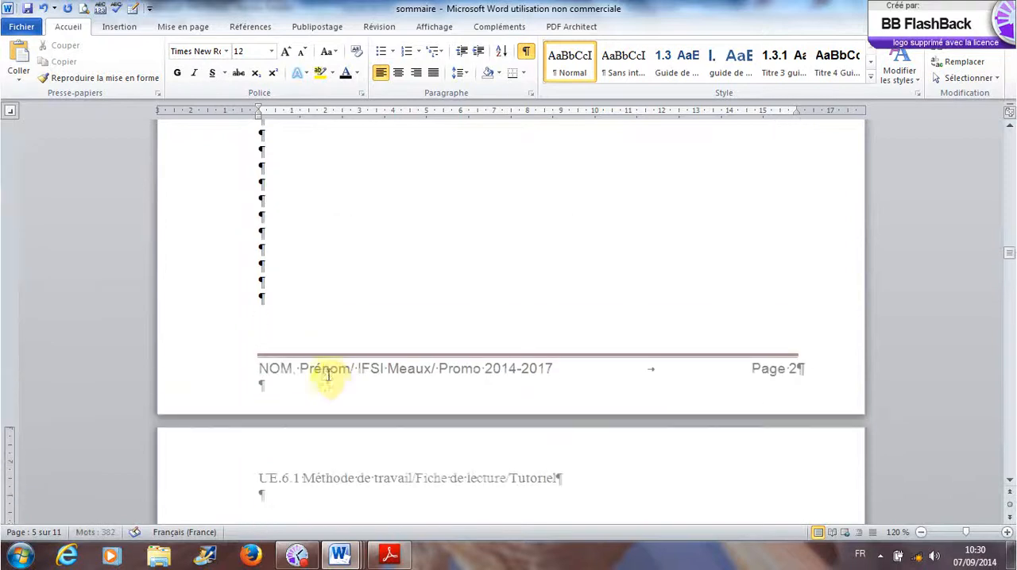
scroll(355, 359, up, 5)
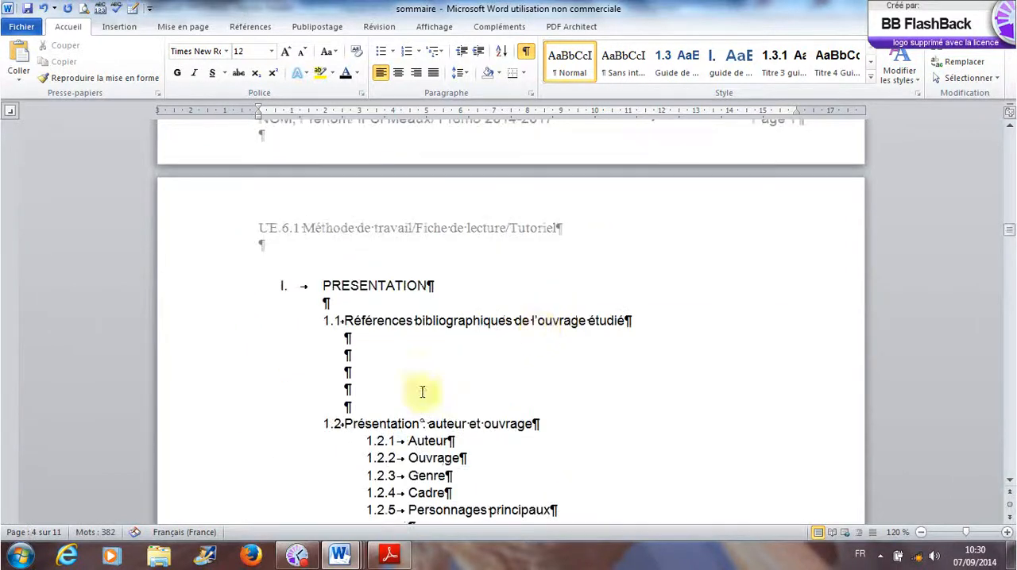
click(359, 406)
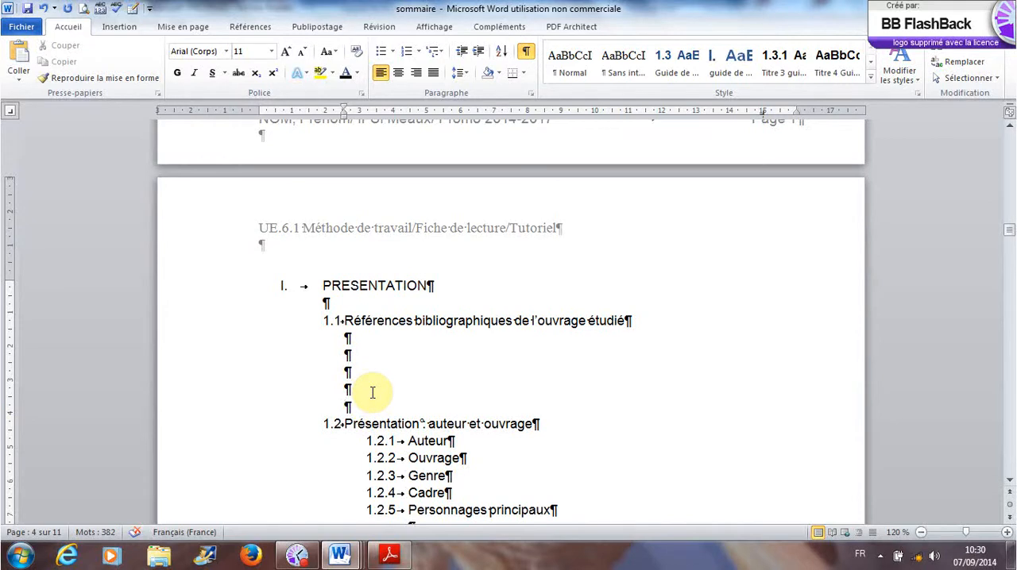
scroll(373, 393, down, 12)
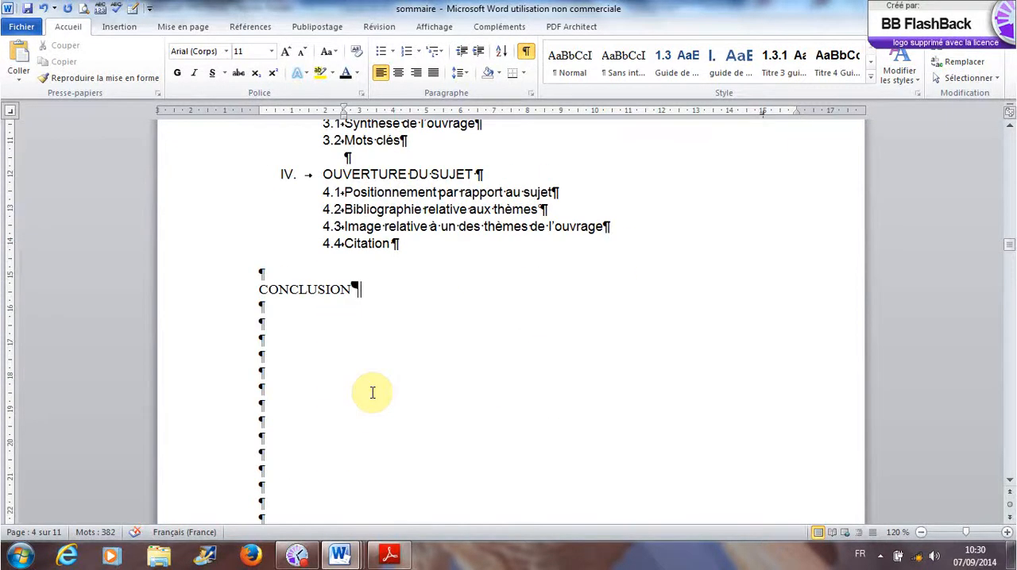
scroll(372, 393, down, 6)
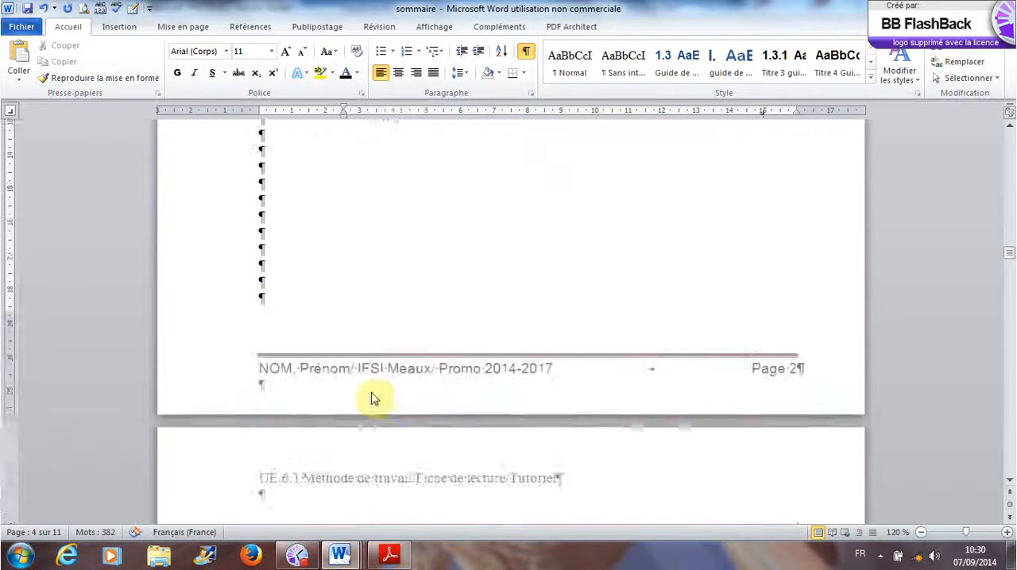
scroll(371, 393, up, 3)
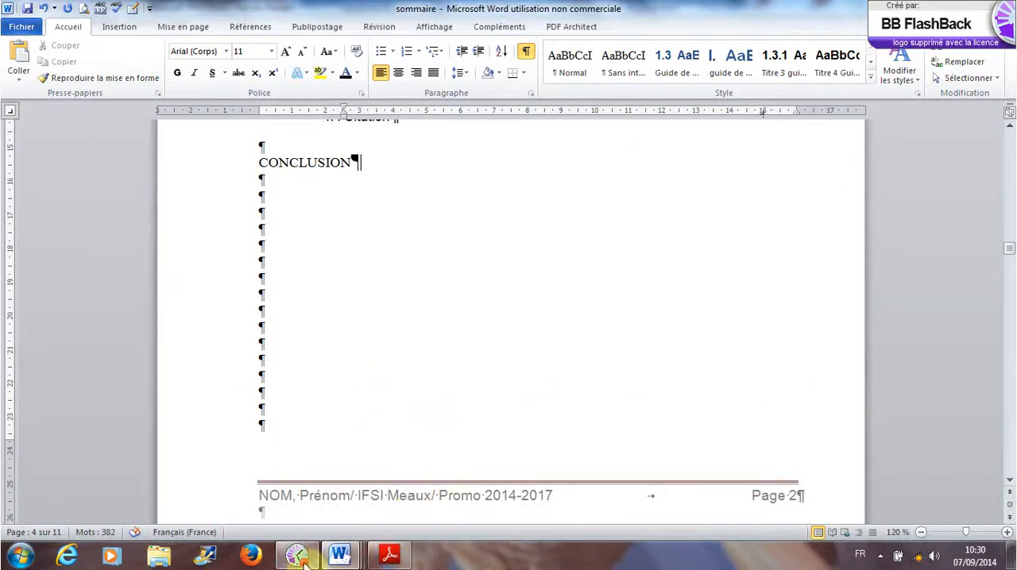
mouse_move(302, 560)
mouse_move(315, 512)
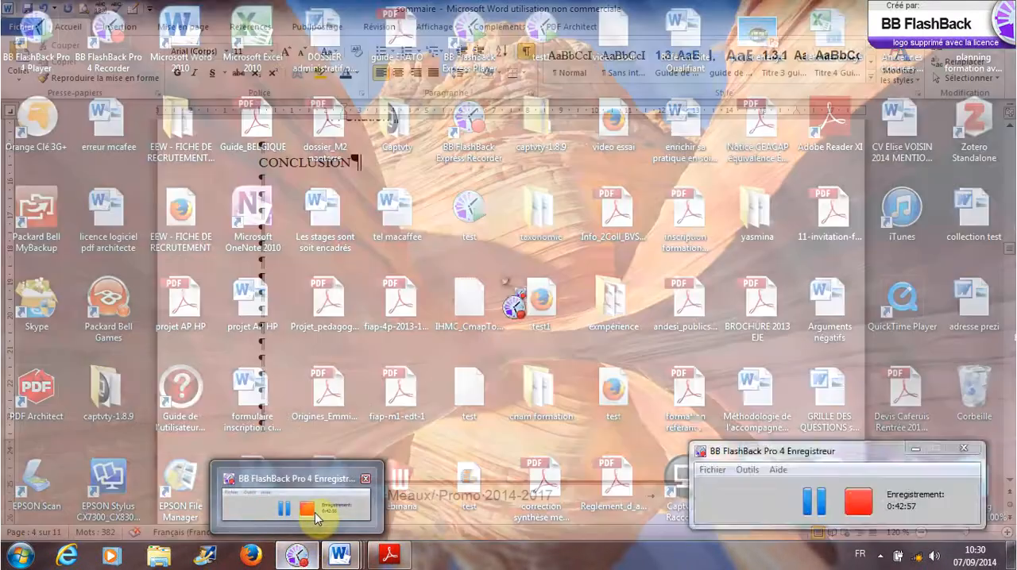
click(315, 513)
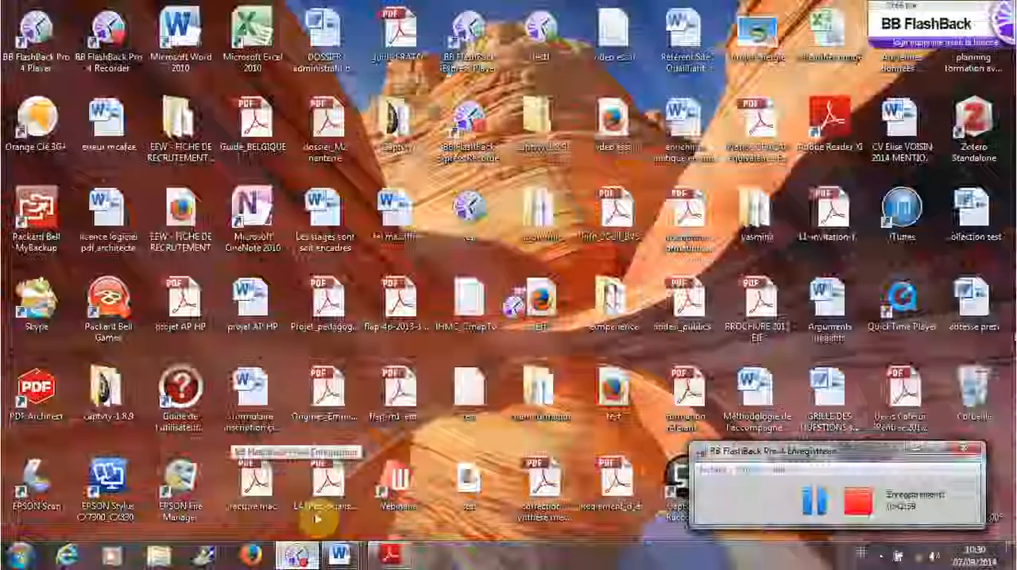